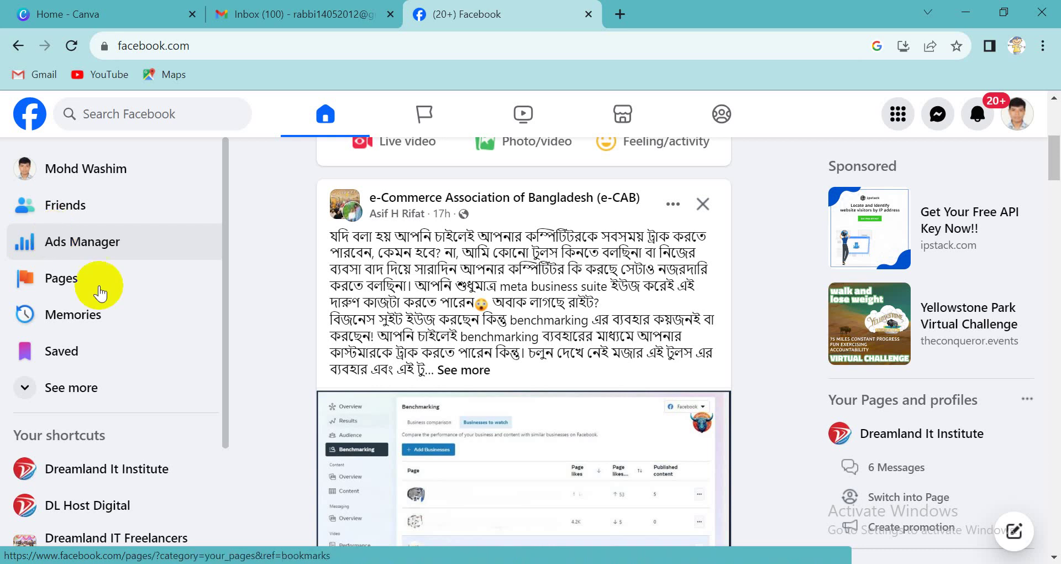
- Open Ads Manager from Facebook's shortcuts in a new browser tab and switch to its Campaigns page
right_click(72, 241)
click(88, 254)
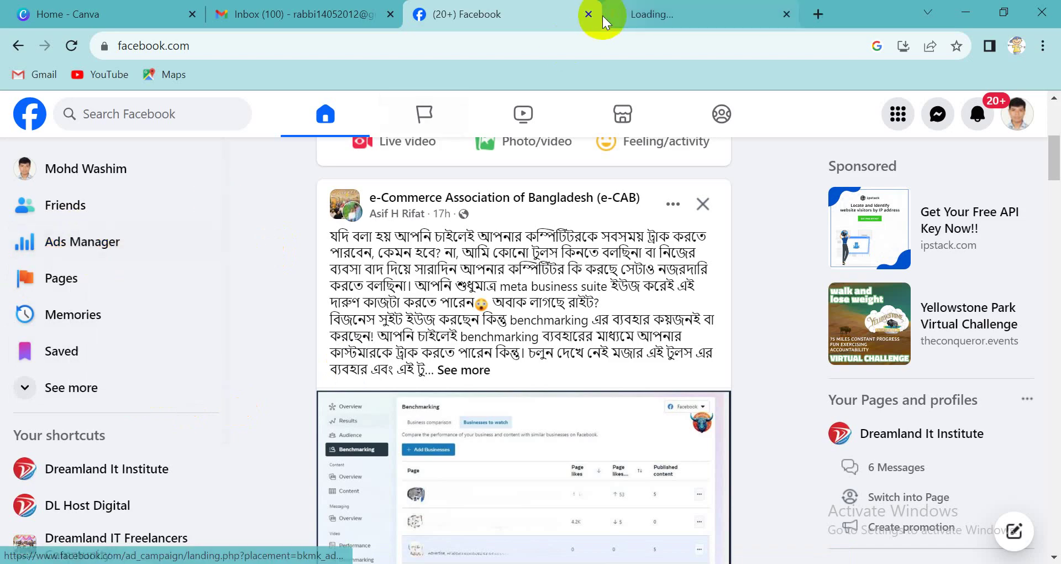
click(679, 27)
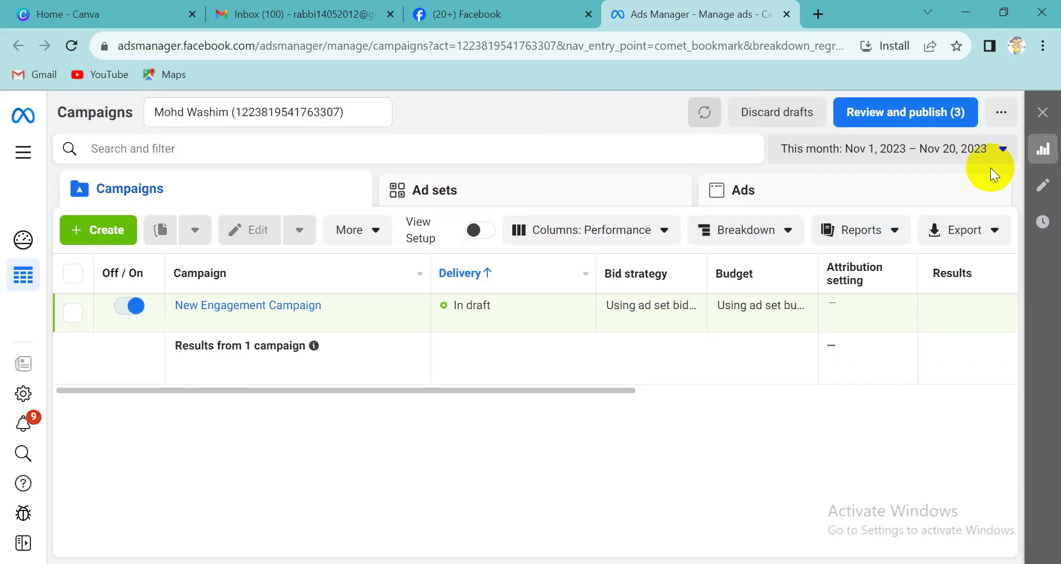
click(318, 367)
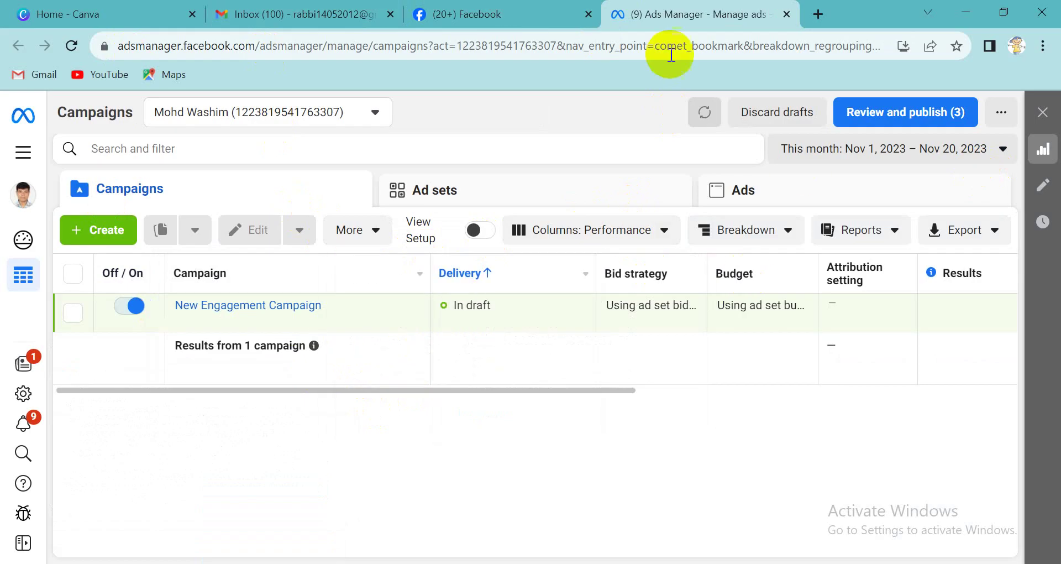
- Search Google for "facebook/ads manager" in a new browser tab
click(433, 14)
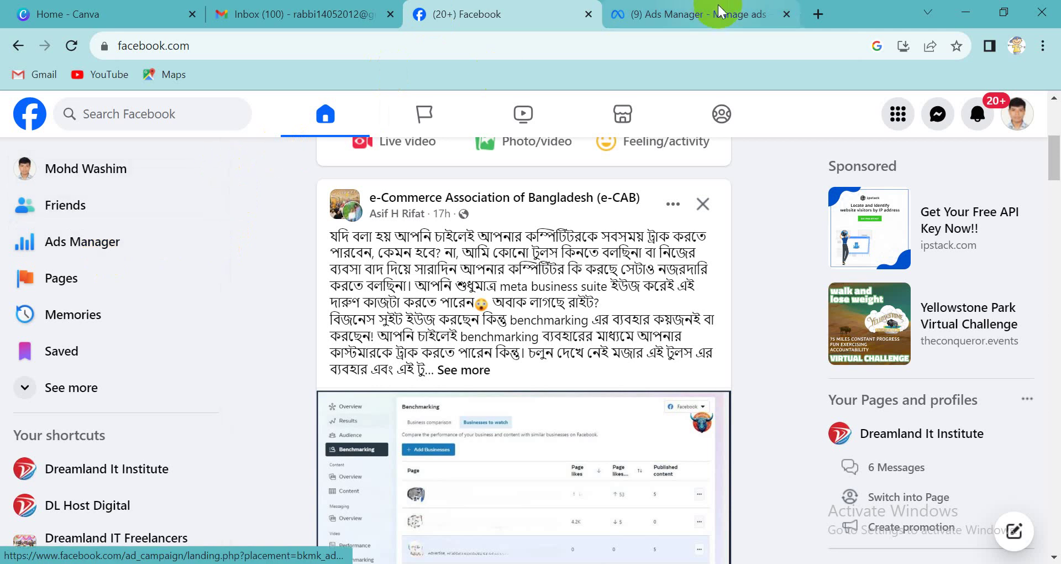
click(818, 15)
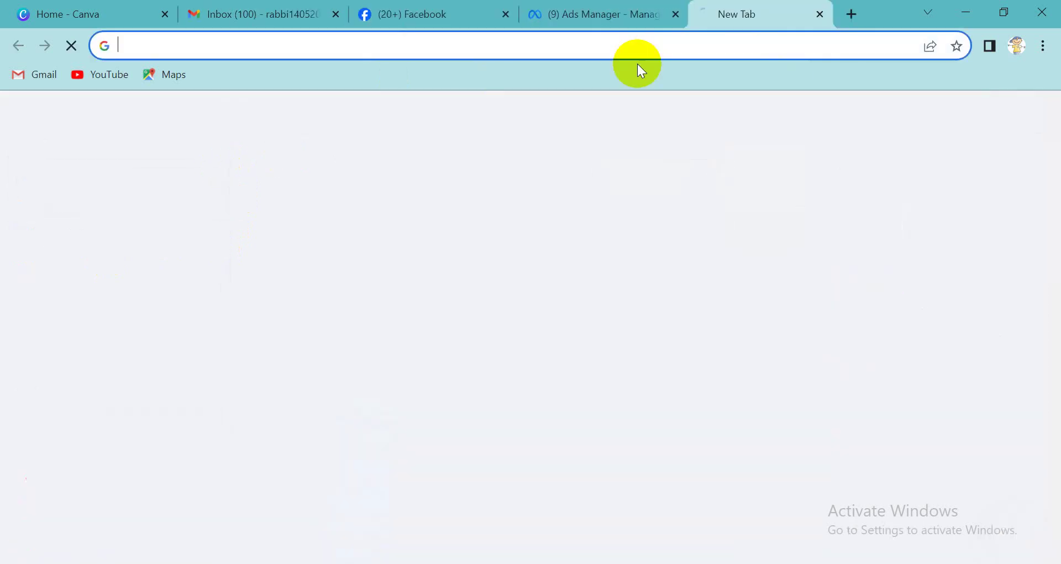
text(fa)
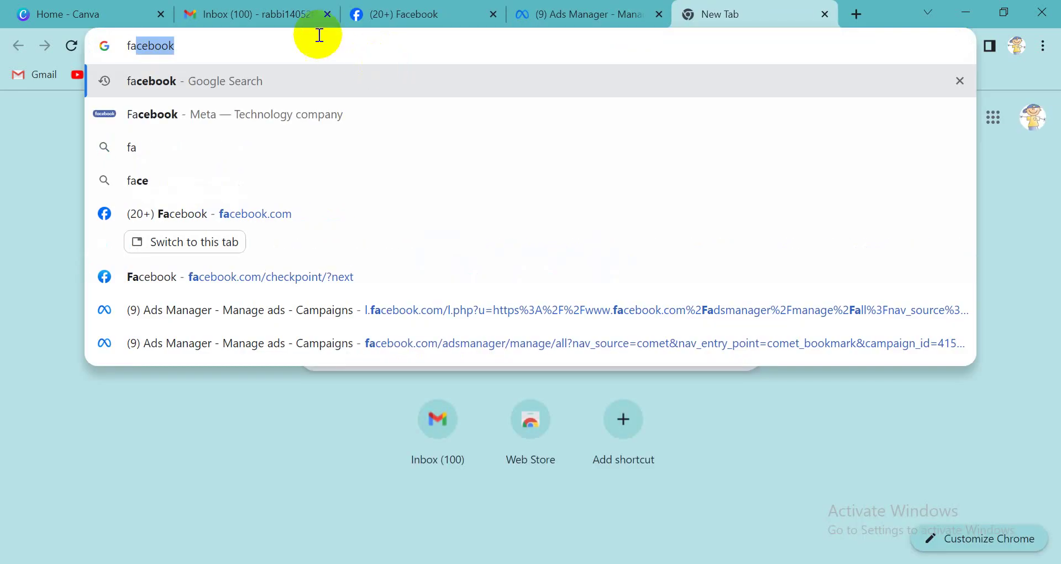
click(281, 45)
text(/ads m)
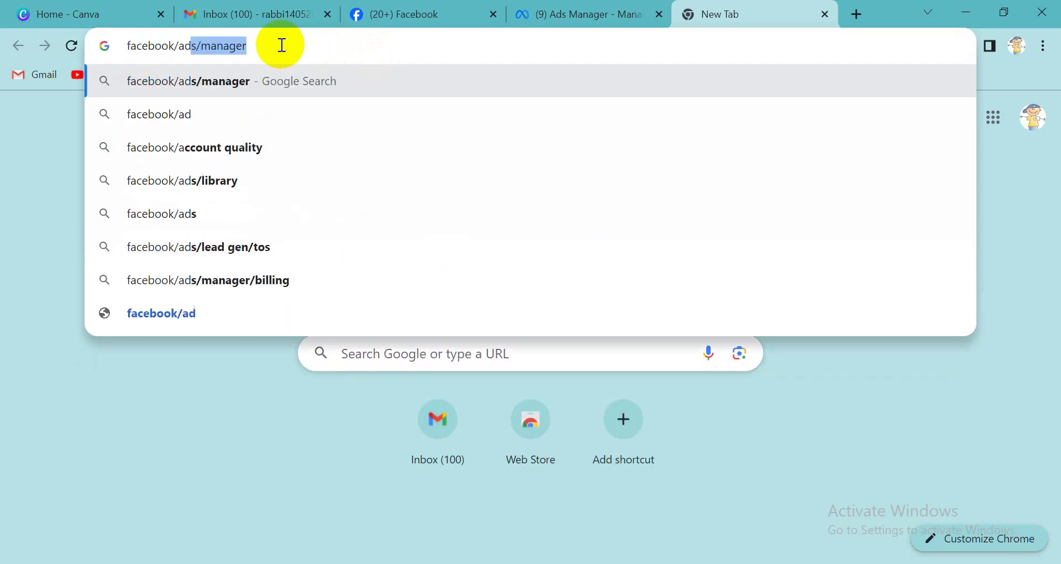
text(anager)
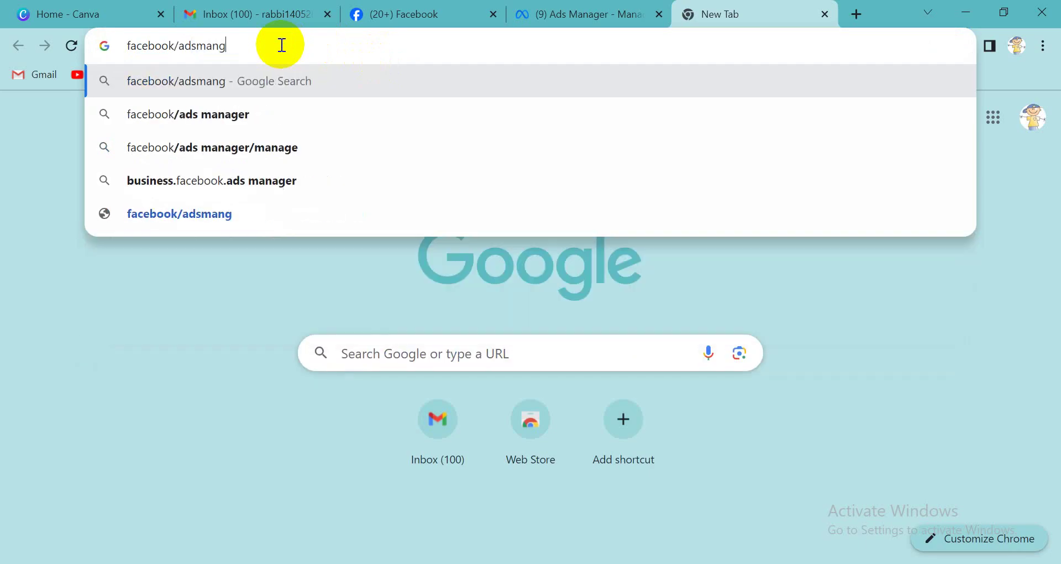
key(Down)
key(Return)
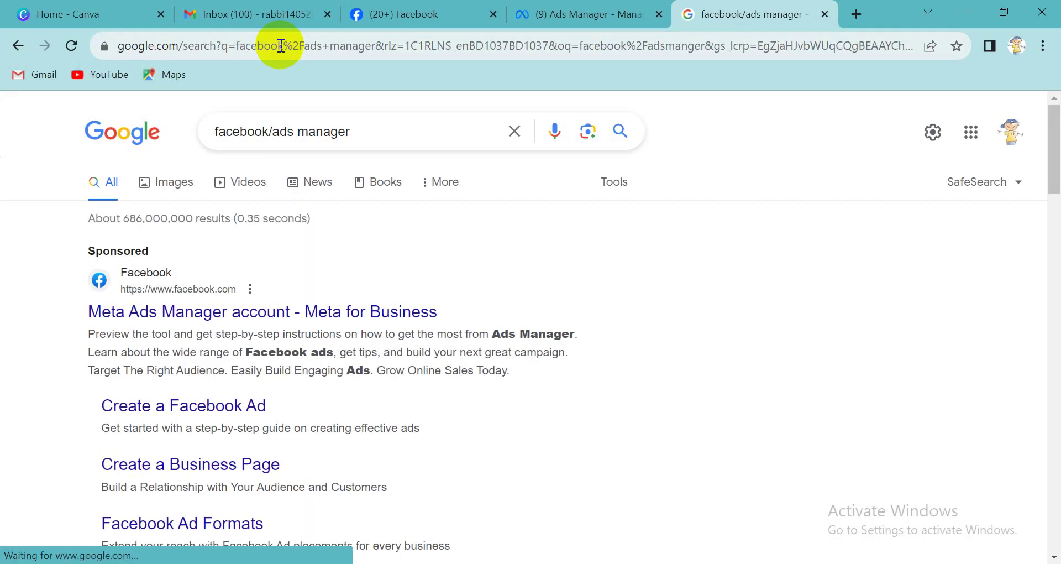
- Replace the search address with "fac" and load the suggested Ads Manager campaigns page
click(257, 48)
key(BackSpace)
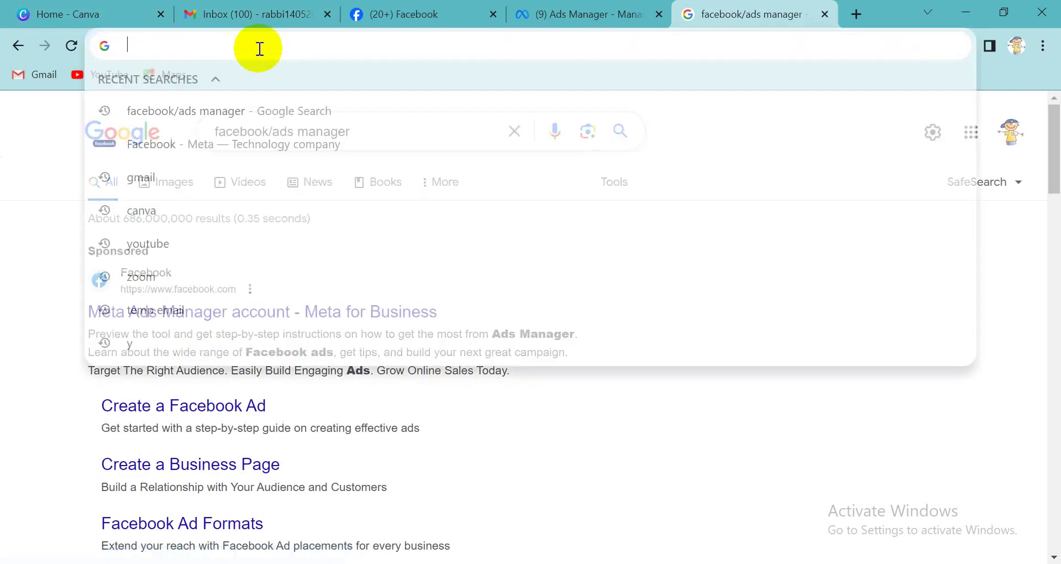
text(fac)
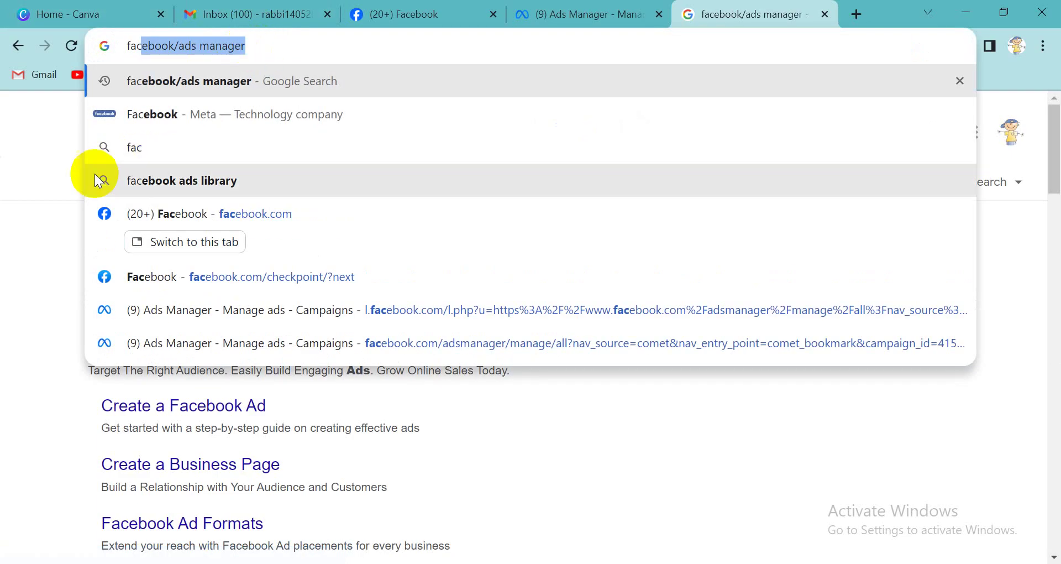
click(199, 309)
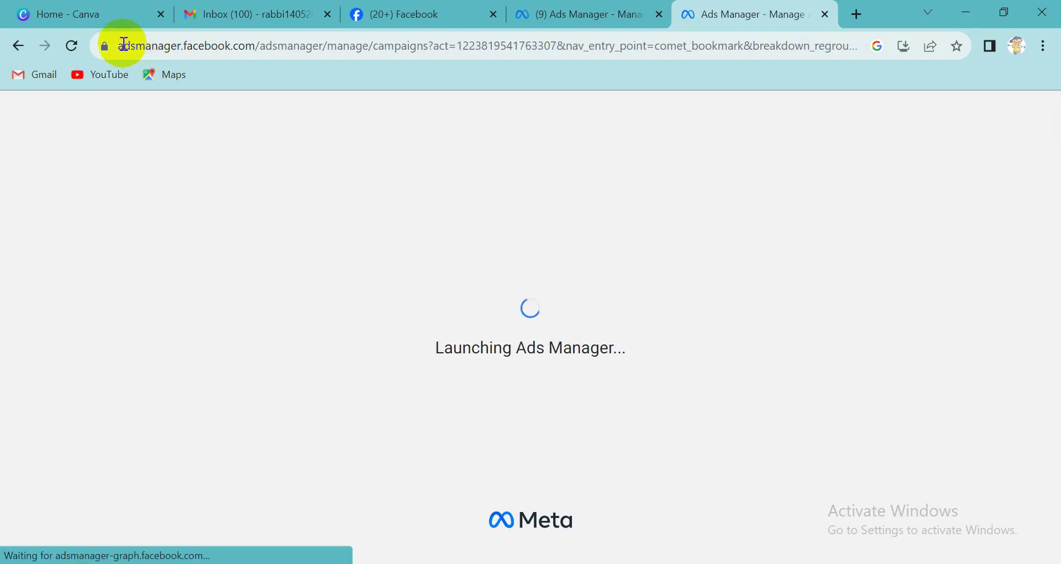
- Clear the Ads Manager address and load the suggested facebook.com/checkpoint/?next page in the same tab
drag(122, 46, 842, 20)
key(BackSpace)
text(fa)
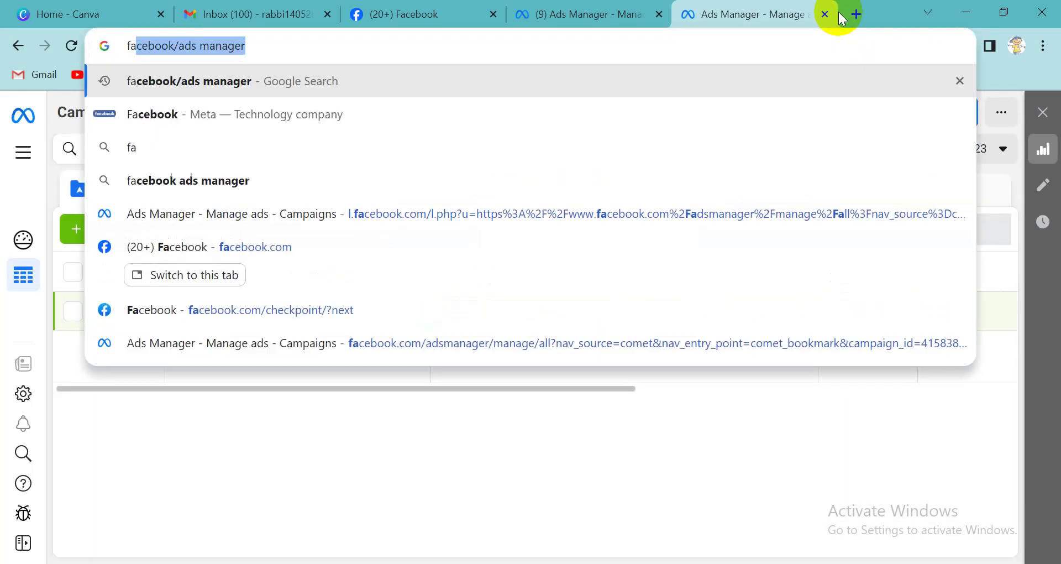
click(360, 314)
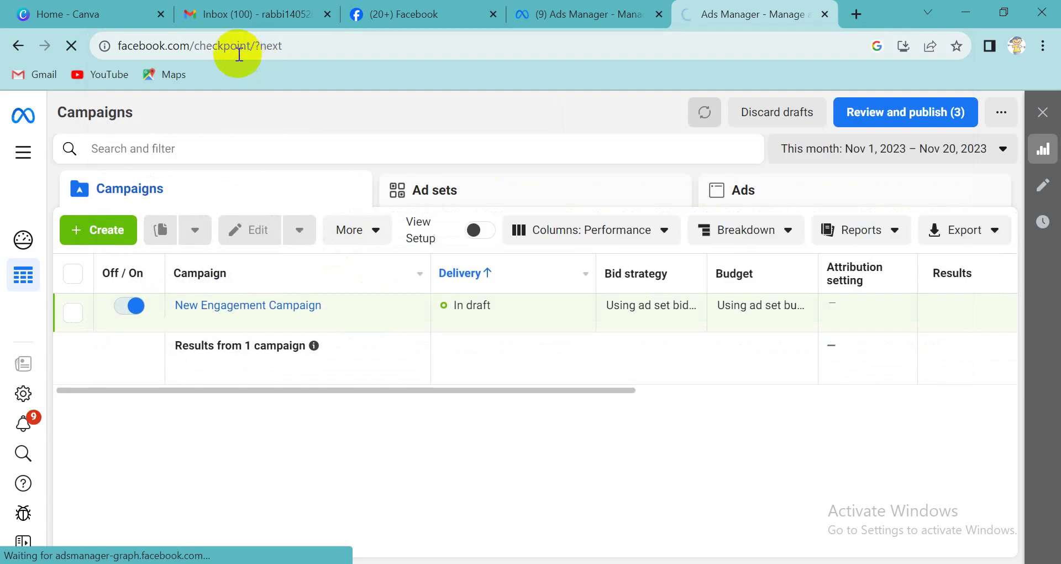
- Switch to Notepad and add the lines "-Ads manager" and "-facebook.com/adsmanager" to the Class-3 notes
key(alt+Tab)
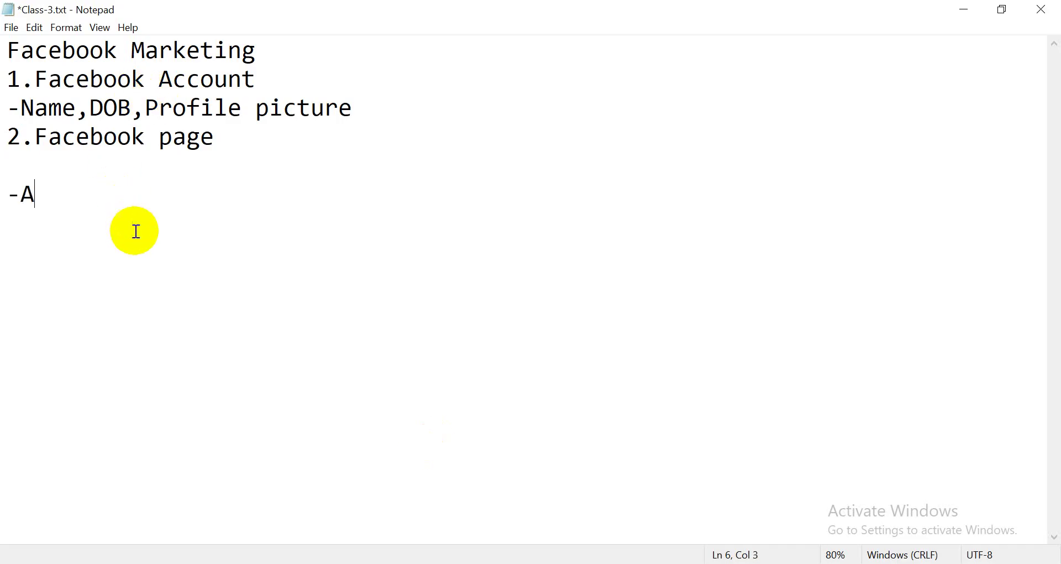
text(-Ads manager)
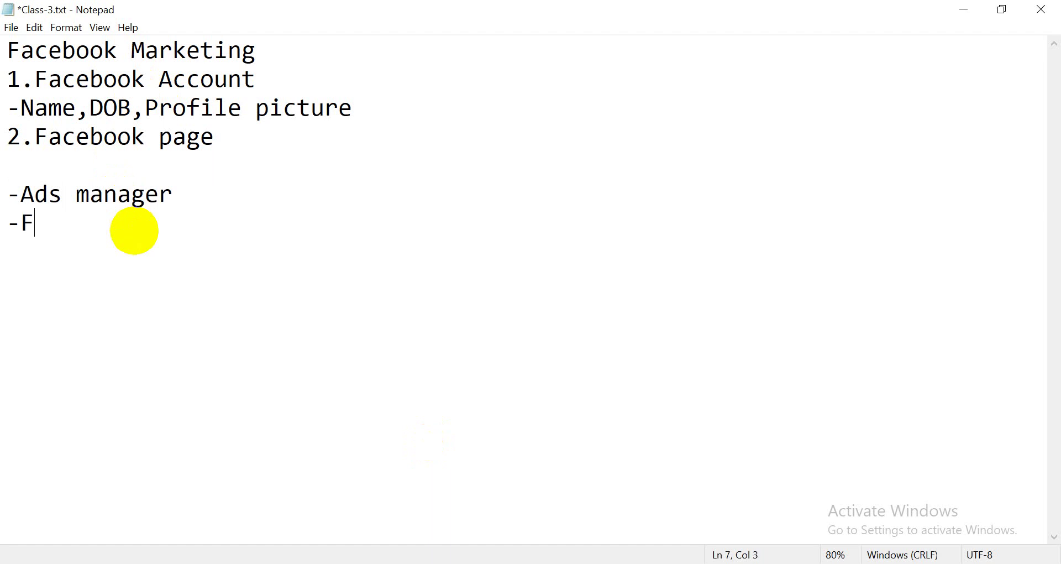
key(BackSpace)
key(BackSpace)
text(facebook)
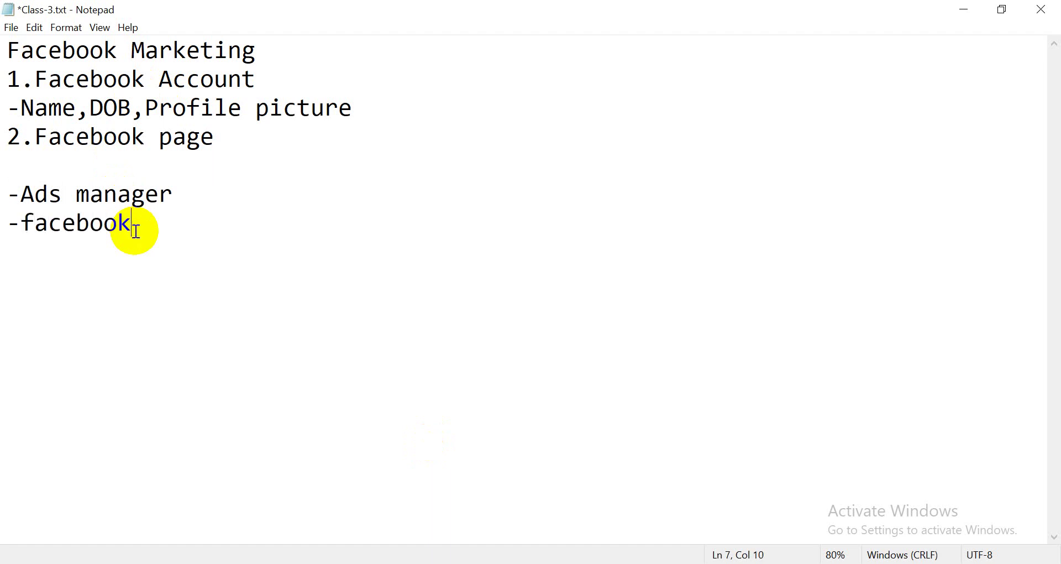
text(.com/ad)
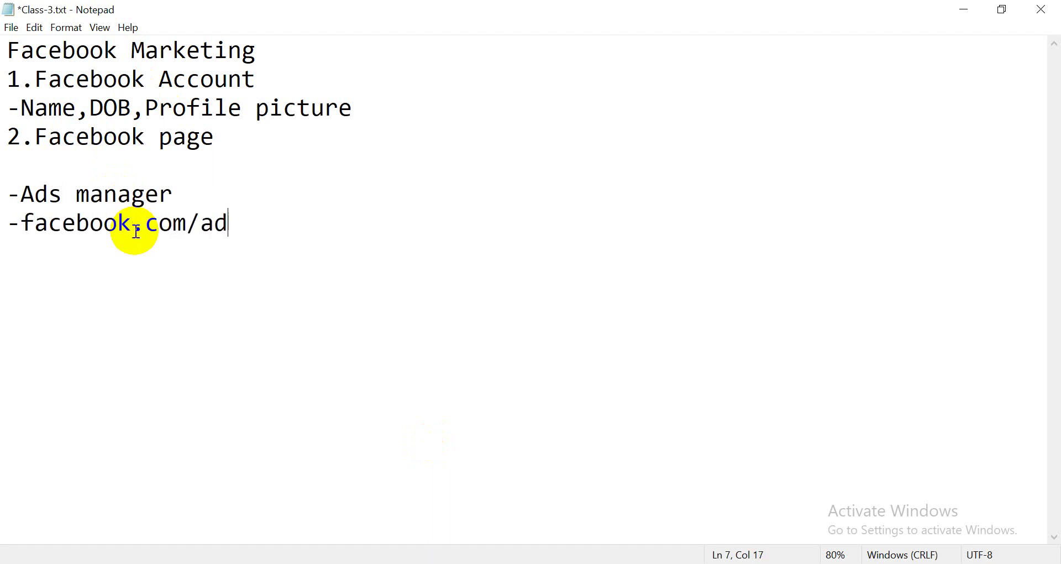
text(smanager)
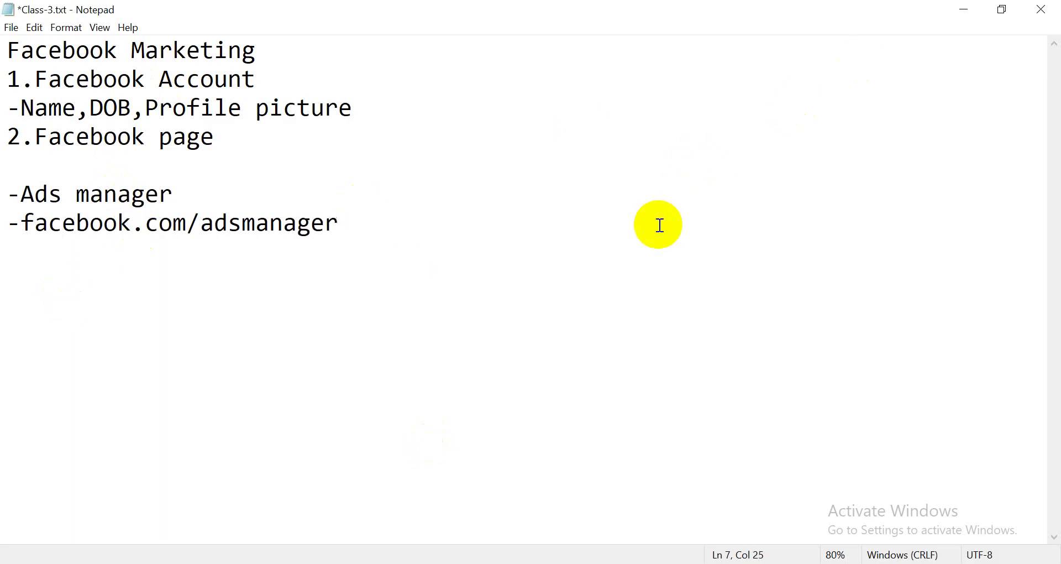
drag(17, 225, 3, 227)
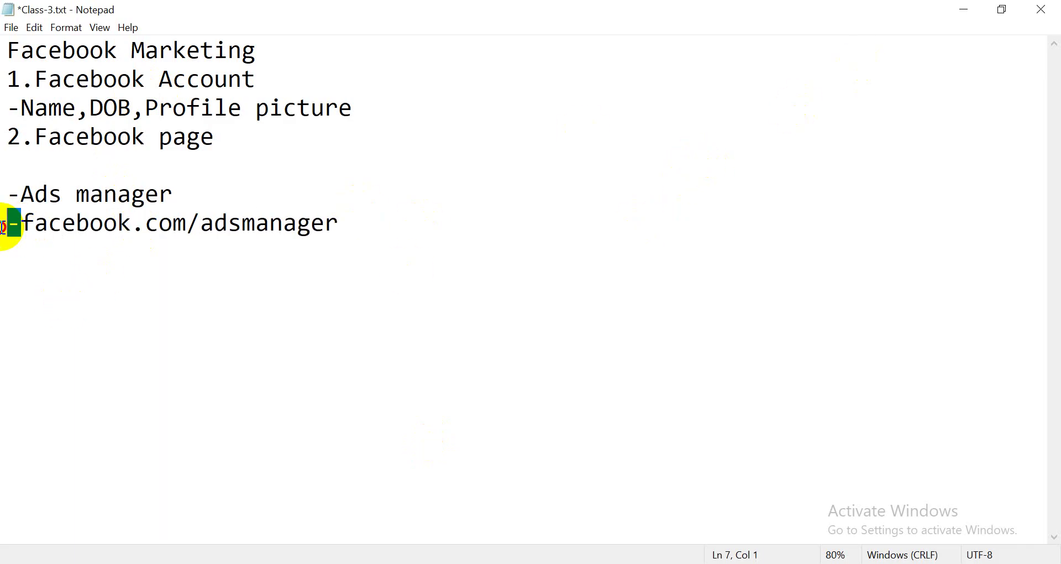
click(222, 274)
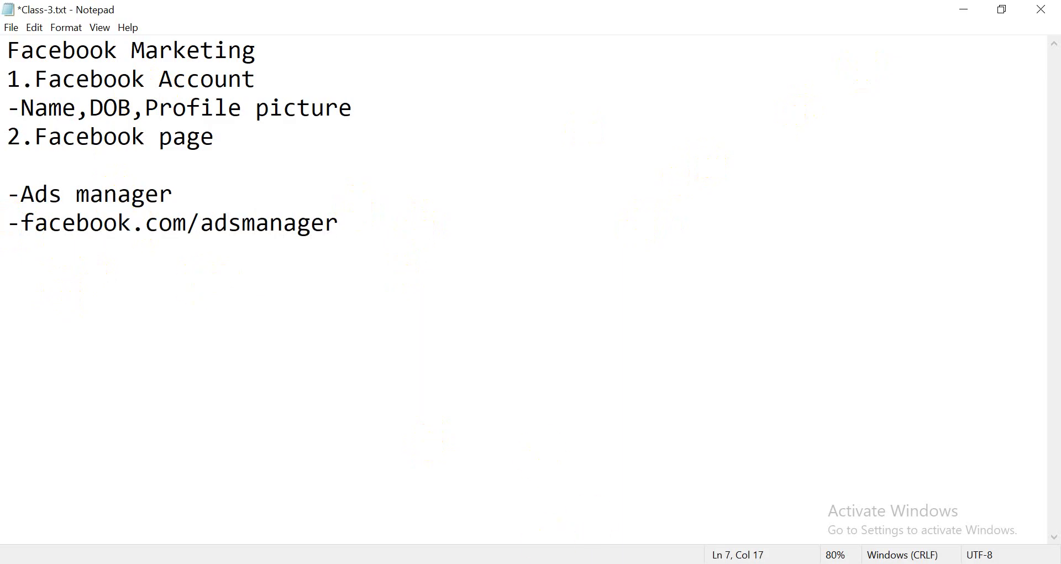
- Return to Ads Manager in Chrome, look through the list of available ad accounts and close it
key(alt+Tab)
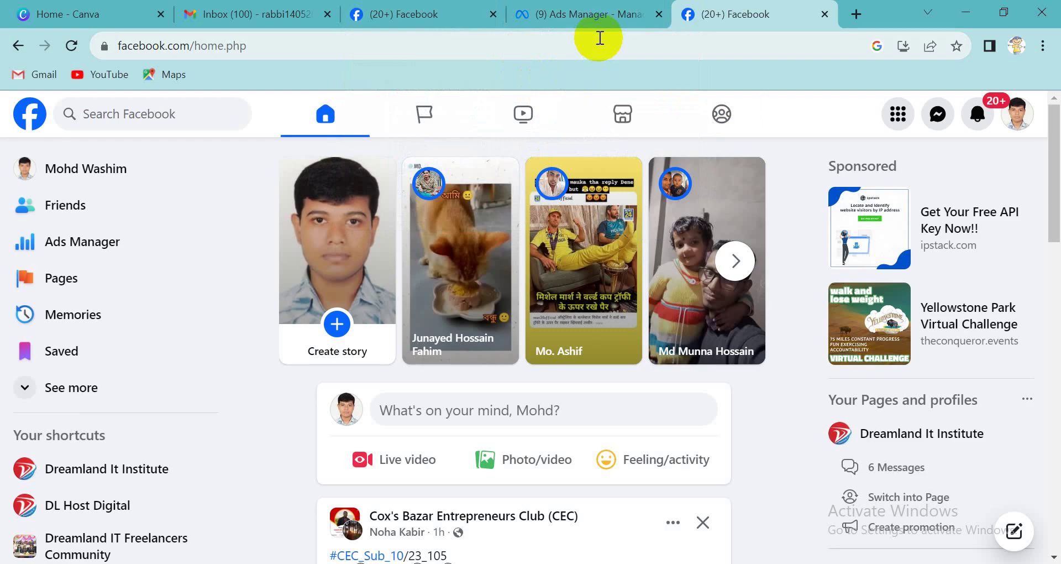
mouse_move(602, 18)
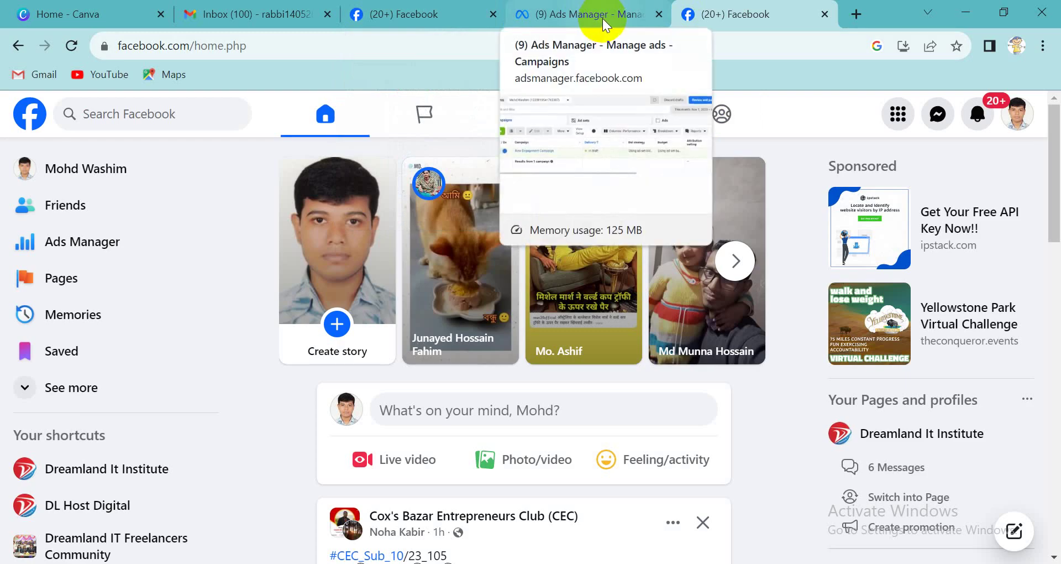
click(618, 8)
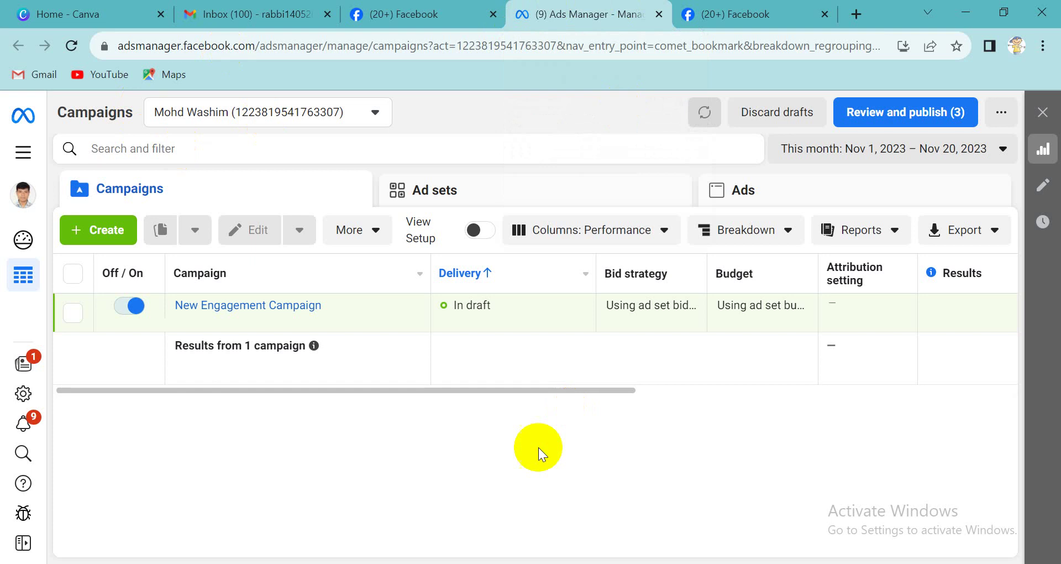
click(370, 112)
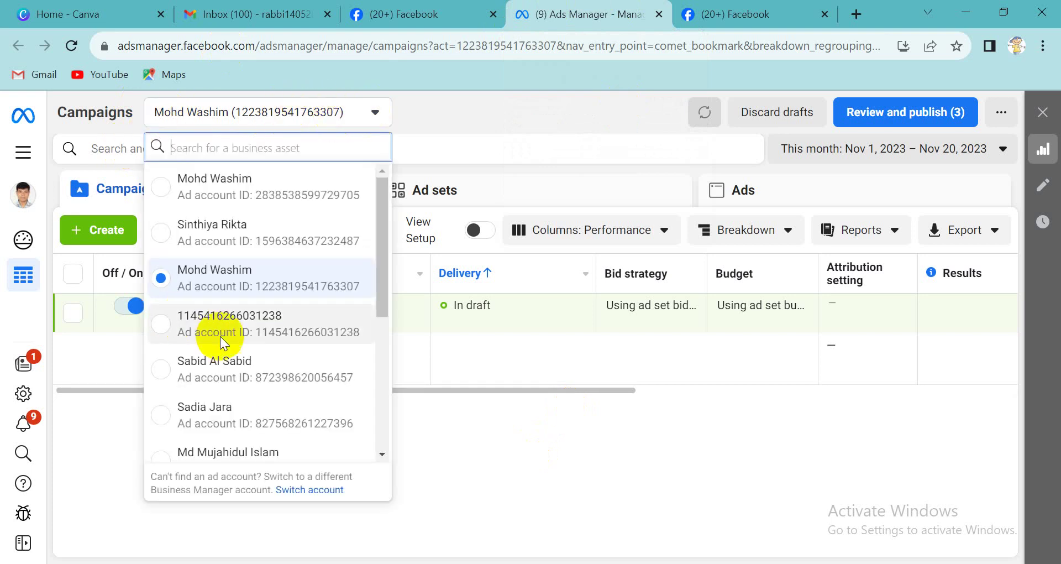
scroll(265, 256, down, 5)
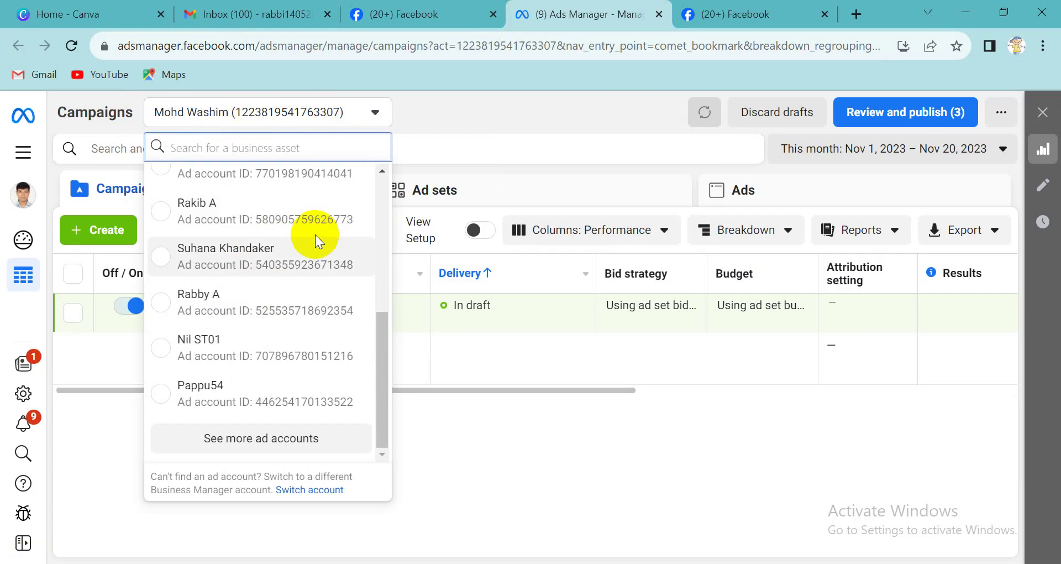
click(531, 453)
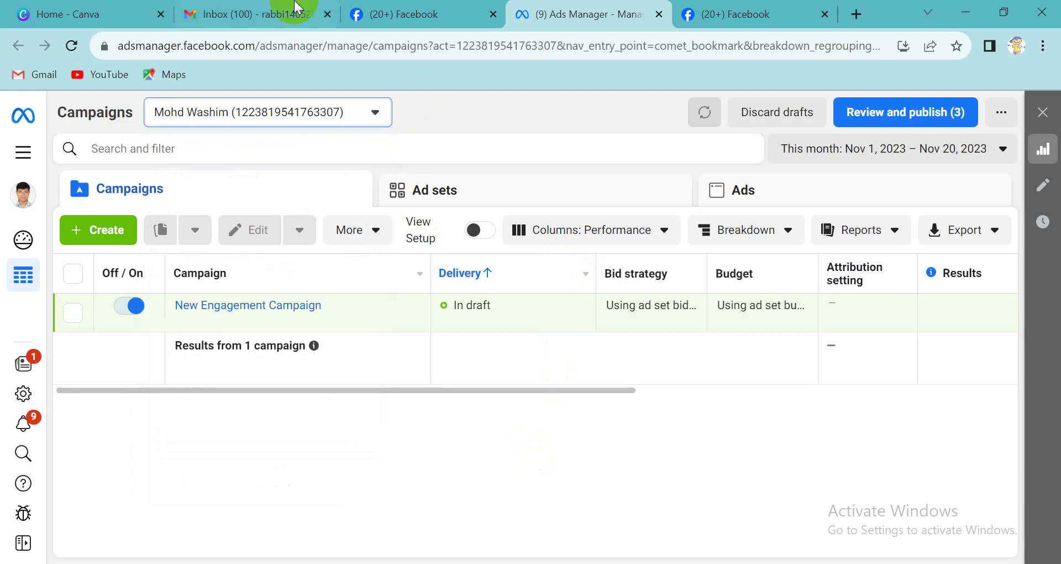
- Switch Ads Manager to the seventh ad account in the account list
click(420, 12)
click(552, 14)
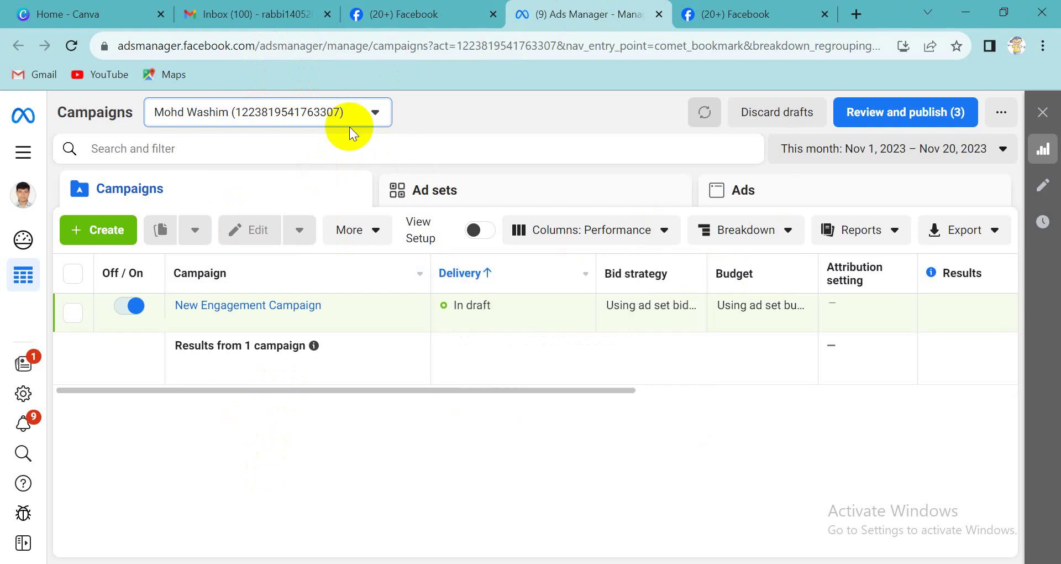
click(327, 120)
scroll(279, 287, down, 5)
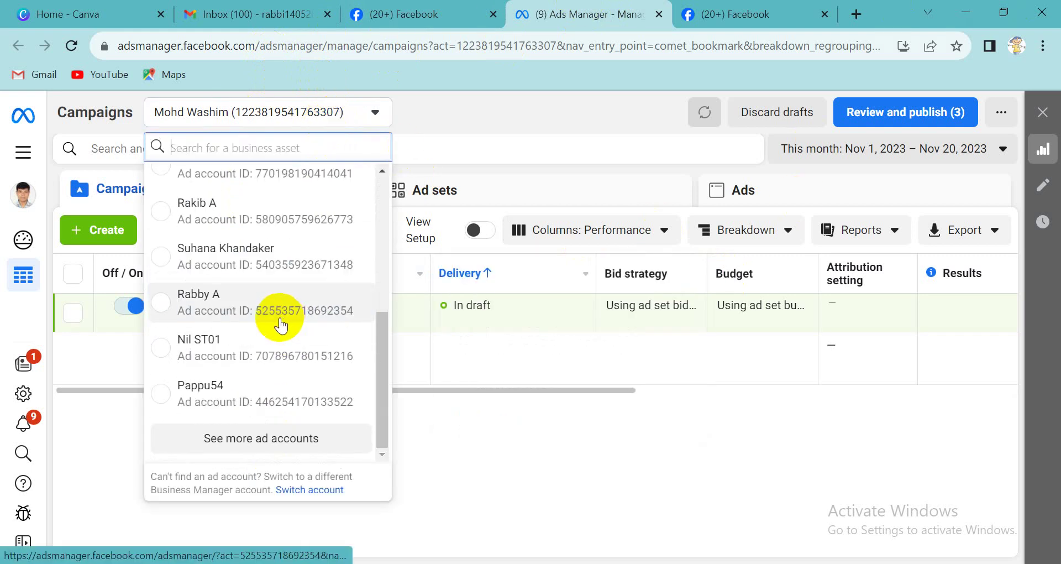
scroll(277, 317, up, 5)
scroll(217, 387, down, 2)
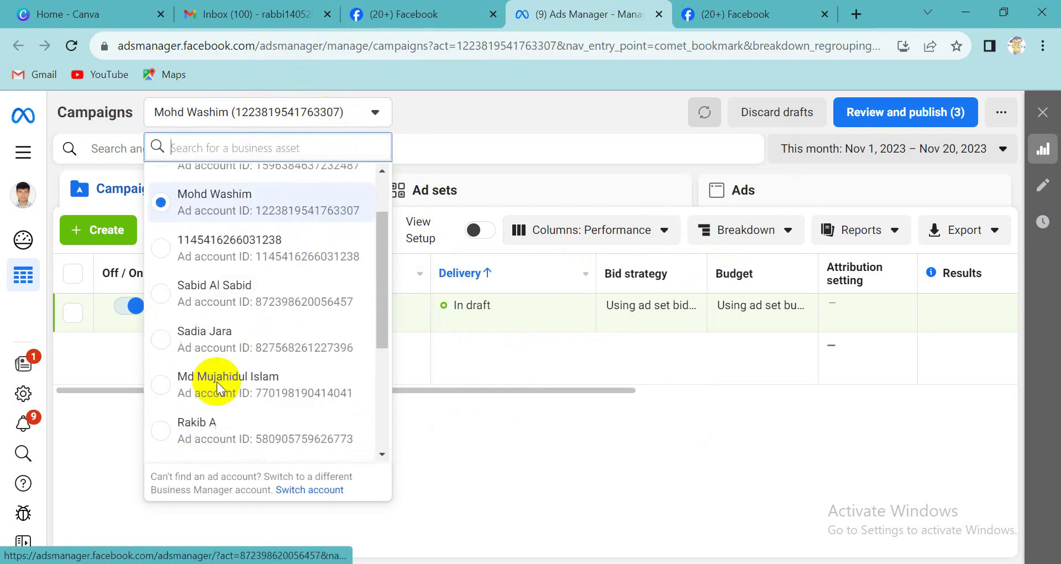
click(214, 384)
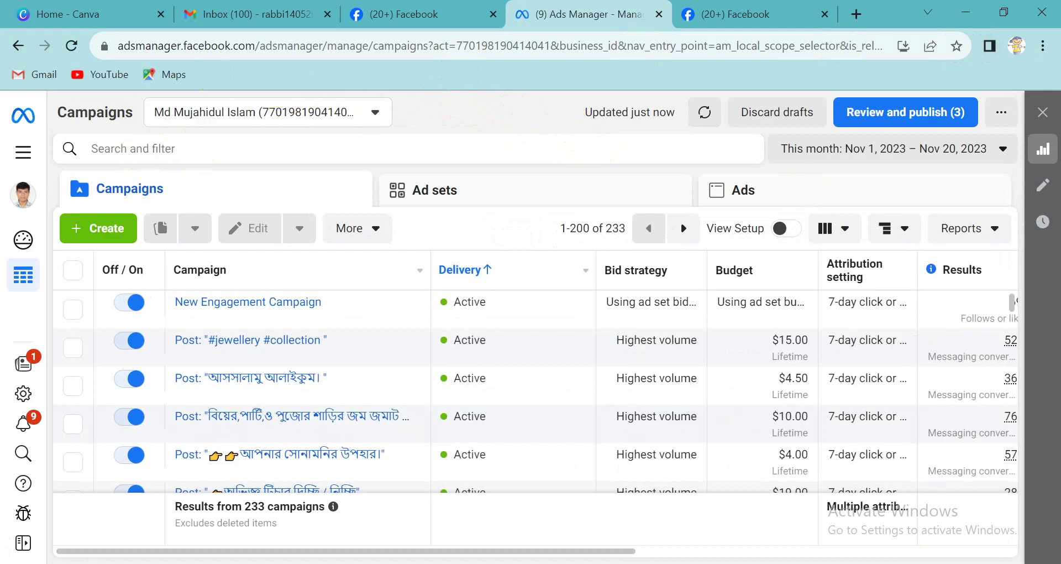
- Start the screenshot tool and select a 1818x924 capture area over the Ads Manager campaigns page
click(929, 561)
click(962, 480)
drag(1, 33, 1004, 545)
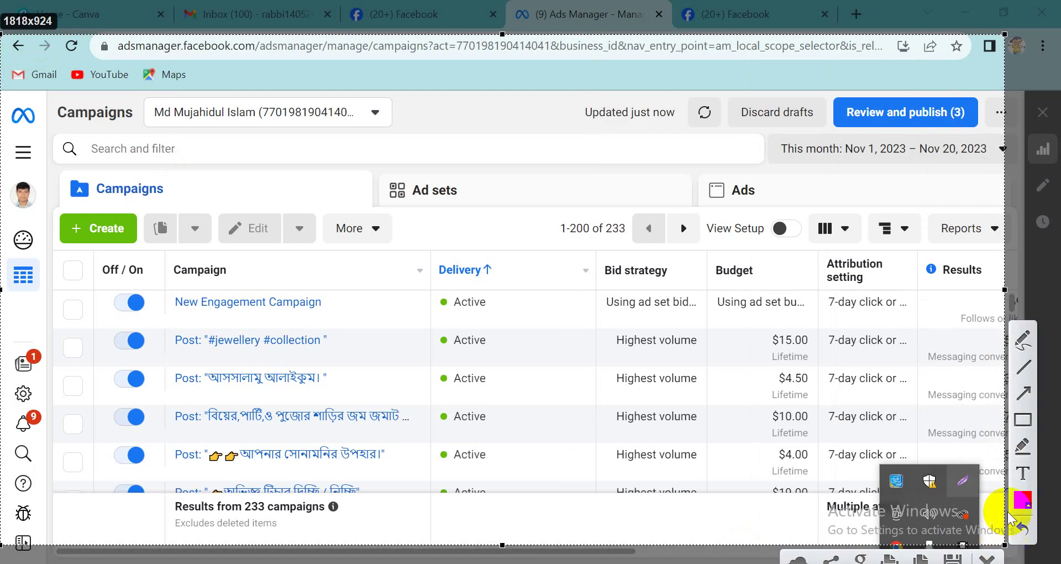
- Draw red rectangles around the New Engagement and jewellery campaign names and around the Active delivery status of both campaigns
click(1023, 420)
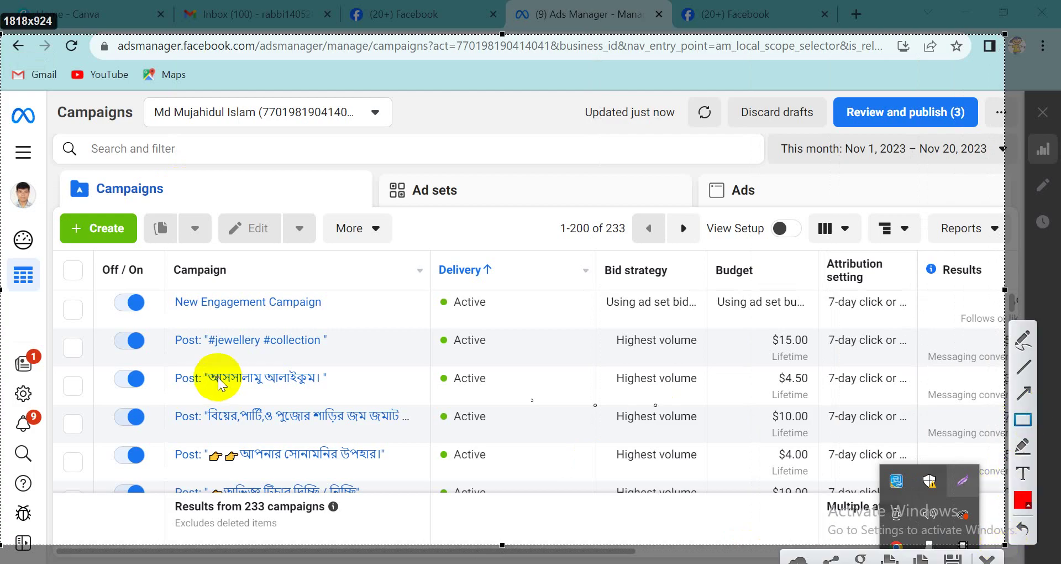
mouse_move(69, 286)
mouse_down()
mouse_move(290, 324)
mouse_move(358, 308)
mouse_up()
mouse_move(76, 319)
mouse_down()
mouse_move(293, 348)
mouse_move(287, 361)
mouse_up()
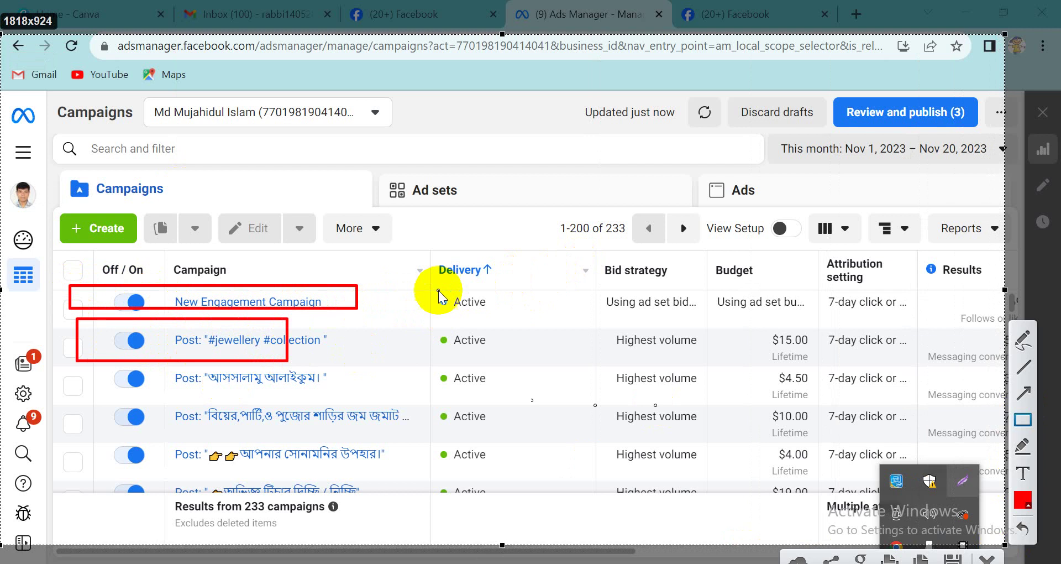
drag(435, 288, 528, 314)
drag(499, 350, 513, 358)
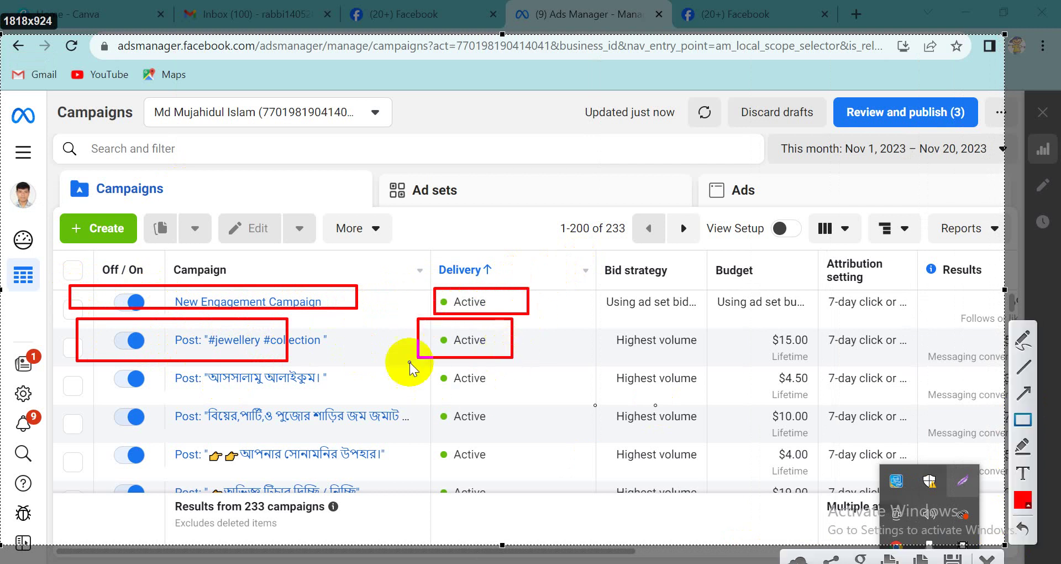
- Draw red rectangles around the Active status of the third to fifth campaigns and around the listed budgets, then close the capture
drag(403, 356, 489, 404)
mouse_move(413, 401)
mouse_down()
mouse_move(421, 419)
mouse_move(469, 436)
mouse_move(440, 467)
mouse_move(463, 479)
mouse_up()
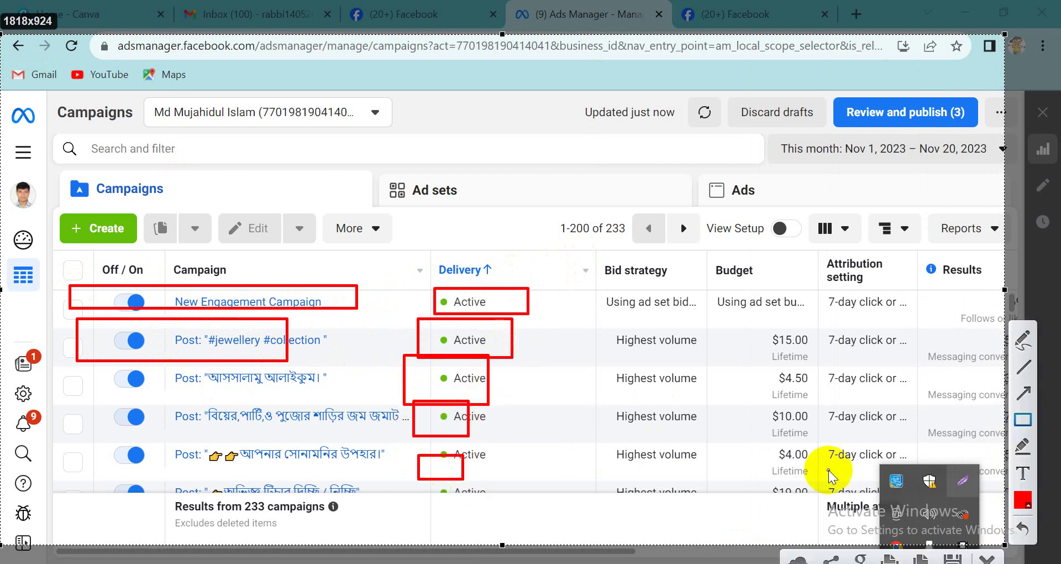
mouse_move(752, 317)
mouse_down()
mouse_move(798, 357)
mouse_move(776, 402)
mouse_move(824, 461)
mouse_up()
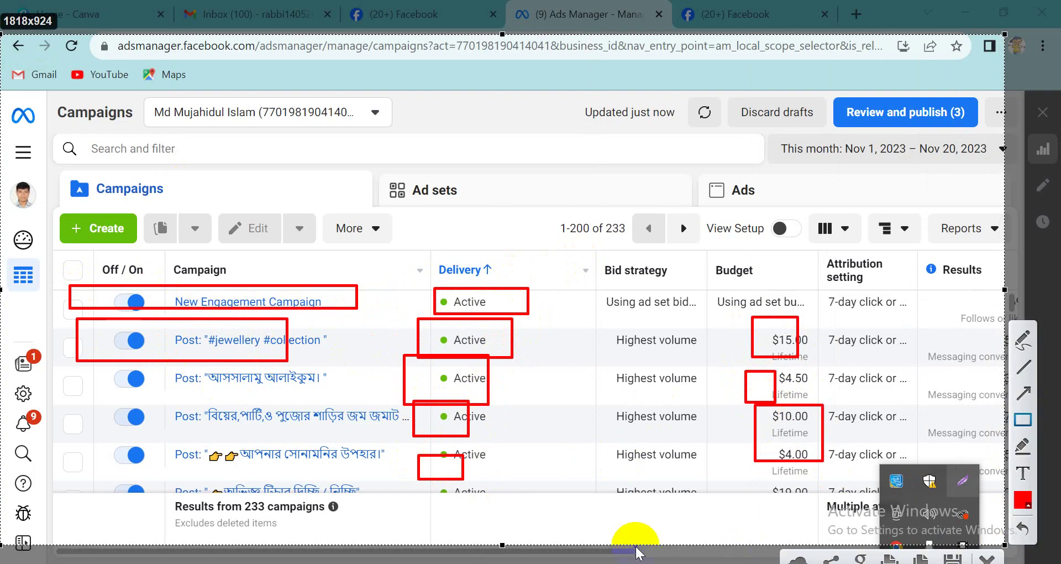
click(967, 559)
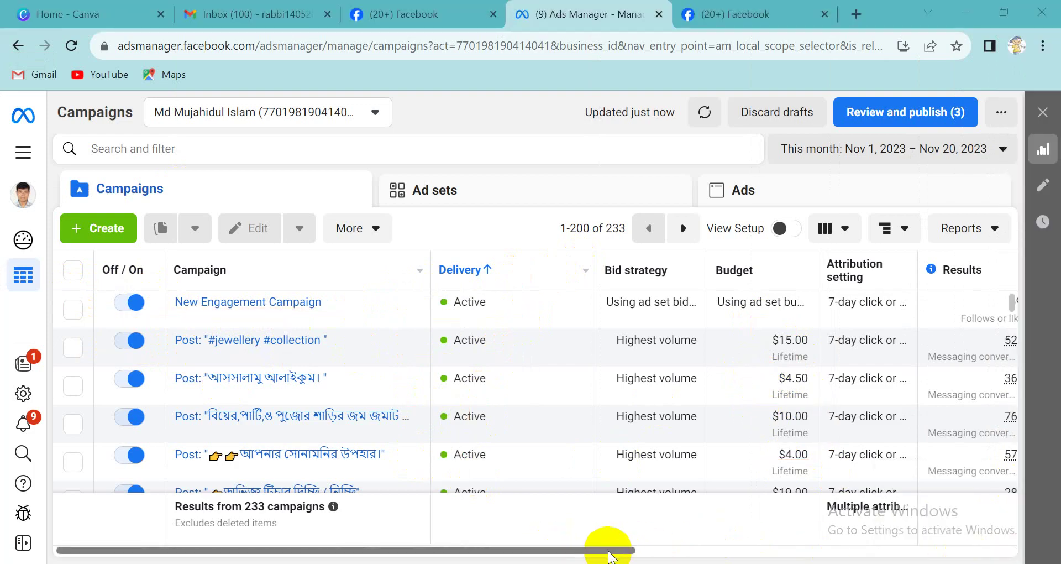
- Examine the campaign table's reach, impressions, cost and amount spent columns and the campaigns further down the list
drag(608, 550, 953, 530)
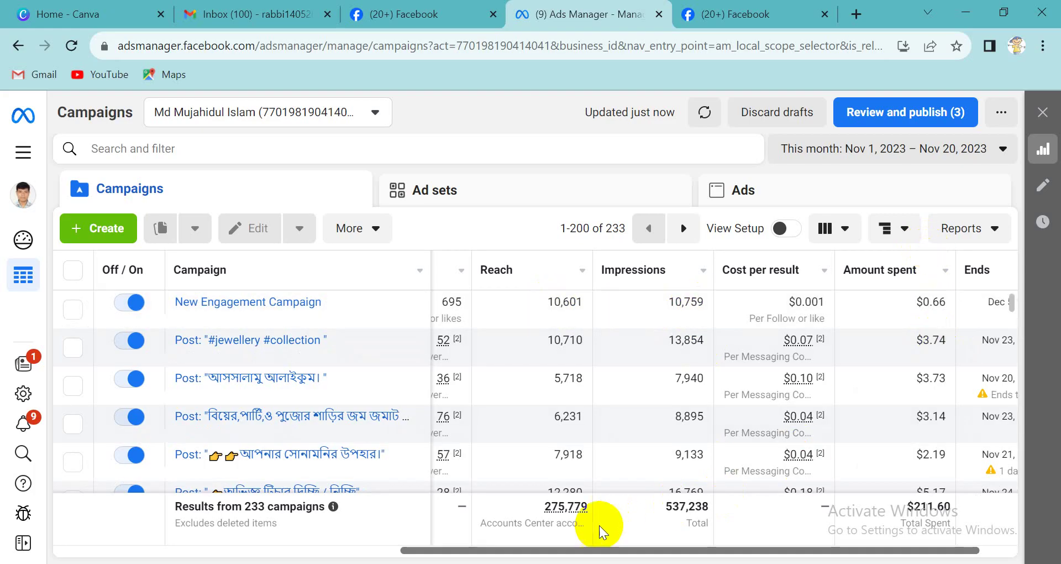
drag(559, 550, 12, 497)
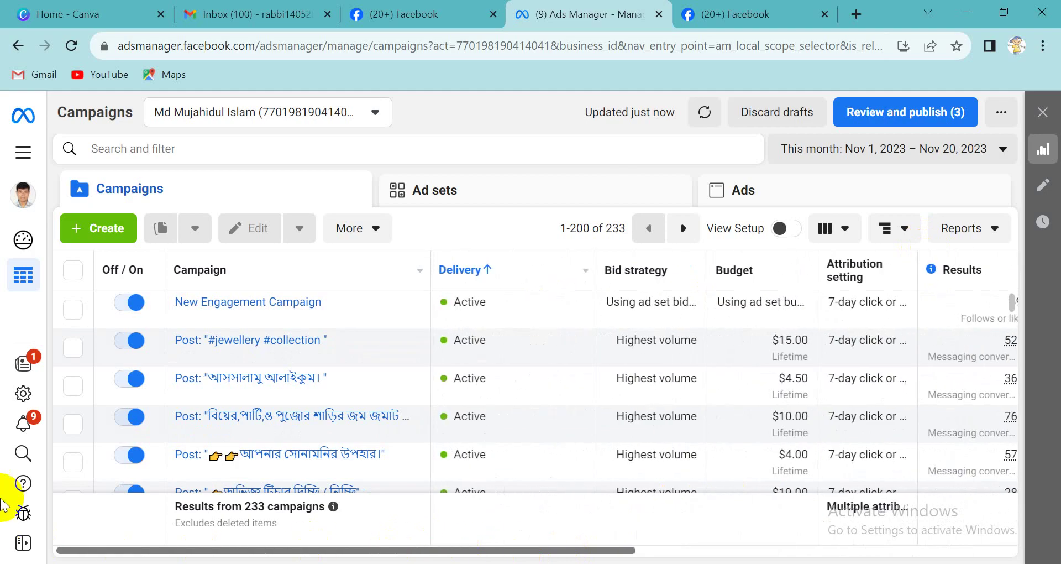
scroll(248, 353, down, 10)
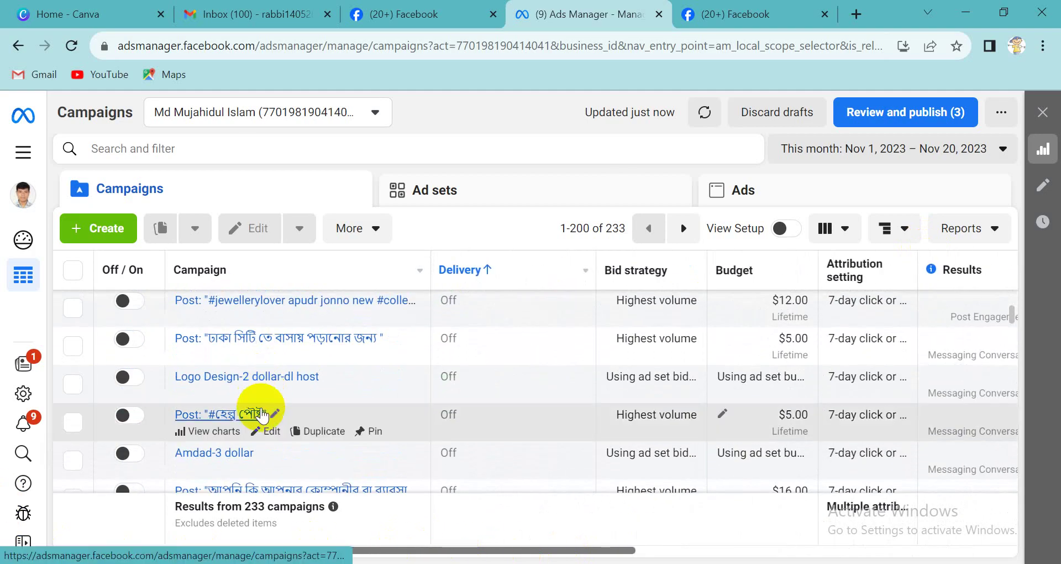
scroll(263, 425, up, 10)
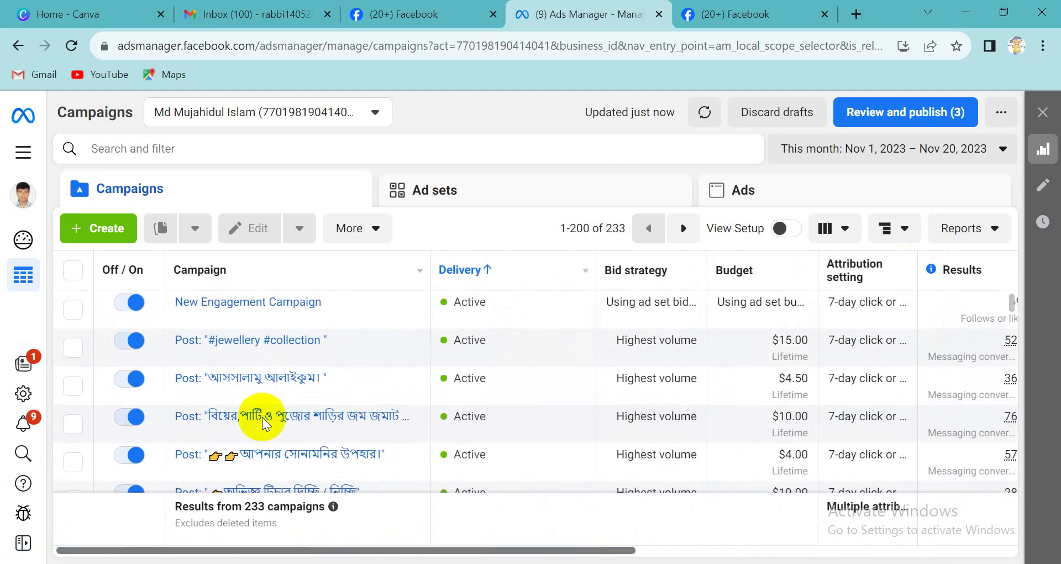
- Look over the available ad accounts and the Facebook home page, and close the account list without switching accounts
click(274, 112)
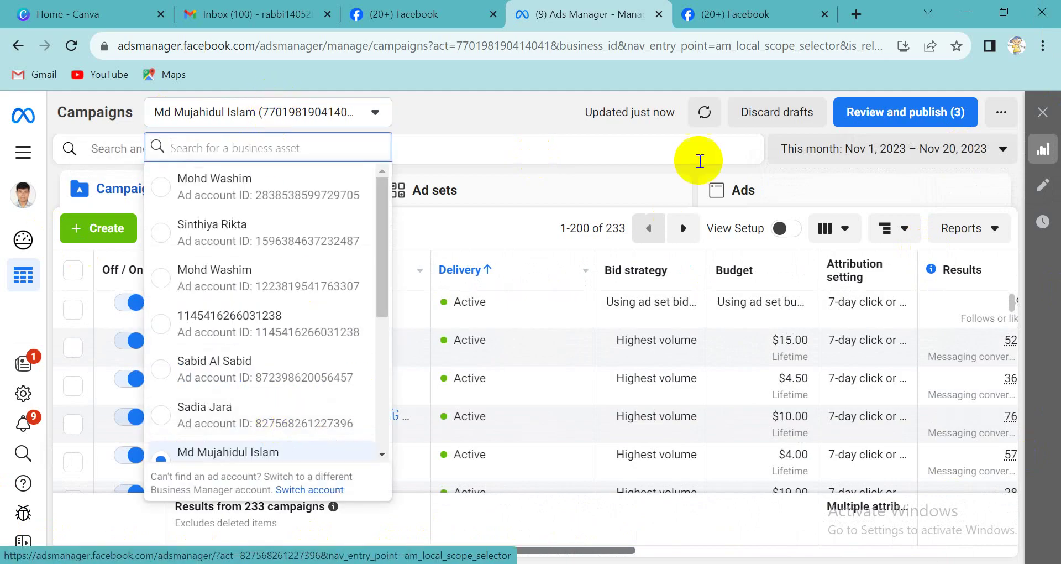
click(424, 13)
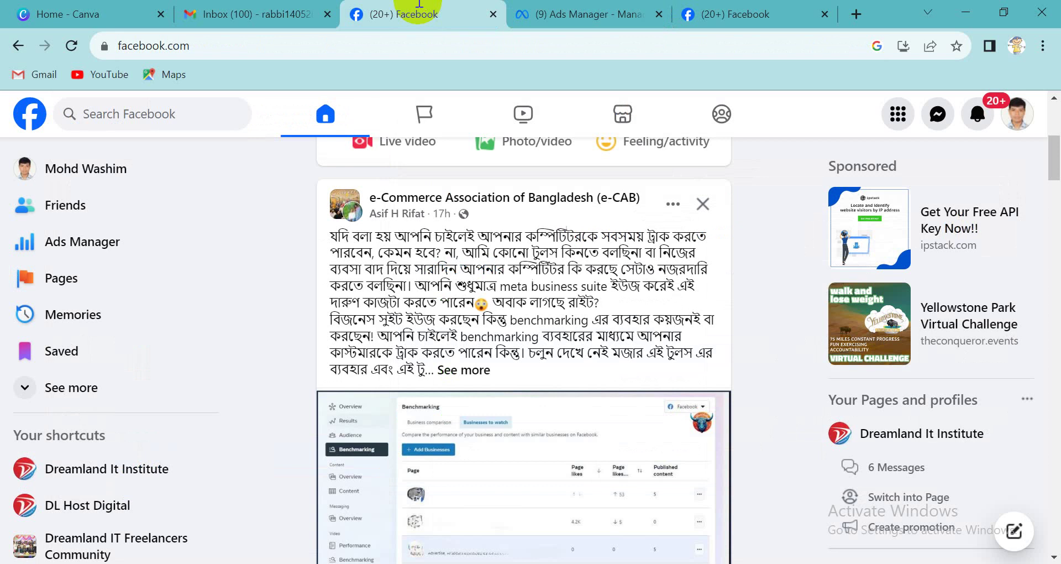
click(627, 17)
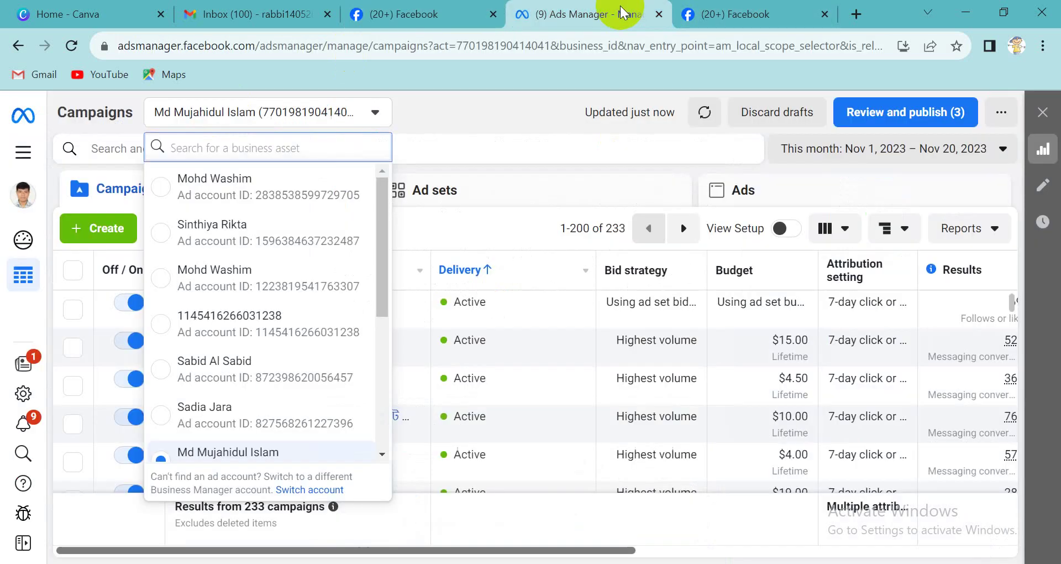
click(504, 111)
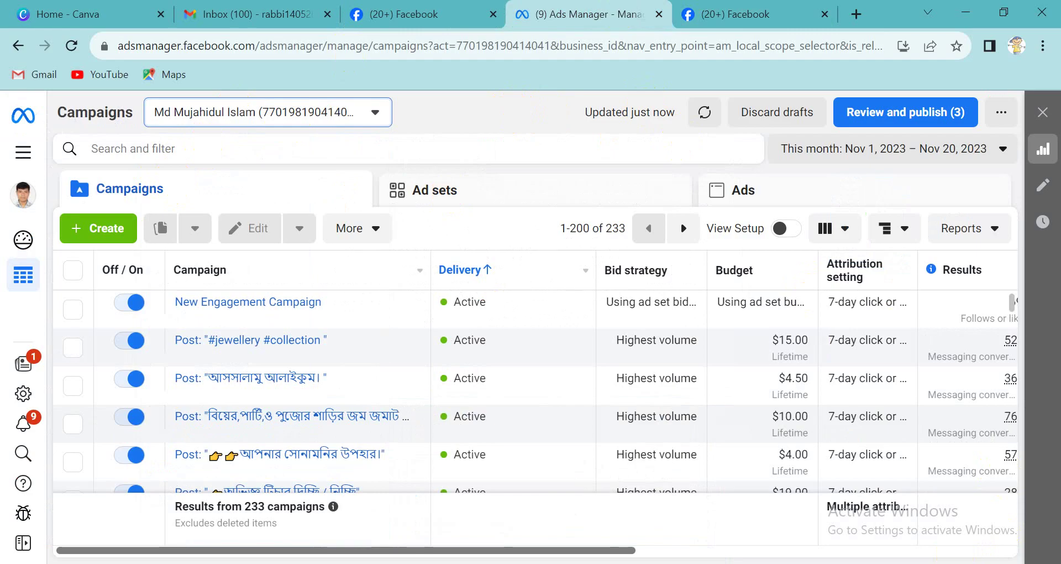
- Capture a 1843x894 area of the campaigns page, mark the Create button with a red rectangle, and exit the screenshot tool
click(962, 480)
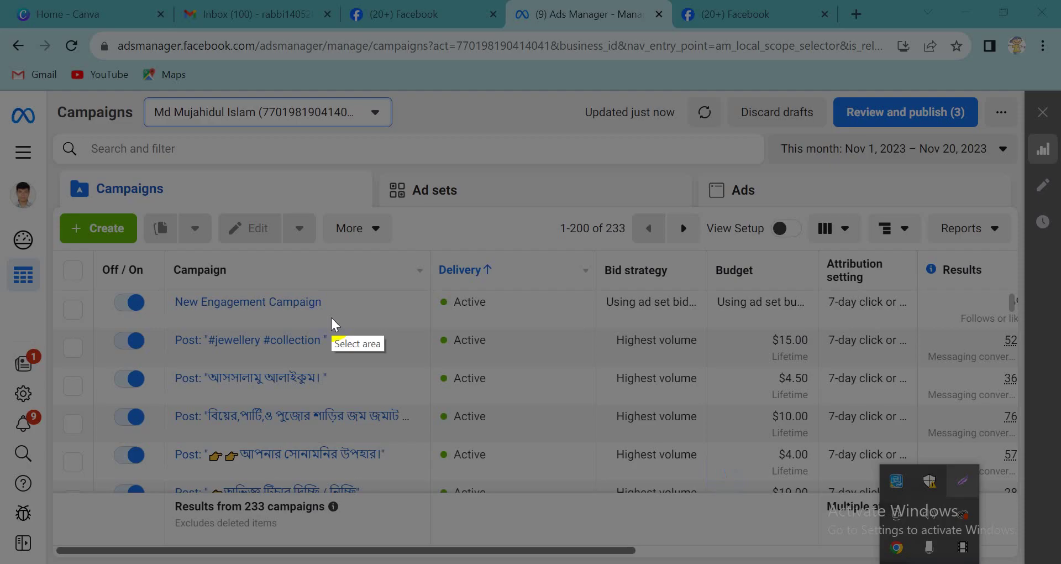
drag(0, 63, 1018, 557)
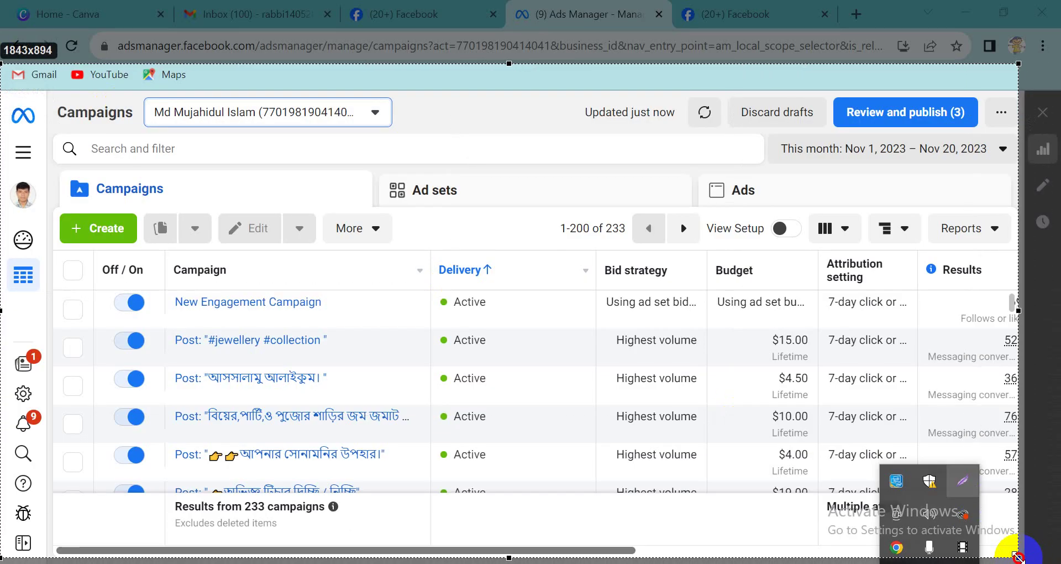
click(1038, 432)
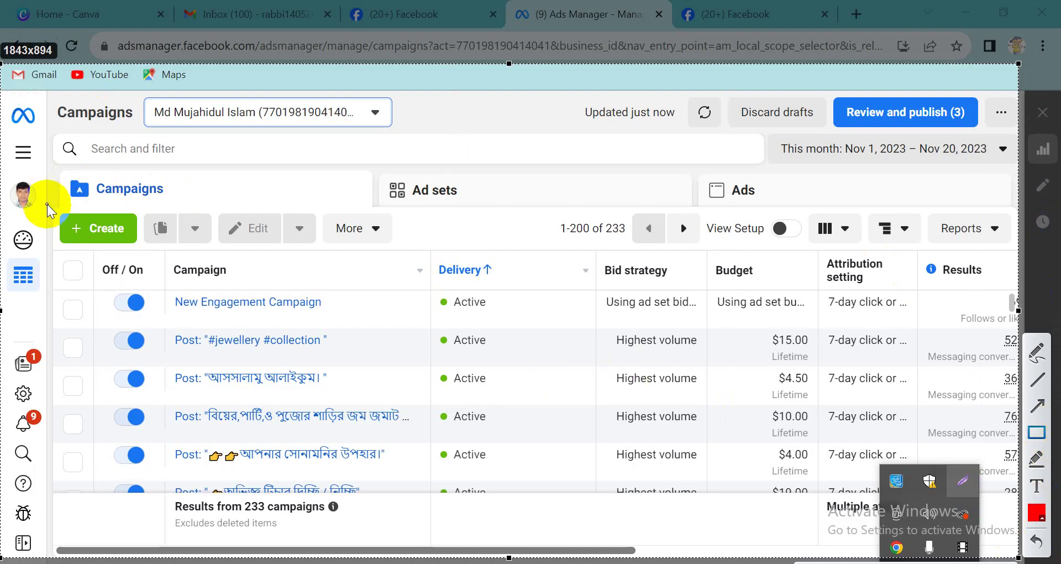
mouse_move(45, 203)
mouse_down()
mouse_move(69, 228)
mouse_move(149, 258)
mouse_up()
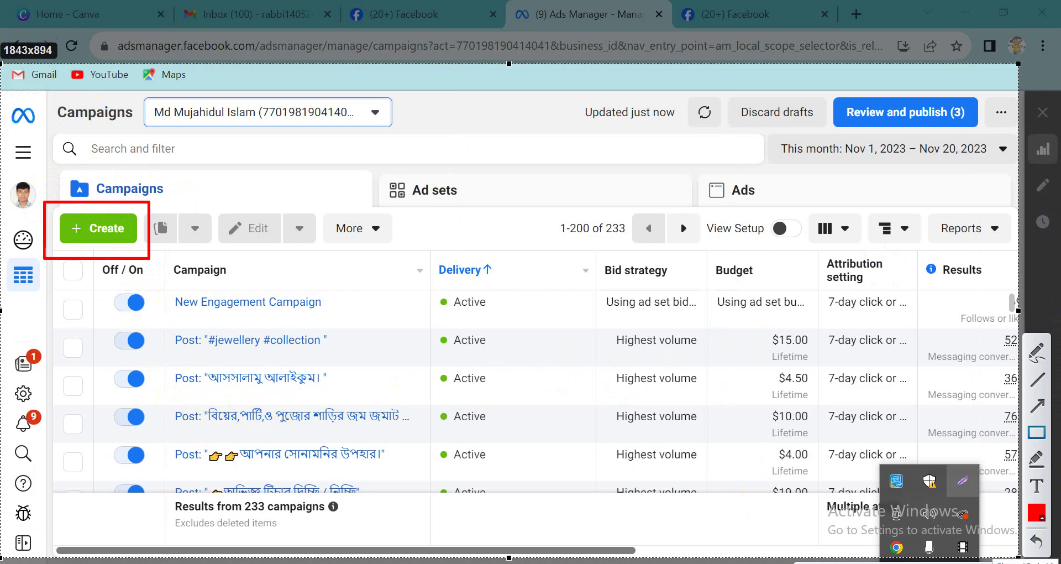
key(Escape)
- Open the new campaign dialog, dismiss the reservation buying notice, review the campaign objectives from Awareness to Sales, and close the dialog
click(107, 227)
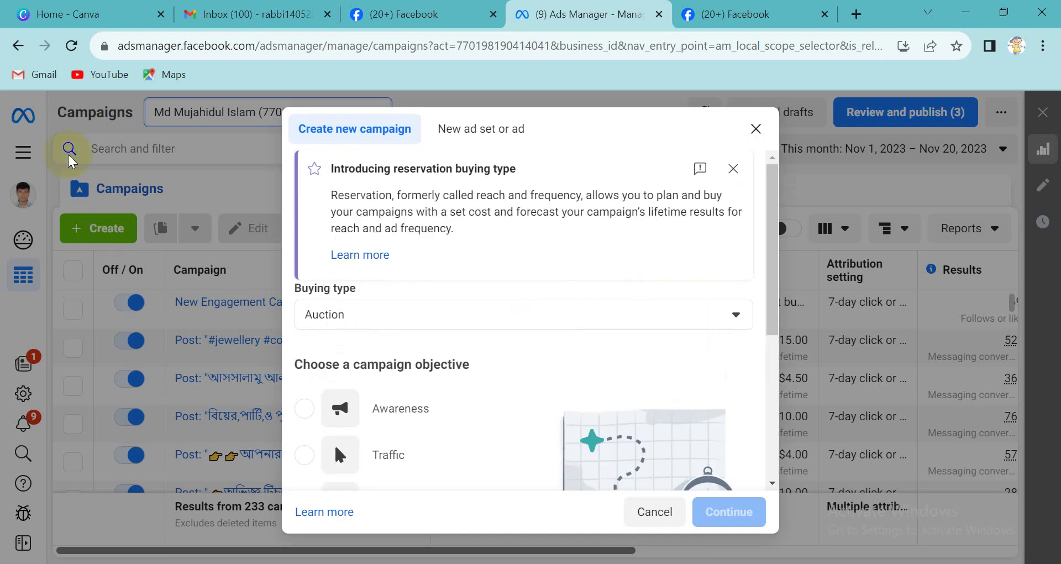
click(733, 168)
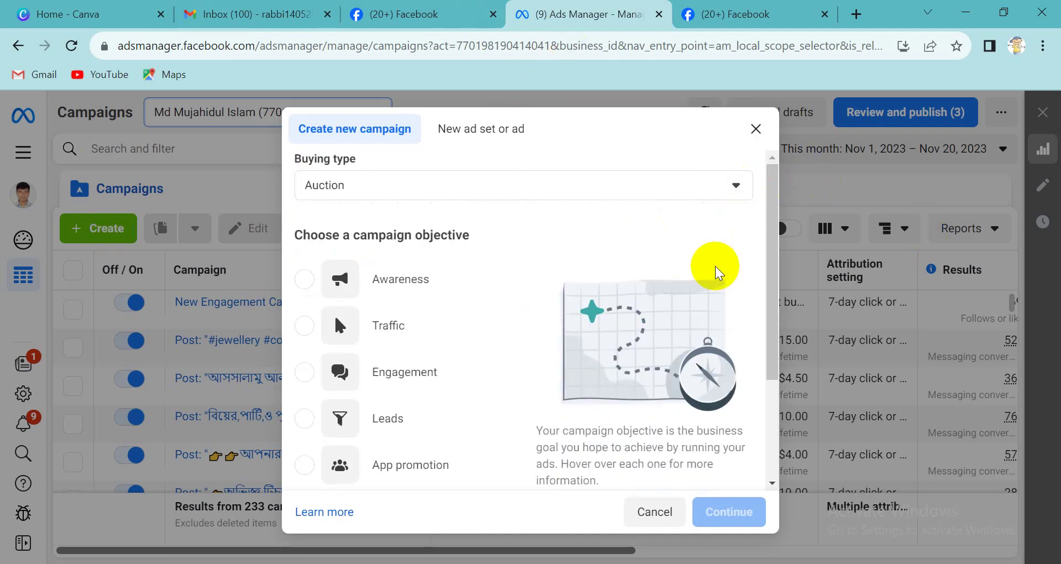
scroll(585, 289, down, 3)
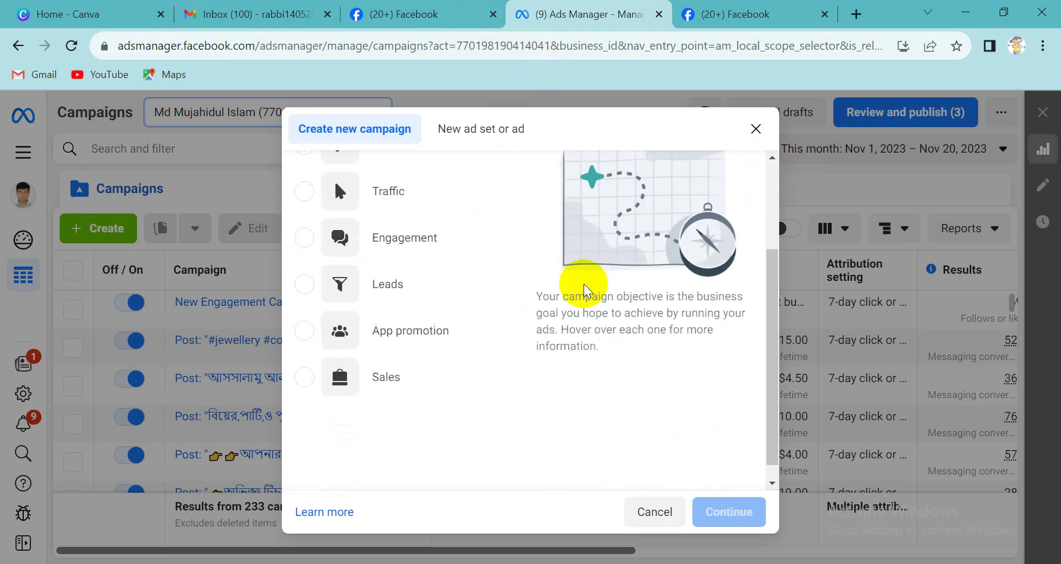
scroll(487, 329, up, 3)
scroll(487, 327, down, 2)
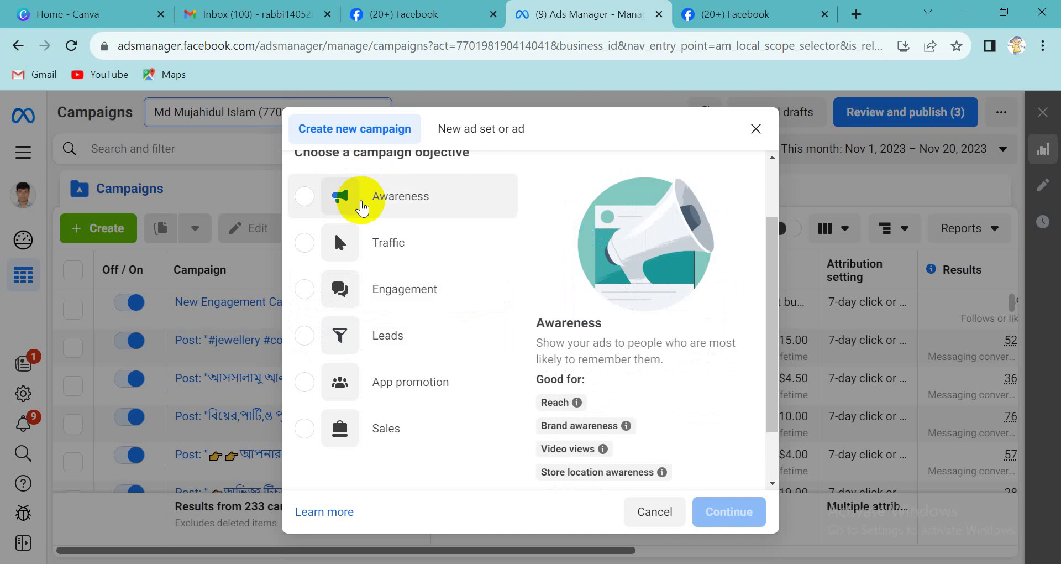
scroll(384, 298, down, 2)
scroll(384, 304, up, 3)
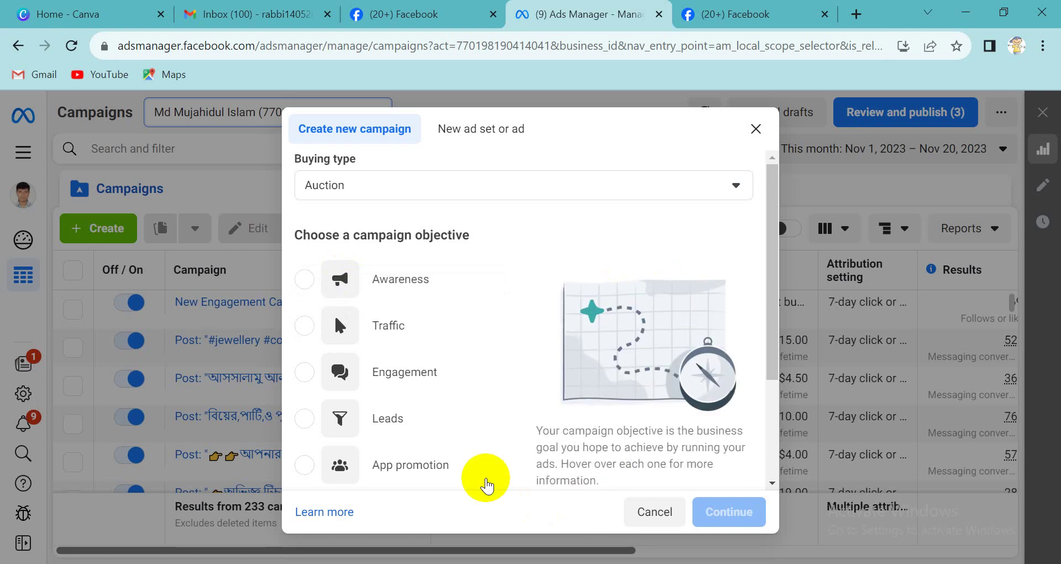
scroll(483, 367, down, 2)
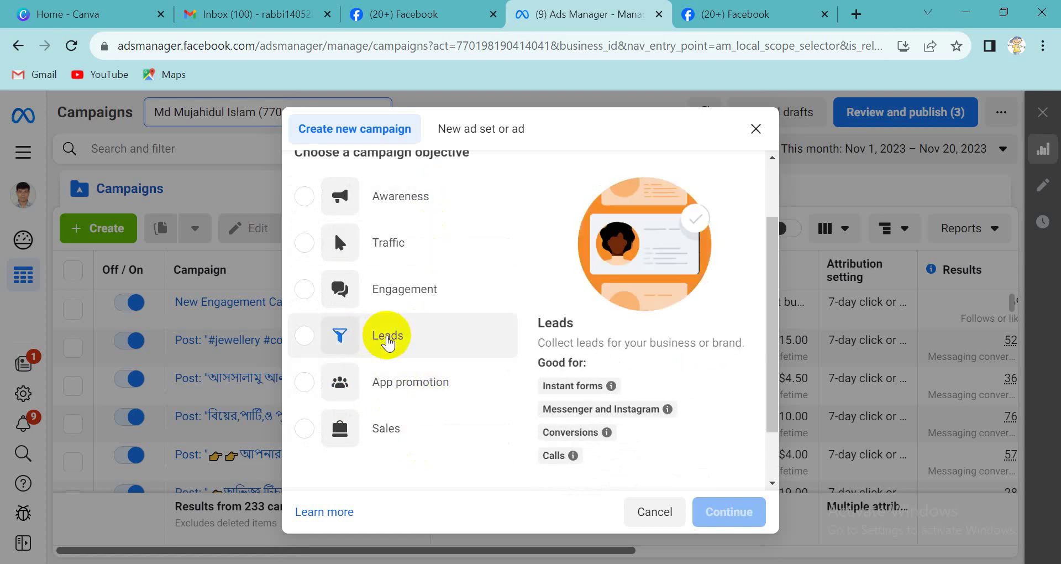
scroll(433, 360, down, 1)
scroll(436, 360, up, 3)
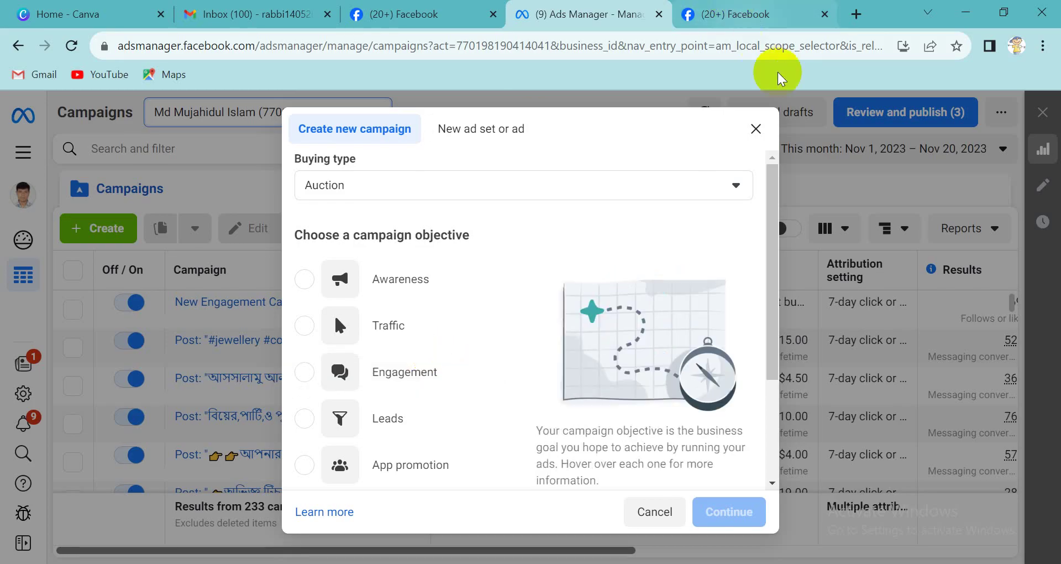
click(753, 127)
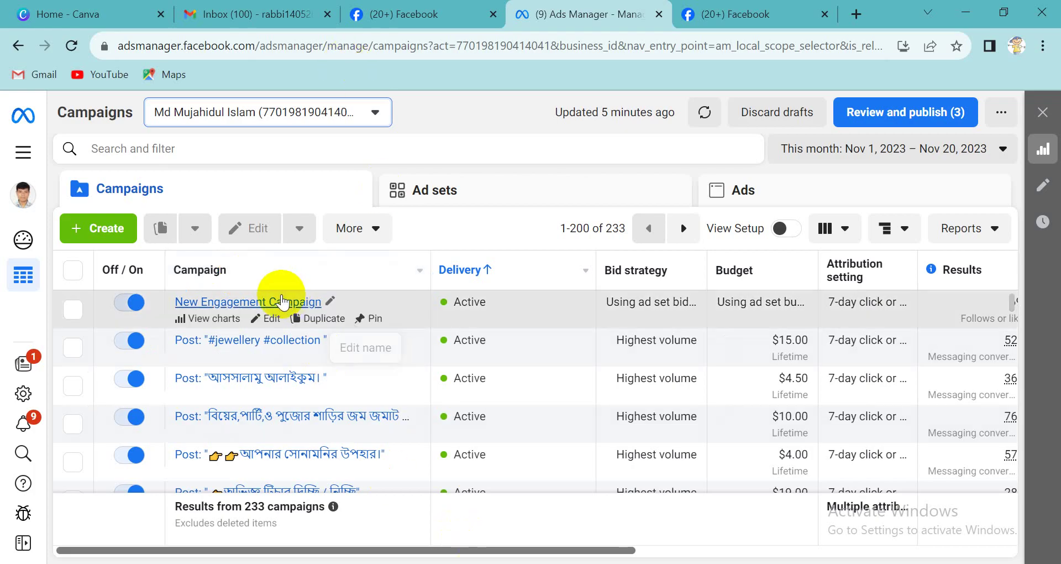
- Start a new campaign with the Auction buying type and the Engagement objective, and continue to the campaign setup choice
click(276, 415)
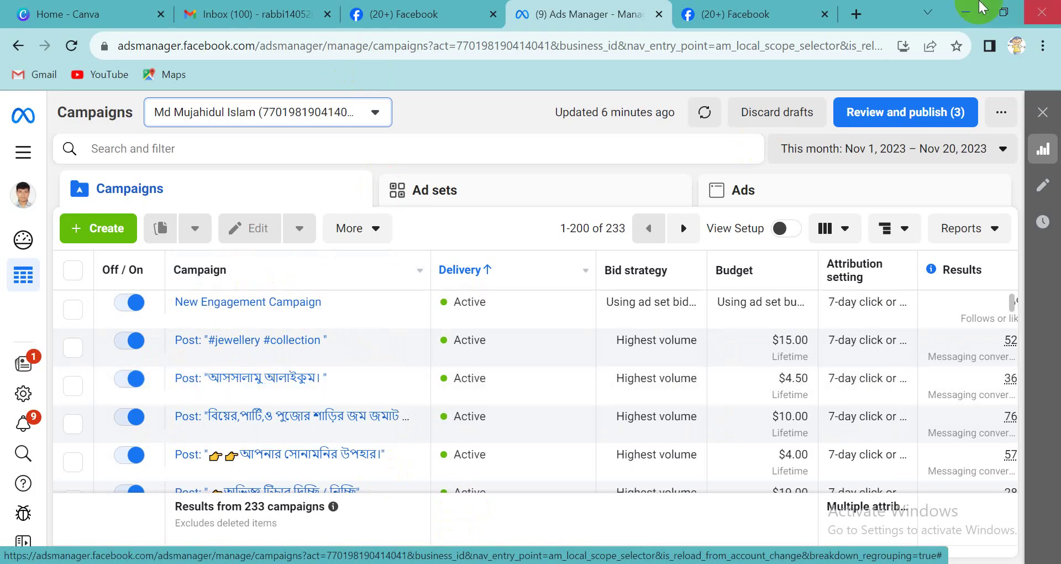
right_click(95, 234)
click(95, 235)
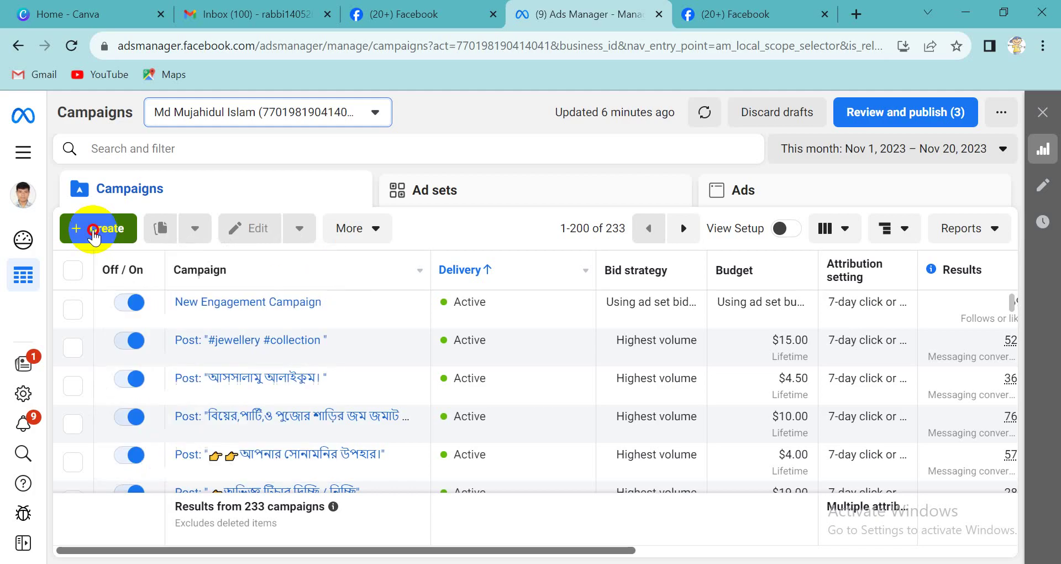
click(94, 235)
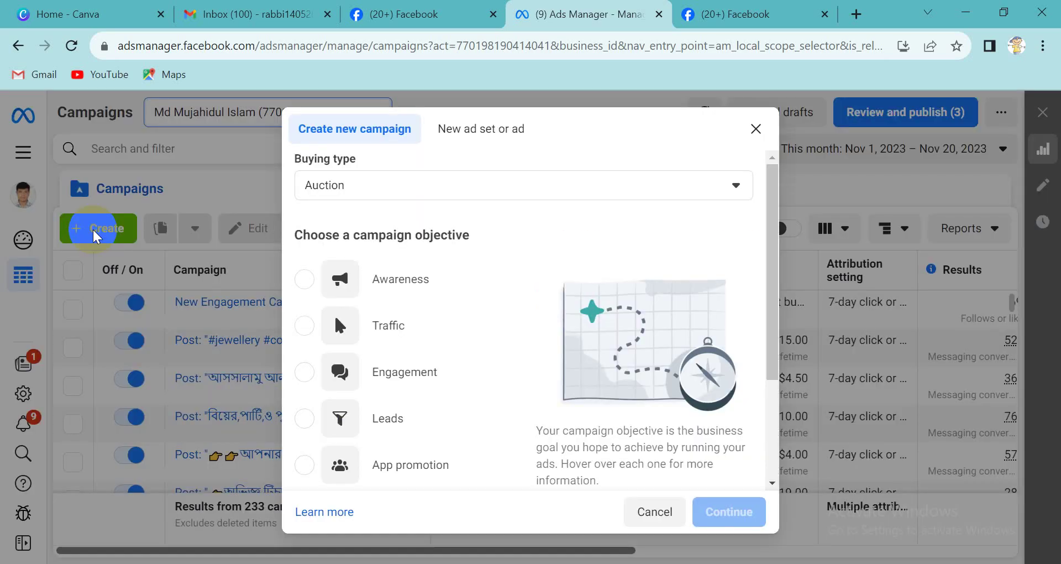
click(312, 381)
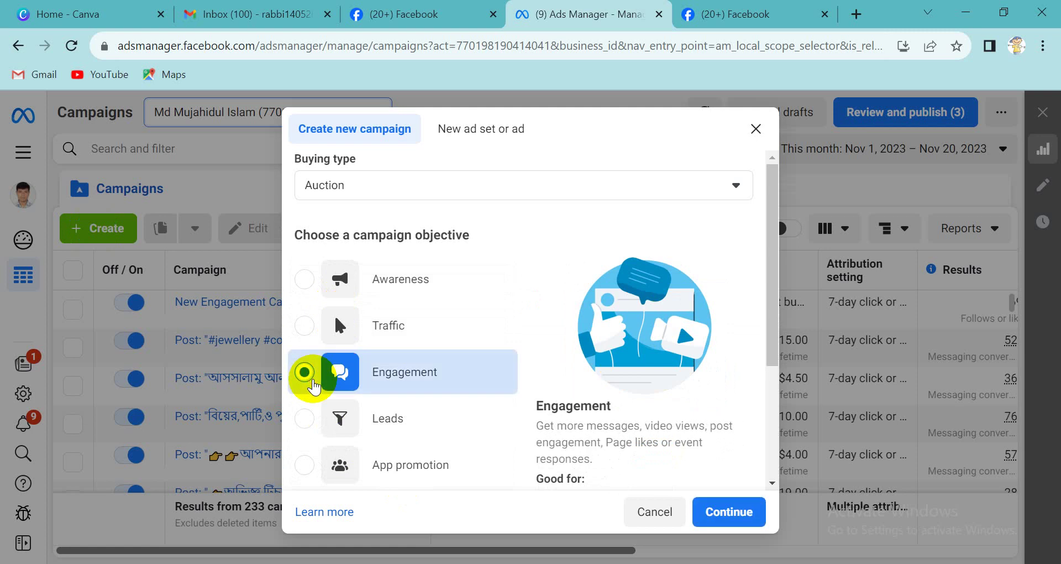
click(730, 513)
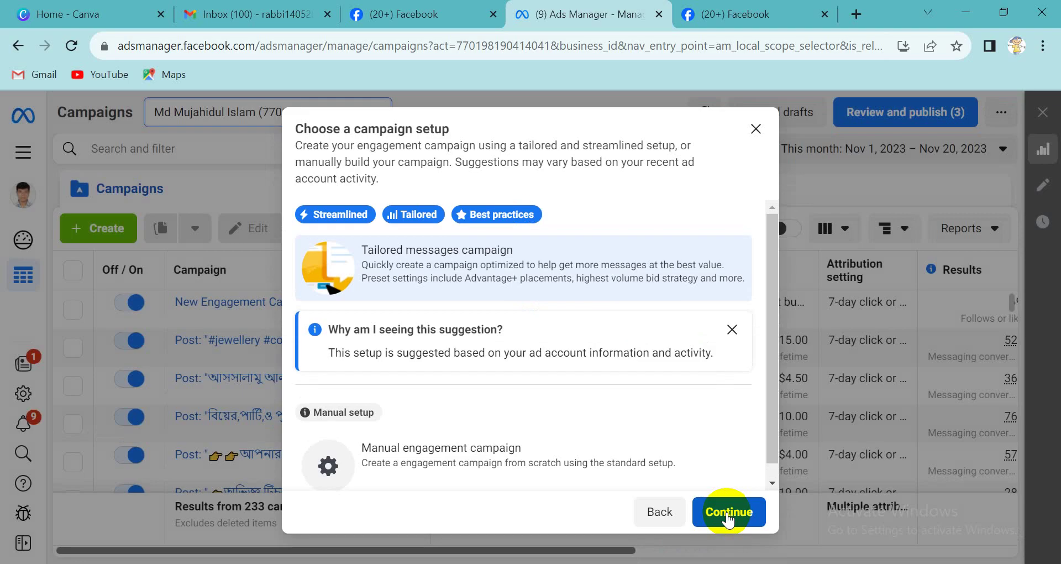
- Compare the tailored and manual setups, choose Manual engagement campaign, and continue to the campaign editor
scroll(683, 326, down, 1)
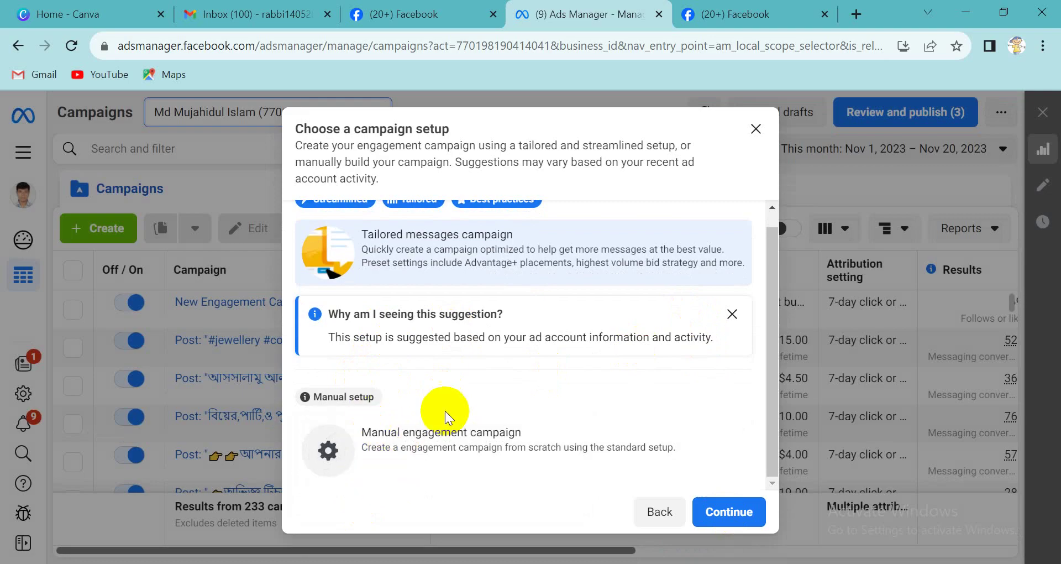
click(406, 443)
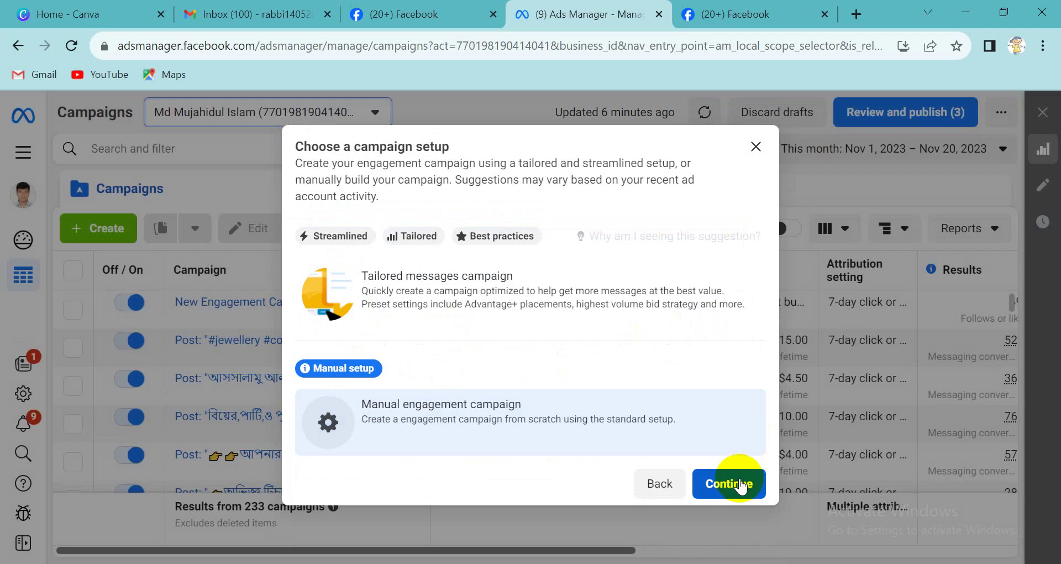
click(551, 309)
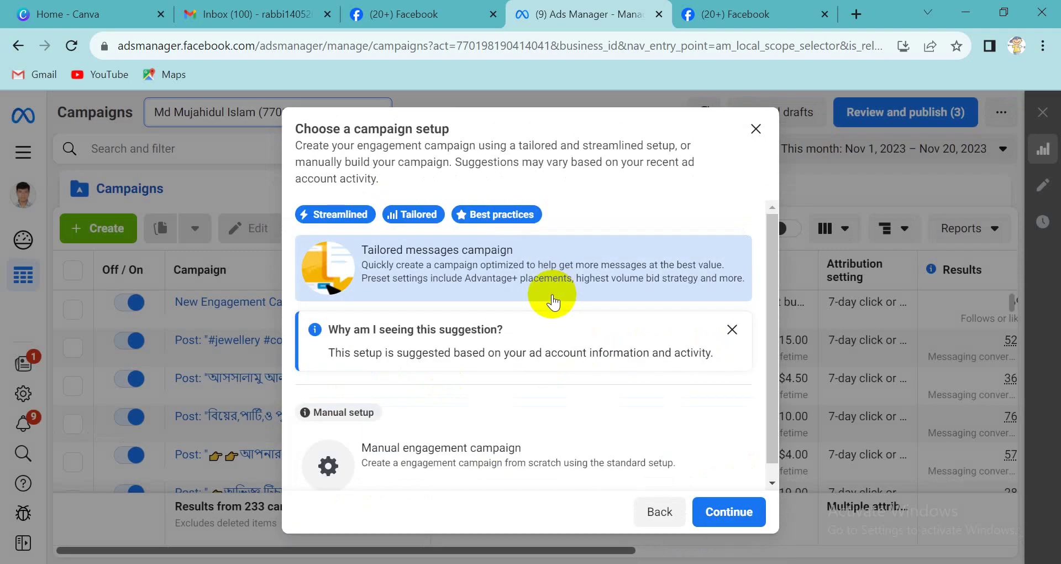
click(506, 451)
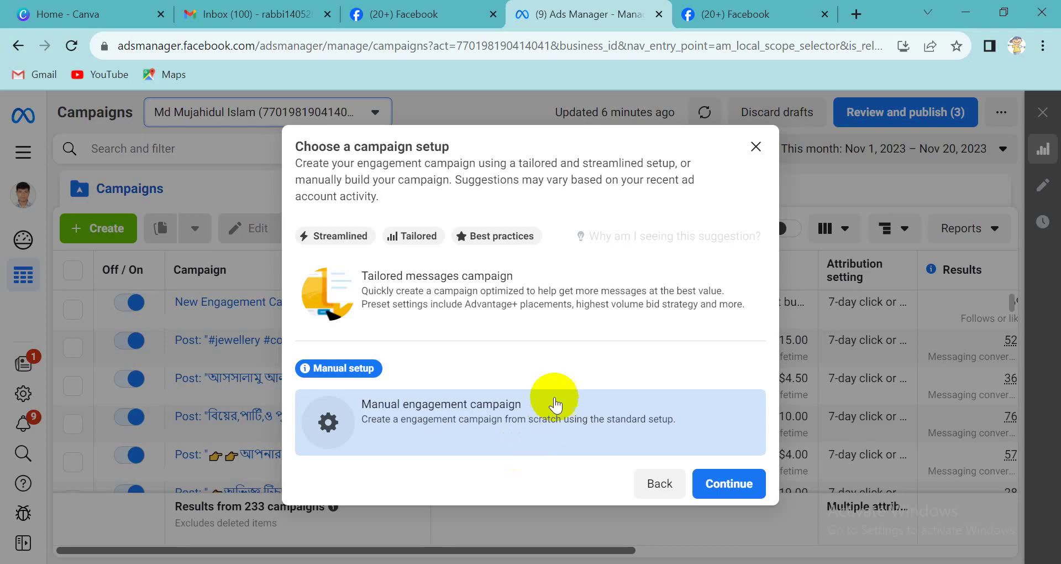
click(723, 493)
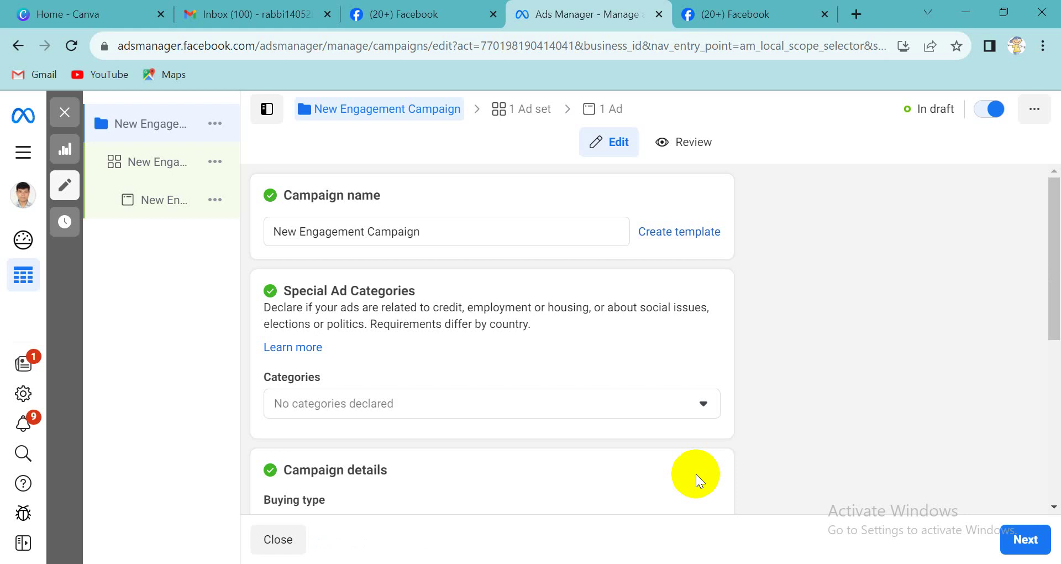
- Rename the engagement campaign as Iphone-Age-22-55
drag(446, 235, 288, 212)
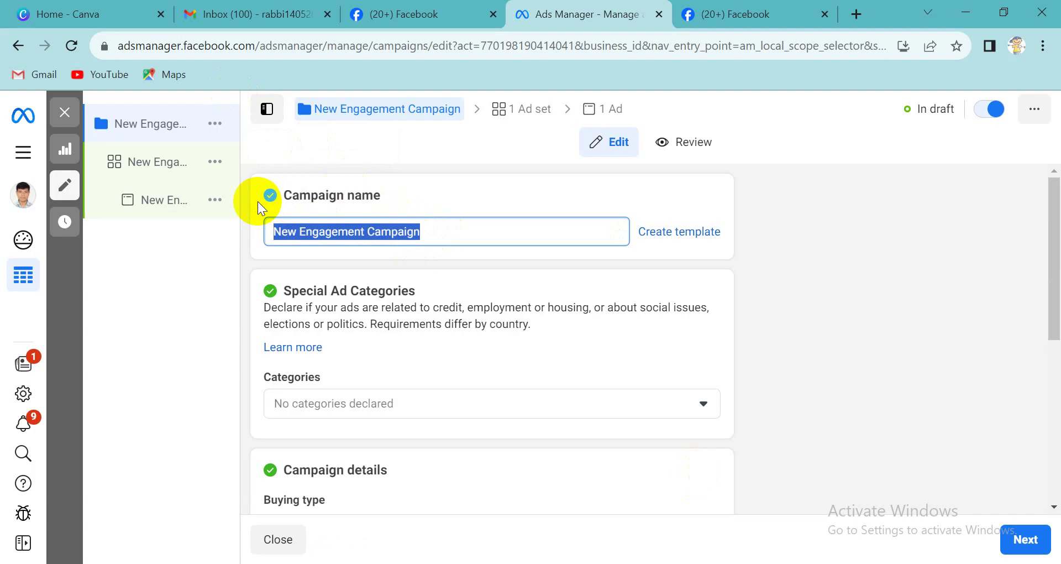
key(BackSpace)
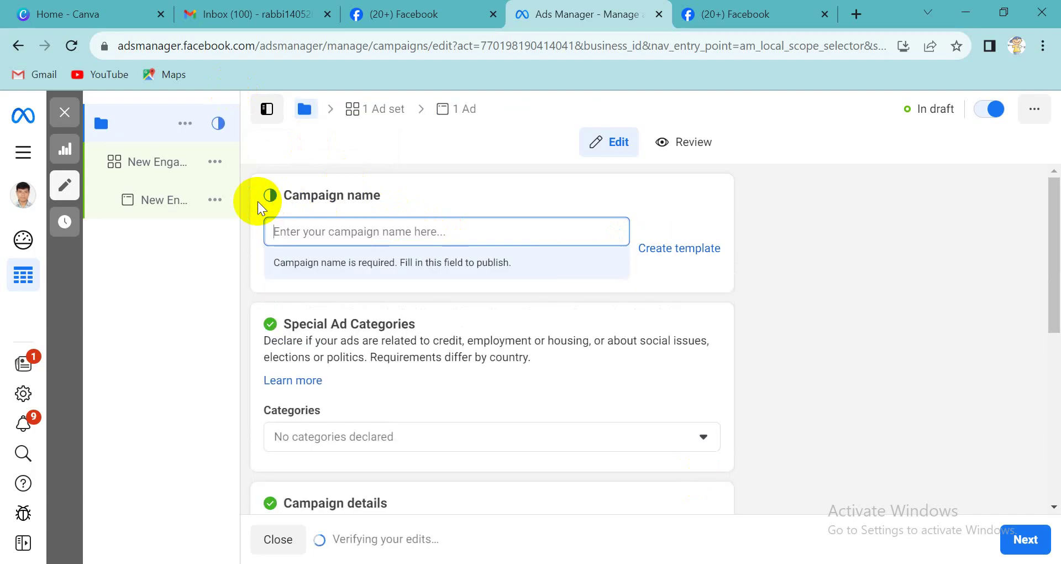
text(I)
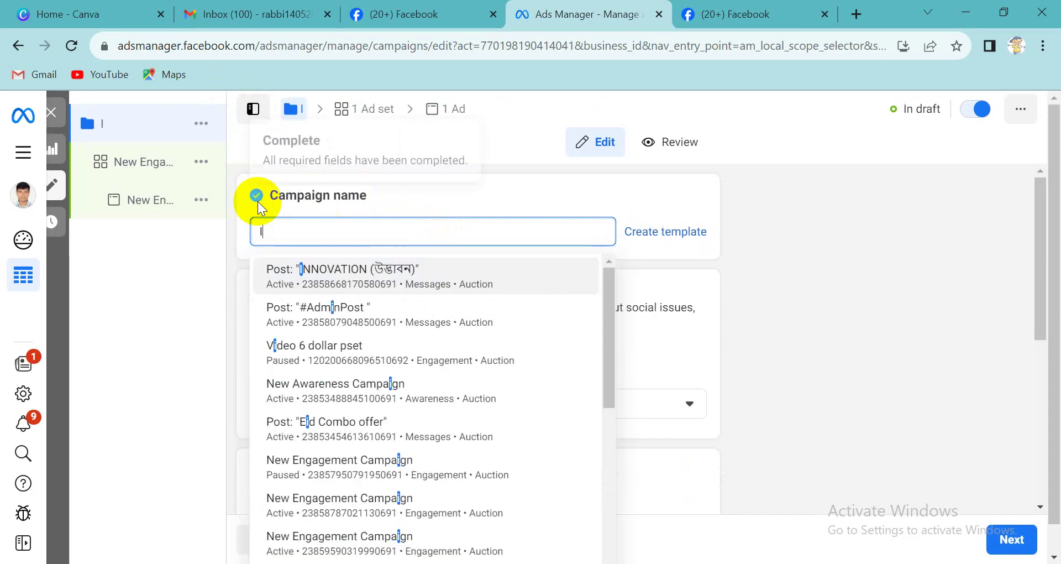
text(phone-)
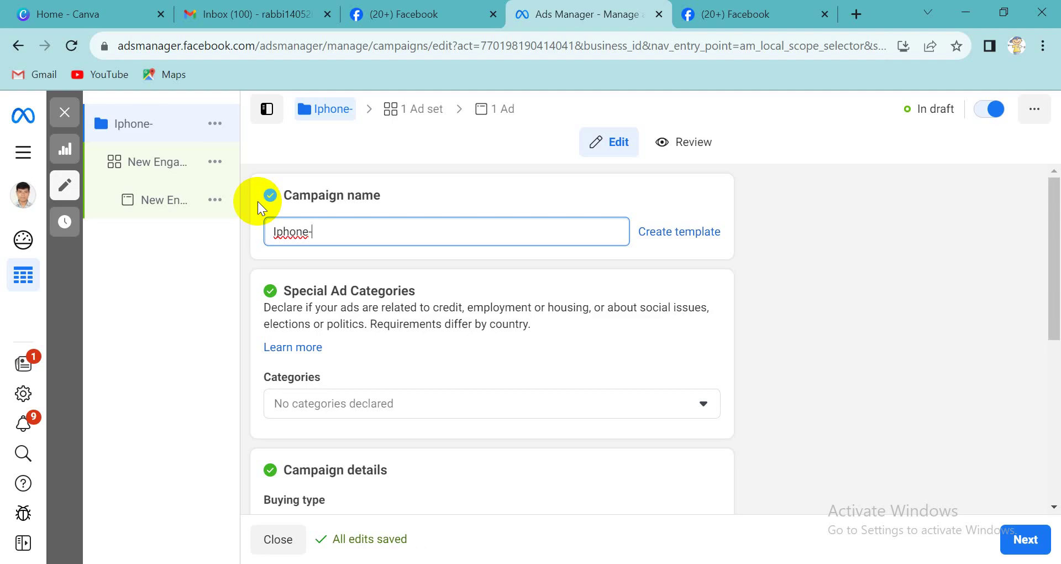
text(Age)
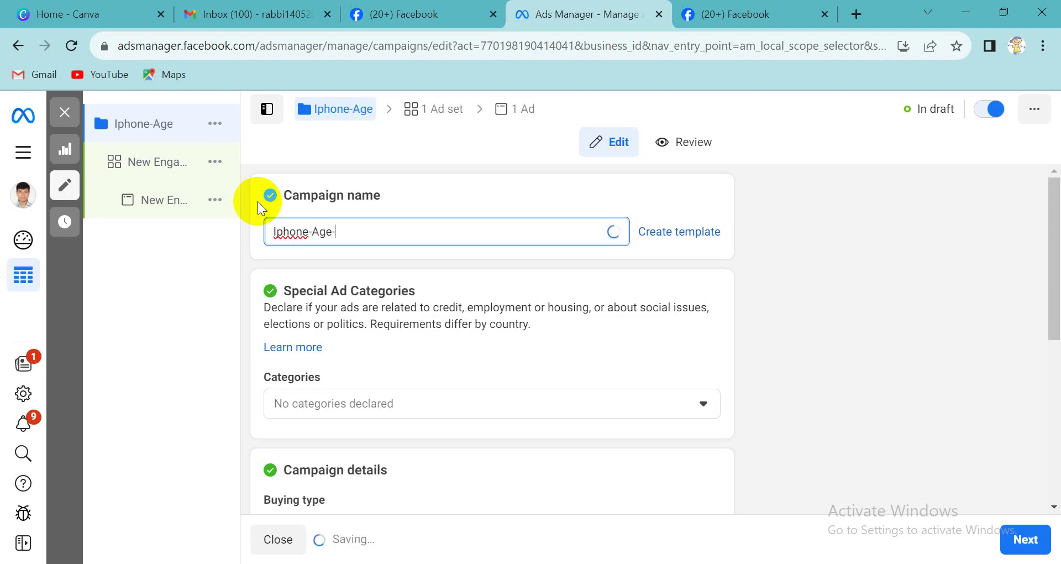
text(-22)
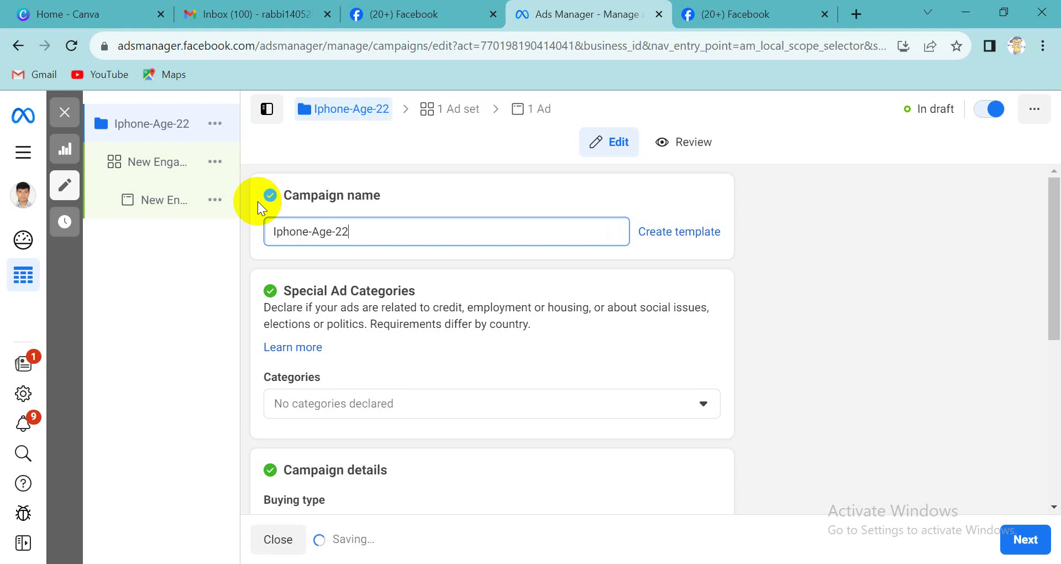
text(-55)
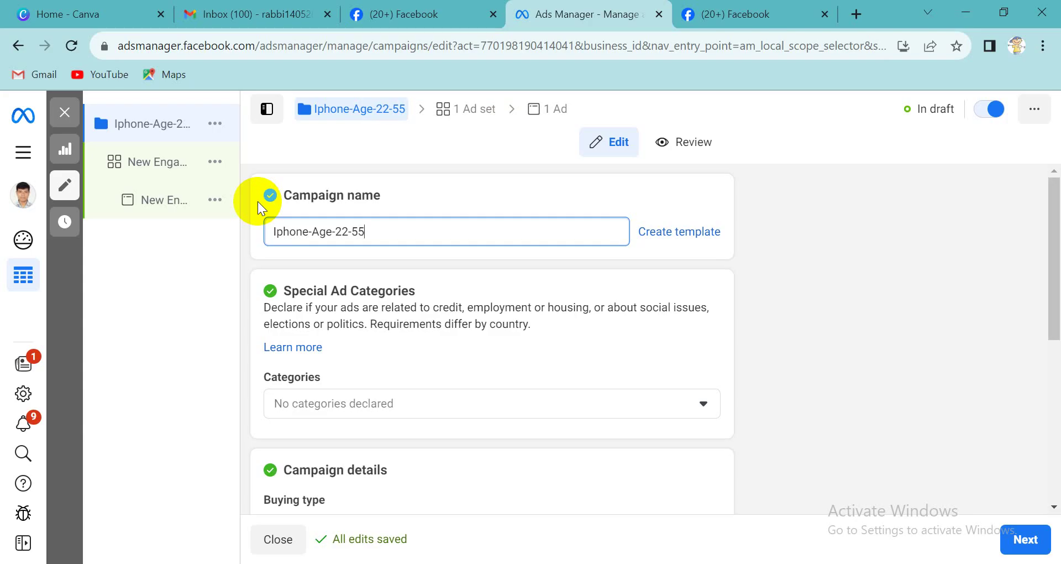
drag(420, 226, 254, 225)
click(857, 286)
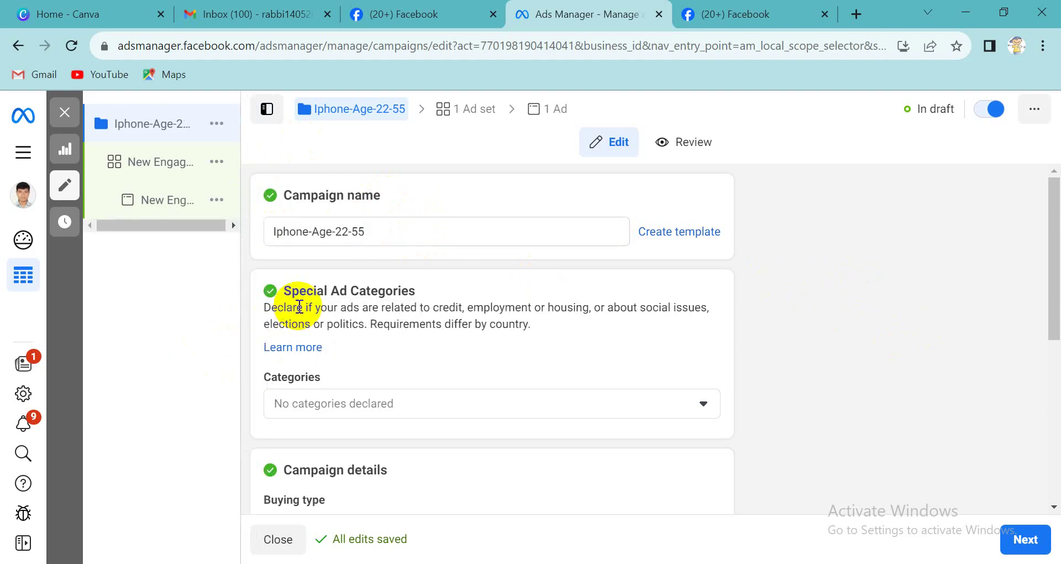
- Review the special ad categories and campaign details, opening the campaign objective for editing to look over the objectives from Awareness to Sales
drag(297, 307, 371, 296)
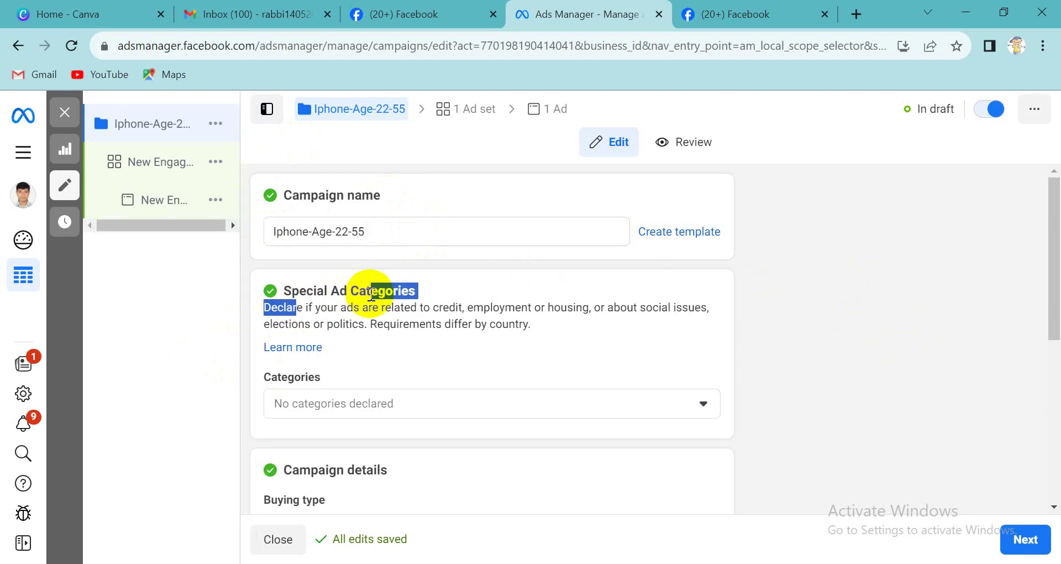
scroll(398, 301, down, 2)
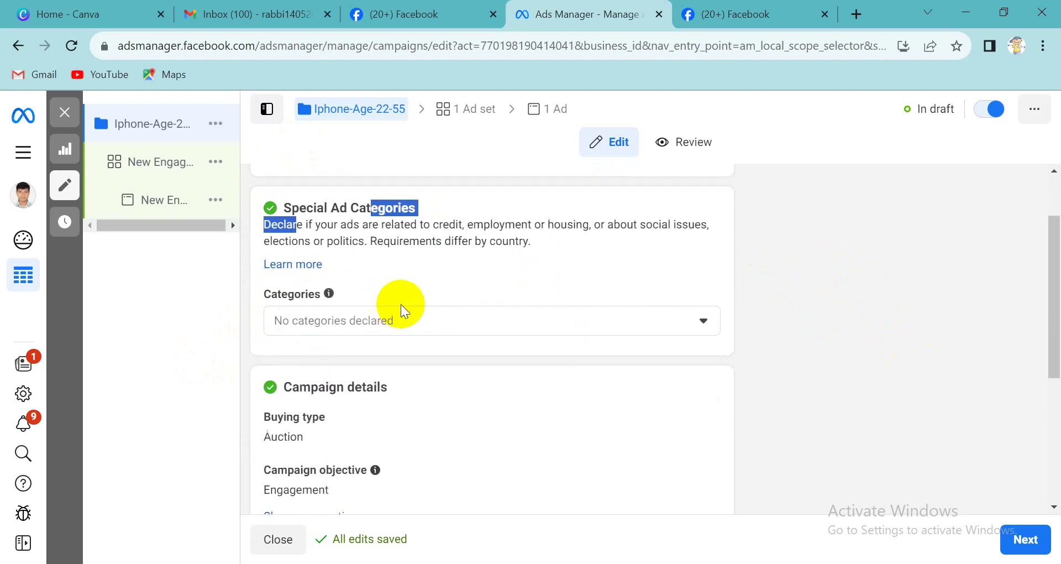
scroll(421, 314, down, 1)
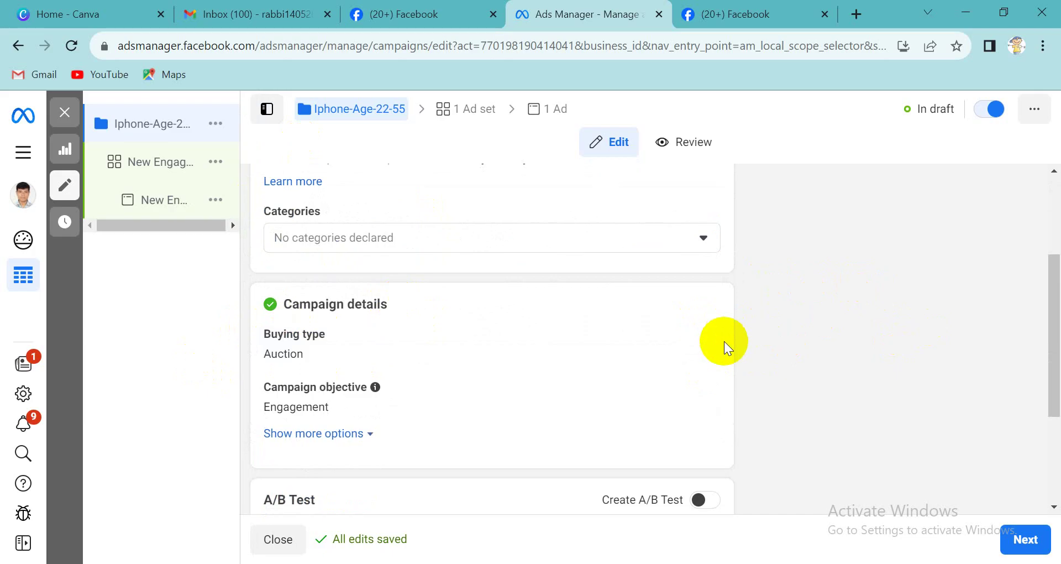
scroll(731, 349, down, 1)
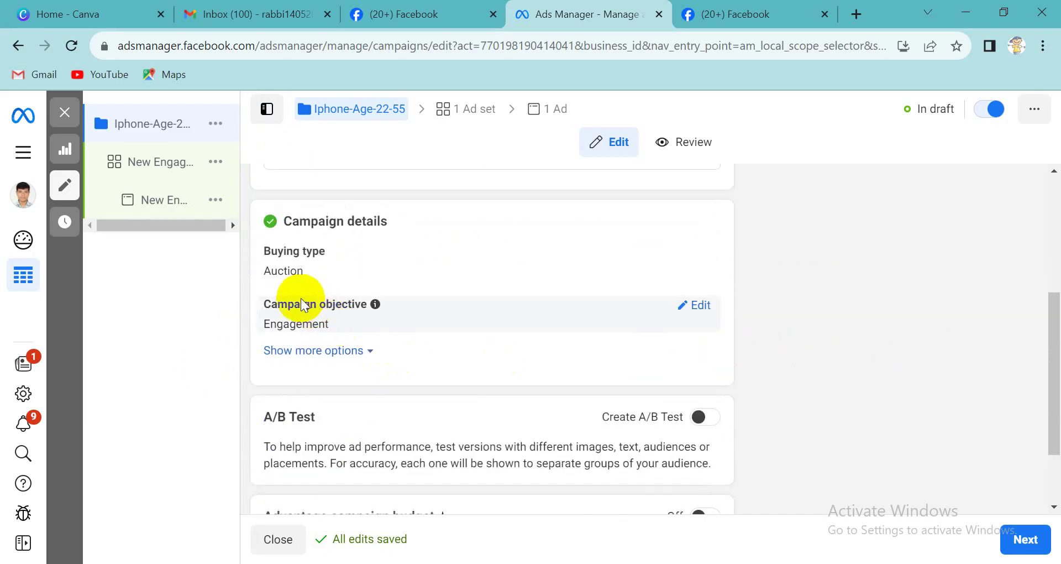
click(700, 304)
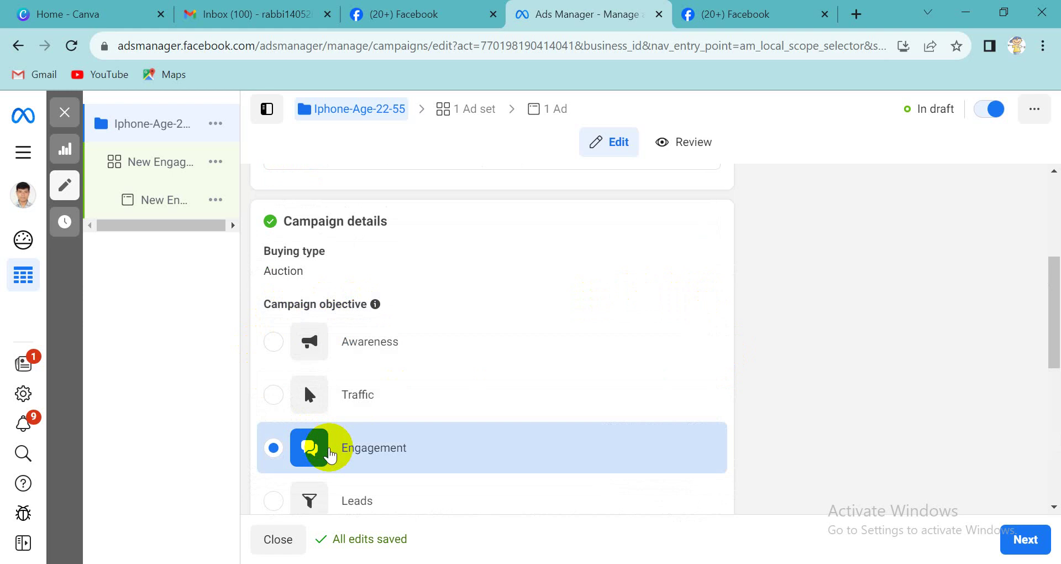
mouse_move(330, 454)
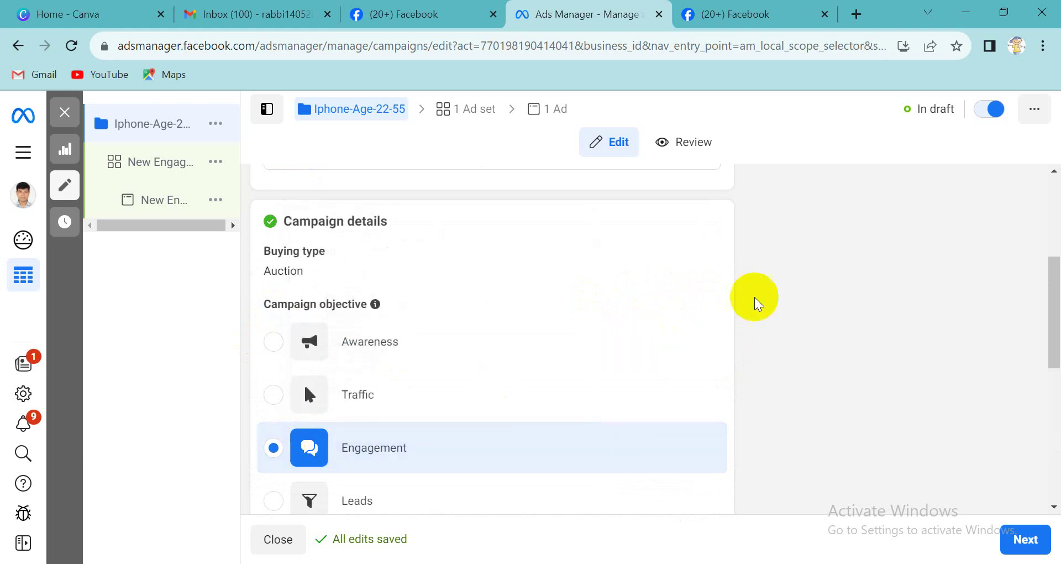
scroll(813, 303, down, 2)
scroll(811, 301, down, 3)
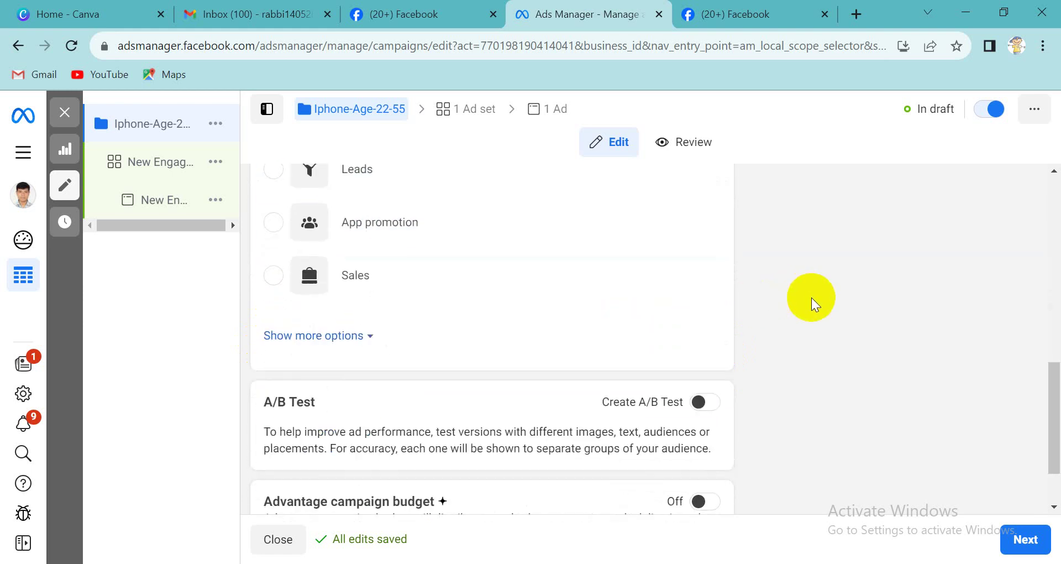
- Review the A/B Test and Advantage campaign budget settings, and continue to the ad set
scroll(248, 356, down, 1)
drag(277, 318, 329, 317)
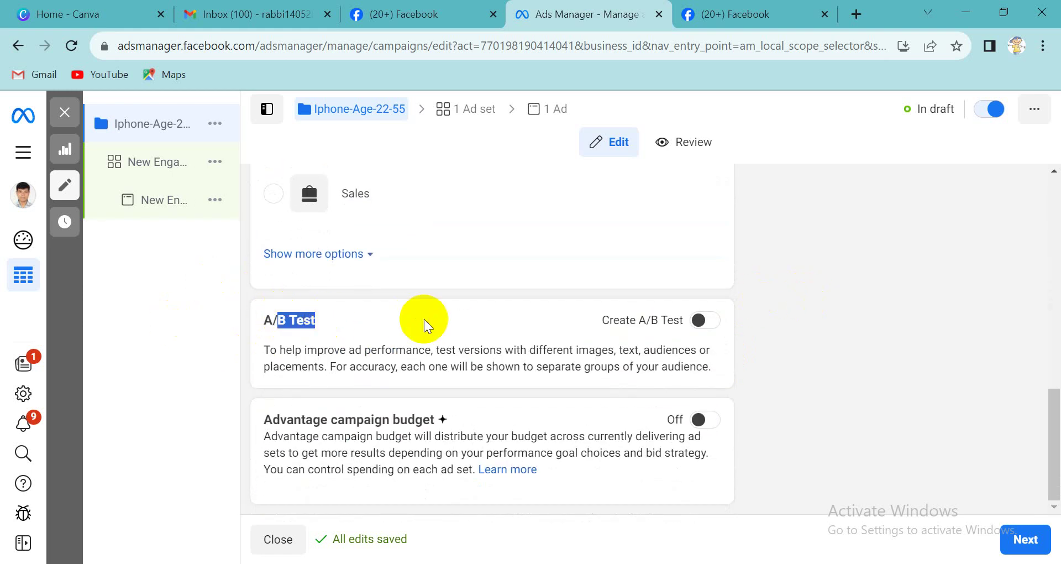
drag(280, 419, 399, 415)
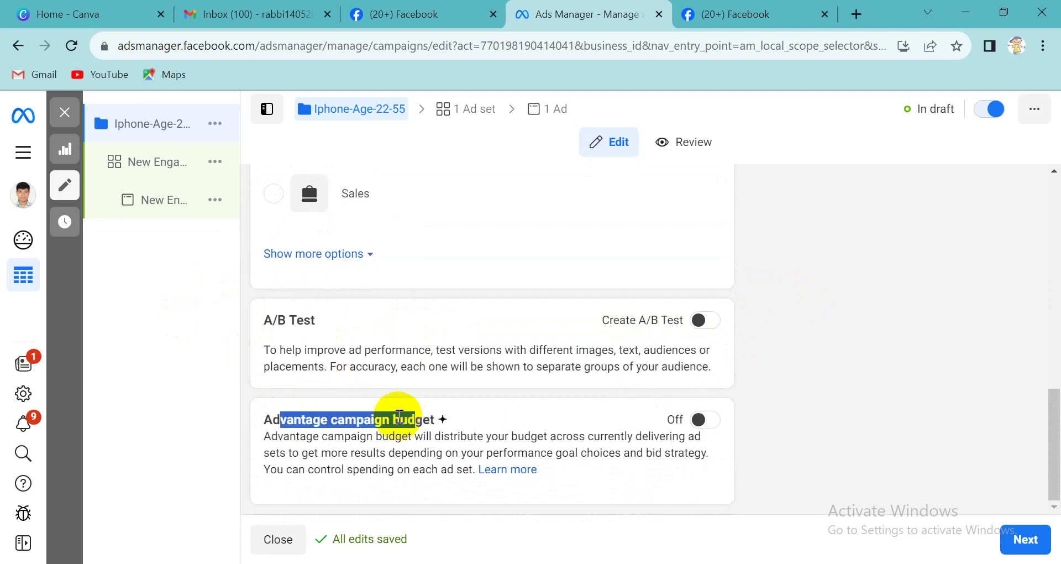
click(829, 335)
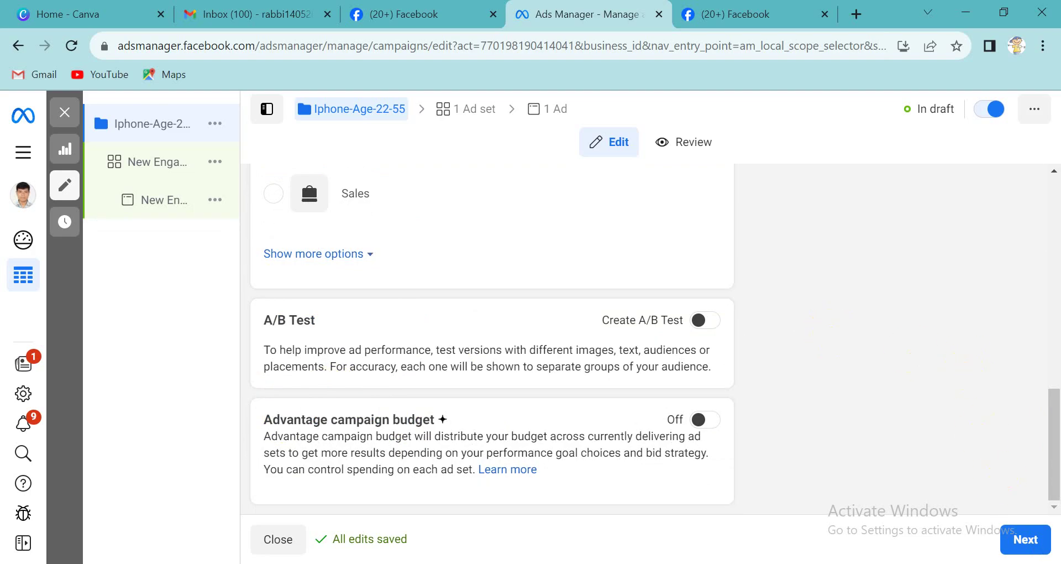
click(1025, 544)
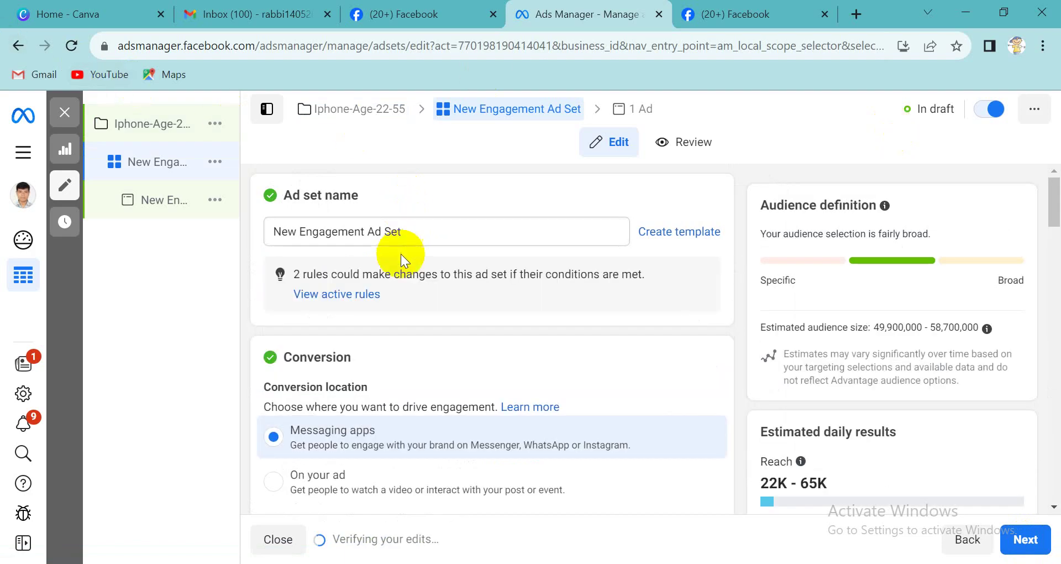
- Rename the ad set as Iphone
drag(408, 231, 270, 196)
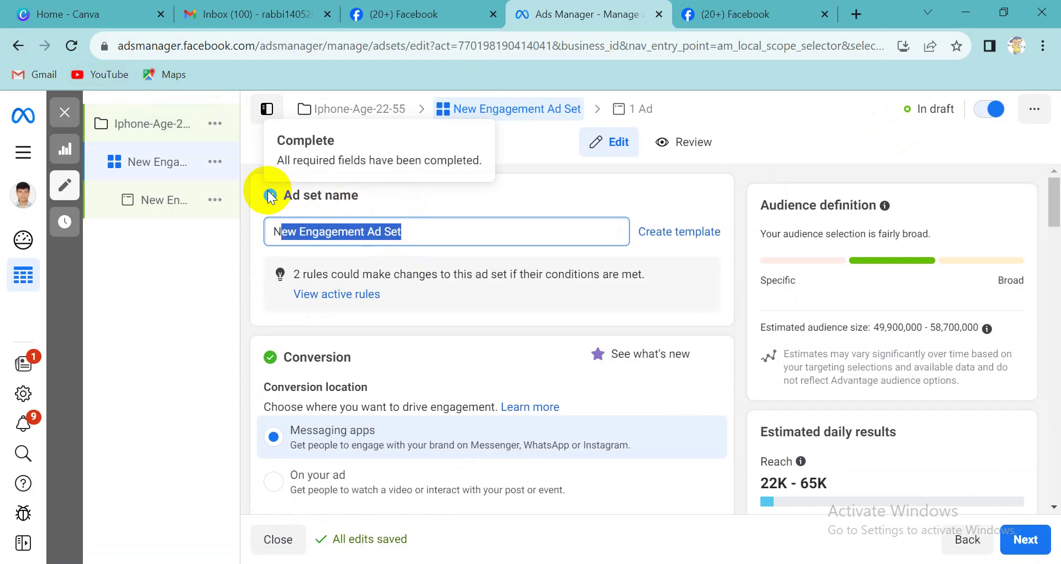
key(BackSpace)
key(BackSpace)
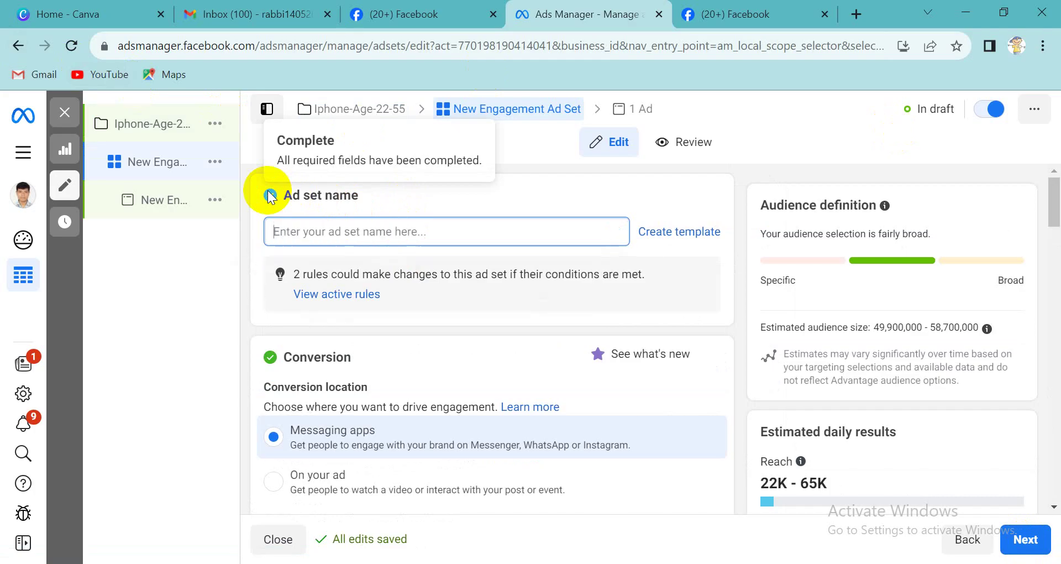
text(Iphone)
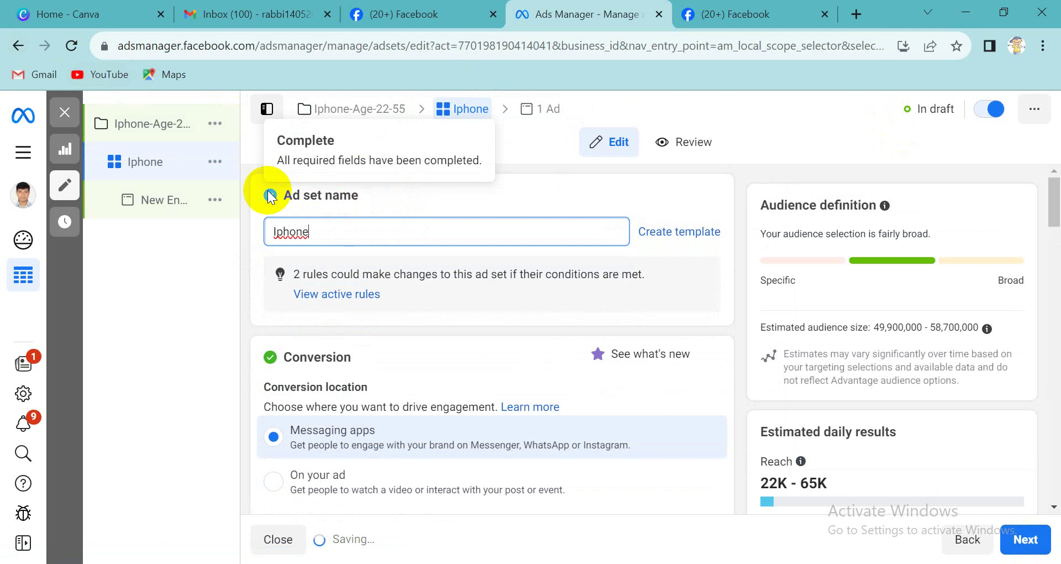
click(763, 163)
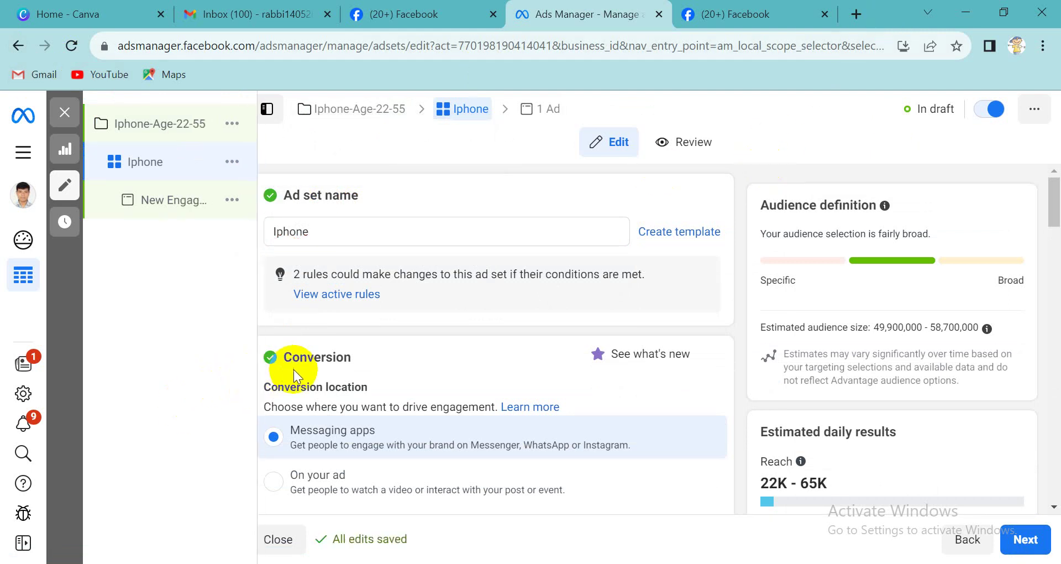
- Switch the ad set's conversion location back and forth between Messaging apps and On your ad to compare them, ending on On your ad
scroll(294, 366, down, 2)
scroll(288, 309, down, 2)
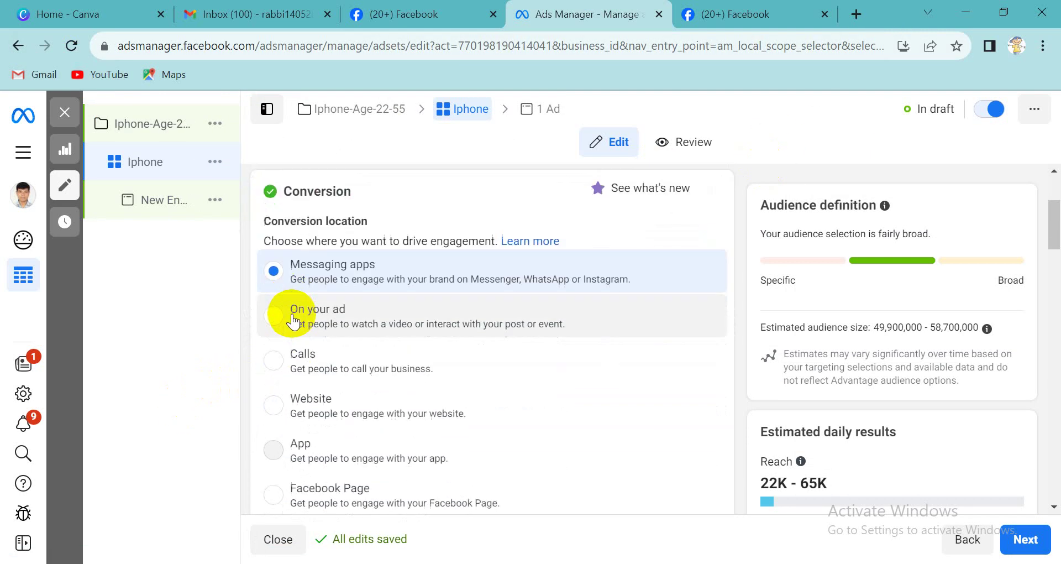
drag(279, 190, 351, 188)
click(356, 198)
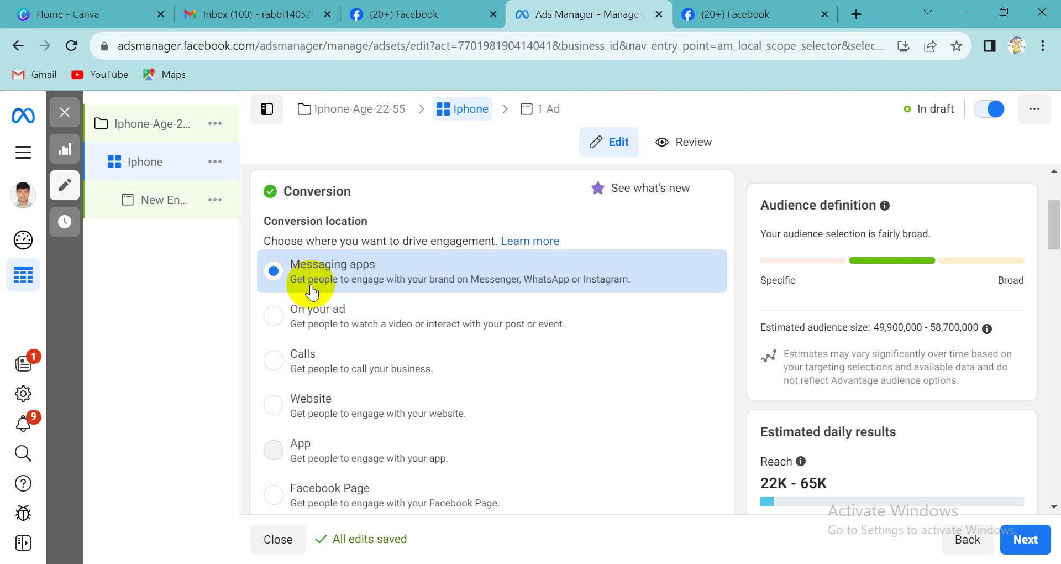
click(273, 316)
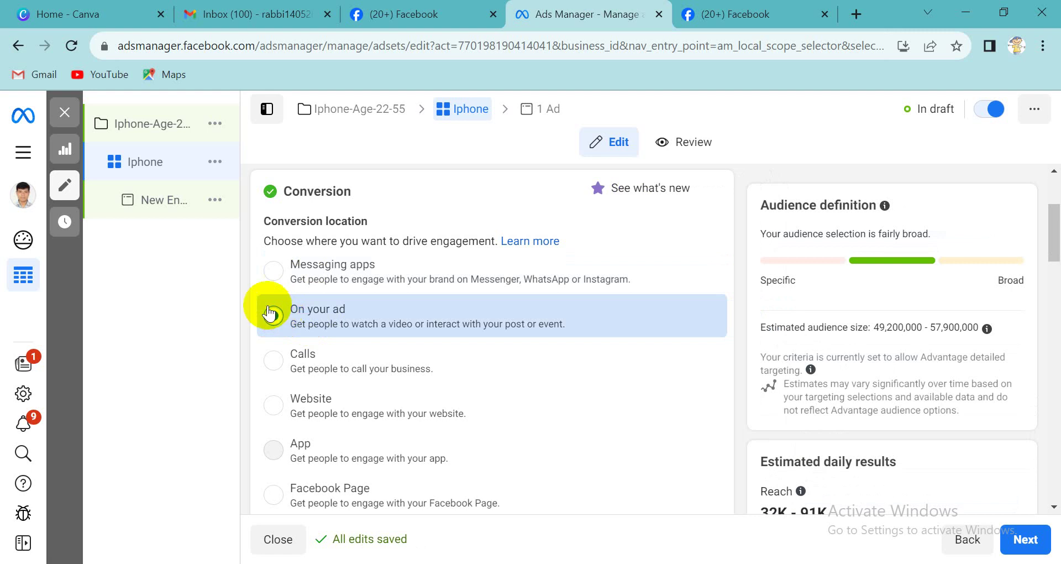
click(279, 273)
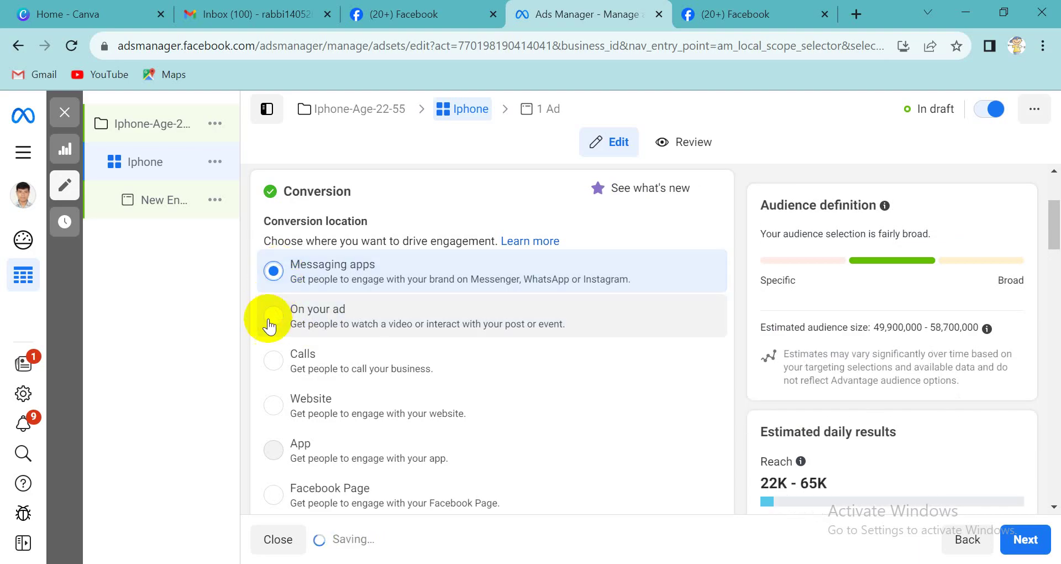
click(273, 316)
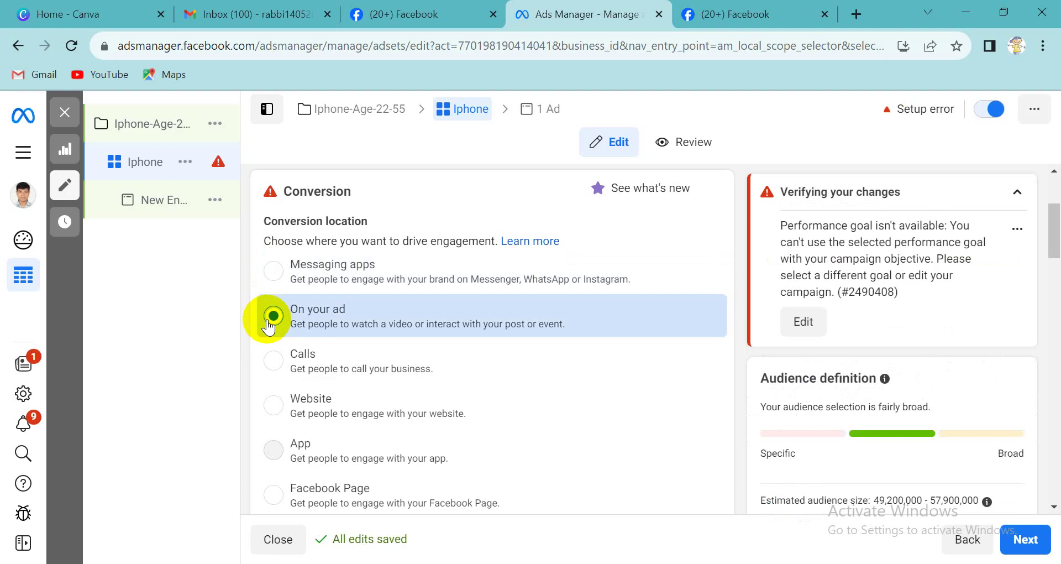
click(275, 274)
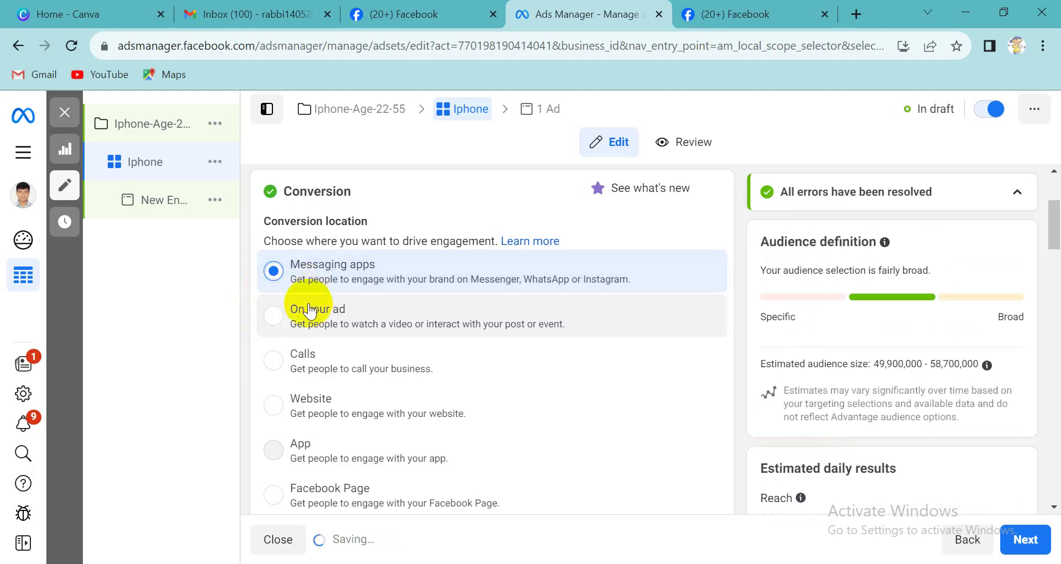
click(273, 314)
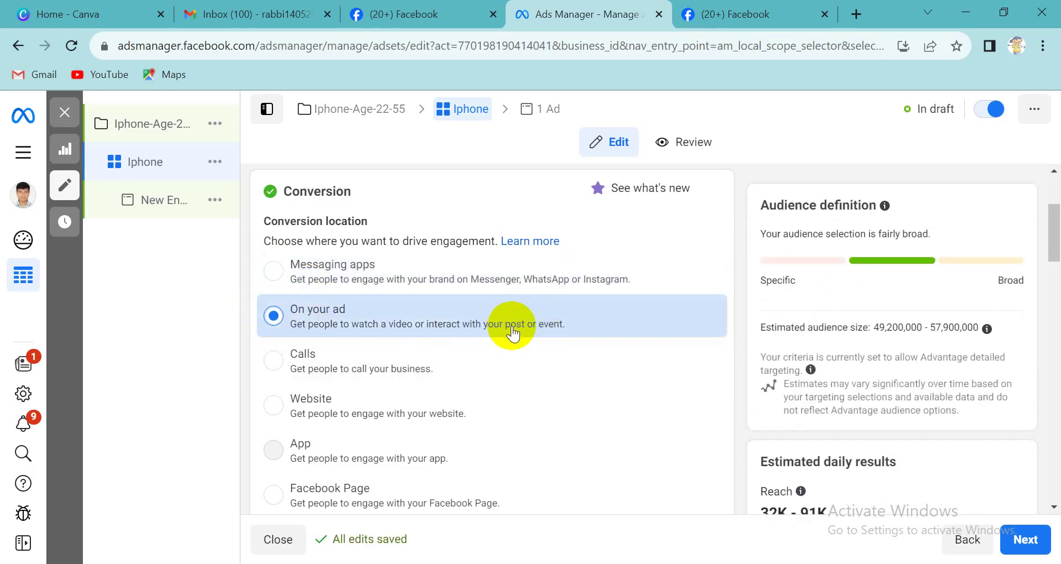
- Try Calls and Website as the conversion location, look over the App option, and select Facebook Page
click(274, 366)
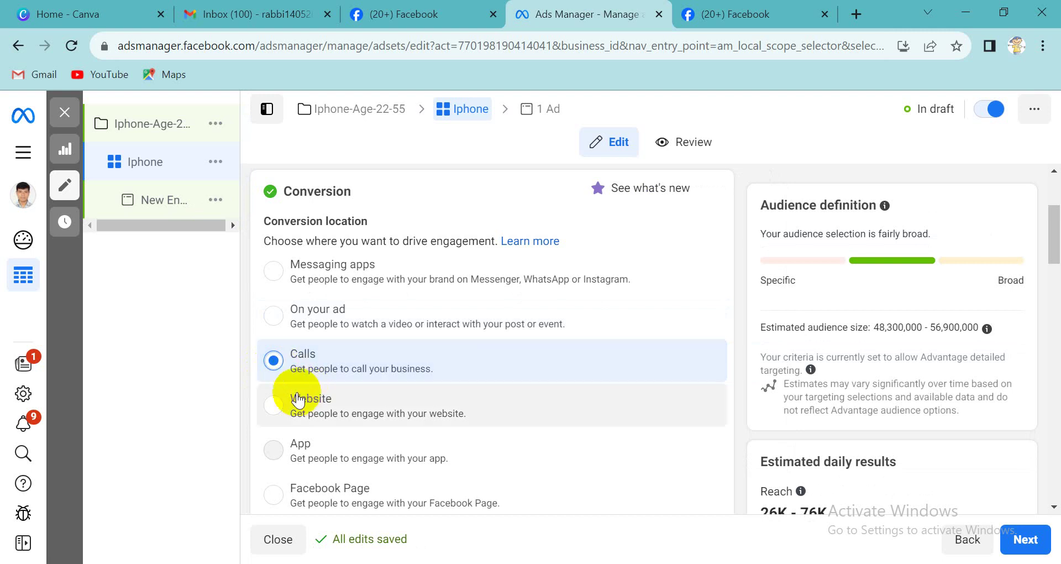
click(274, 406)
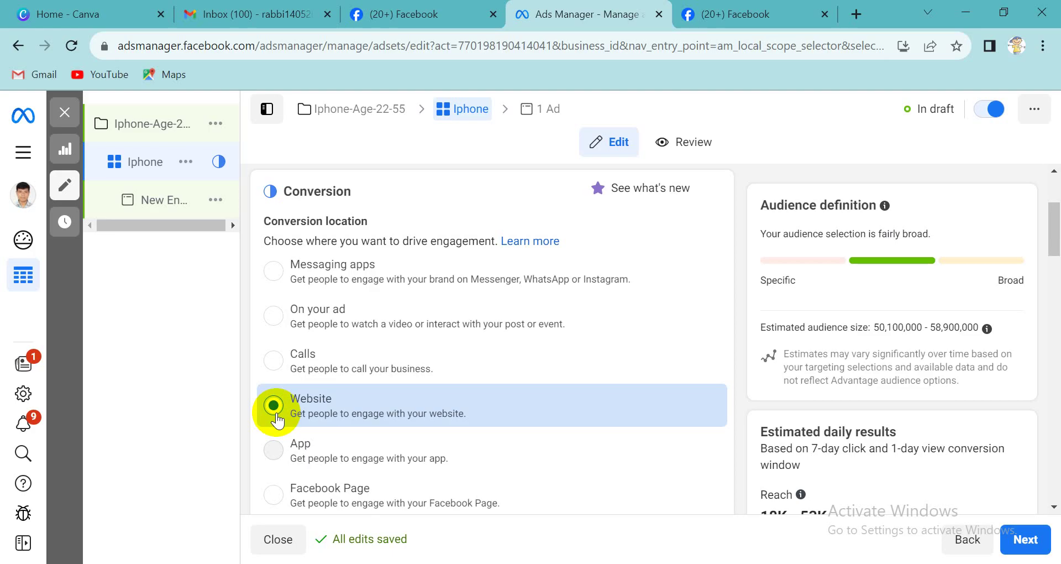
scroll(277, 420, down, 2)
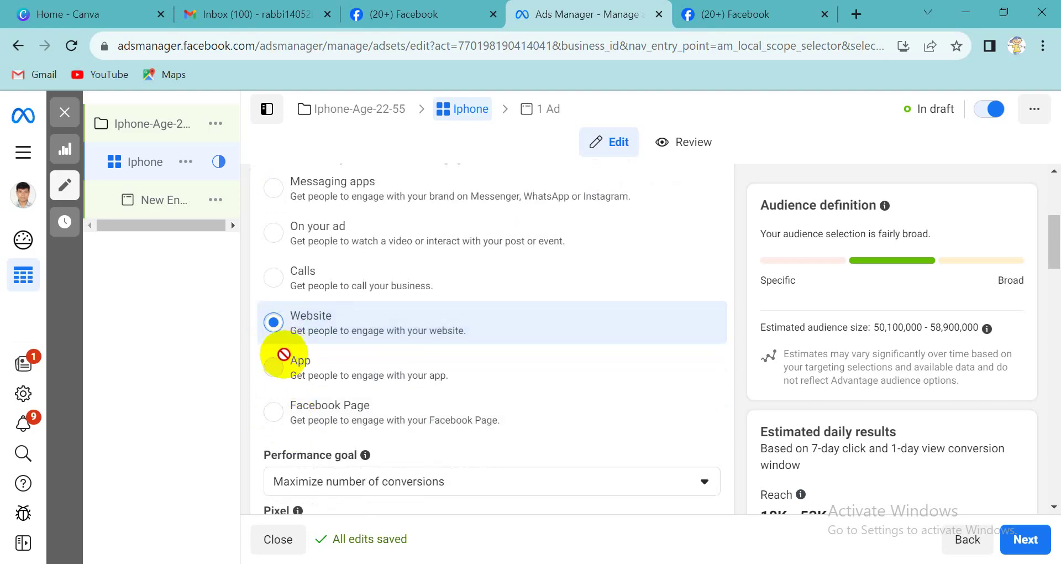
mouse_move(285, 385)
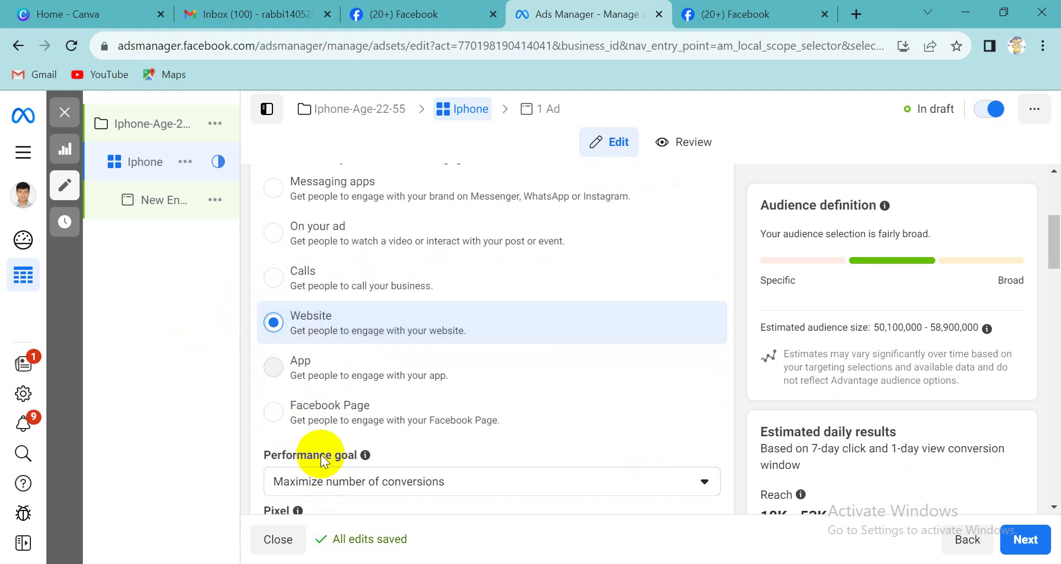
click(276, 412)
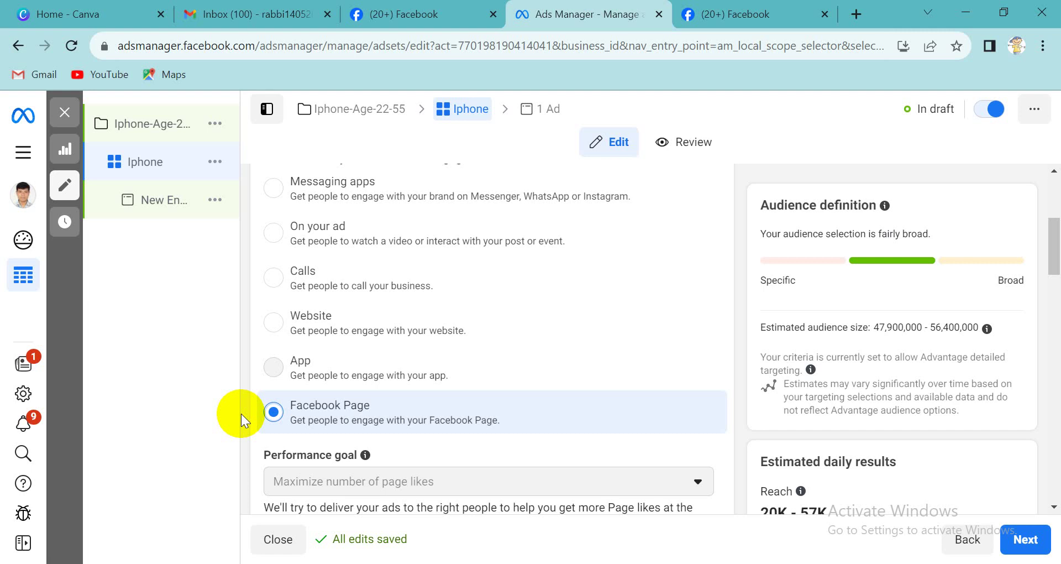
- Compare the conversion location options and set the ad set's conversion location to Messaging apps
scroll(315, 304, up, 3)
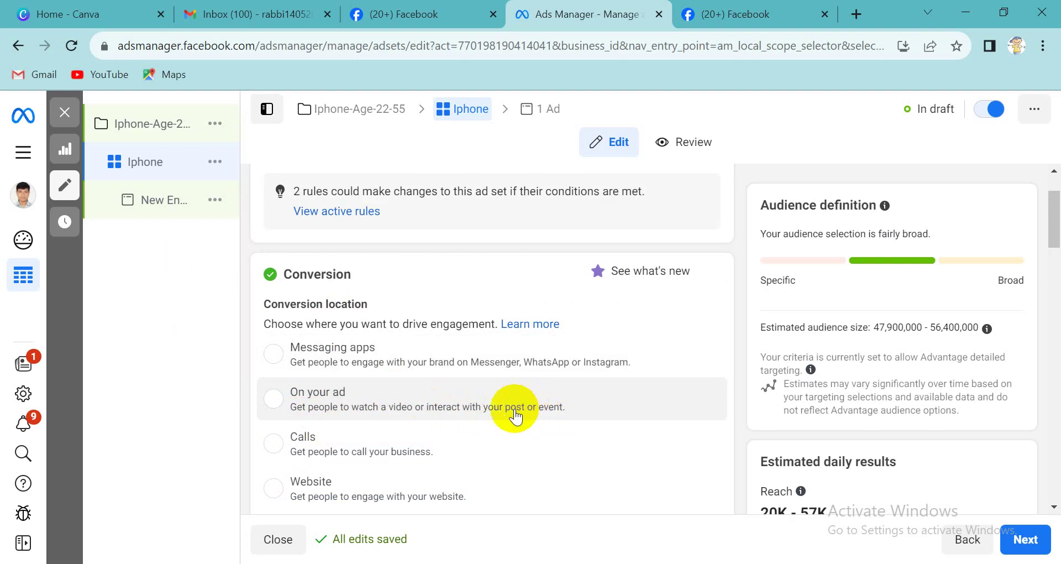
scroll(511, 412, down, 5)
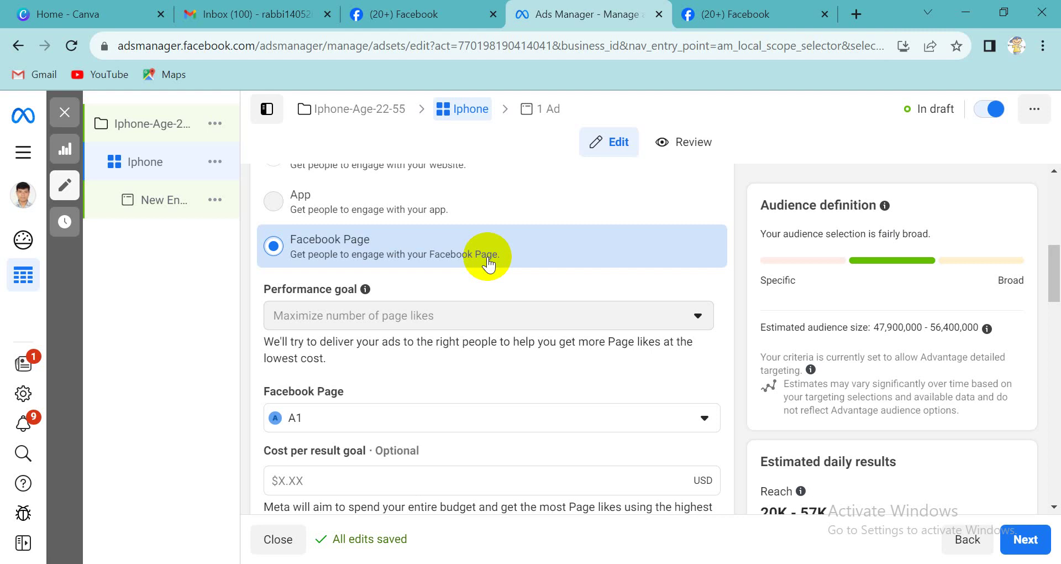
scroll(488, 264, up, 5)
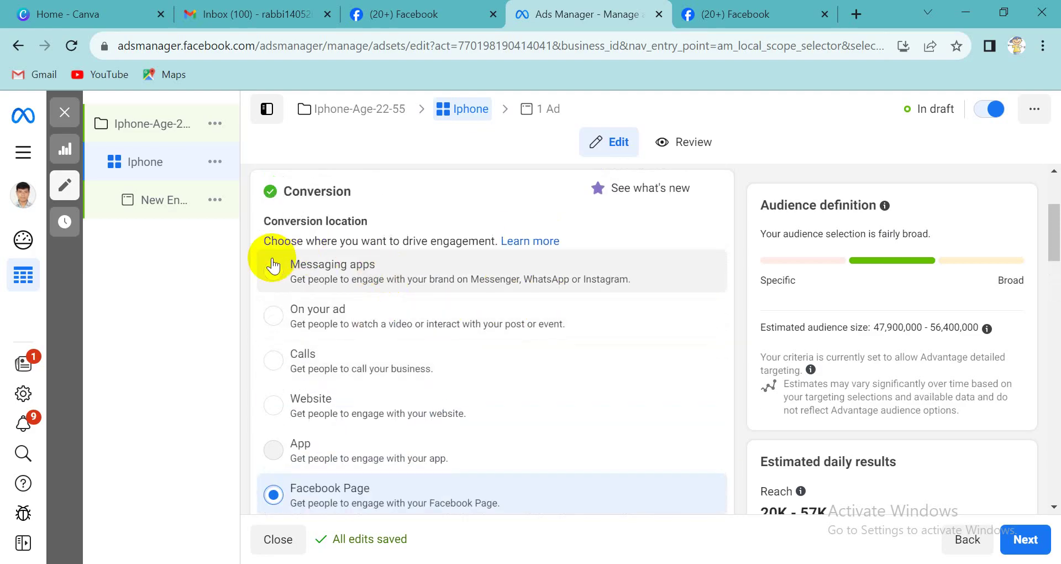
click(273, 270)
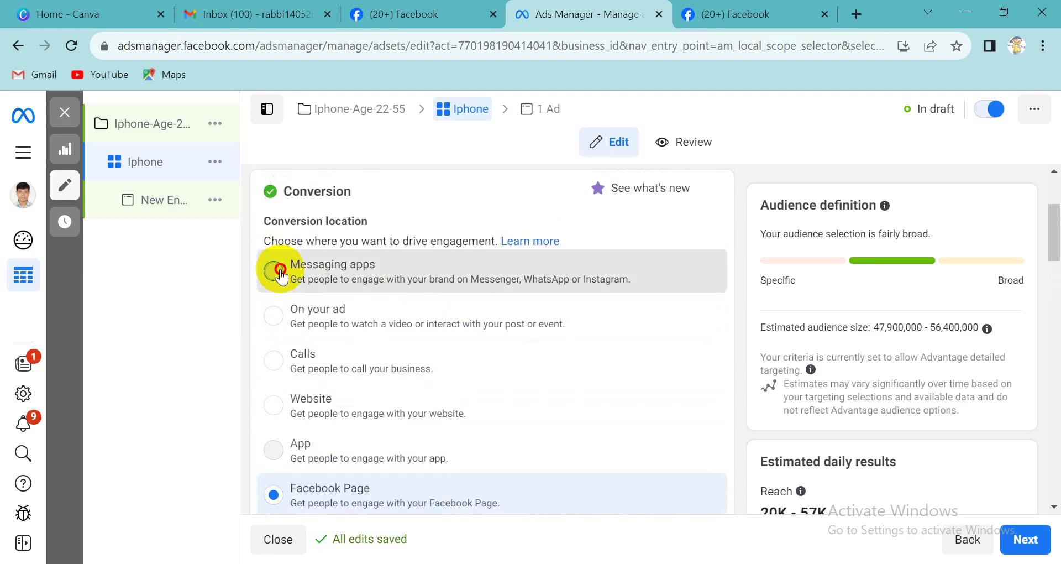
click(281, 274)
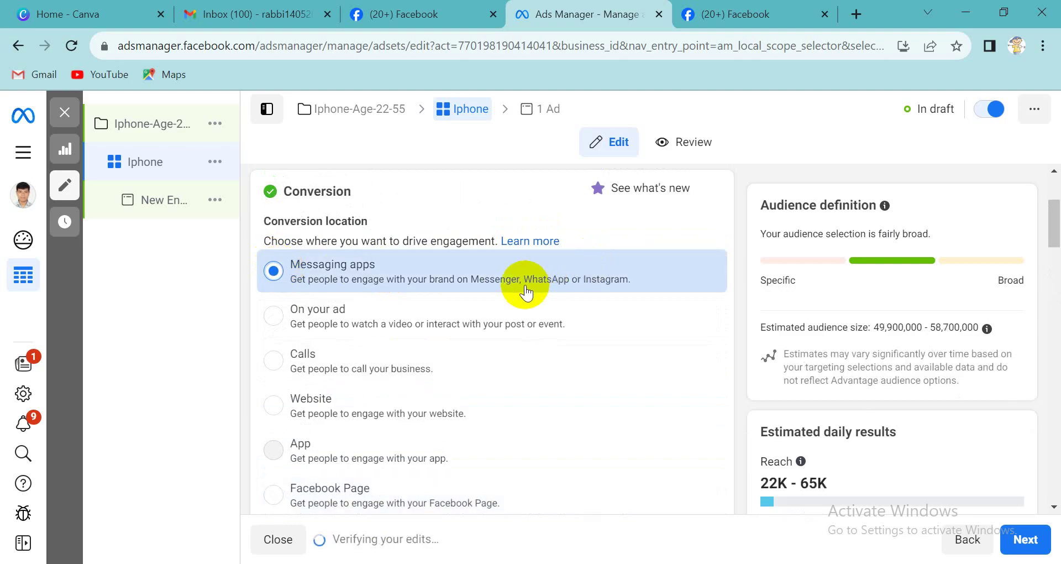
- Look over the ad type choices for the messaging ad, leaving Click to message selected
scroll(490, 301, down, 4)
scroll(493, 299, down, 3)
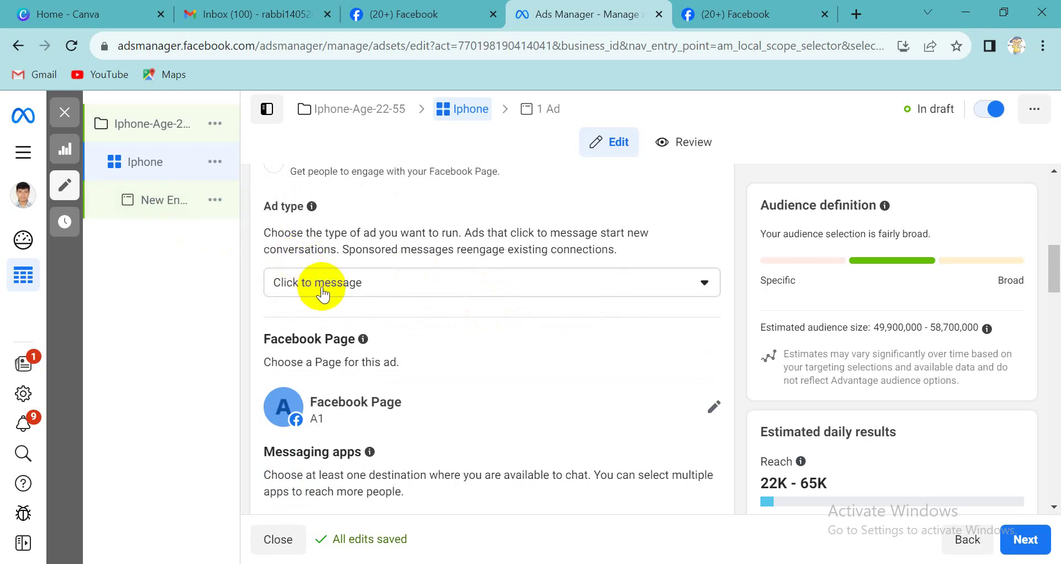
click(322, 286)
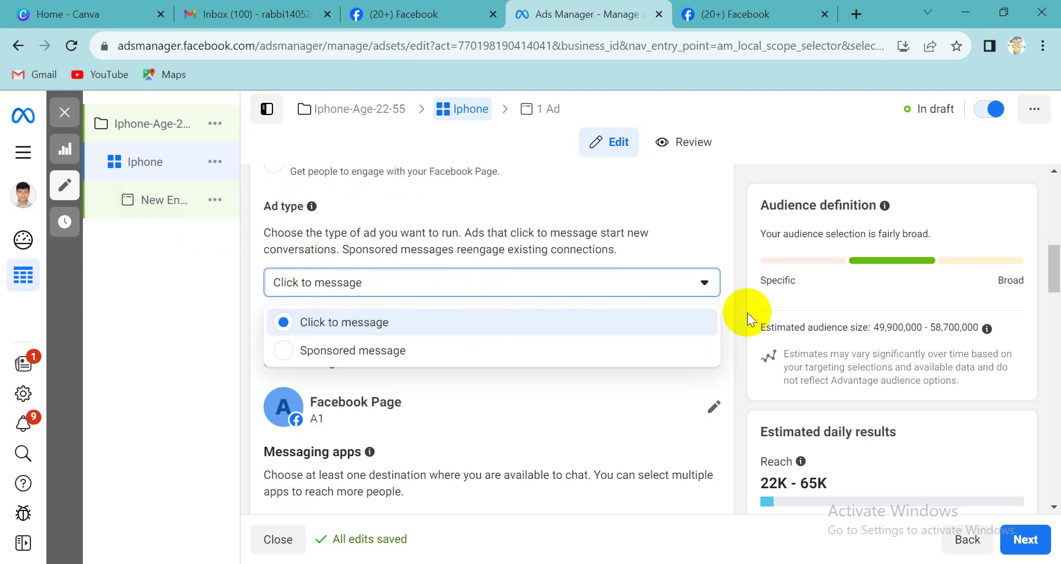
drag(747, 313, 741, 307)
scroll(741, 307, down, 1)
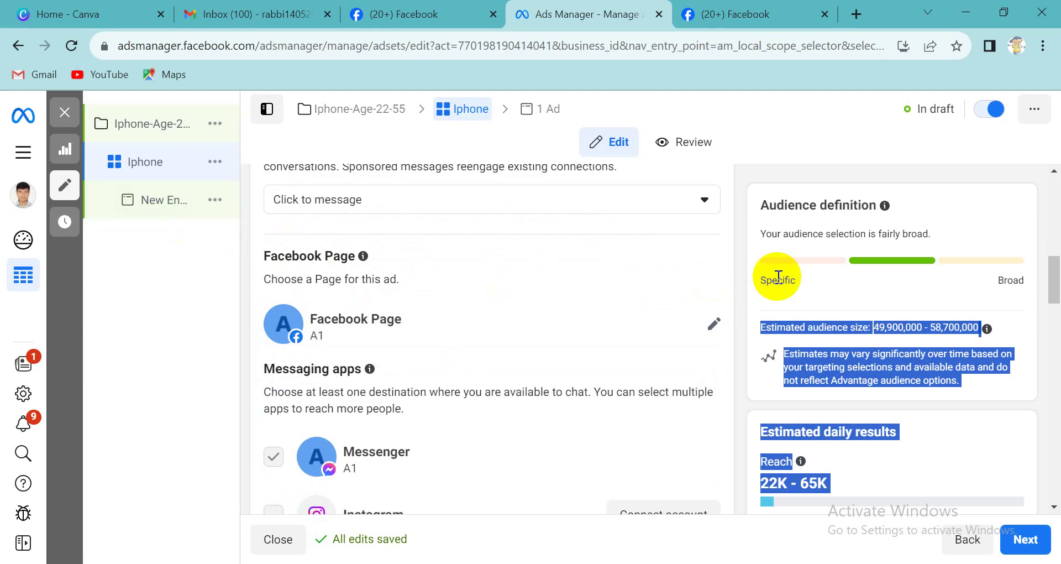
click(738, 260)
- Browse the available Facebook Pages and choose Radius Fashion as the Page for this ad
drag(270, 256, 313, 256)
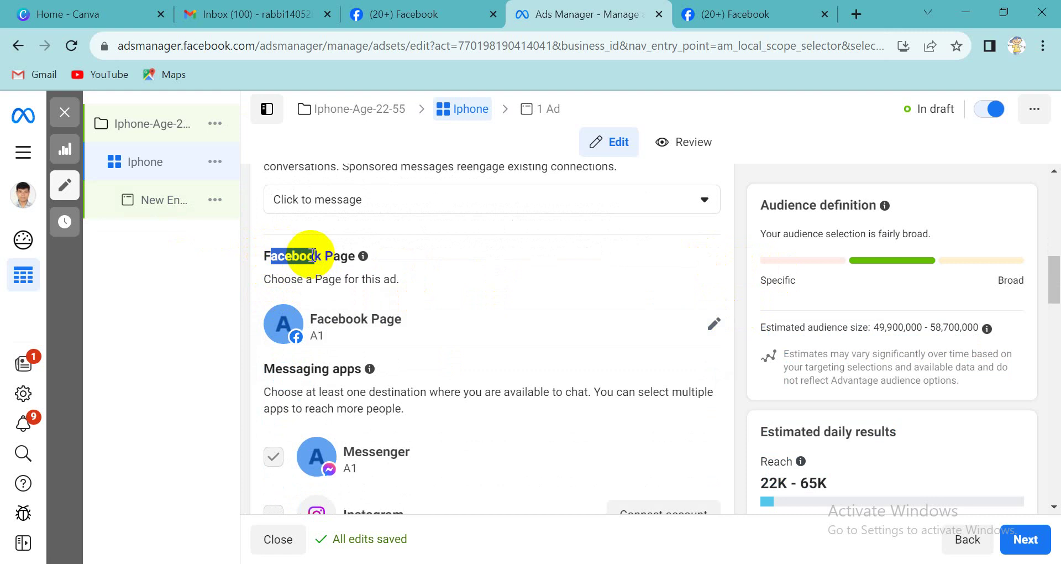
click(314, 293)
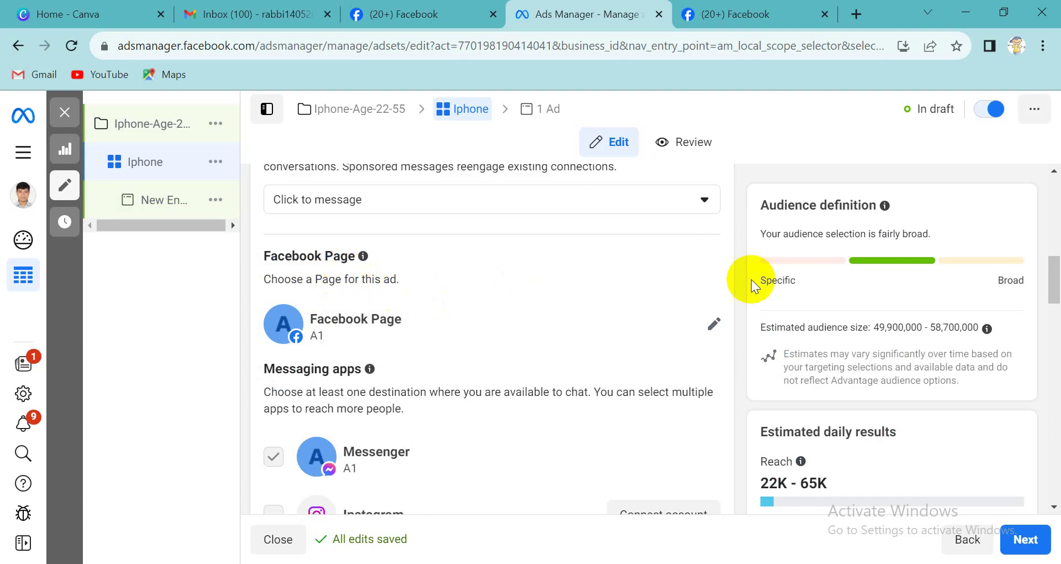
click(714, 323)
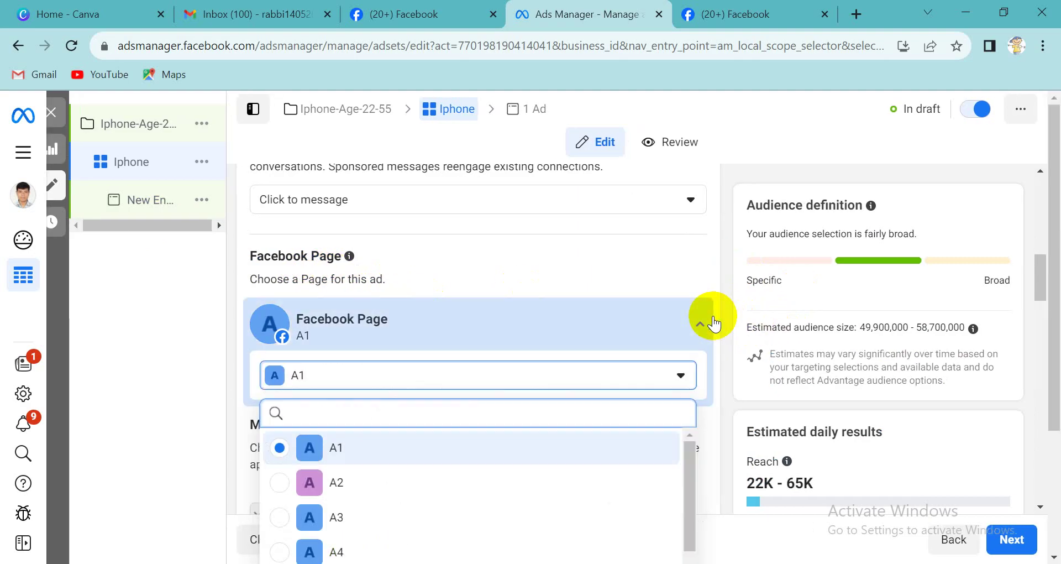
scroll(515, 403, down, 4)
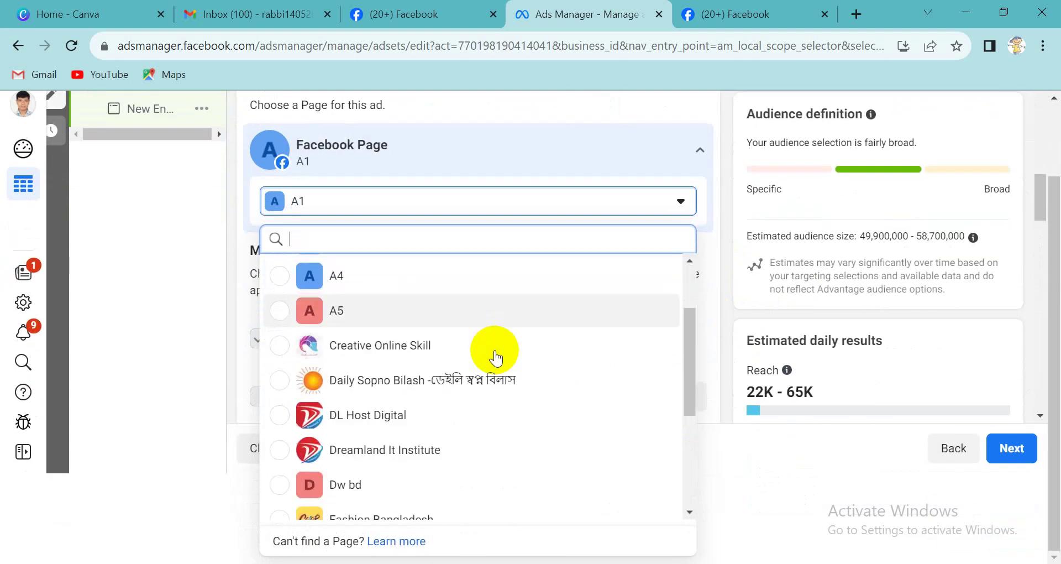
scroll(490, 353, up, 4)
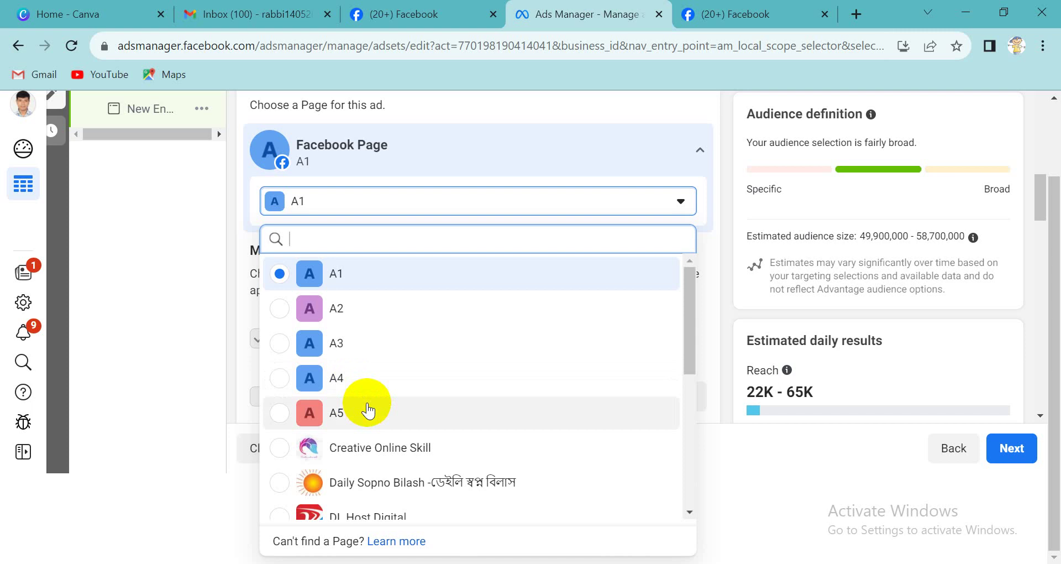
scroll(367, 406, down, 5)
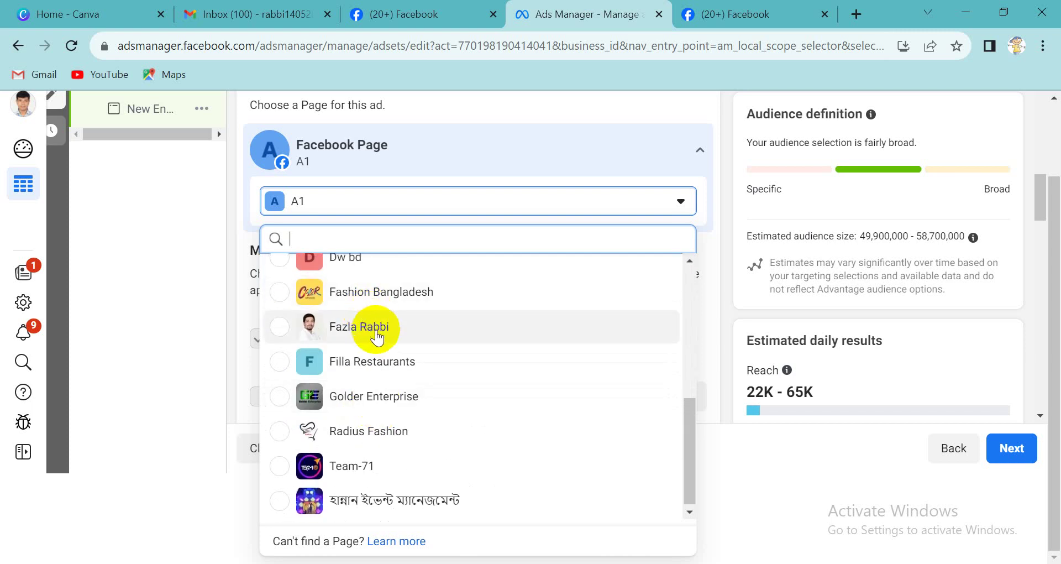
scroll(387, 397, down, 1)
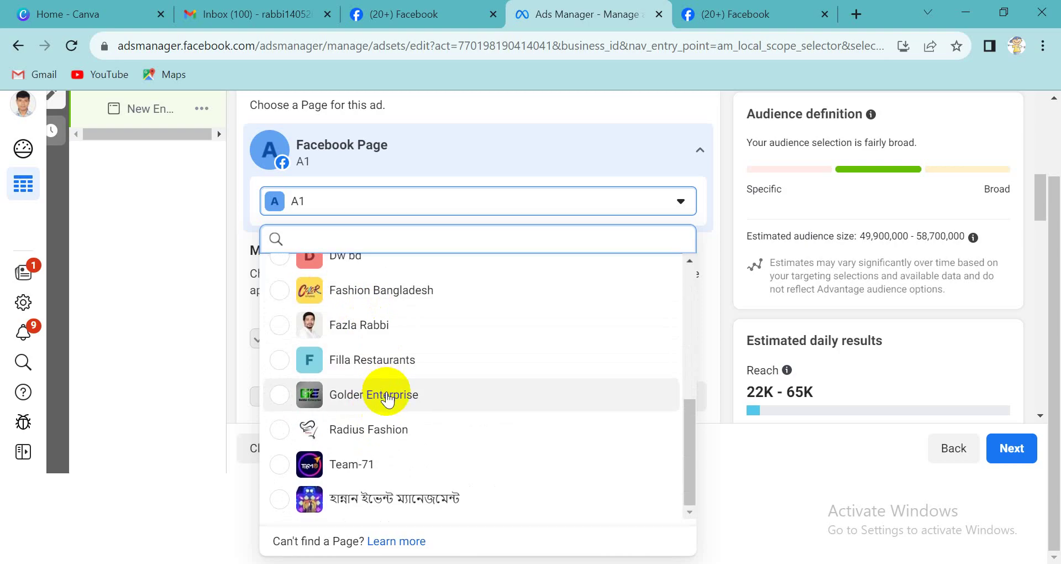
scroll(398, 450, up, 5)
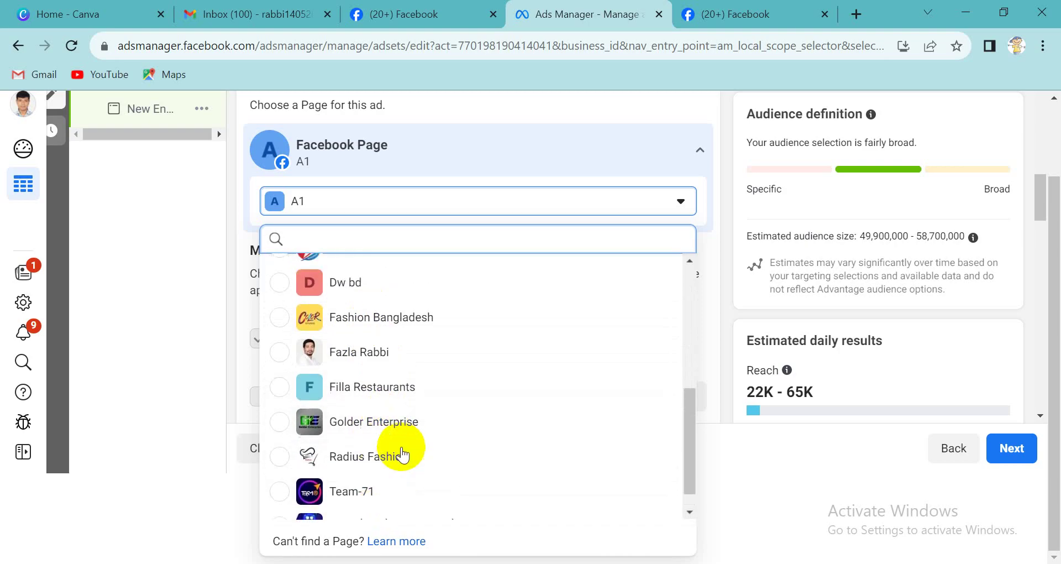
scroll(402, 454, down, 5)
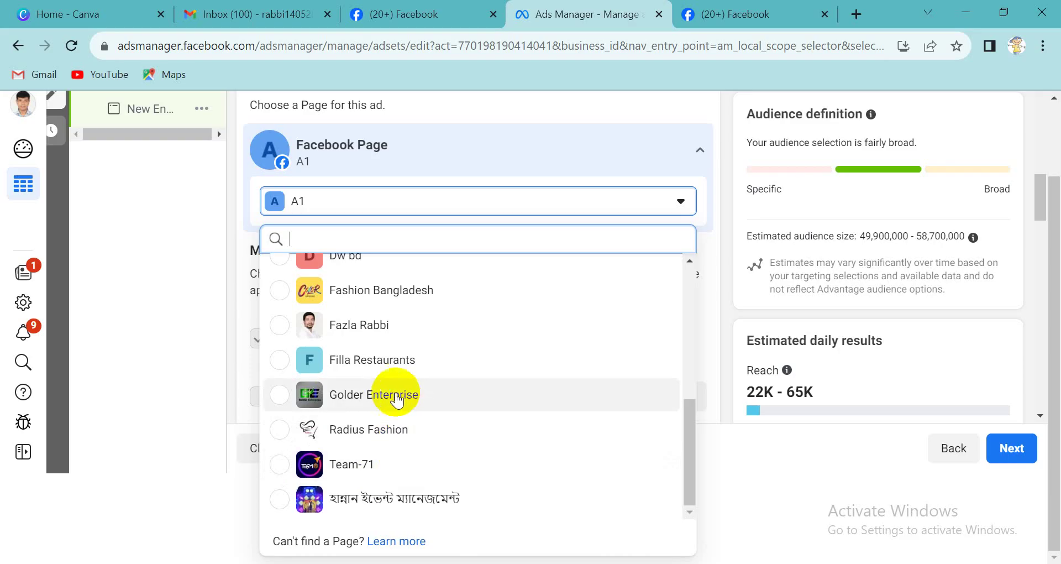
click(389, 436)
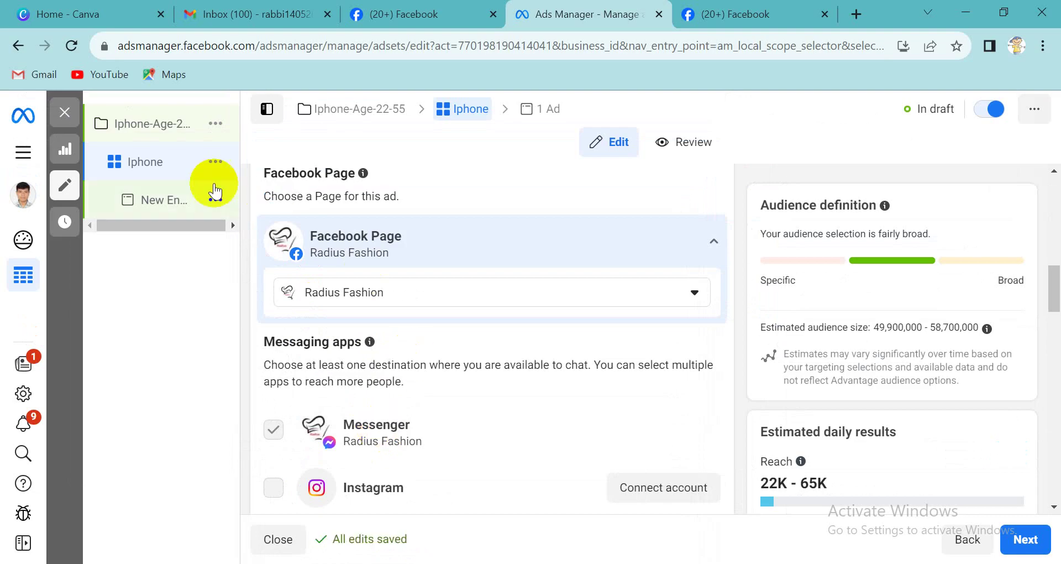
- Review the messaging app destinations, performance goal and bid control settings of the ad set
scroll(377, 263, down, 1)
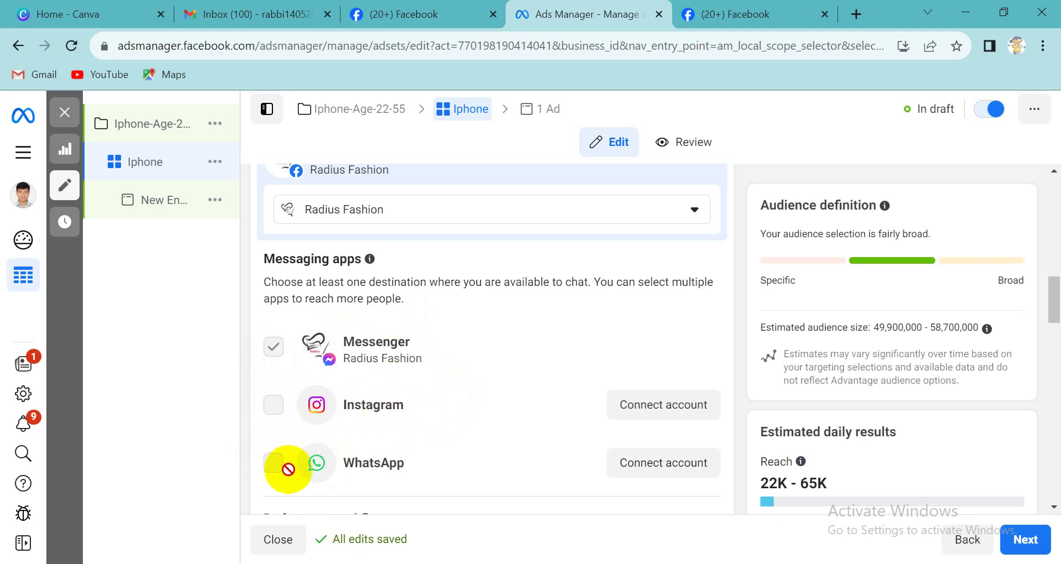
mouse_move(288, 469)
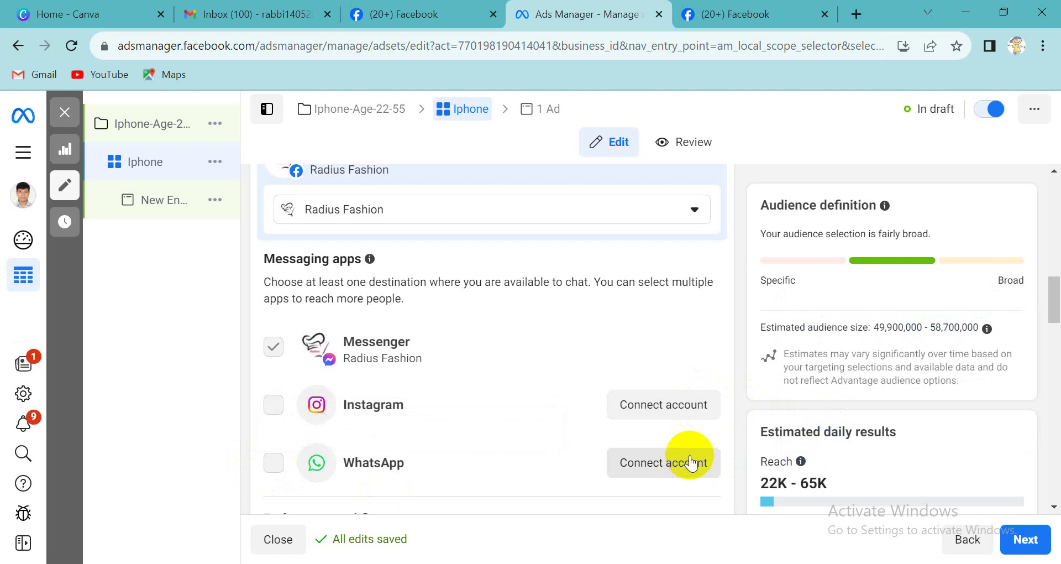
scroll(402, 338, down, 1)
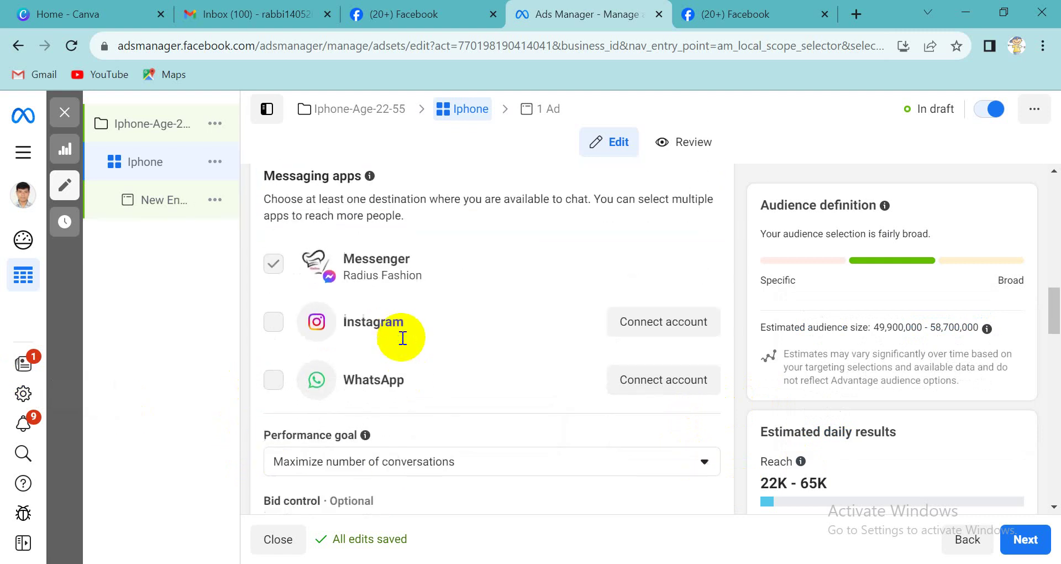
scroll(405, 339, down, 1)
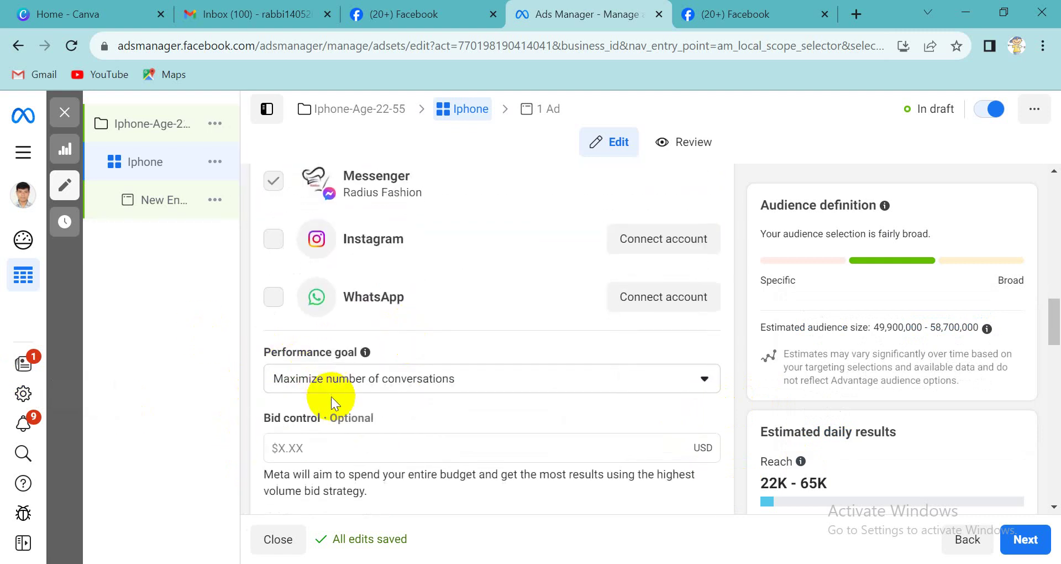
scroll(437, 371, down, 1)
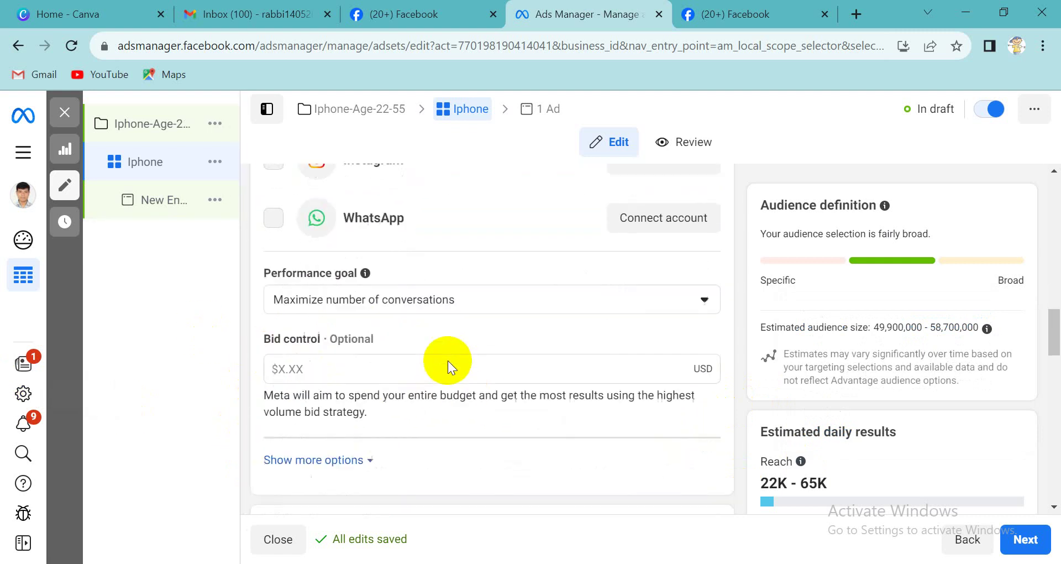
scroll(294, 369, down, 1)
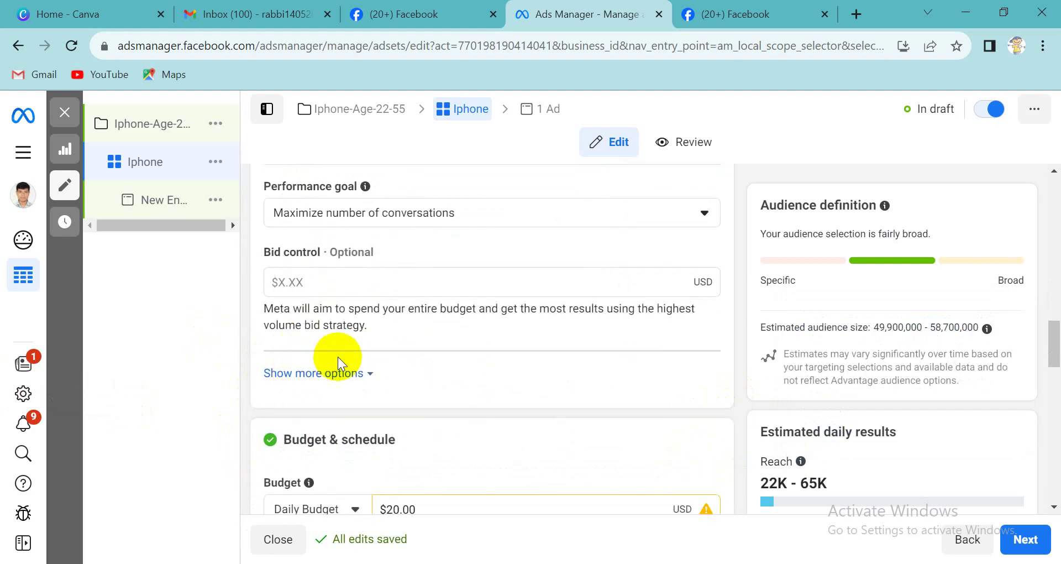
scroll(331, 364, down, 1)
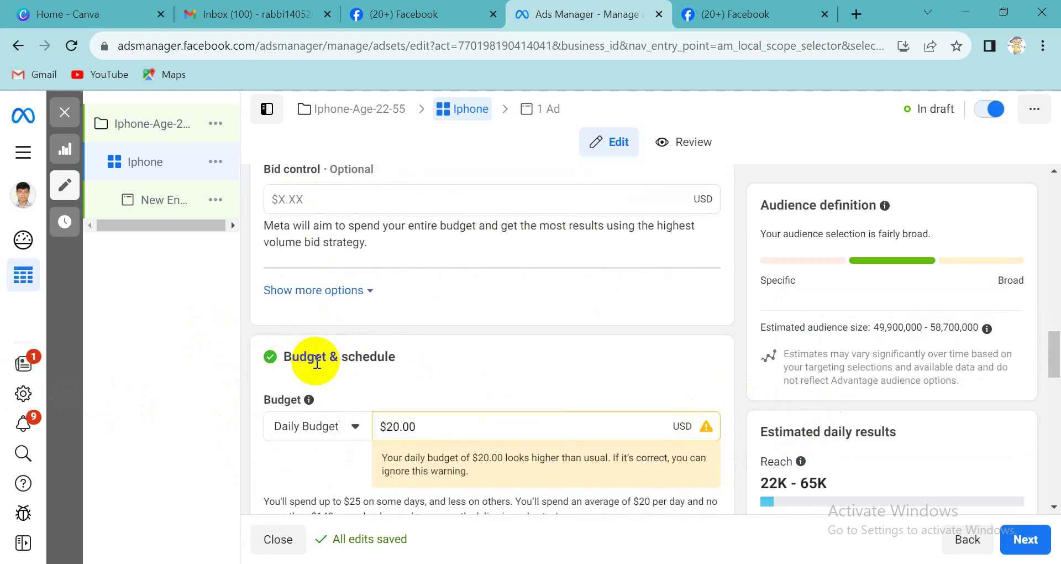
- Switch the ad set's budget type back and forth between Daily Budget and Lifetime Budget to compare them, ending on Daily Budget
scroll(318, 365, down, 1)
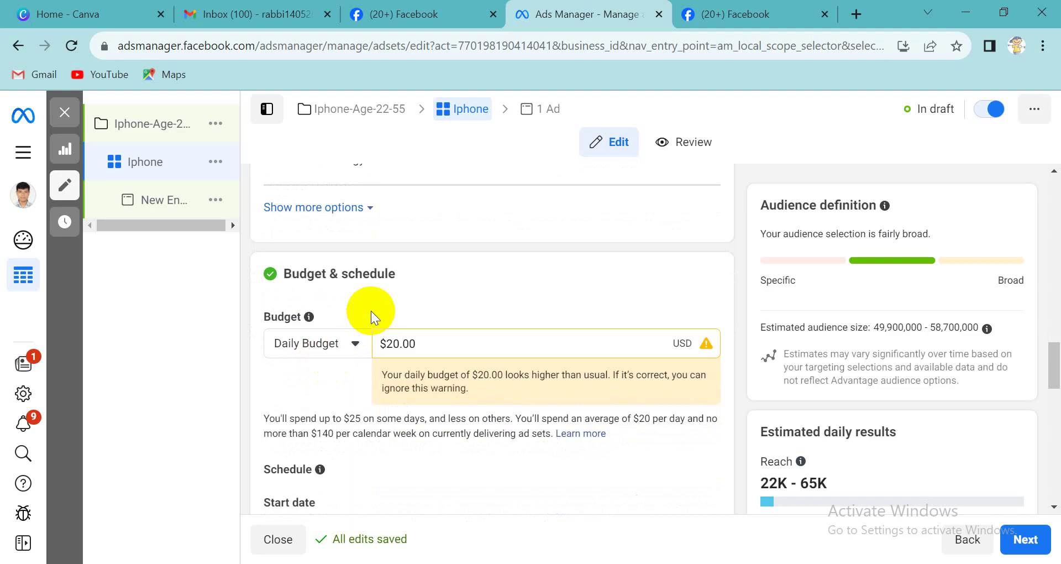
click(323, 344)
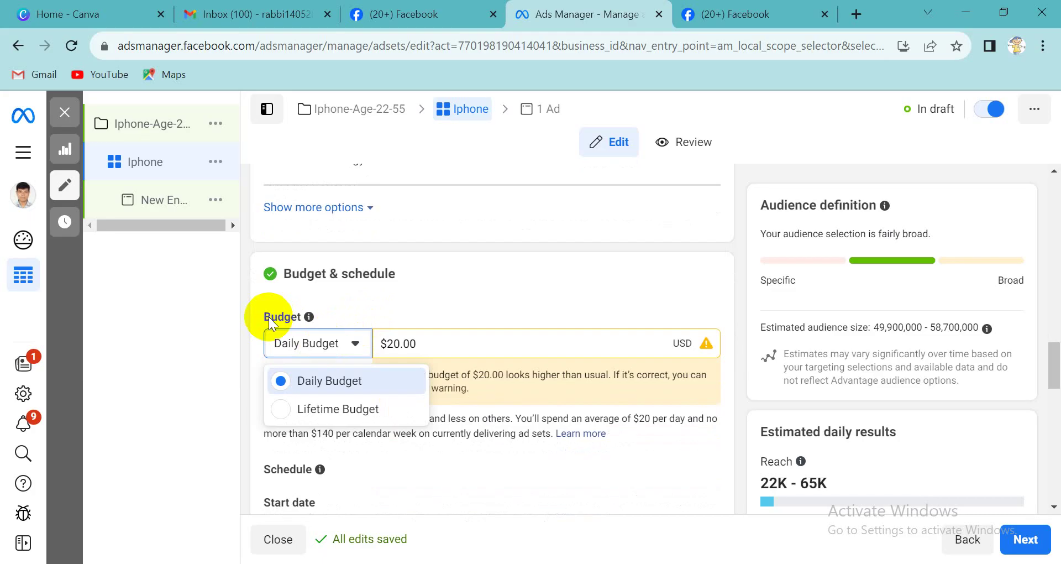
click(354, 408)
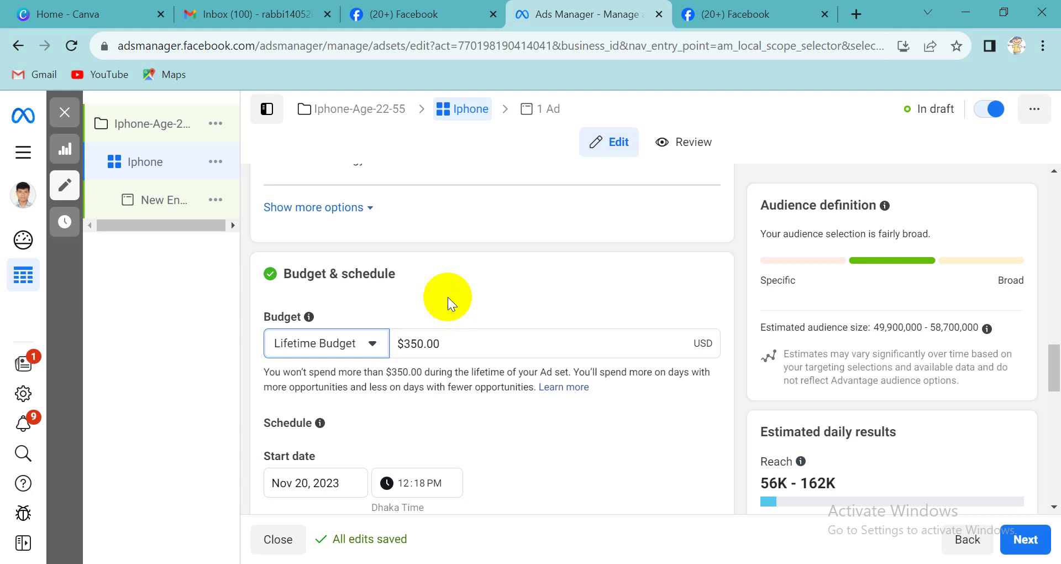
click(364, 341)
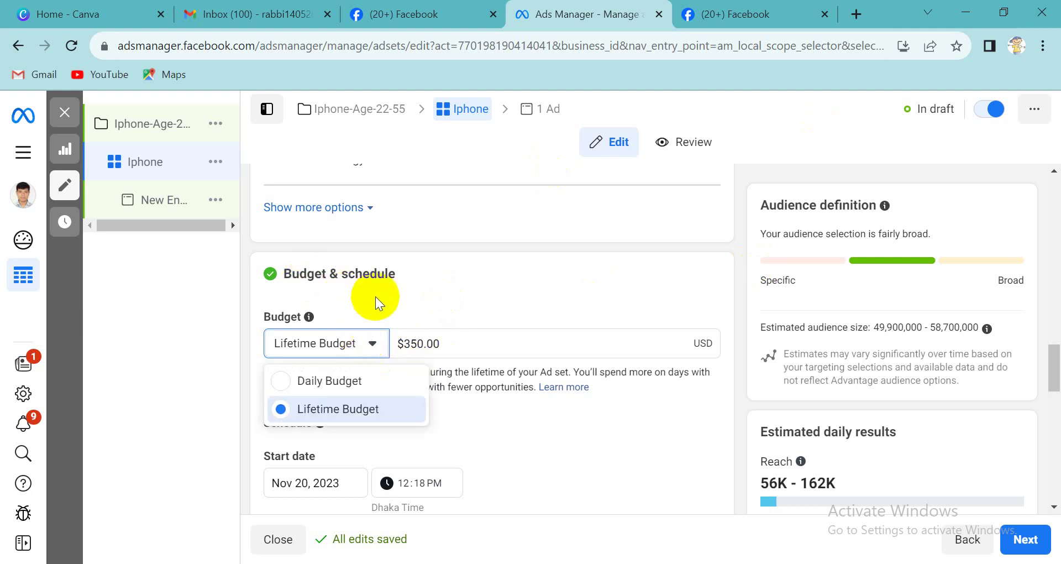
click(351, 345)
click(356, 343)
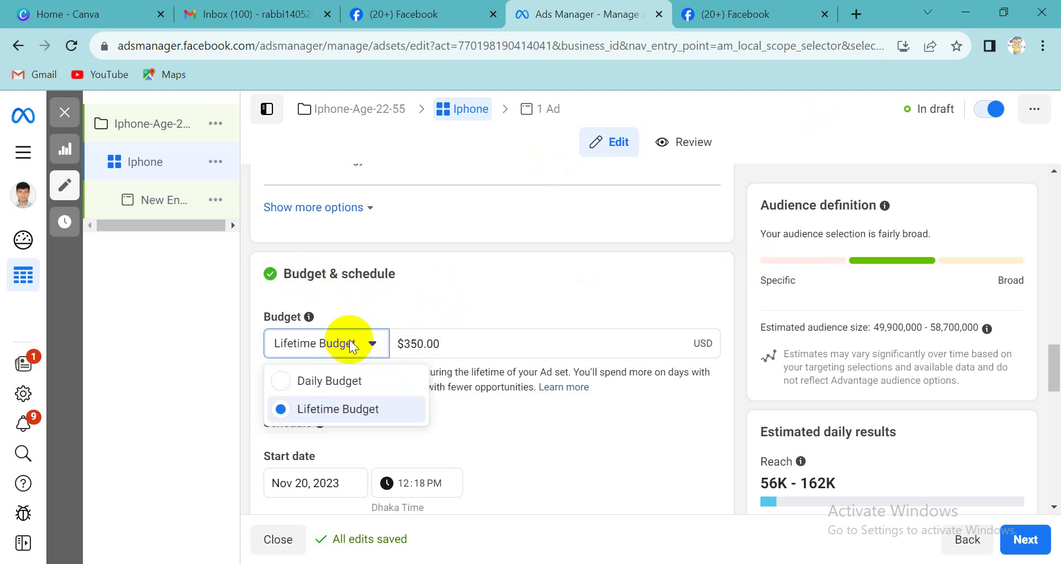
click(302, 387)
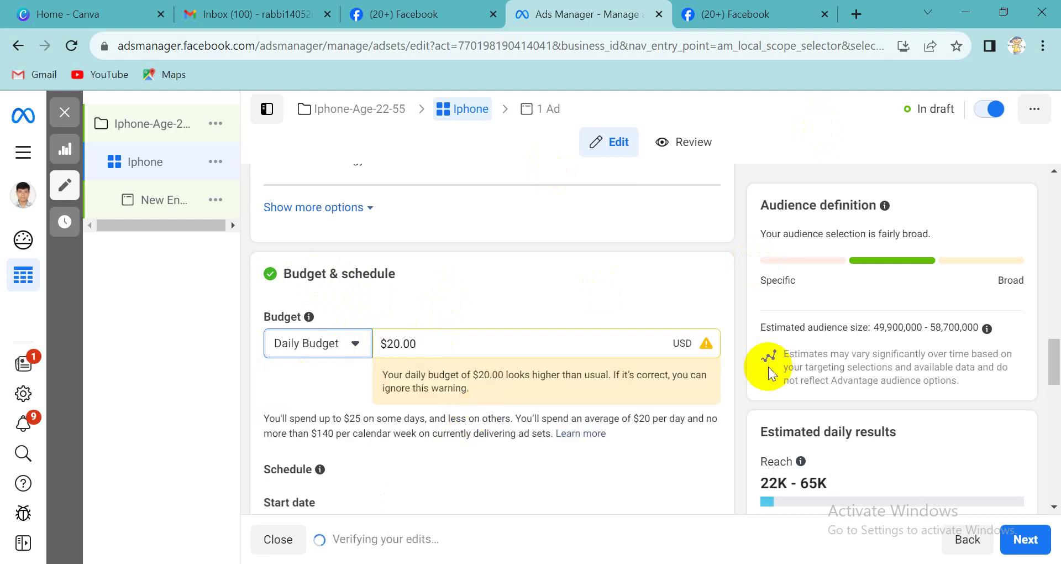
click(334, 354)
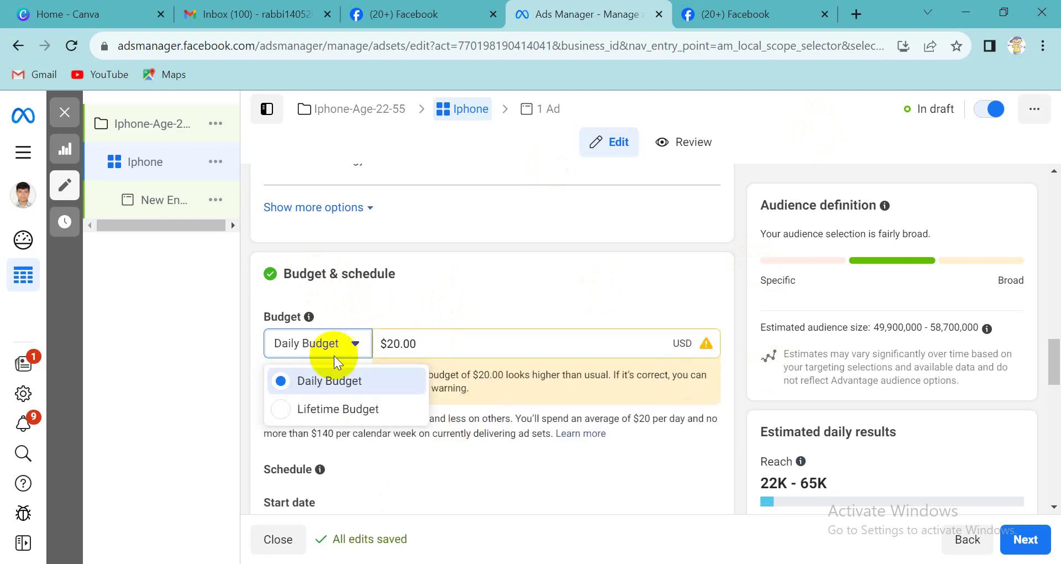
click(328, 407)
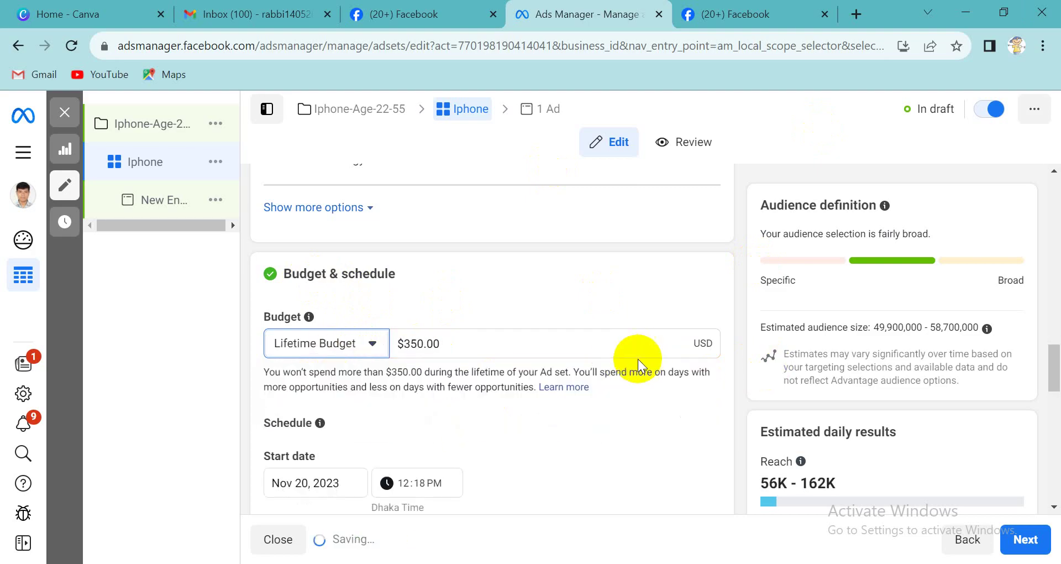
click(374, 352)
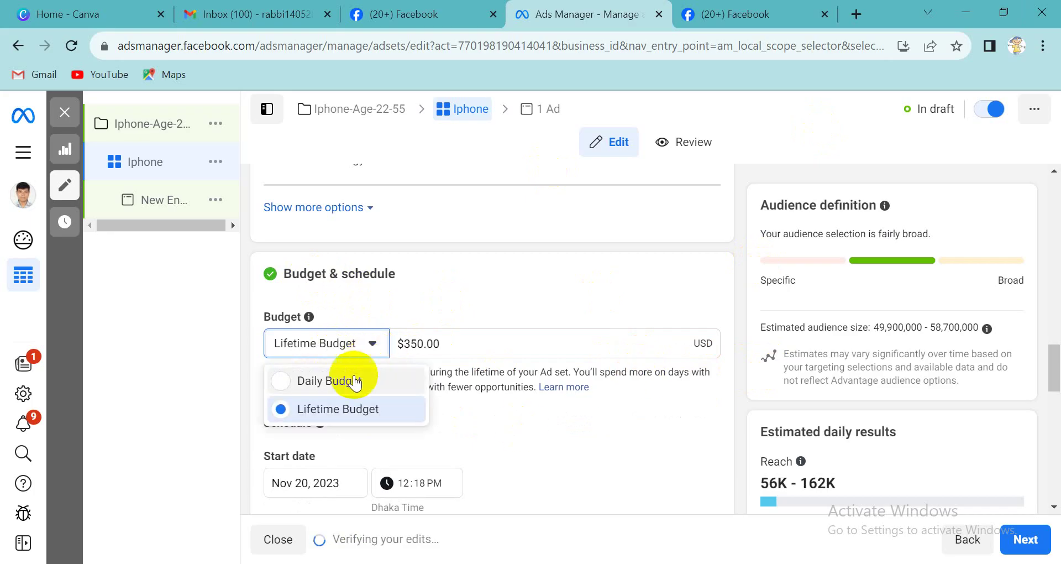
click(330, 379)
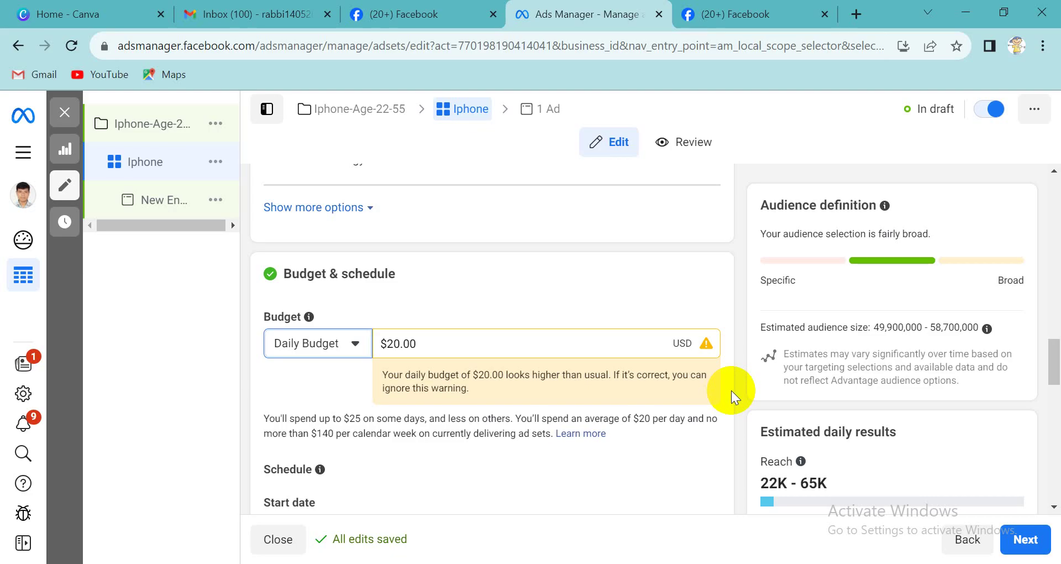
- Set the ad set's daily budget to $5.00
click(397, 344)
click(399, 344)
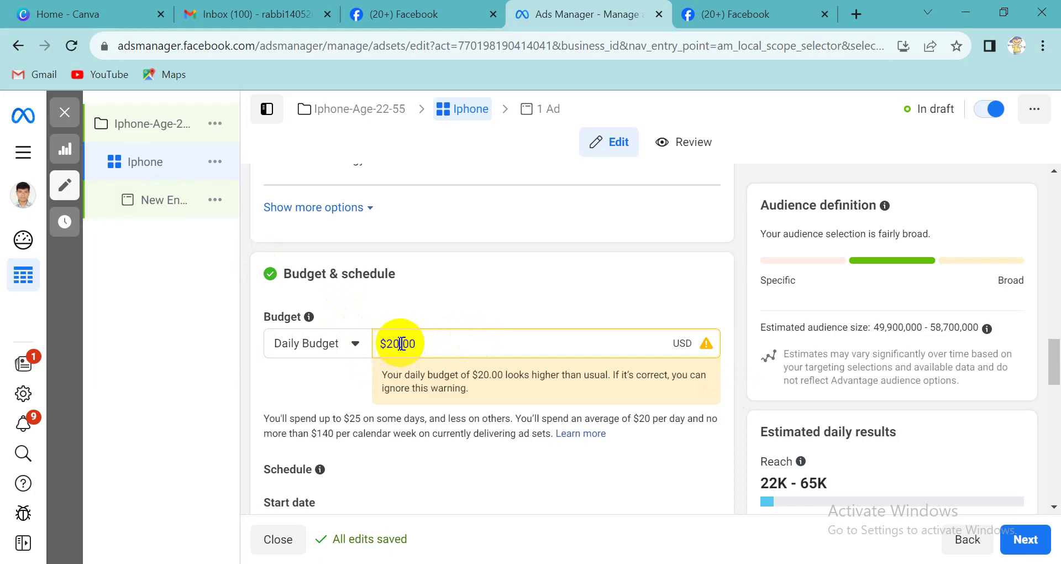
key(BackSpace)
key(BackSpace)
text(5)
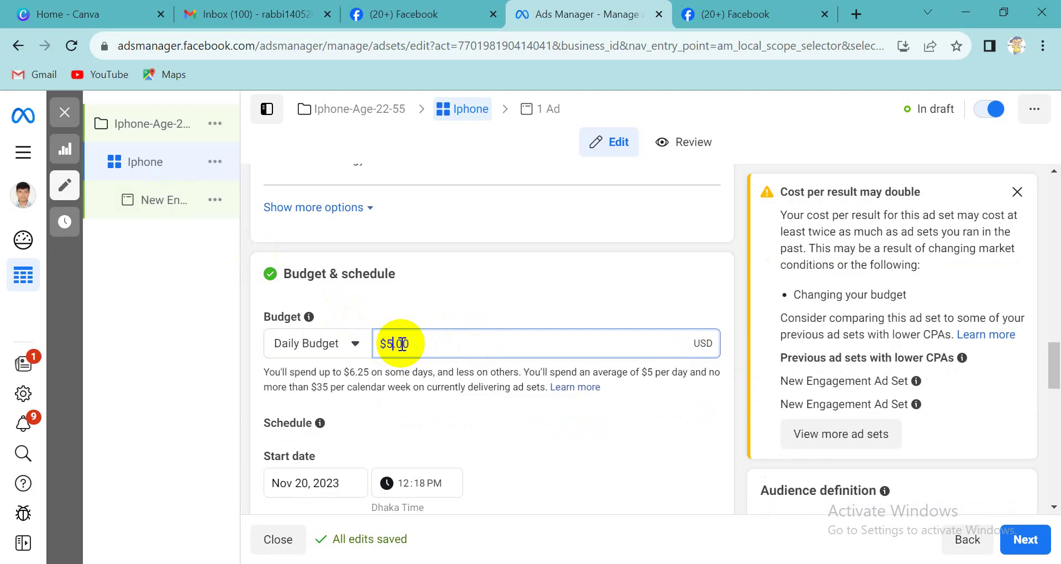
- Switch the budget type to Lifetime Budget and set the amount to $300.00
click(334, 348)
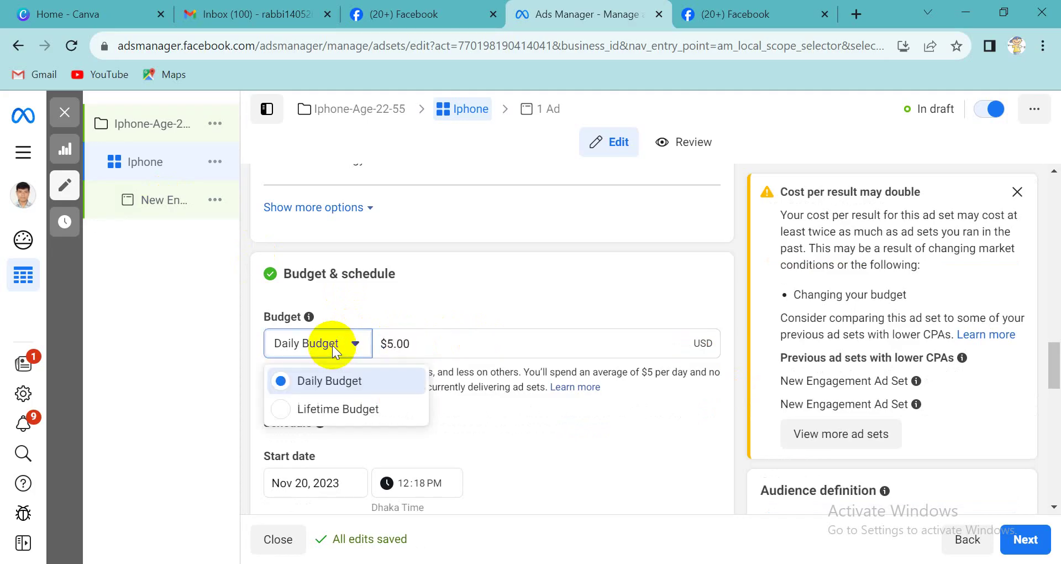
click(328, 414)
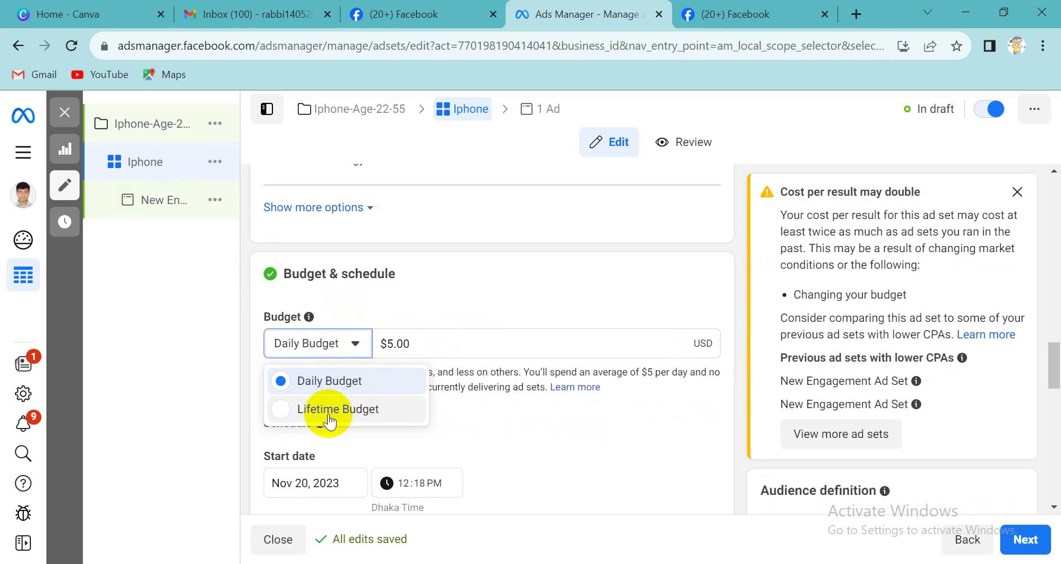
click(419, 348)
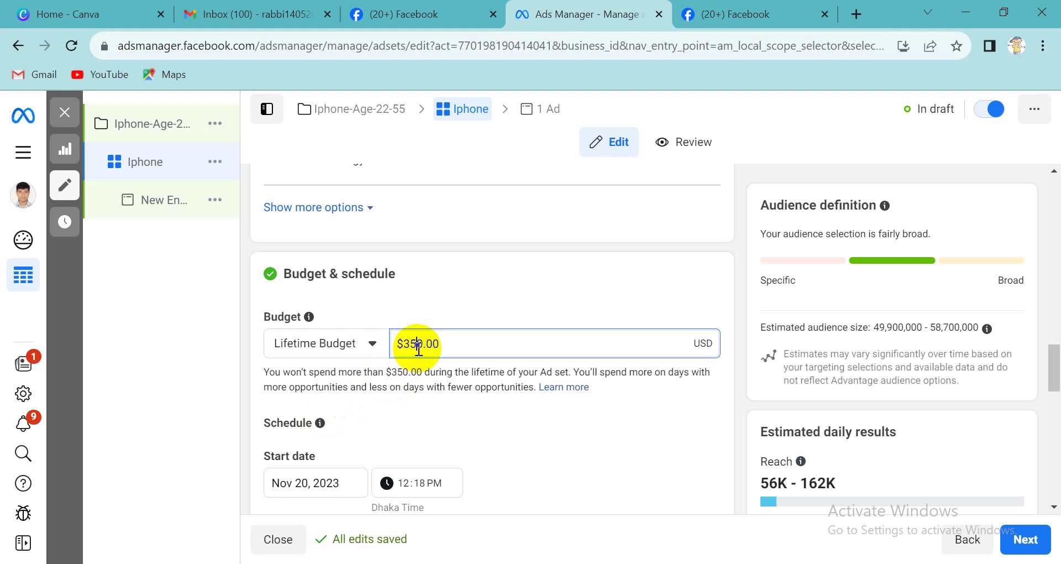
key(BackSpace)
text(0)
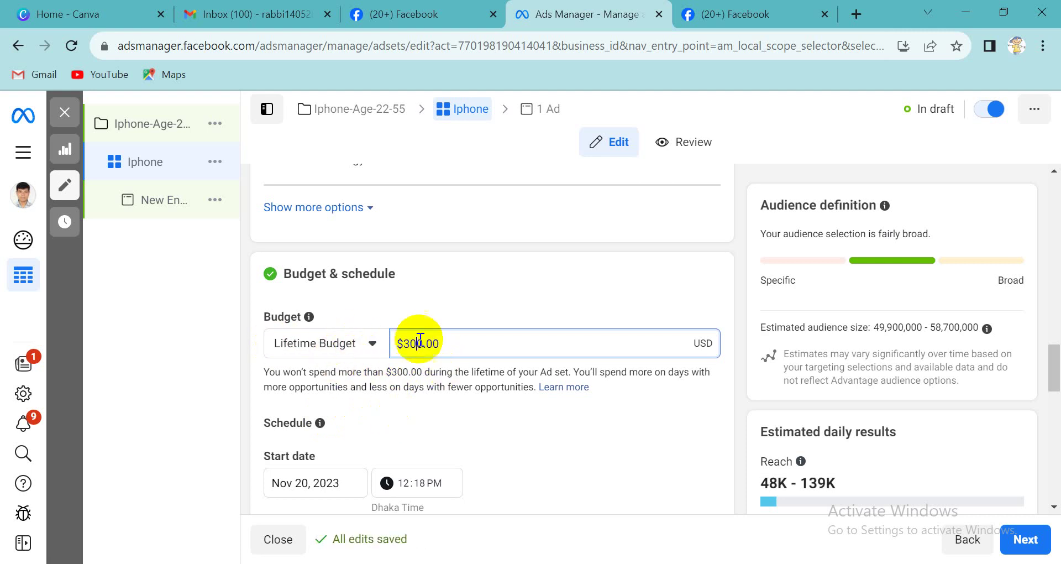
drag(425, 343, 391, 342)
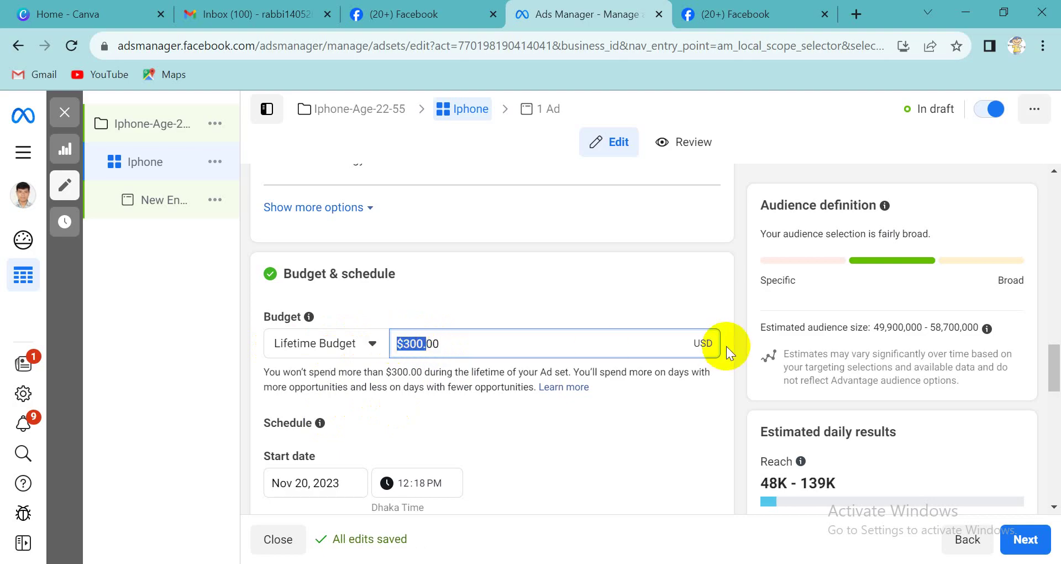
- Set the ad set's schedule to start on November 21, 2023 and end on November 30, 2023
scroll(724, 346, down, 1)
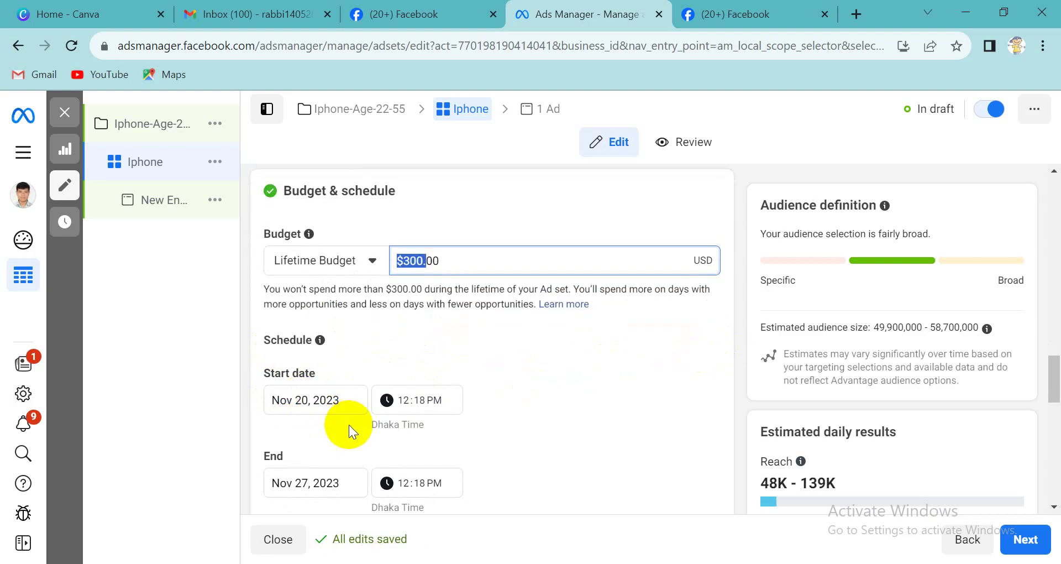
click(289, 400)
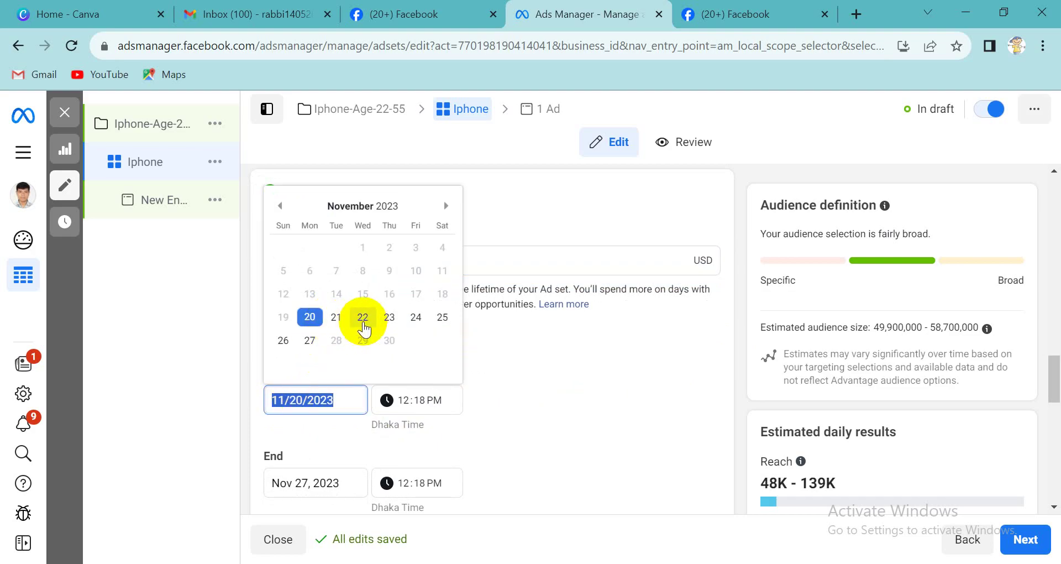
click(335, 316)
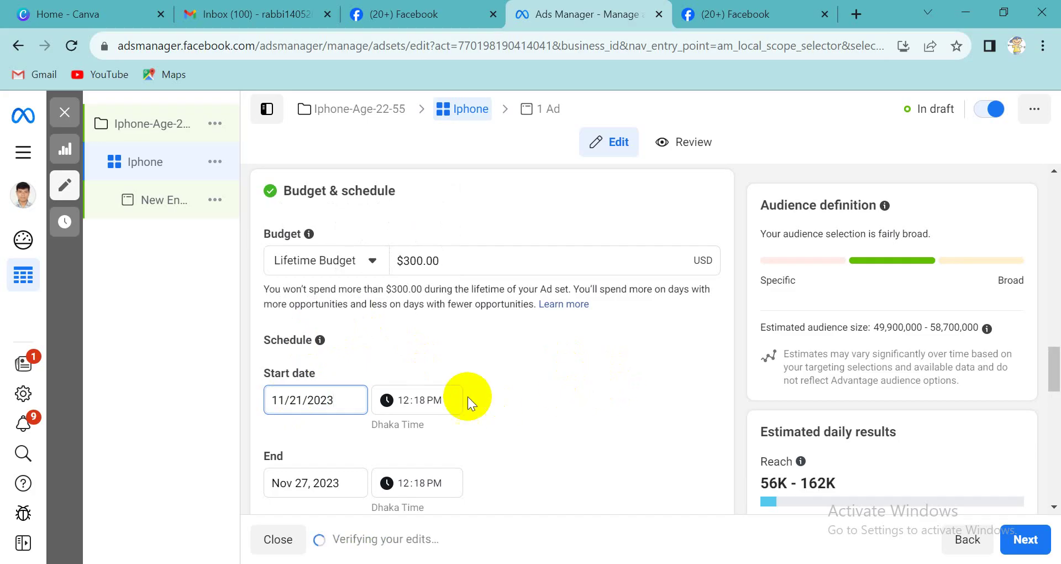
click(403, 396)
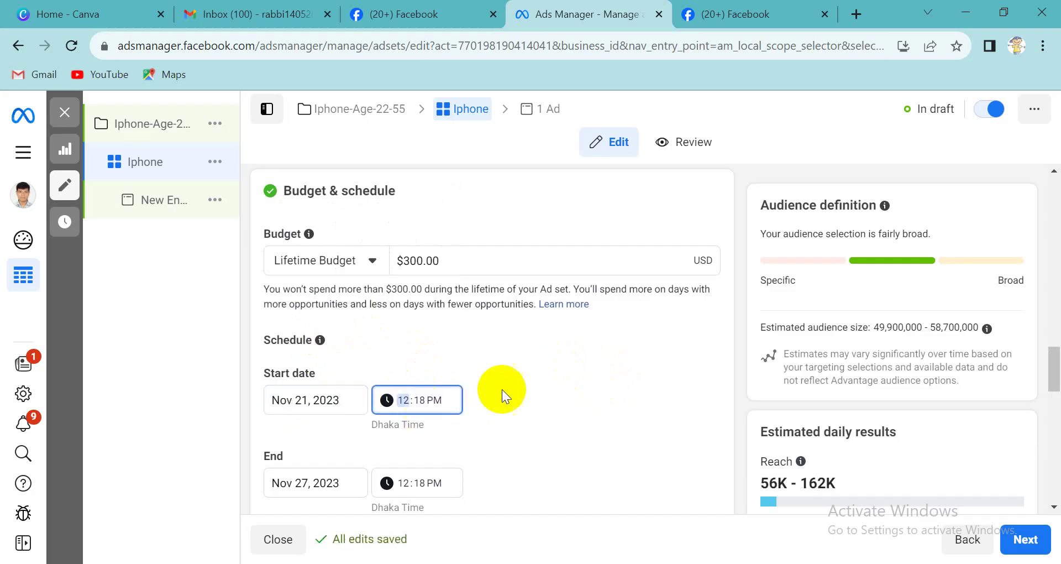
scroll(506, 390, down, 2)
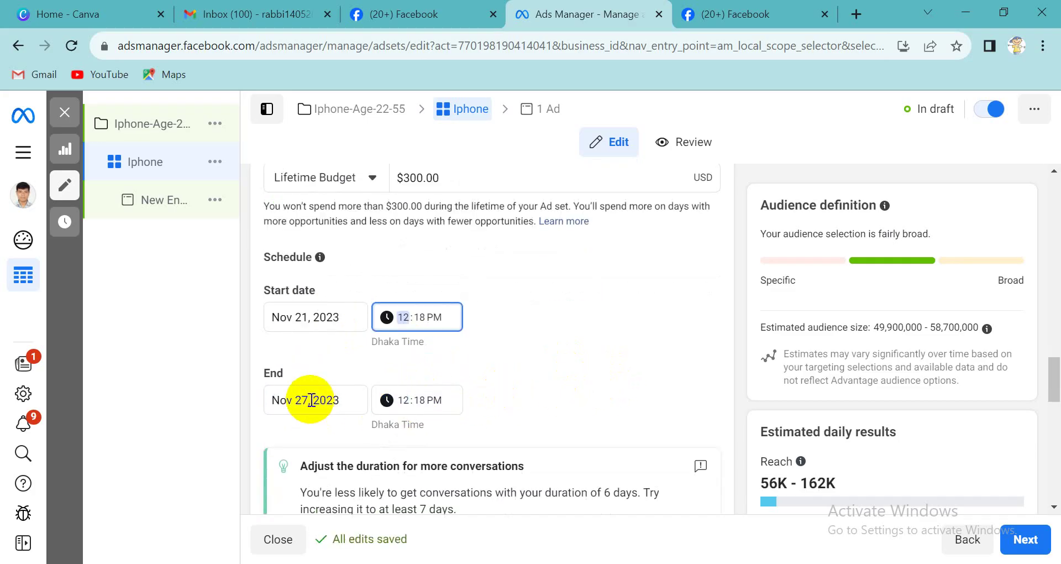
click(311, 400)
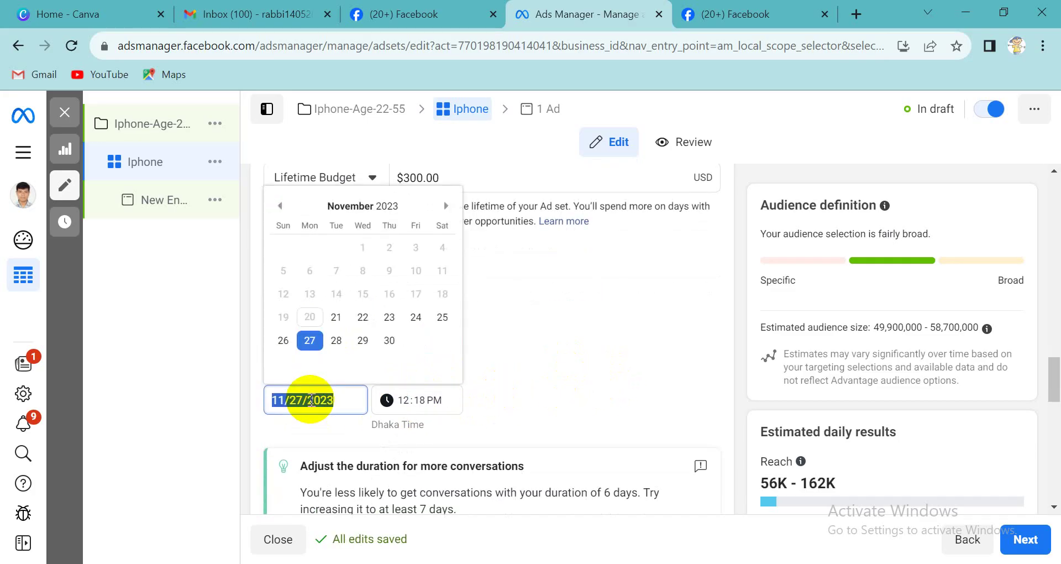
click(390, 340)
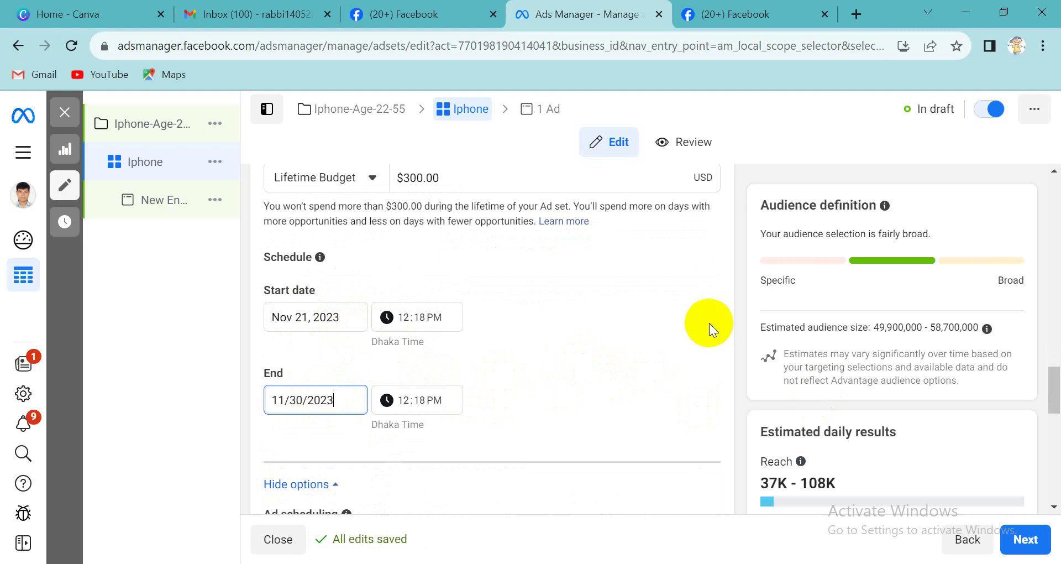
- Review the lifetime budget amount and the available budget types, leaving Lifetime Budget selected
scroll(708, 323, up, 3)
double_click(415, 344)
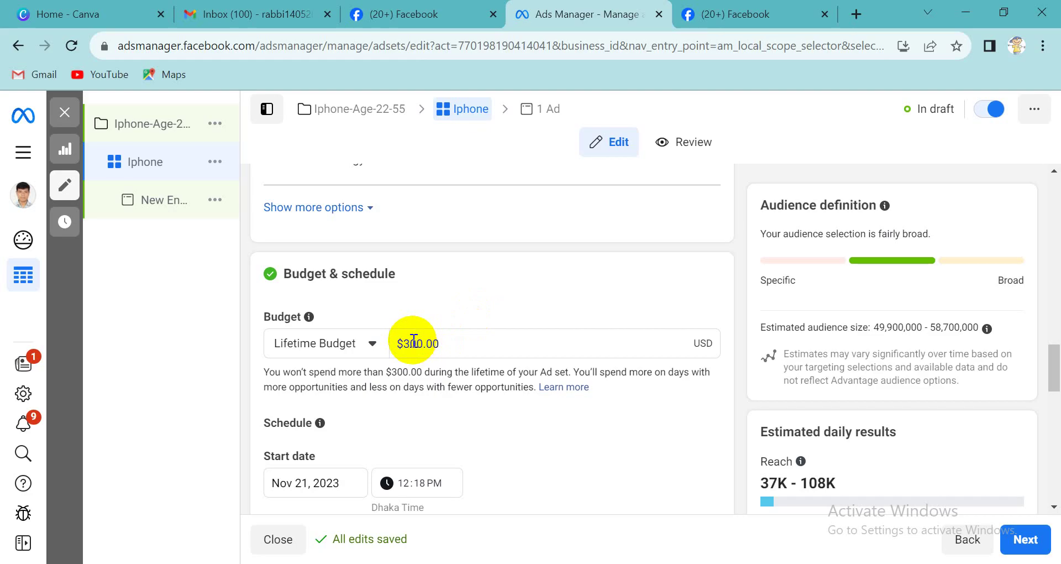
click(357, 343)
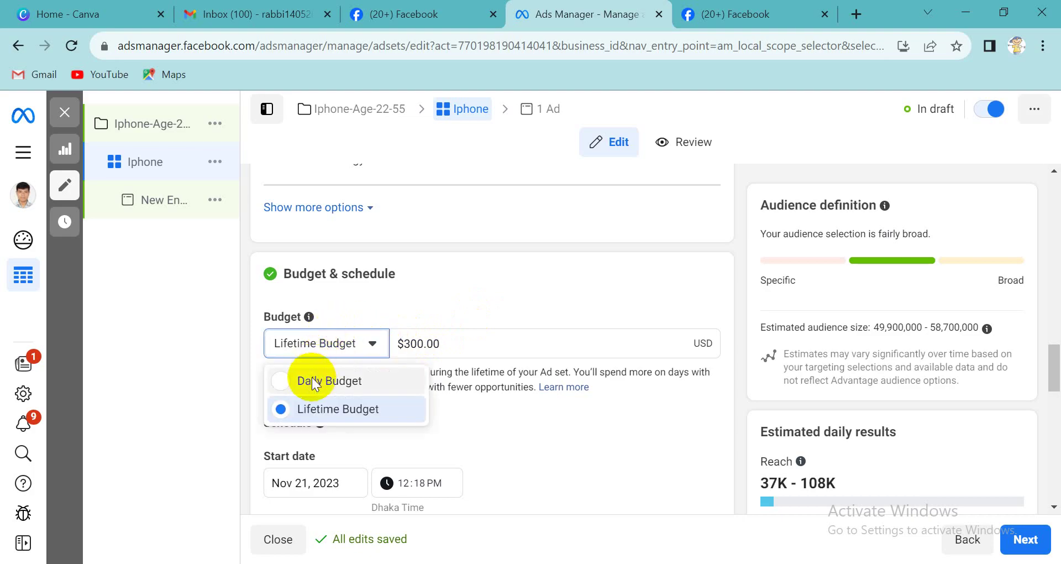
click(403, 343)
drag(398, 343, 429, 349)
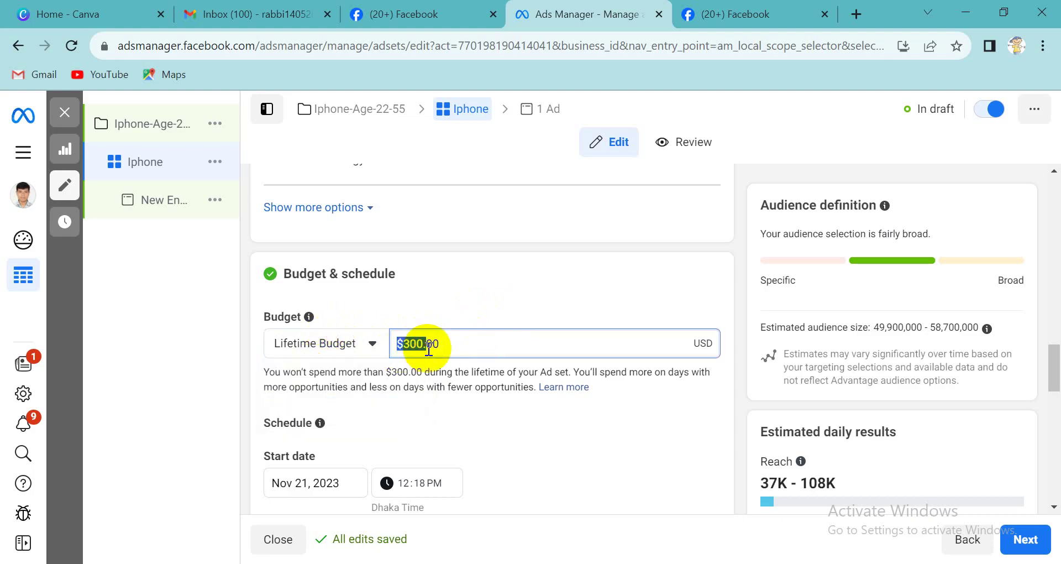
click(729, 390)
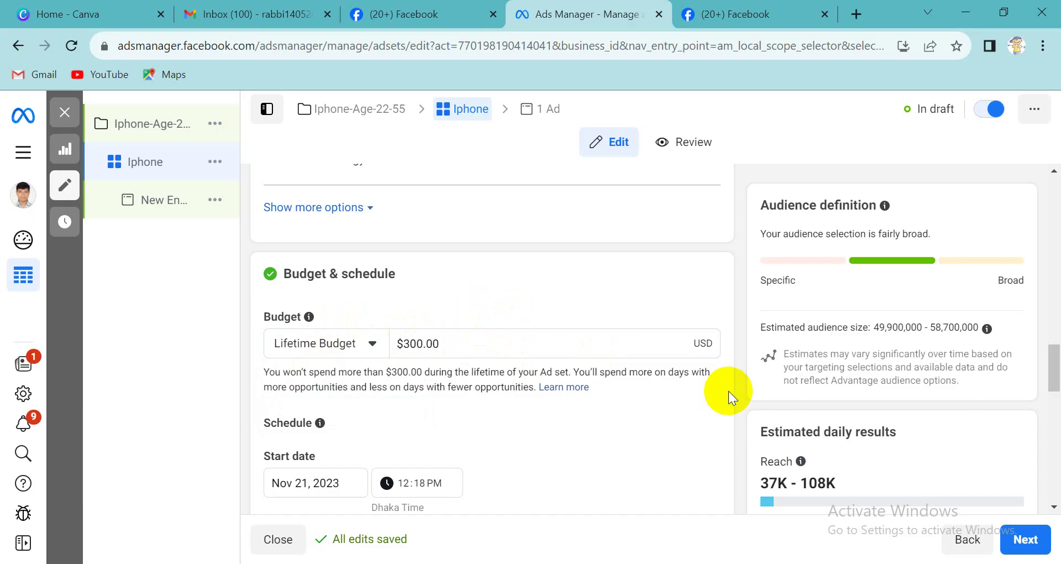
- Change the budget type to Daily Budget and set the amount to $15.00
click(334, 353)
click(306, 378)
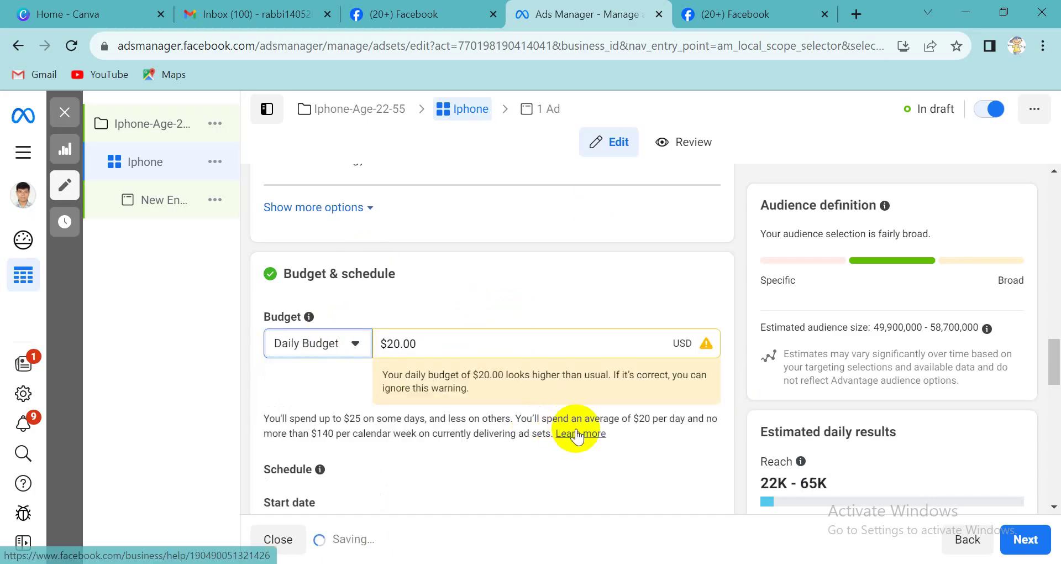
click(402, 340)
key(BackSpace)
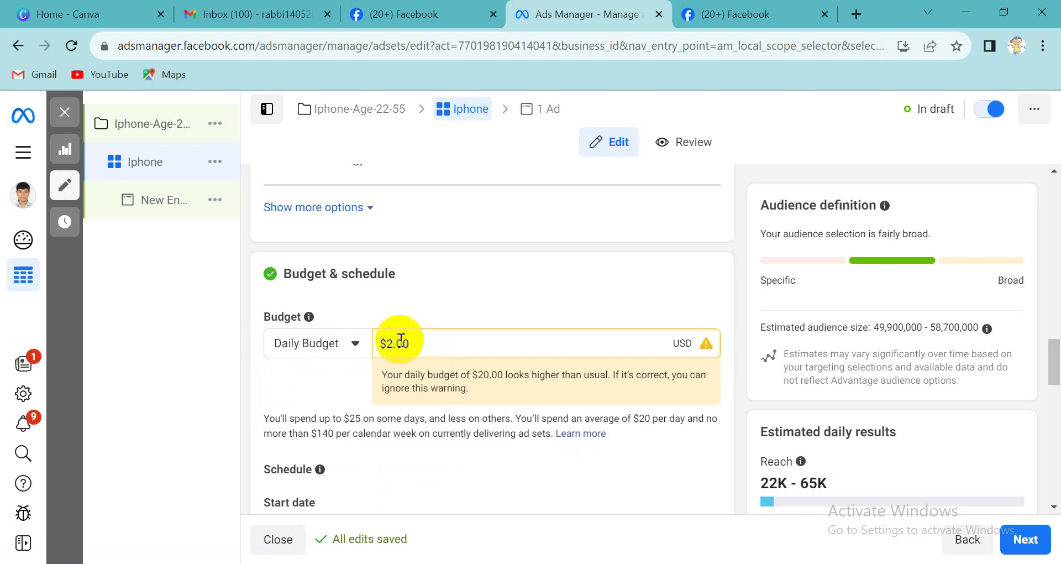
key(BackSpace)
text(15)
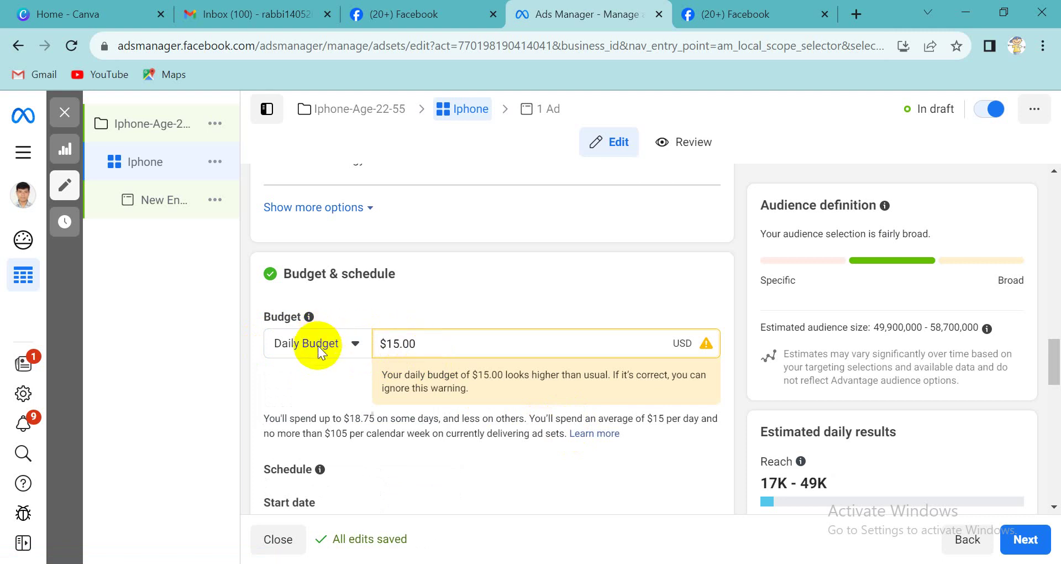
click(929, 563)
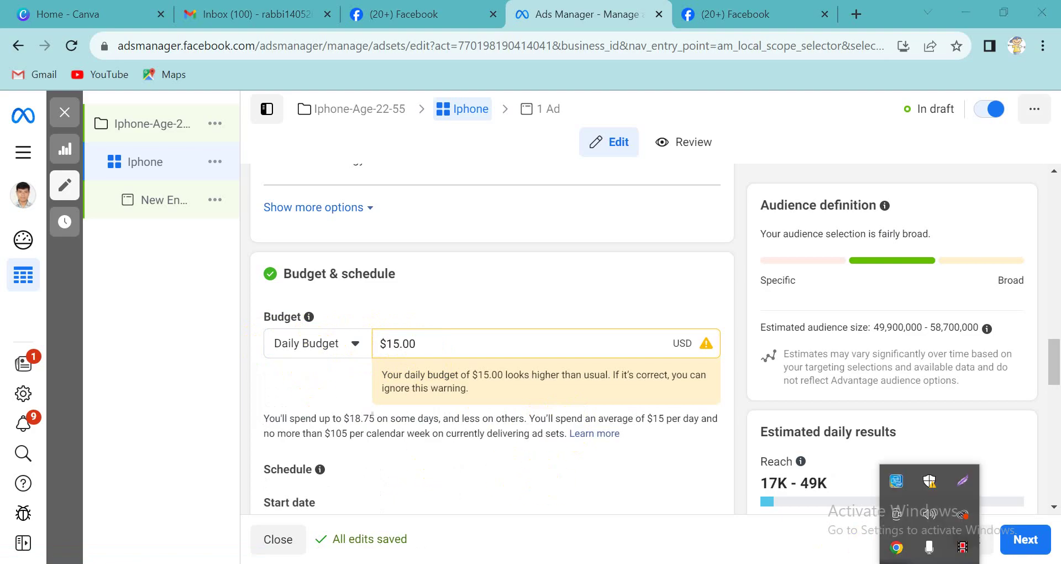
drag(241, 369, 735, 452)
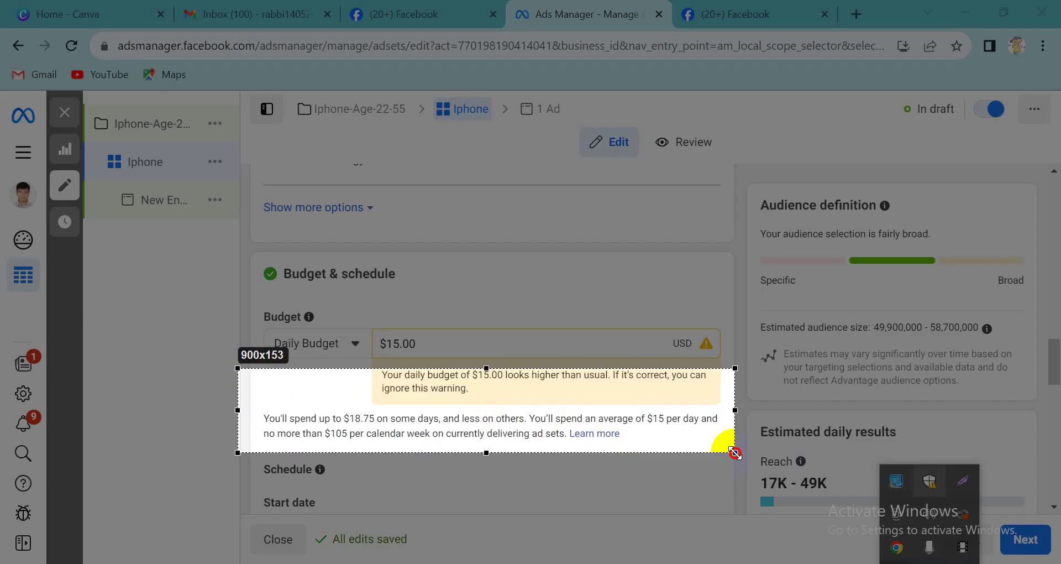
click(713, 469)
- Turn the schedule's end date off and on again to show that it is optional with a daily budget
scroll(492, 456, down, 3)
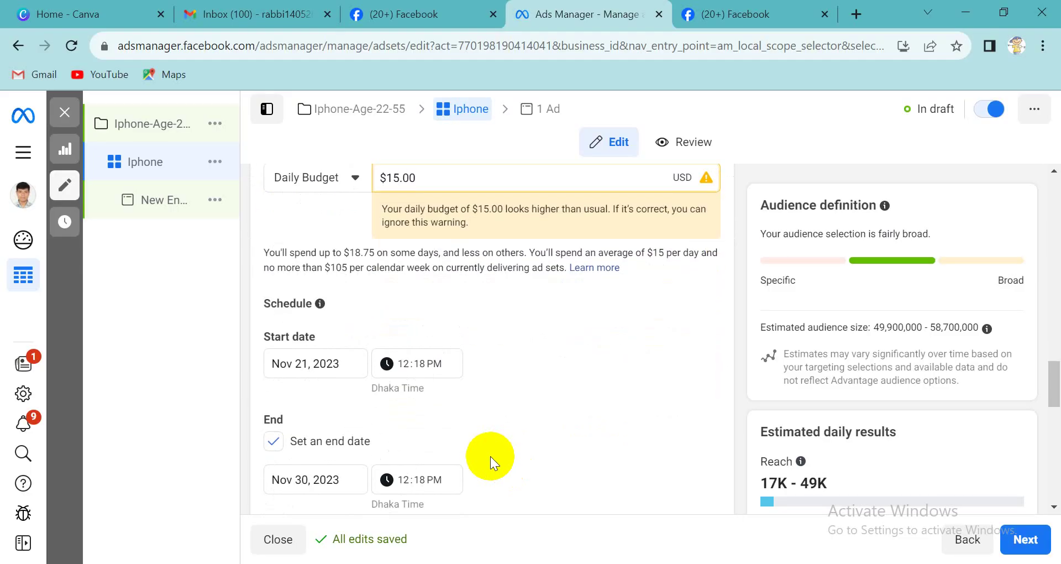
click(384, 418)
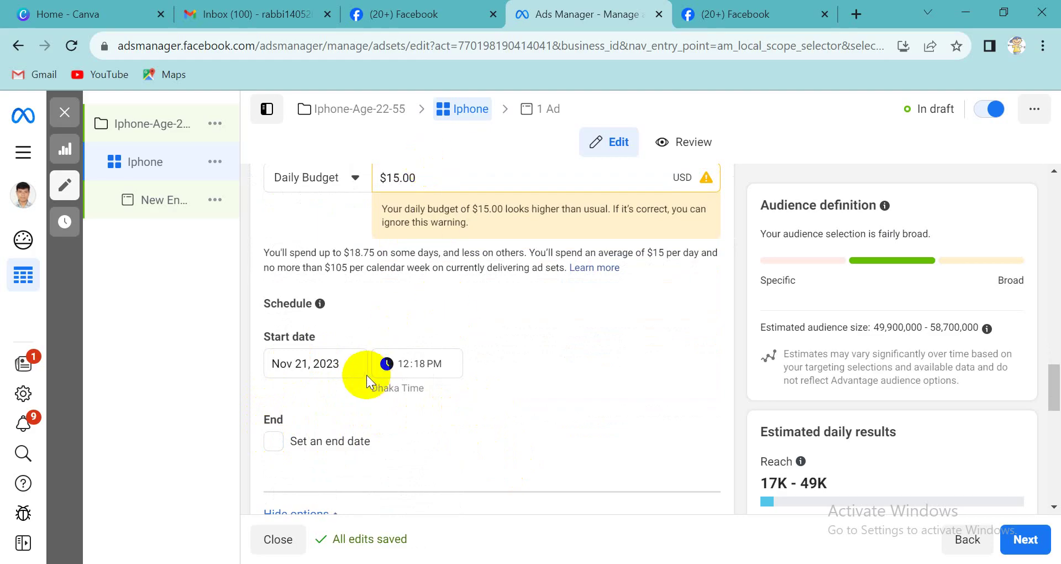
click(275, 441)
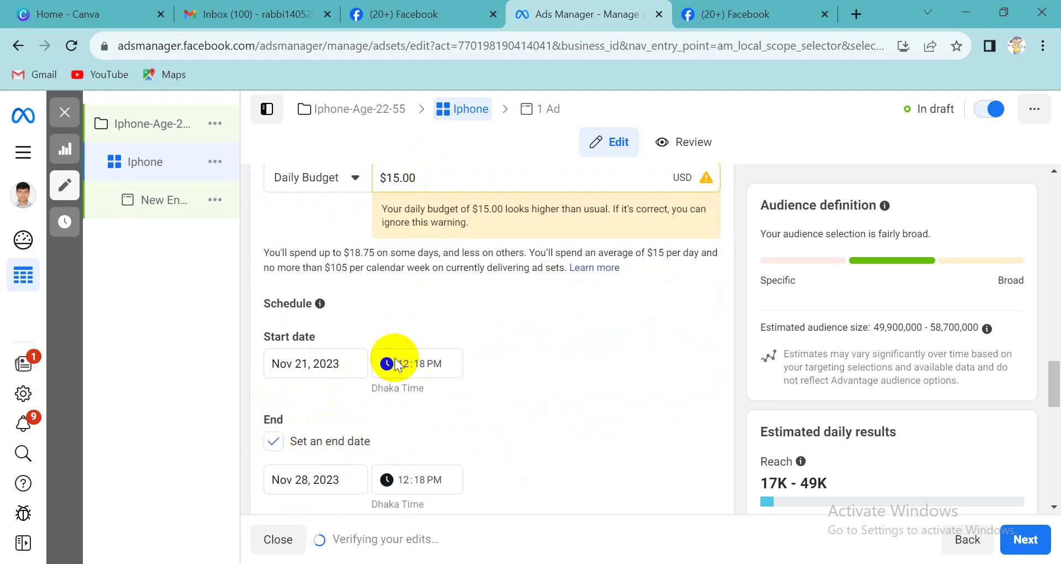
- Switch to Lifetime Budget to look at its schedule fields, and return to Daily Budget
scroll(408, 448, up, 2)
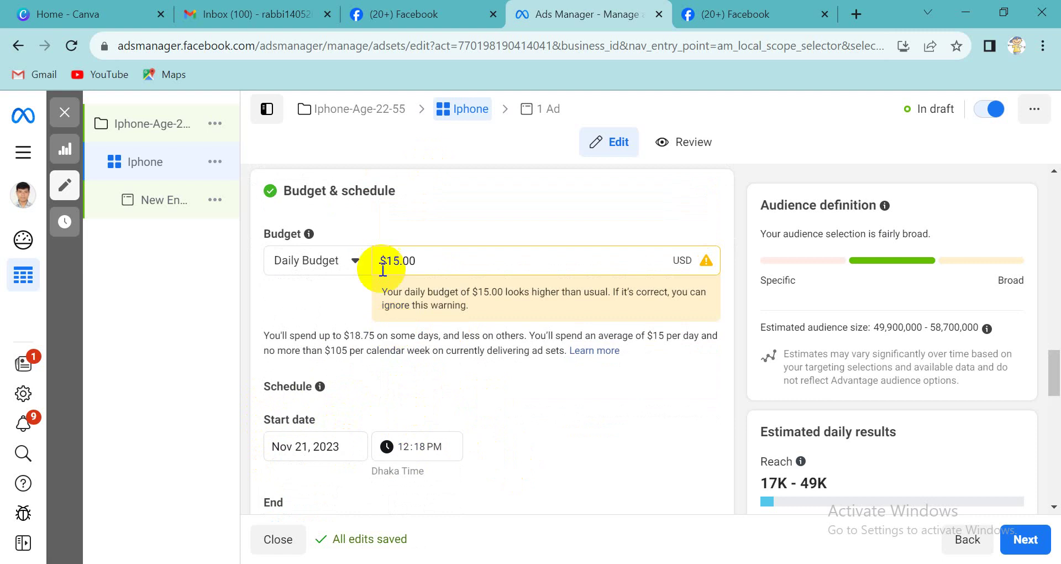
click(356, 260)
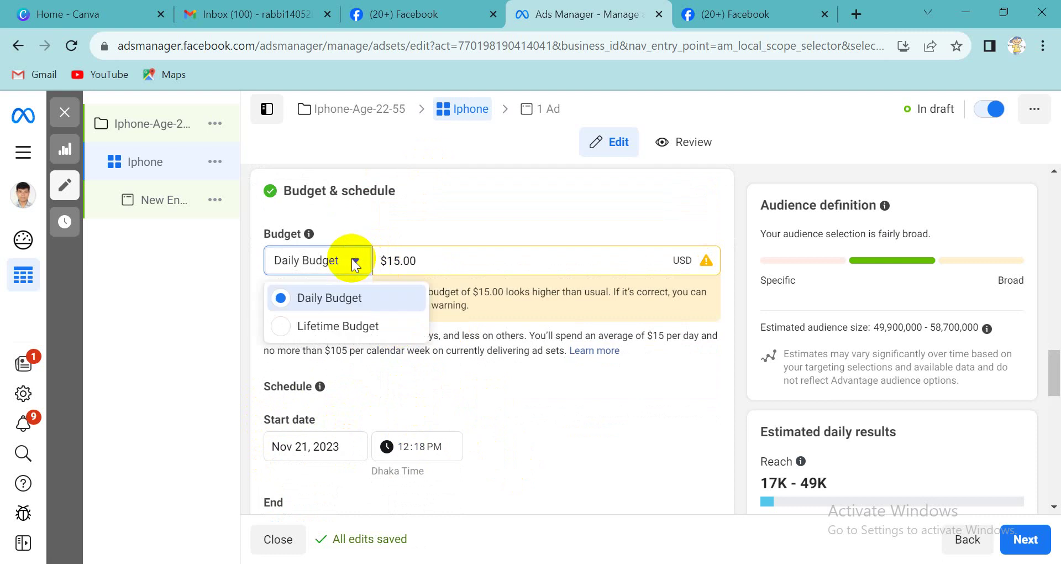
click(341, 326)
scroll(609, 408, down, 2)
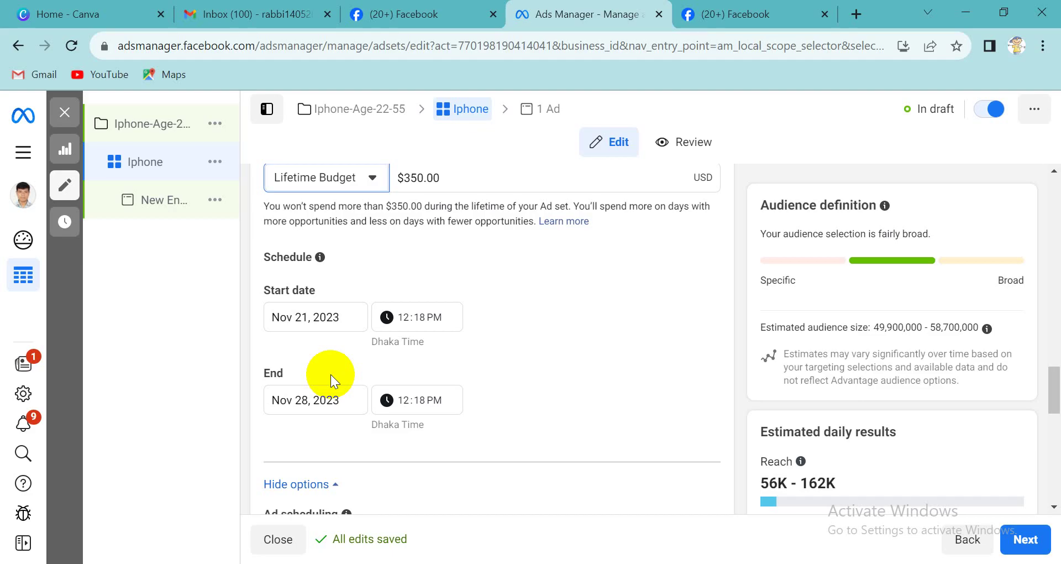
click(305, 178)
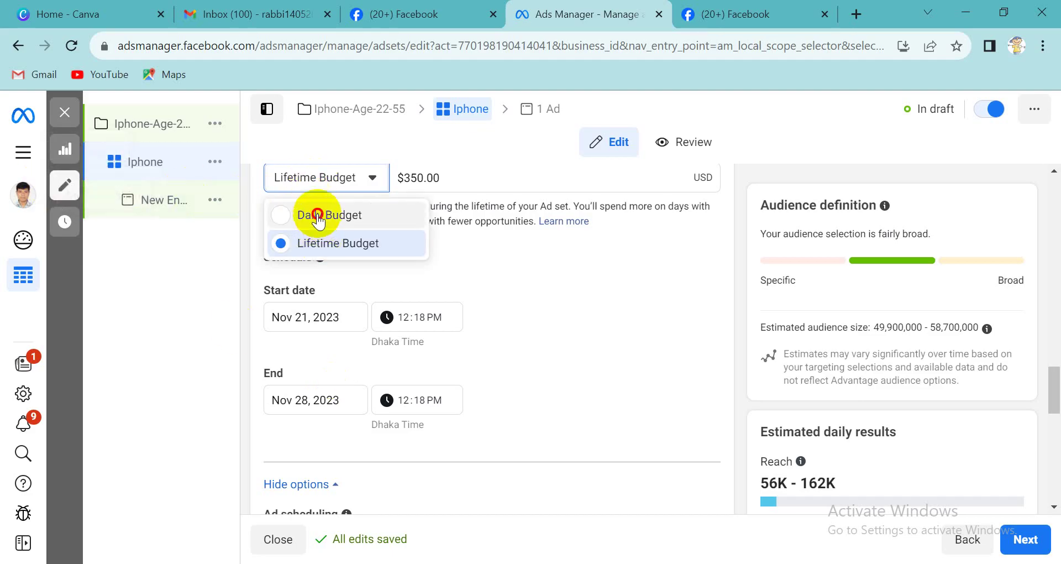
click(319, 217)
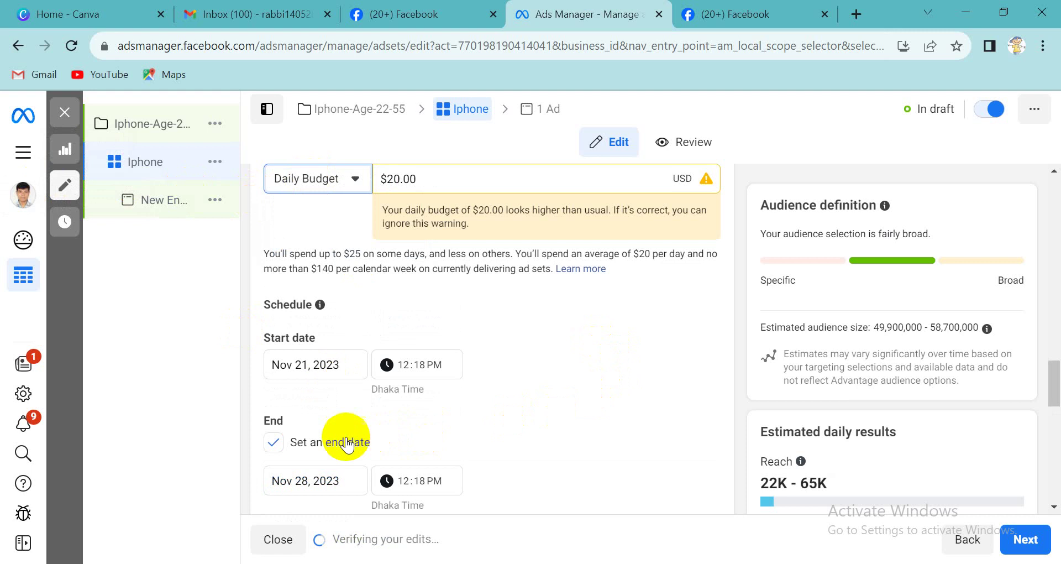
- Toggle the schedule's end date option, leaving the daily budget without an end date
click(270, 442)
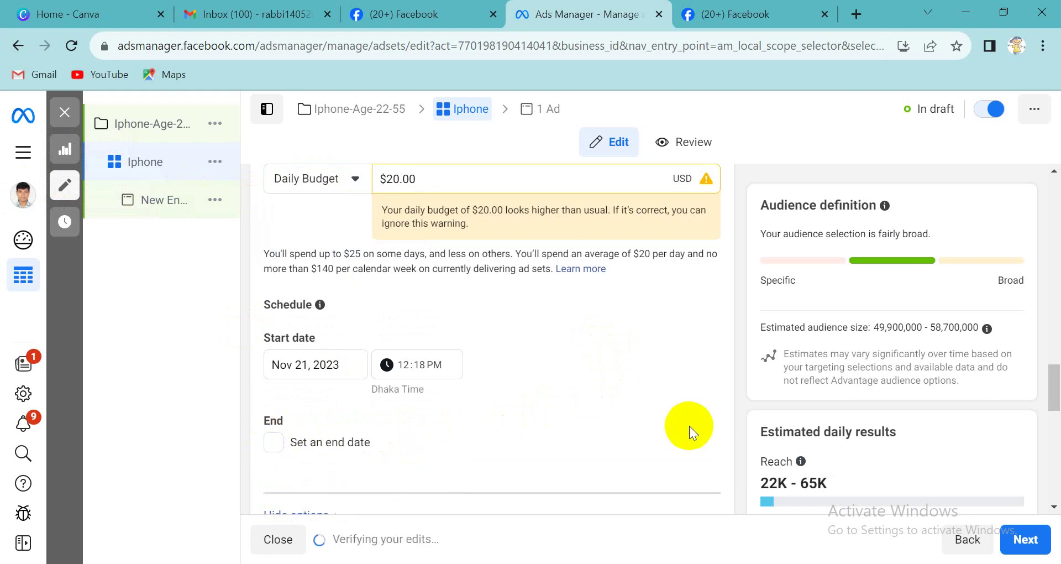
click(272, 442)
click(272, 442)
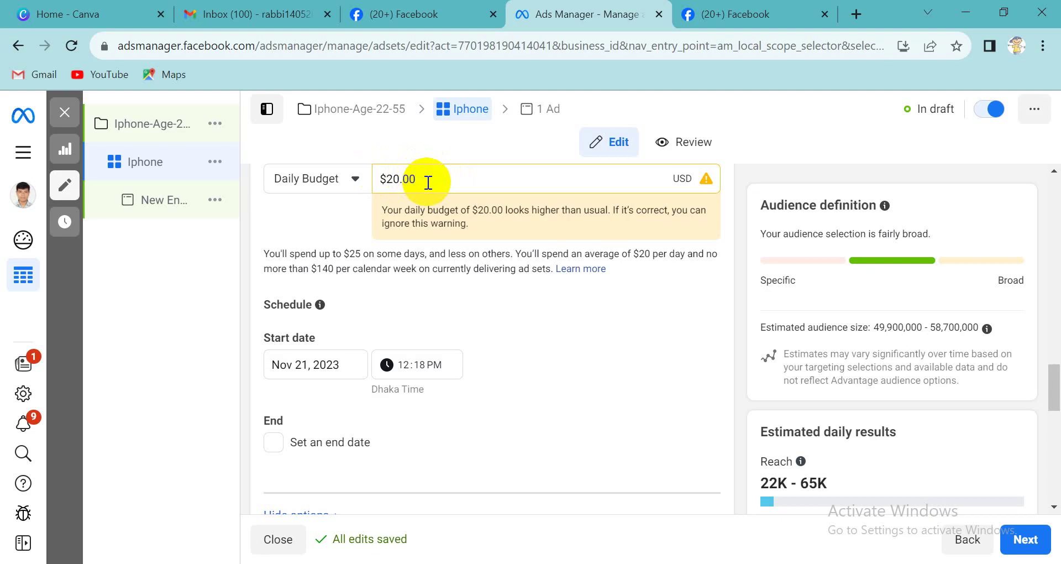
- Select Lifetime Budget for the ad set and change its amount to $300.00
click(341, 182)
click(343, 244)
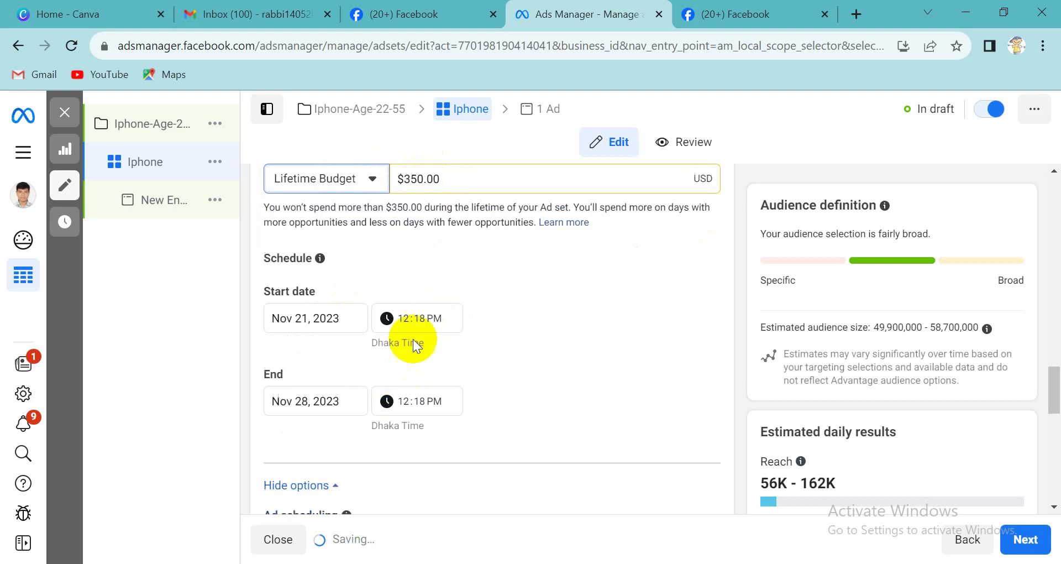
click(417, 180)
key(BackSpace)
text(0)
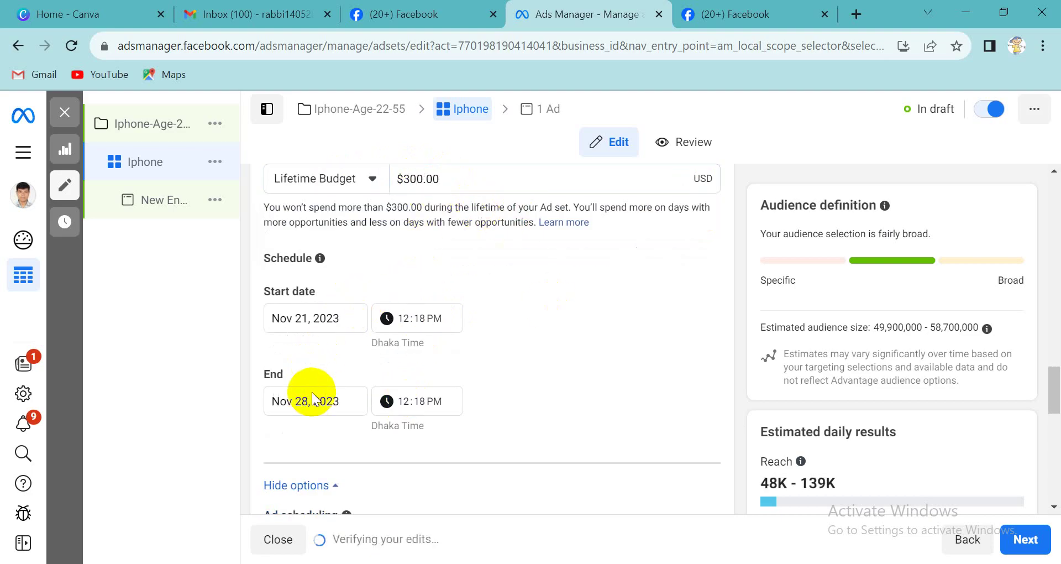
- Set the lifetime budget schedule's end date to Nov 30, 2023
click(312, 399)
click(388, 342)
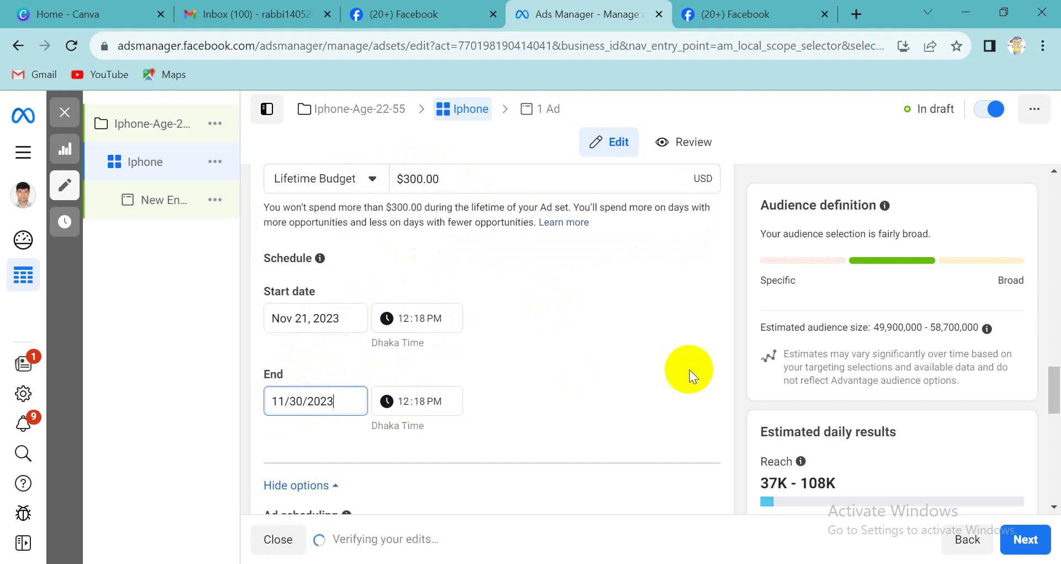
- Edit the audience location, replacing Bangladesh with the city of Dhaka, Dhaka Division
scroll(690, 370, down, 2)
scroll(691, 370, down, 2)
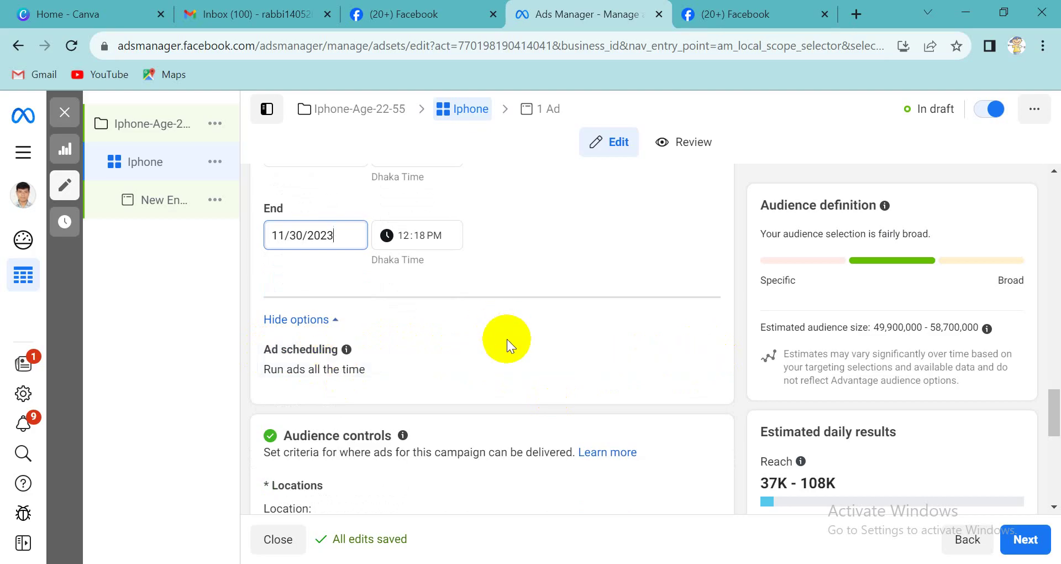
scroll(506, 340, down, 1)
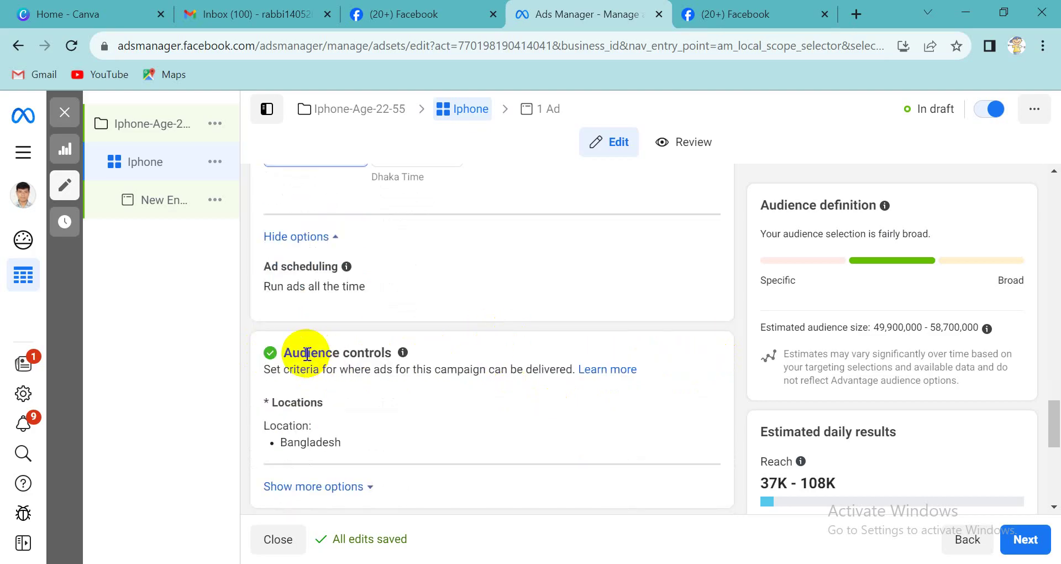
scroll(334, 371, down, 2)
scroll(336, 372, down, 2)
scroll(407, 355, up, 3)
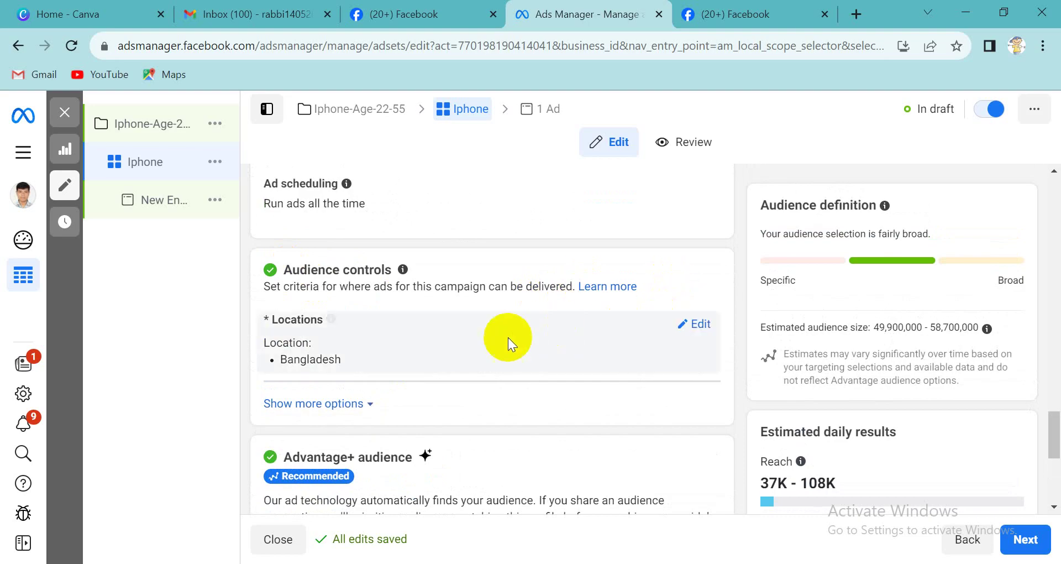
mouse_move(303, 312)
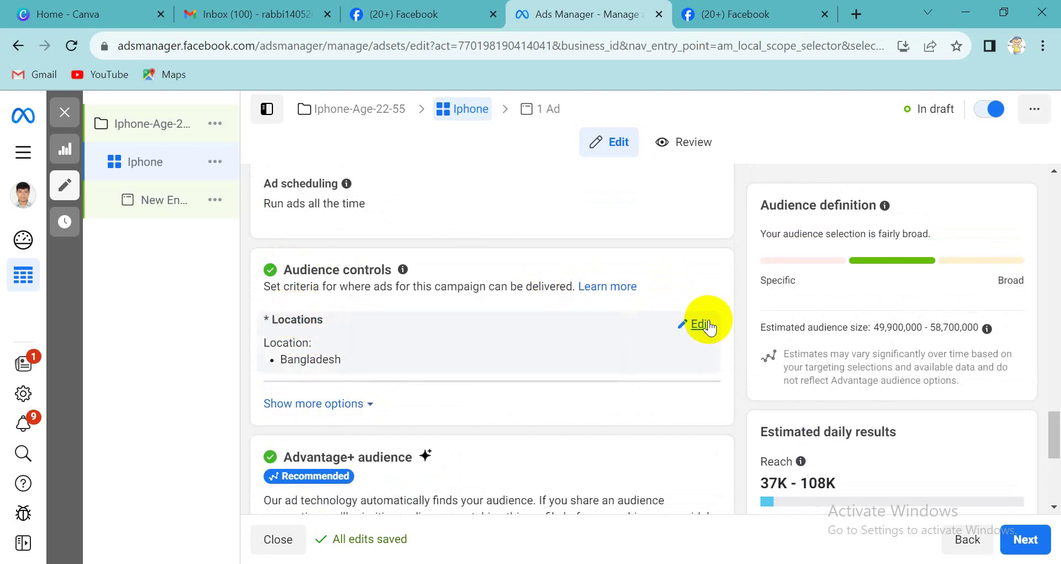
click(708, 325)
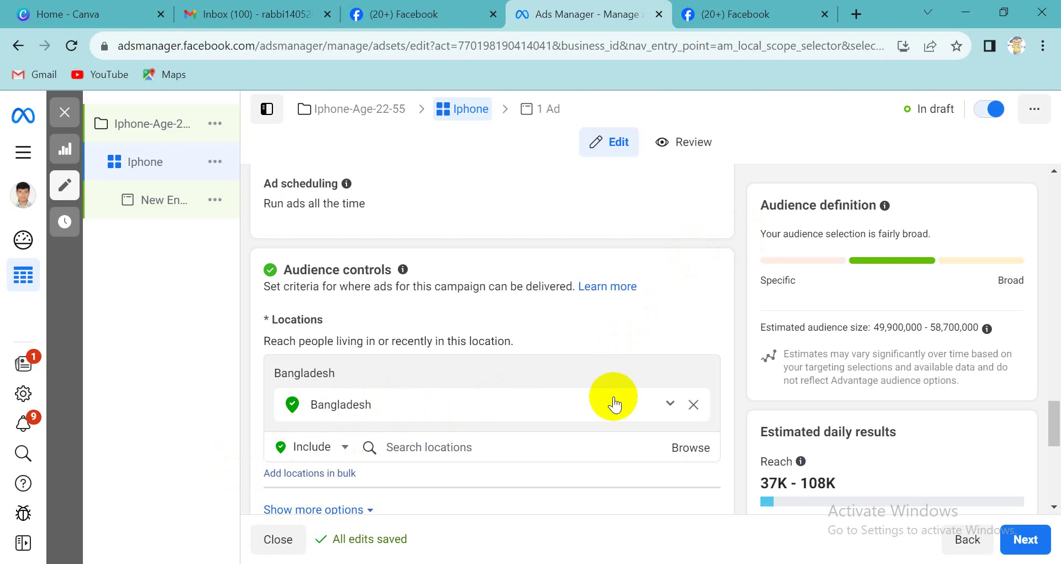
click(694, 404)
click(512, 420)
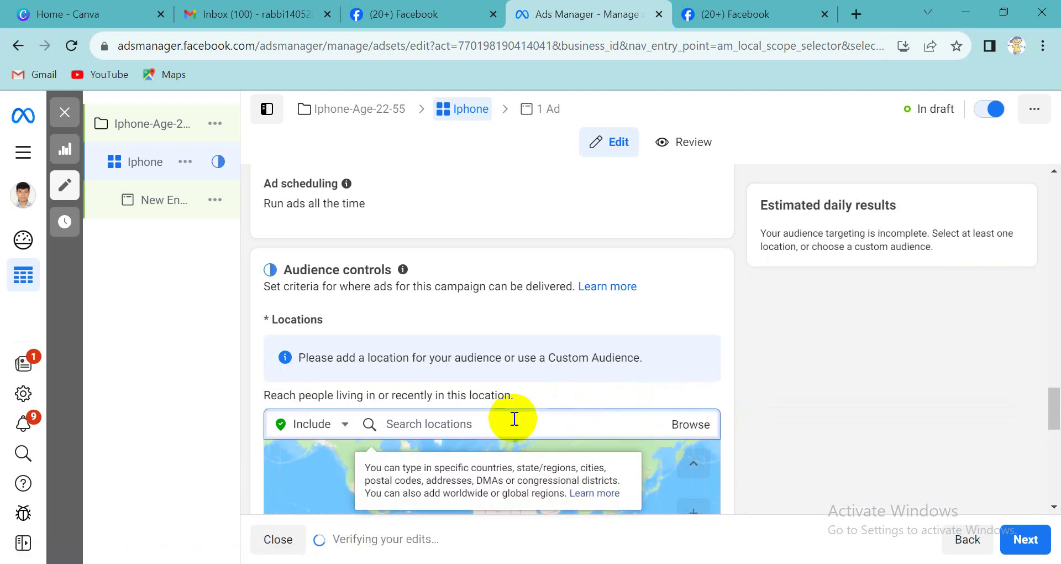
text(dhaka)
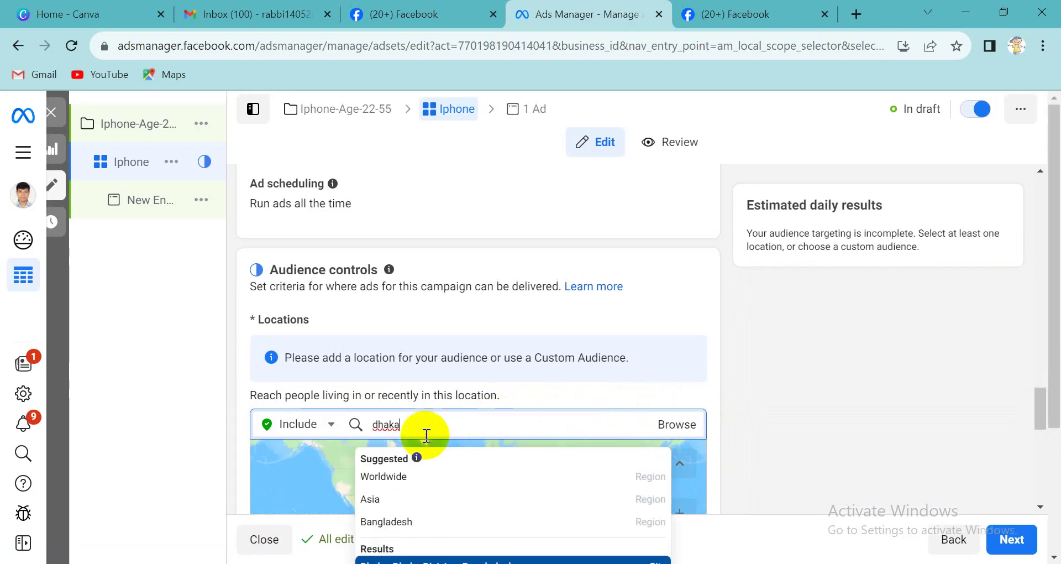
scroll(403, 511, down, 3)
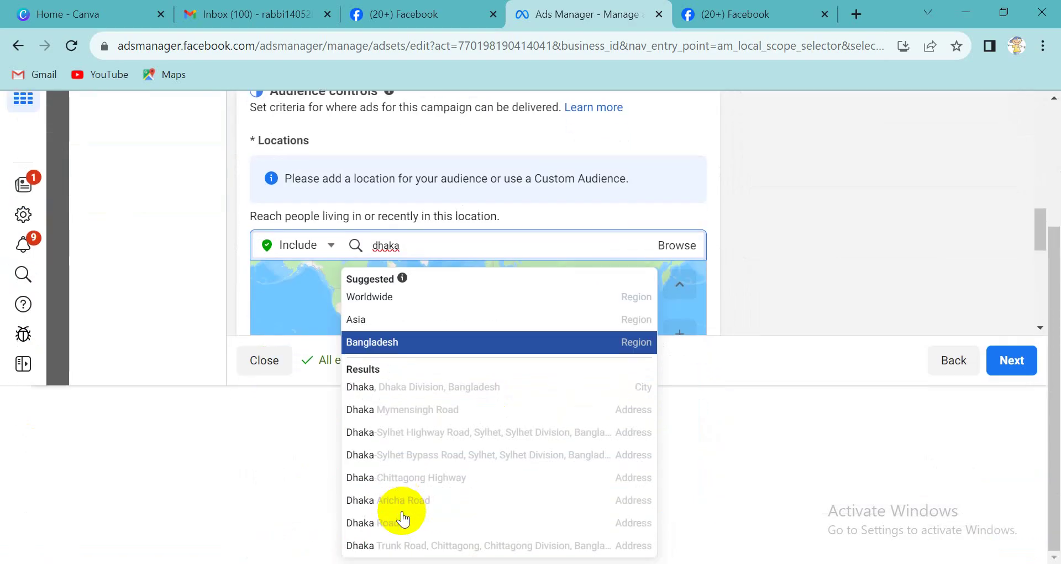
click(399, 389)
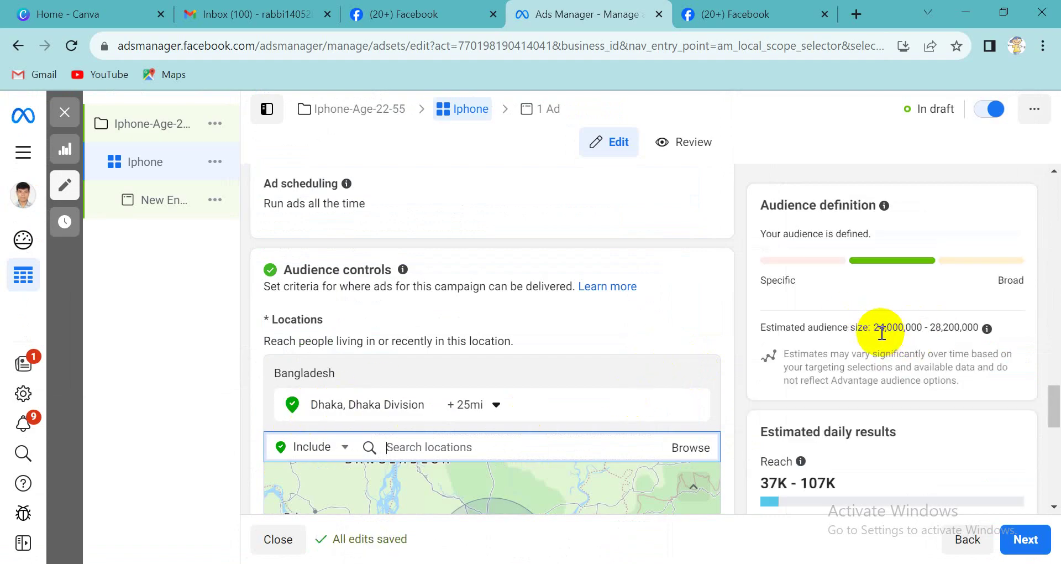
- Remove Dhaka from the audience locations and include the country Bangladesh instead
scroll(608, 381, down, 2)
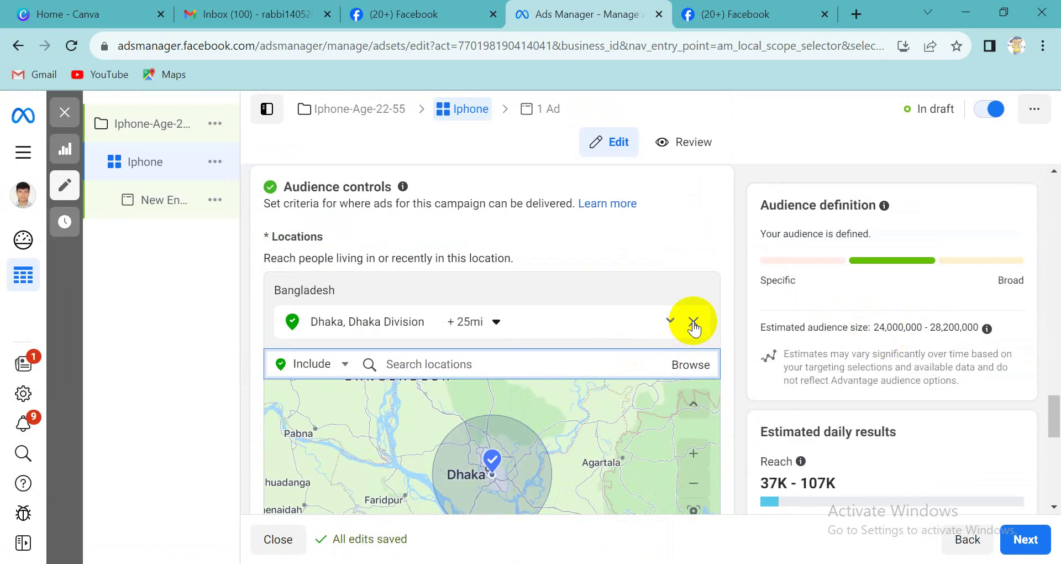
click(693, 324)
click(403, 340)
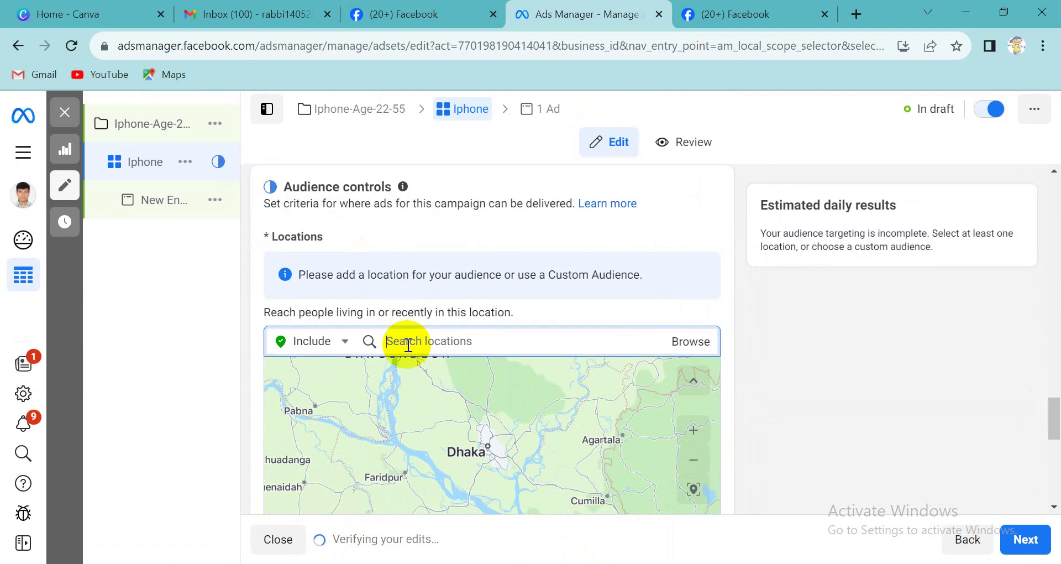
text(bangladesh)
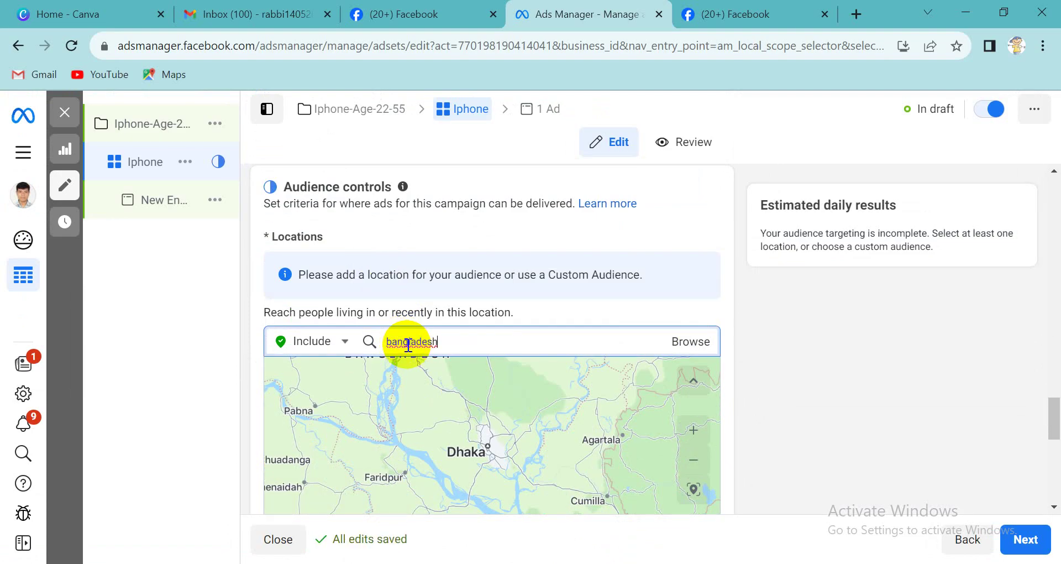
double_click(408, 342)
key(BackSpace)
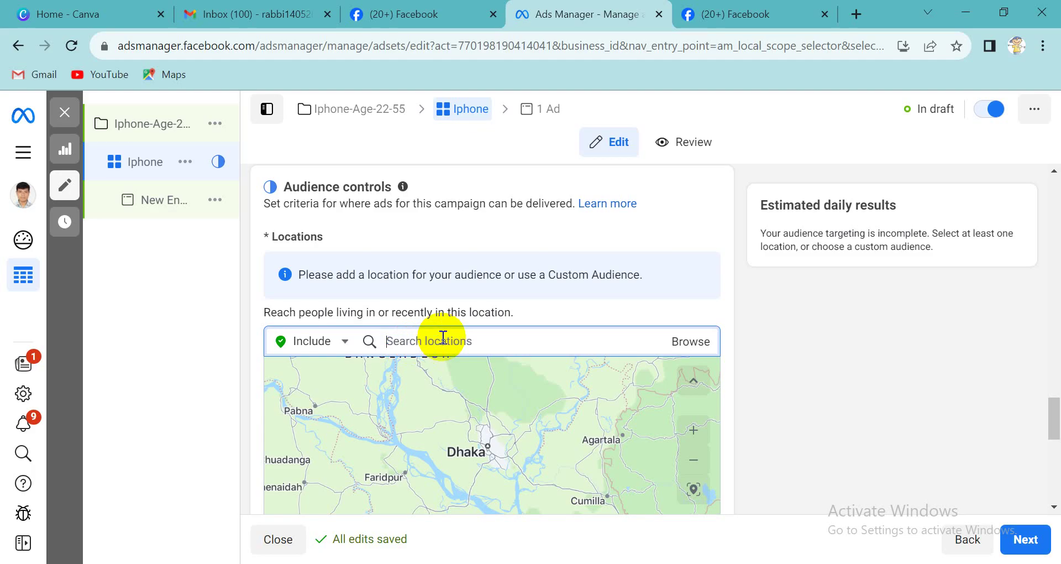
text(Bangladesh)
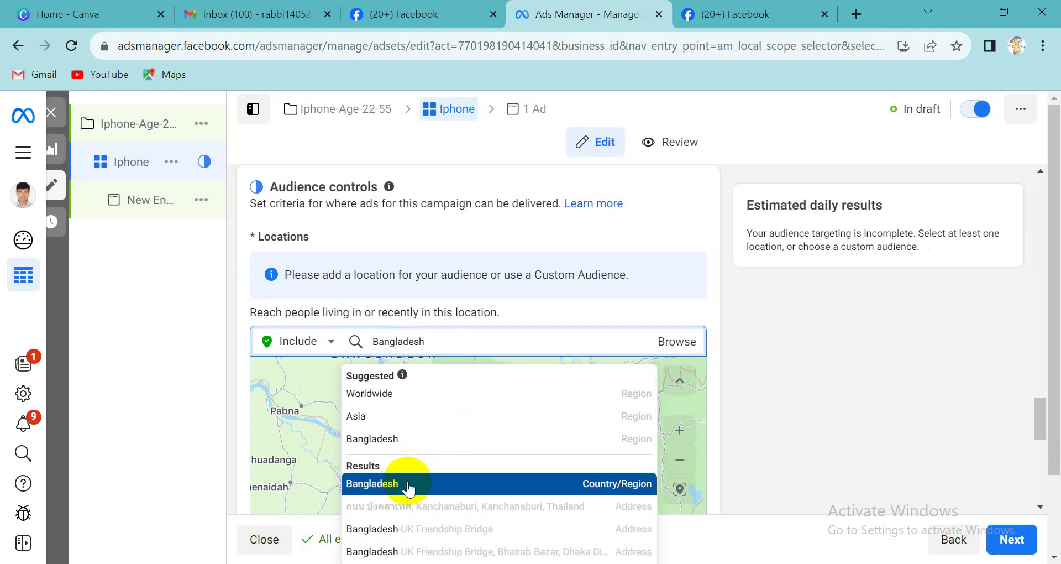
click(513, 482)
- Switch the ad set from Advantage+ audience to the original audience options
scroll(698, 315, down, 2)
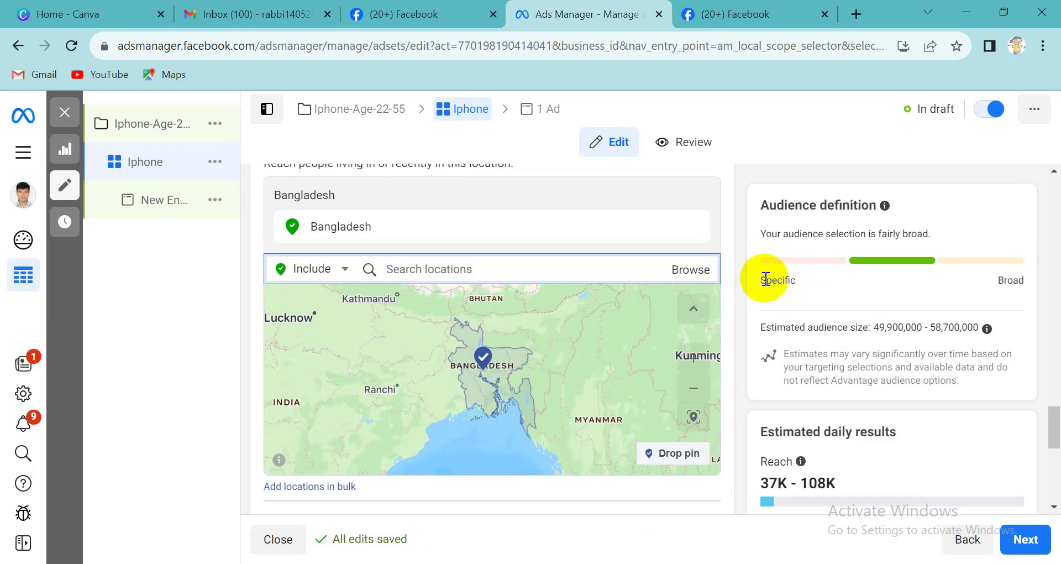
scroll(766, 279, down, 5)
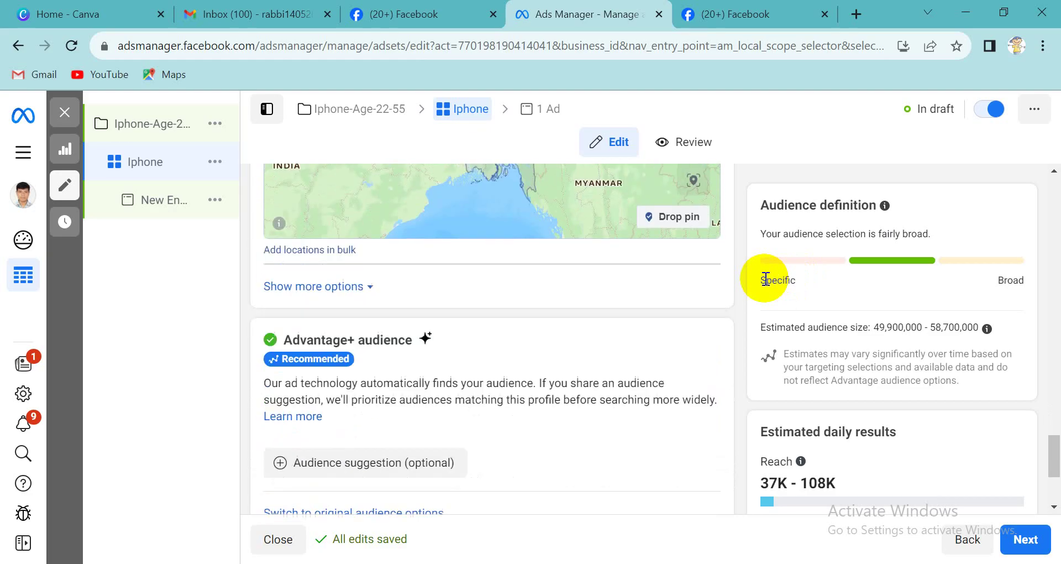
drag(282, 339, 404, 340)
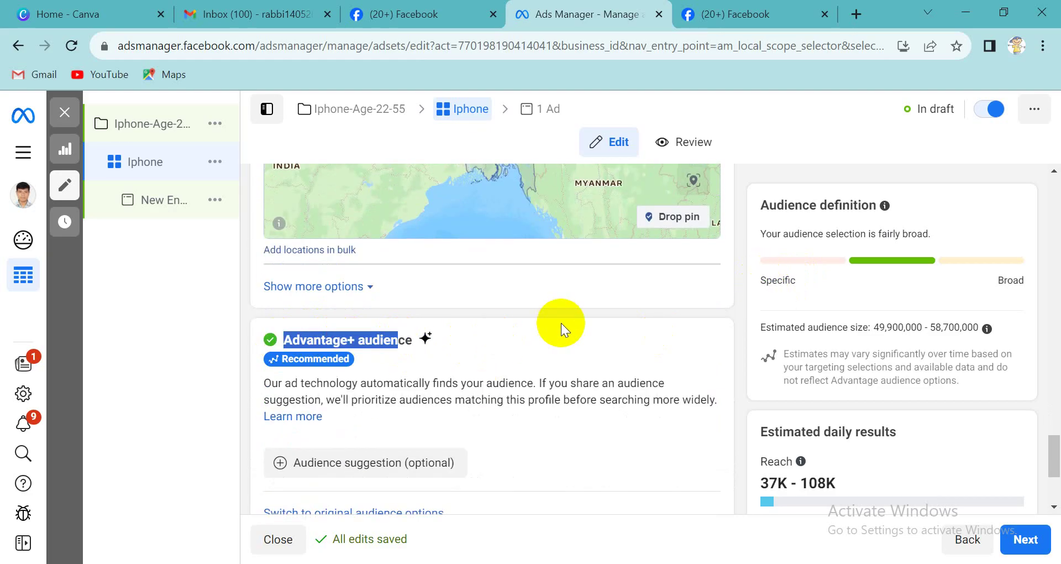
scroll(562, 323, down, 1)
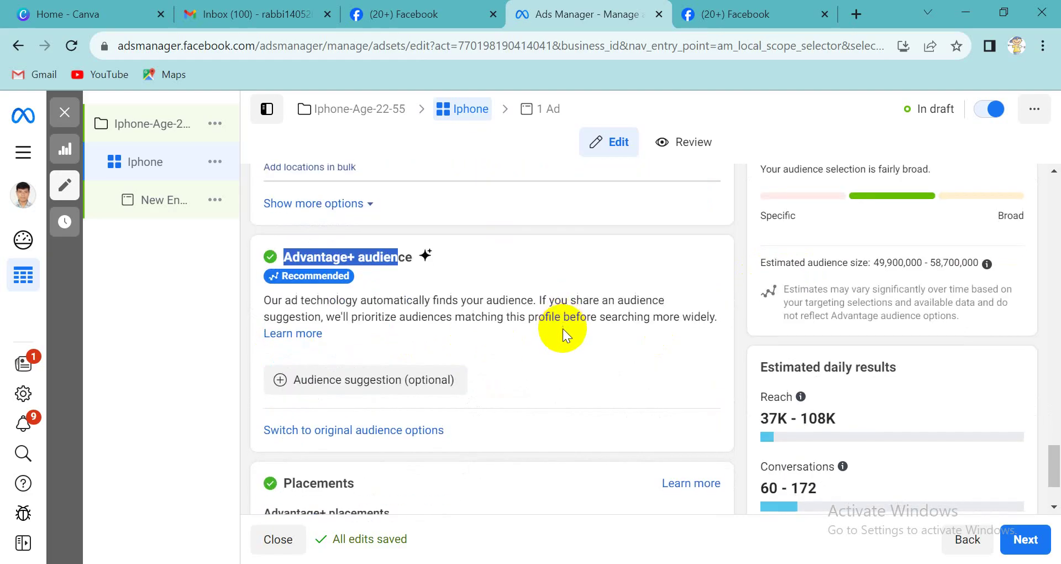
click(307, 432)
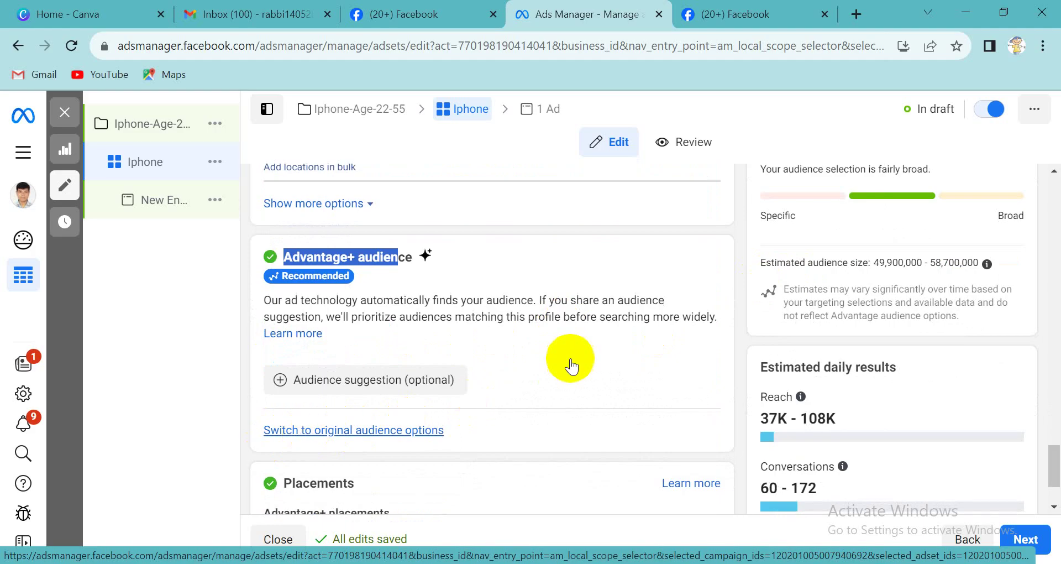
- Look through the original audience section, from custom audiences and locations to age, gender, detailed targeting and languages
scroll(593, 363, down, 3)
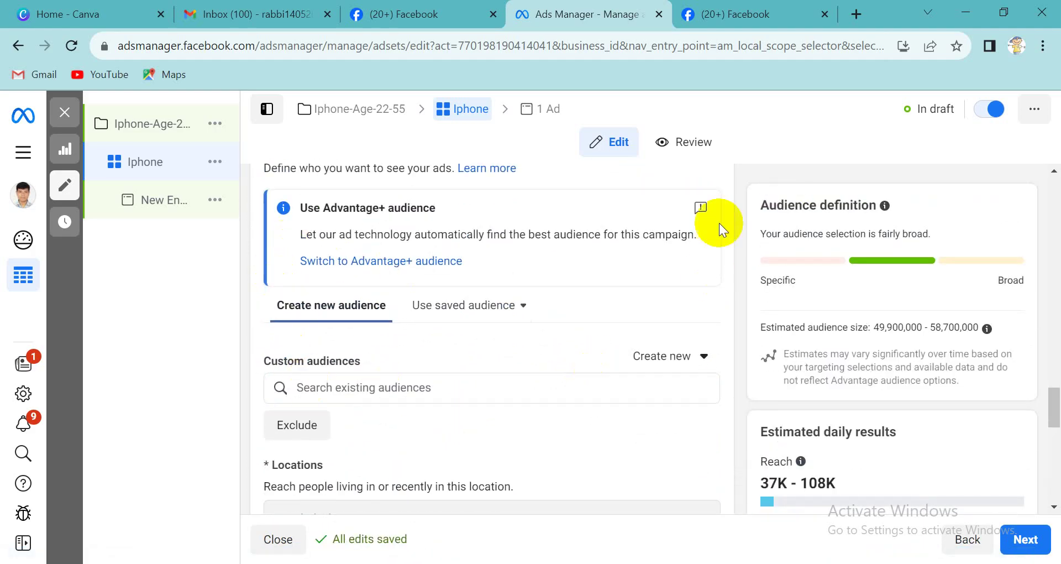
scroll(687, 260, up, 7)
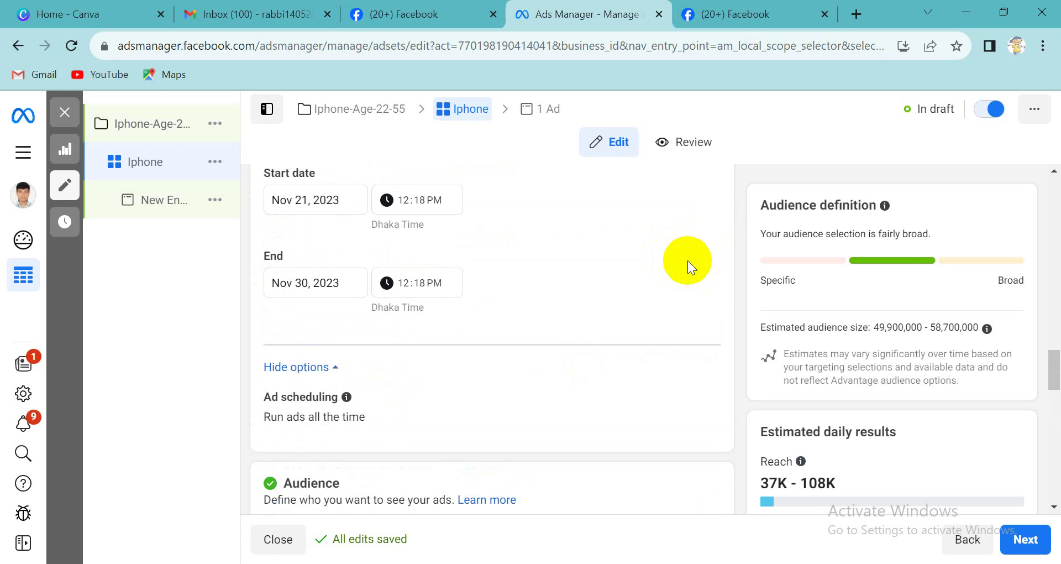
scroll(688, 260, down, 4)
scroll(691, 263, down, 6)
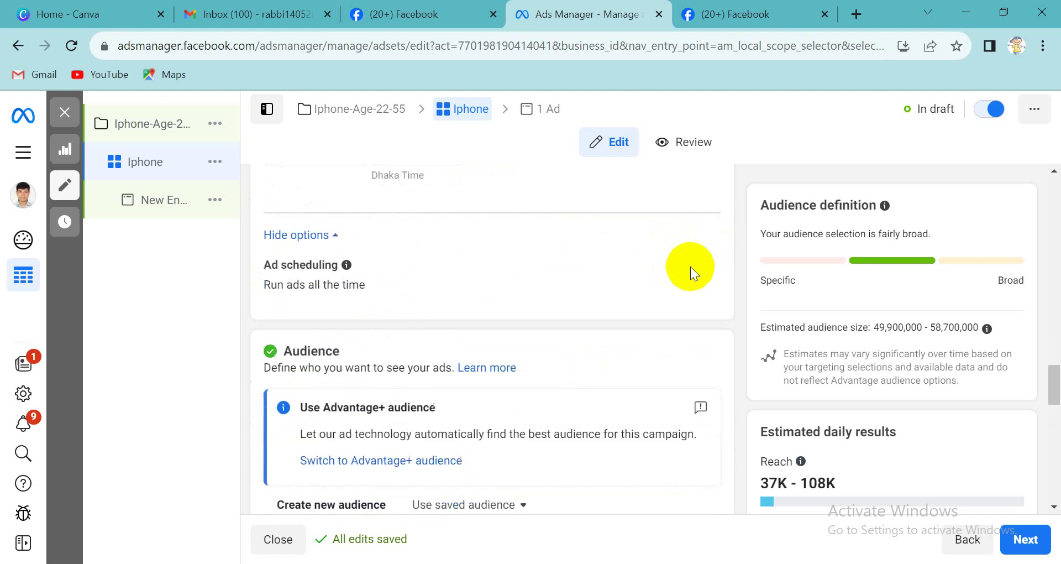
scroll(696, 260, up, 2)
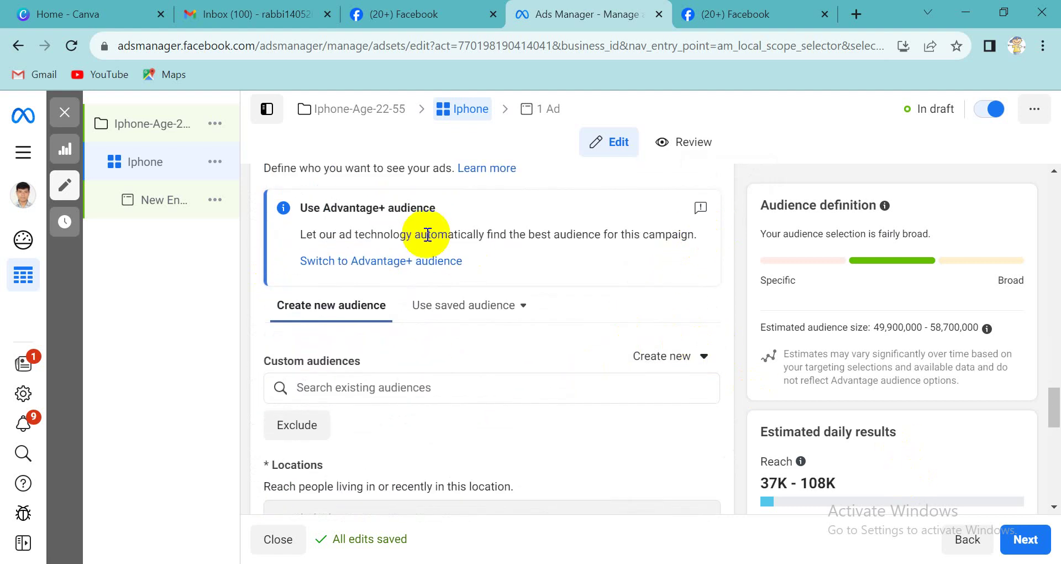
scroll(312, 365, down, 6)
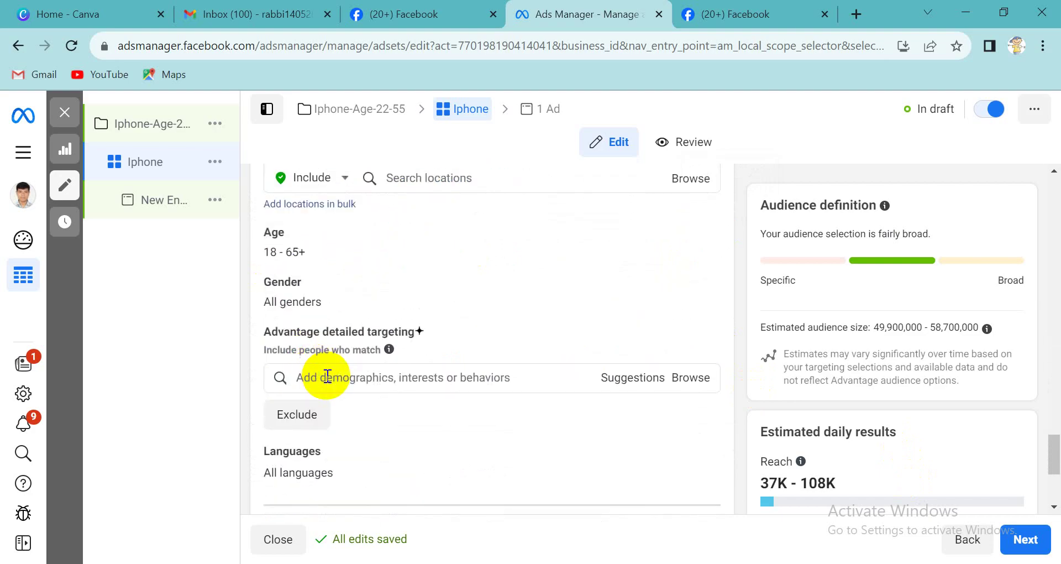
scroll(327, 375, up, 3)
- Open the audience's age range for editing and look at the minimum age choices, keeping 18
mouse_move(296, 294)
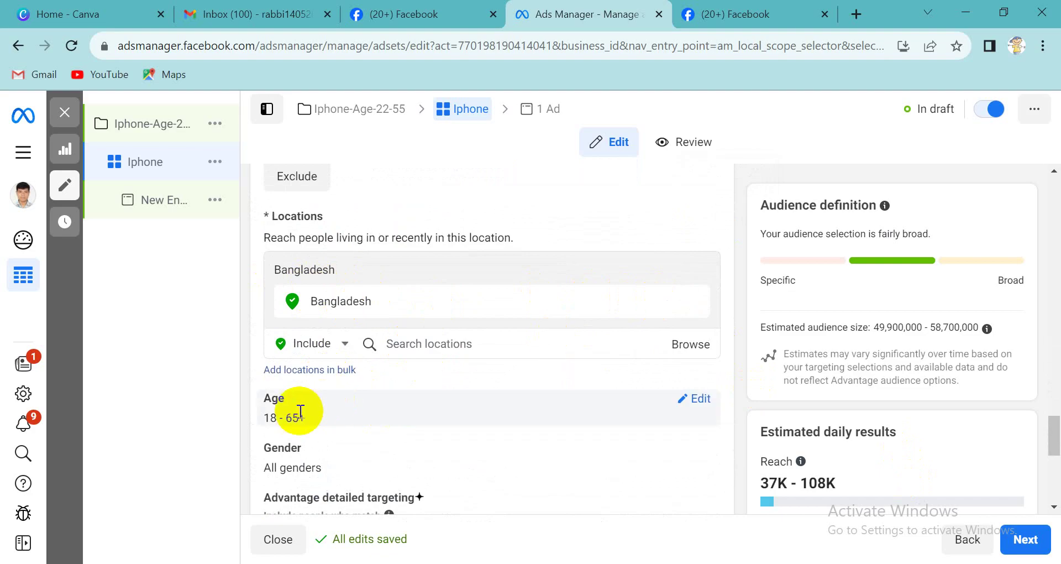
click(701, 399)
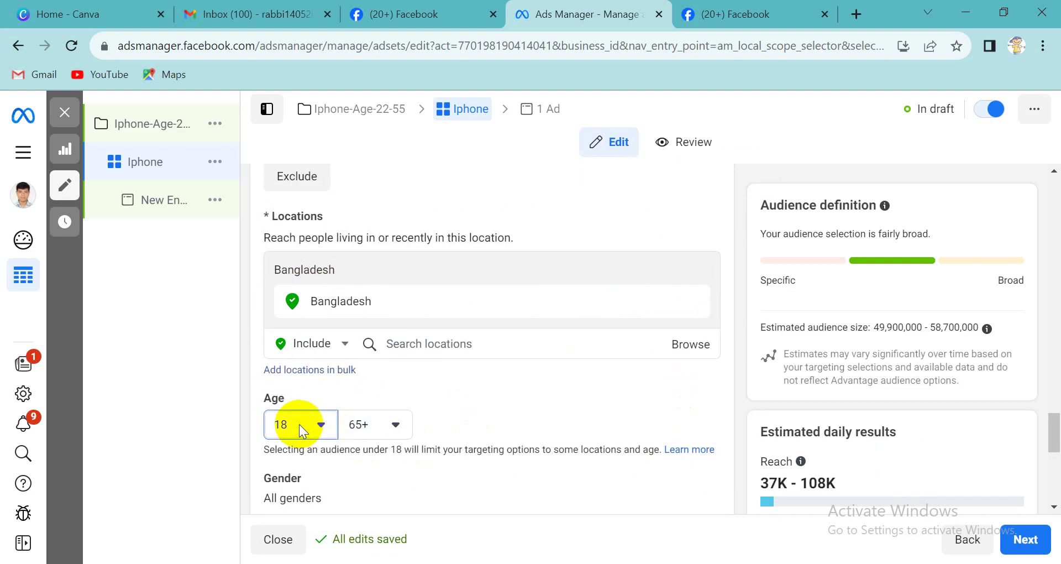
click(302, 427)
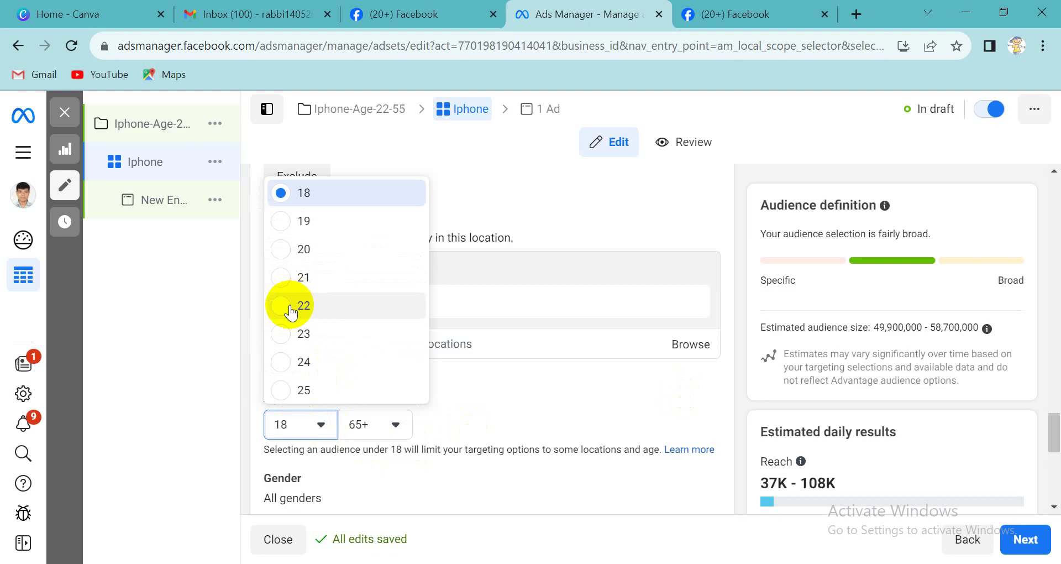
click(640, 426)
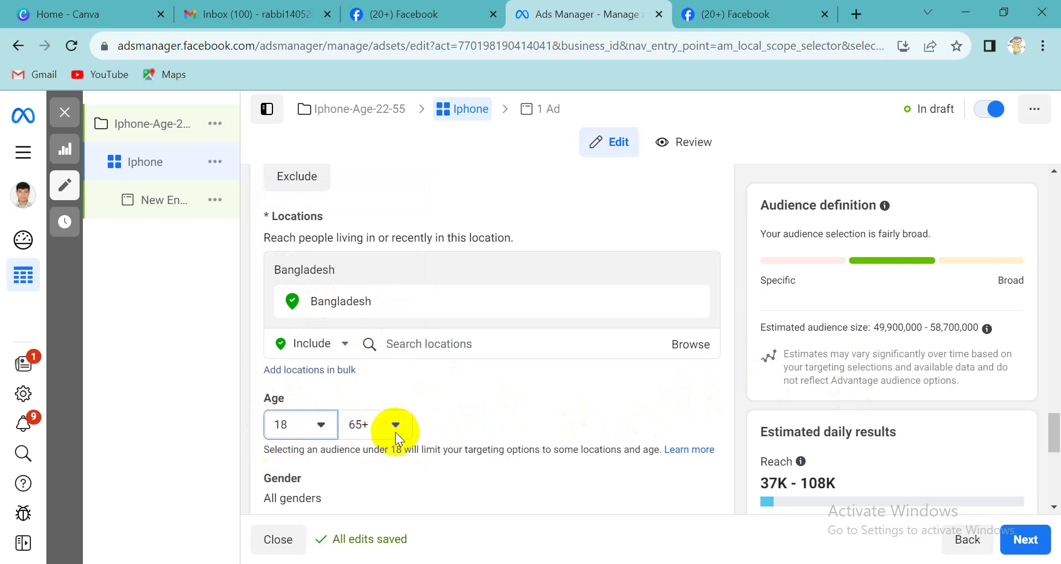
- Capture the estimated audience size area with the screenshot tool, mark the figure with a red freehand stroke, and discard the capture
mouse_move(330, 307)
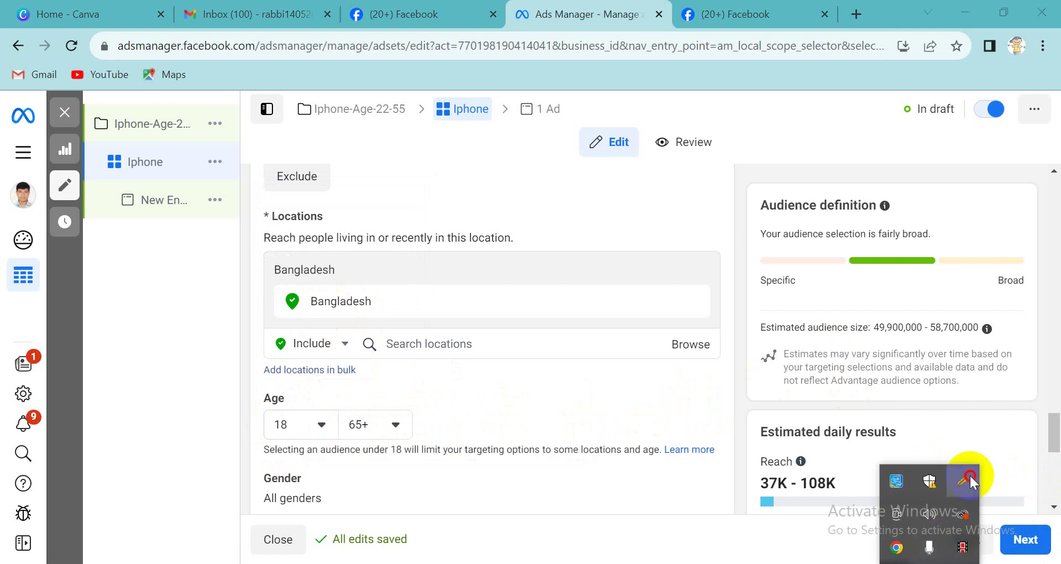
click(962, 480)
drag(725, 279, 1046, 354)
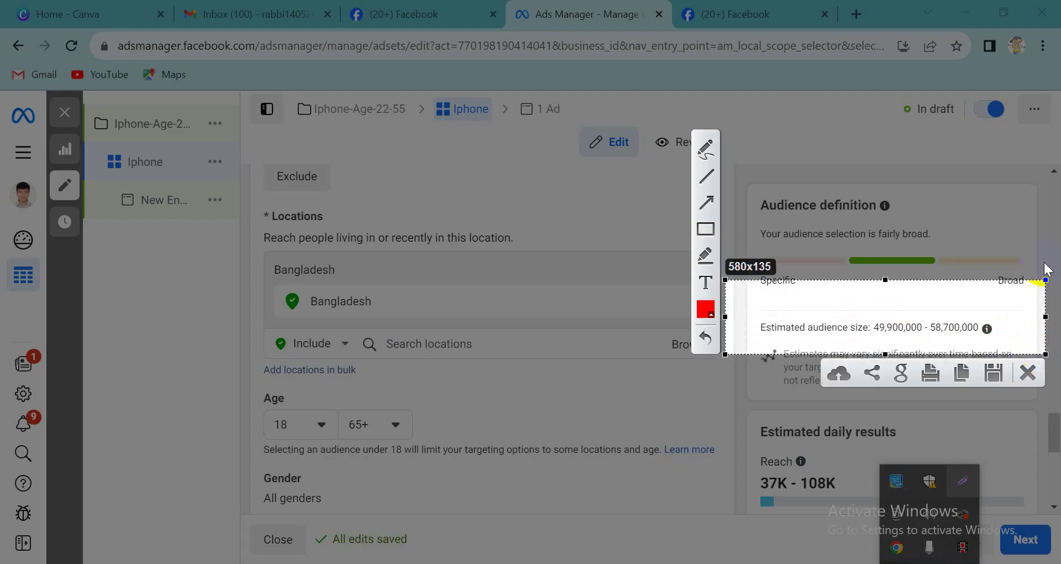
click(705, 148)
mouse_move(870, 325)
mouse_down()
mouse_move(898, 304)
mouse_move(907, 327)
mouse_move(925, 315)
mouse_move(923, 326)
mouse_move(845, 327)
mouse_up()
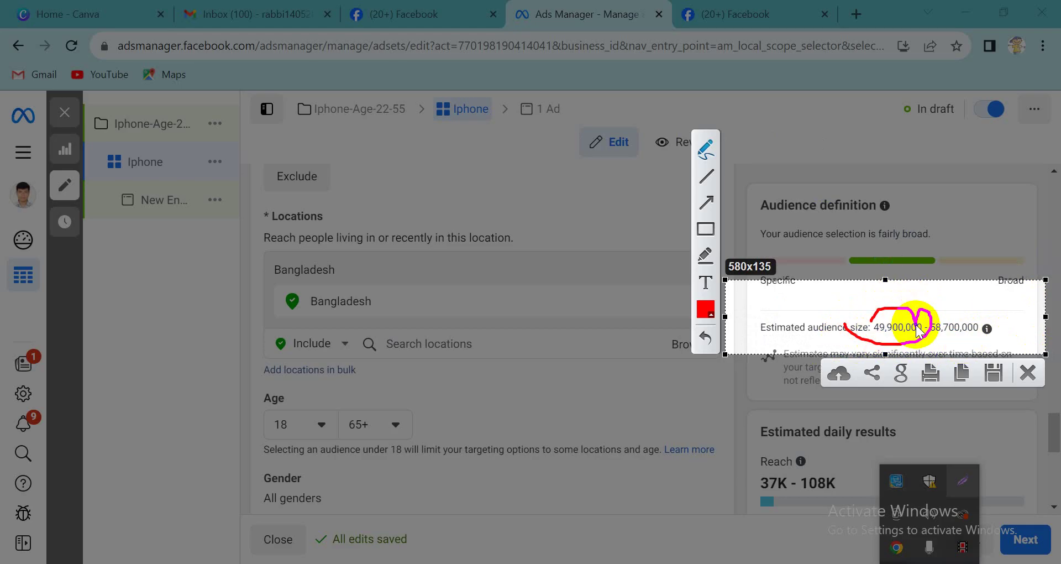
click(1029, 375)
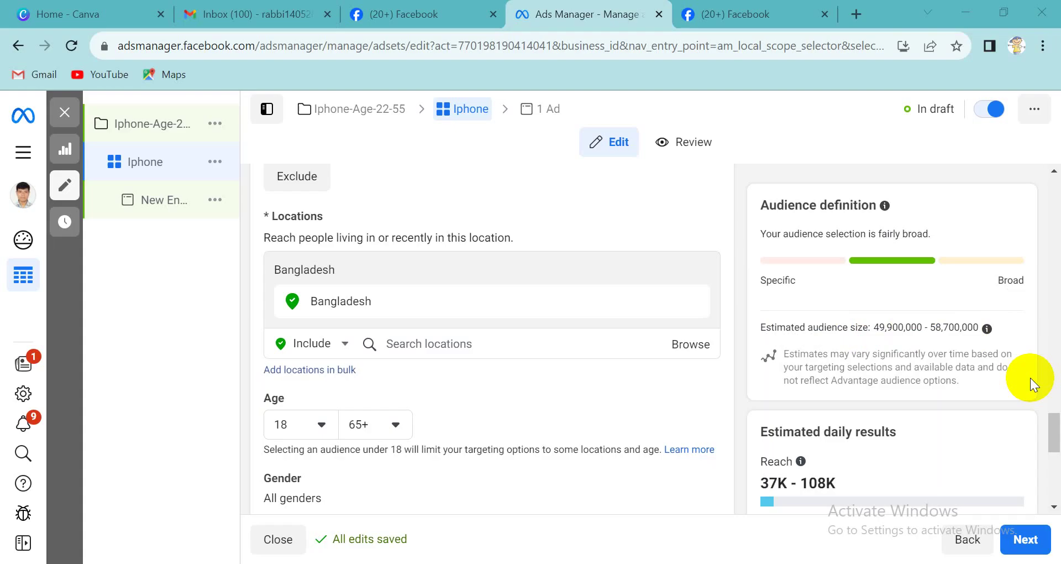
- Read the explanation of how the estimated audience size is calculated
mouse_move(987, 333)
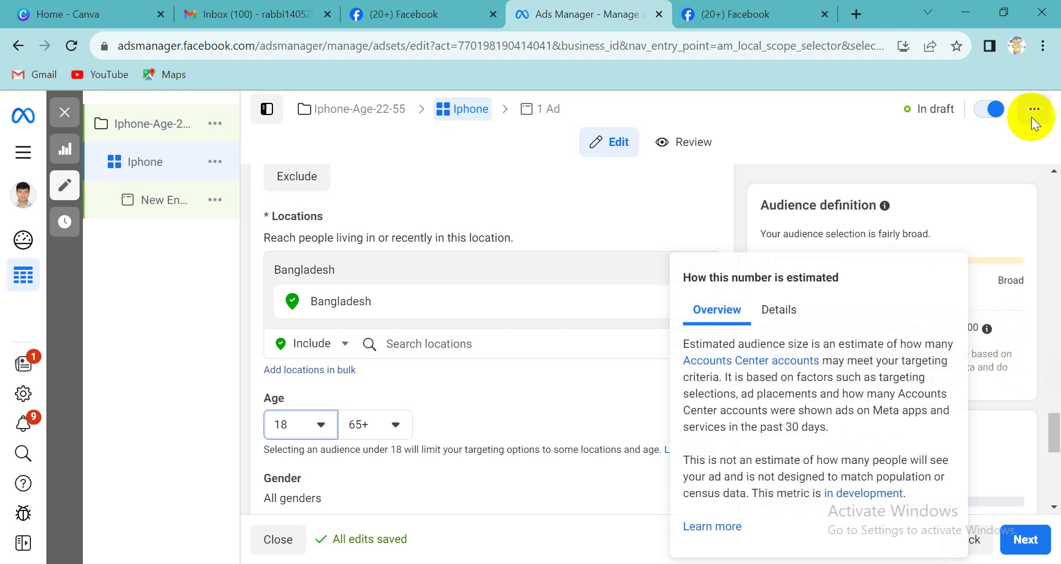
drag(886, 327, 909, 325)
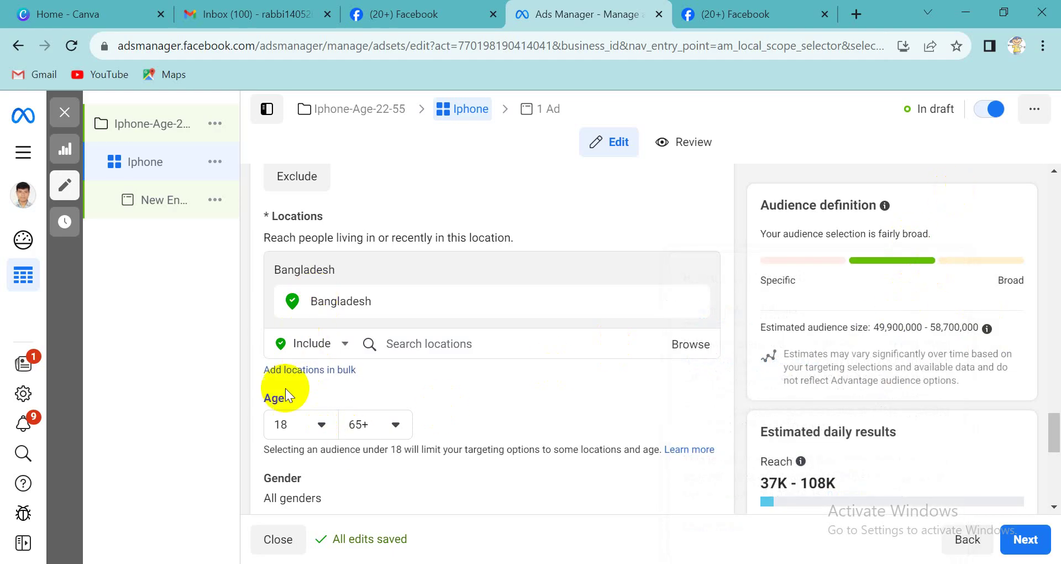
- Set the audience's age range to 22 through 55 and check the estimated audience size
click(313, 427)
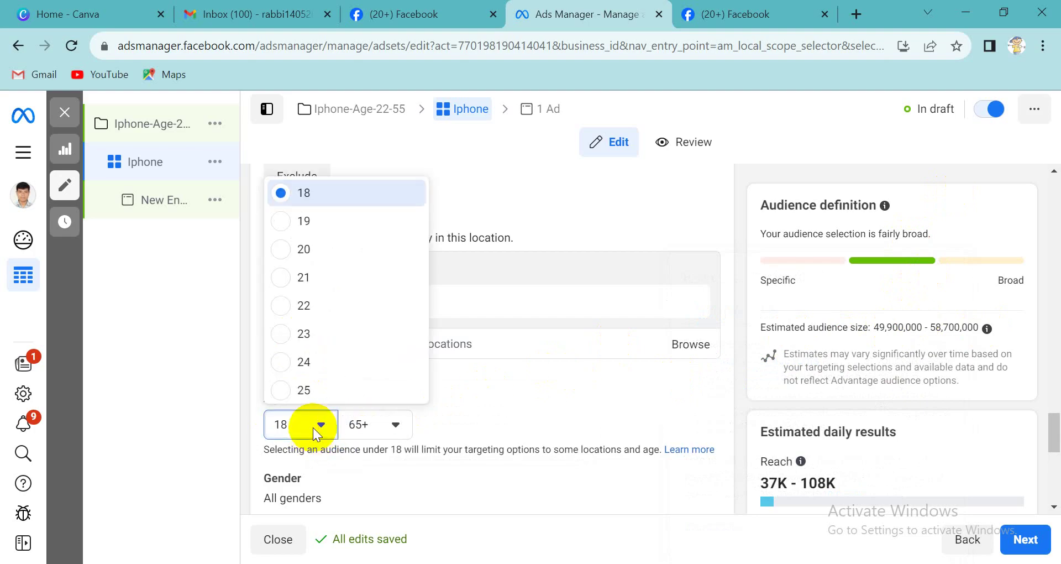
click(325, 308)
click(395, 418)
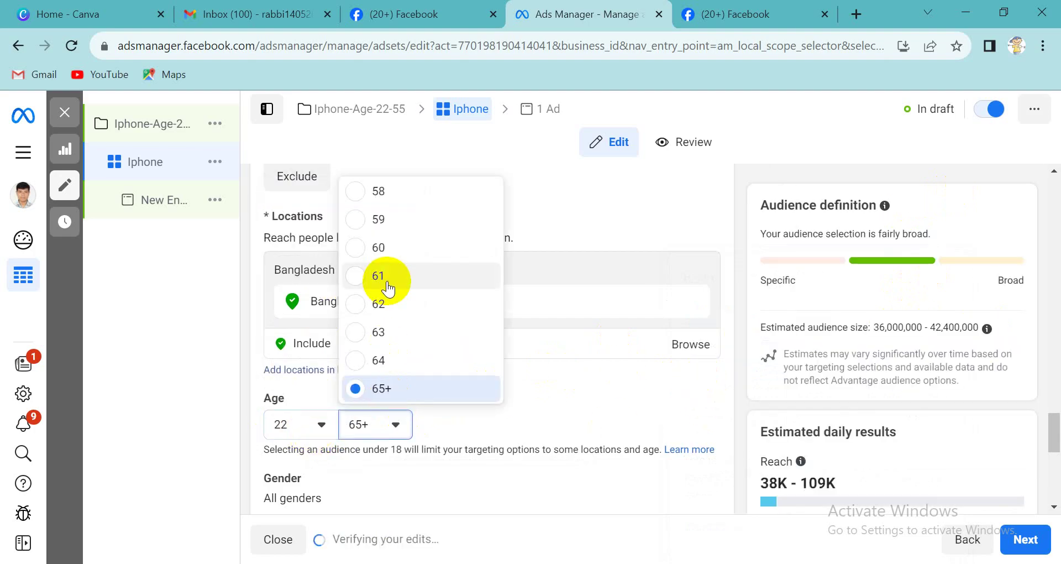
scroll(386, 317, up, 5)
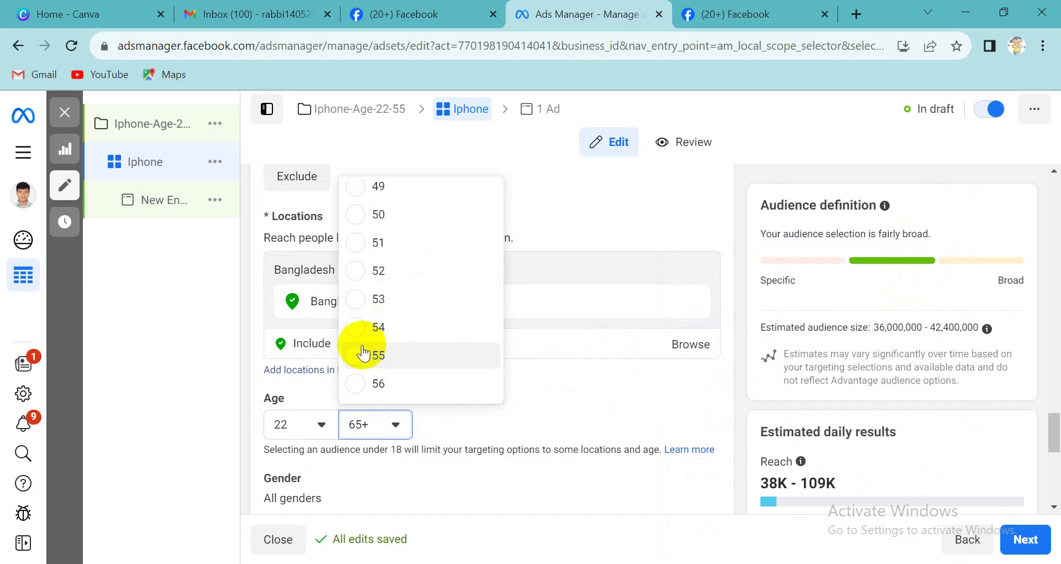
key(Return)
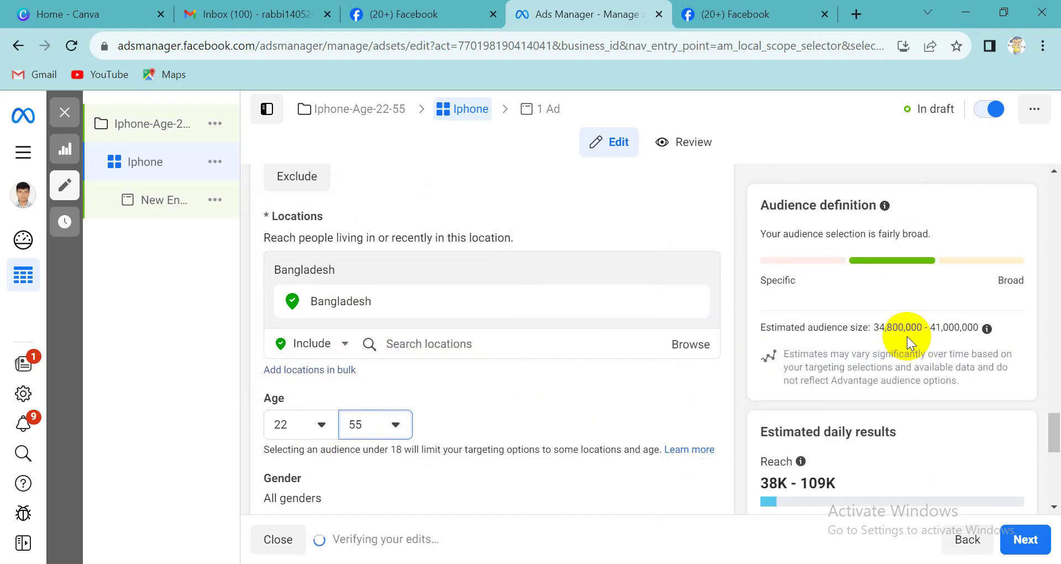
drag(870, 326, 969, 322)
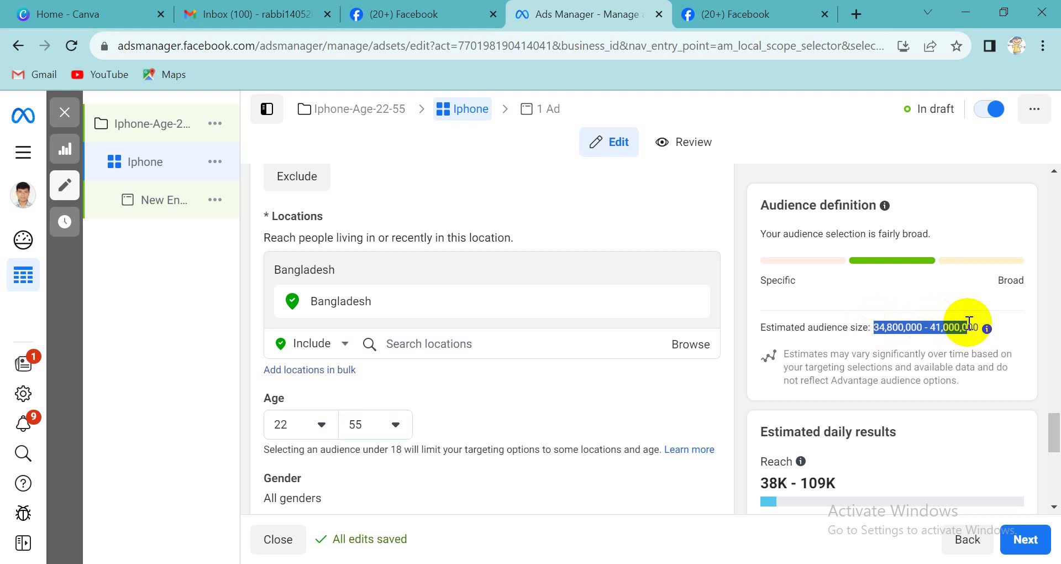
click(765, 327)
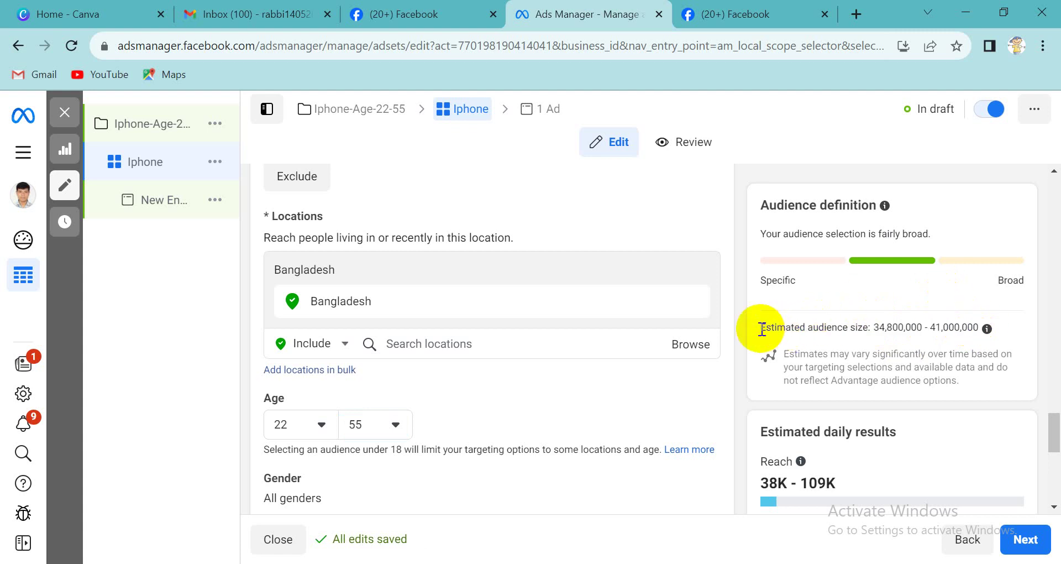
- Open the audience's gender for editing, try Women and Men, and check the estimated audience size for Men
scroll(723, 321, down, 1)
scroll(722, 317, down, 2)
mouse_move(312, 400)
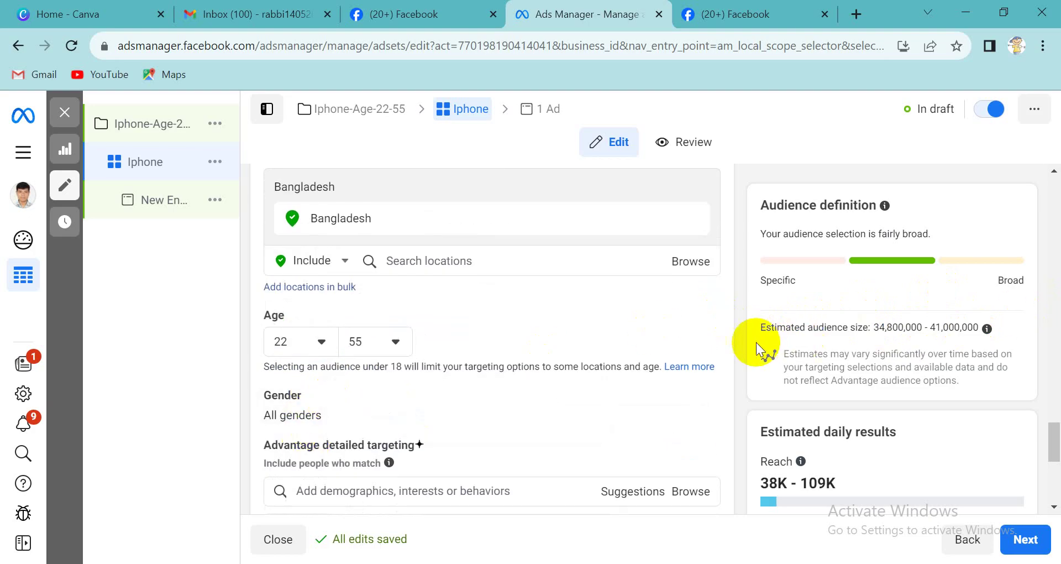
scroll(755, 342, down, 1)
click(691, 312)
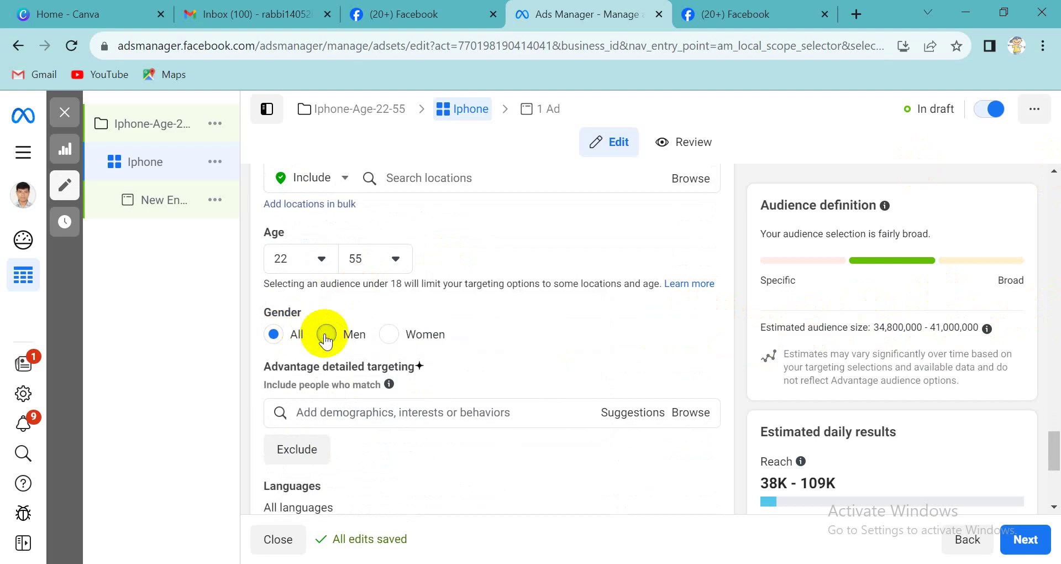
click(326, 335)
click(407, 338)
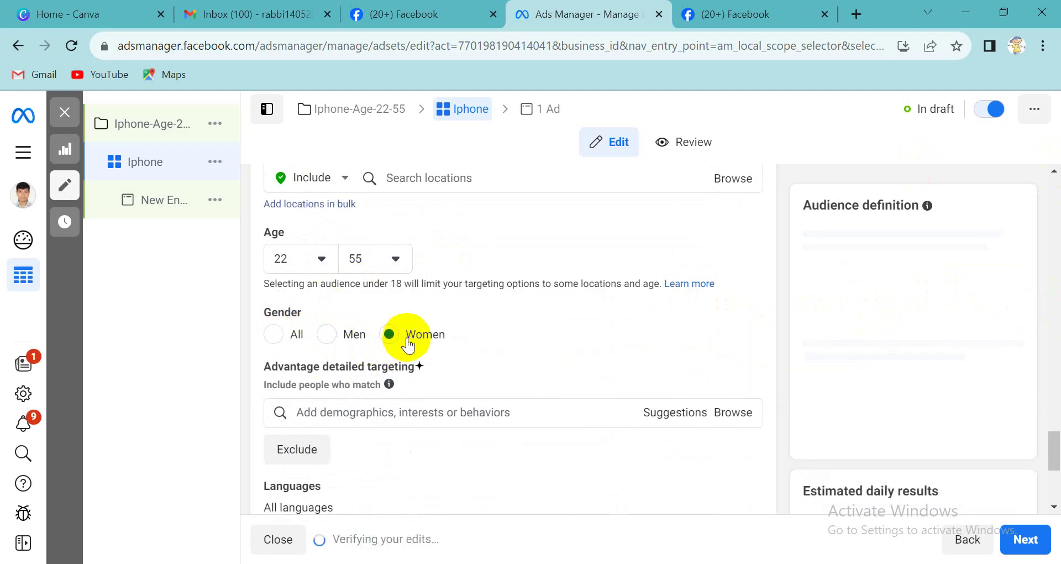
click(329, 337)
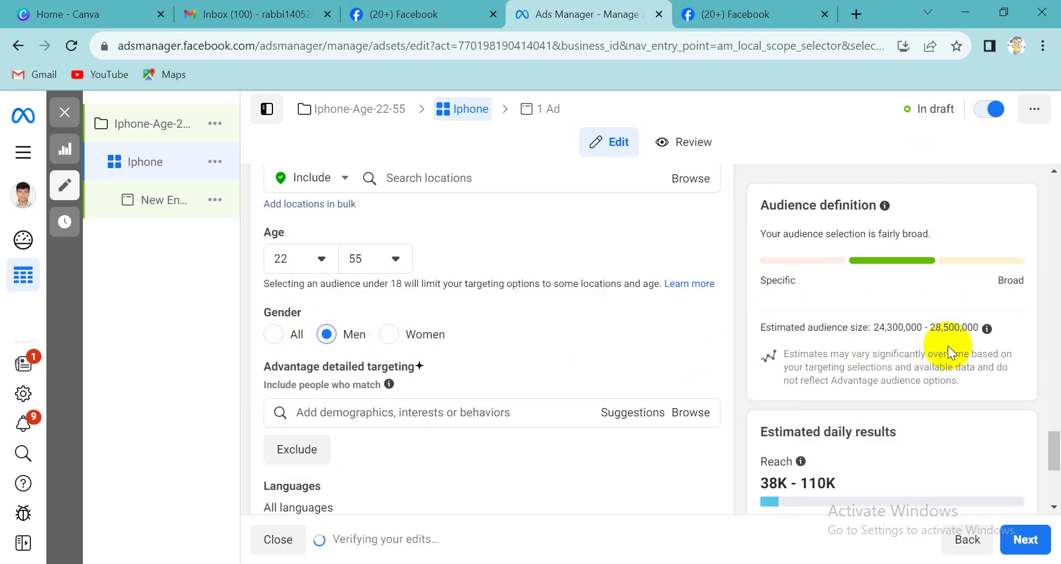
drag(869, 326, 919, 331)
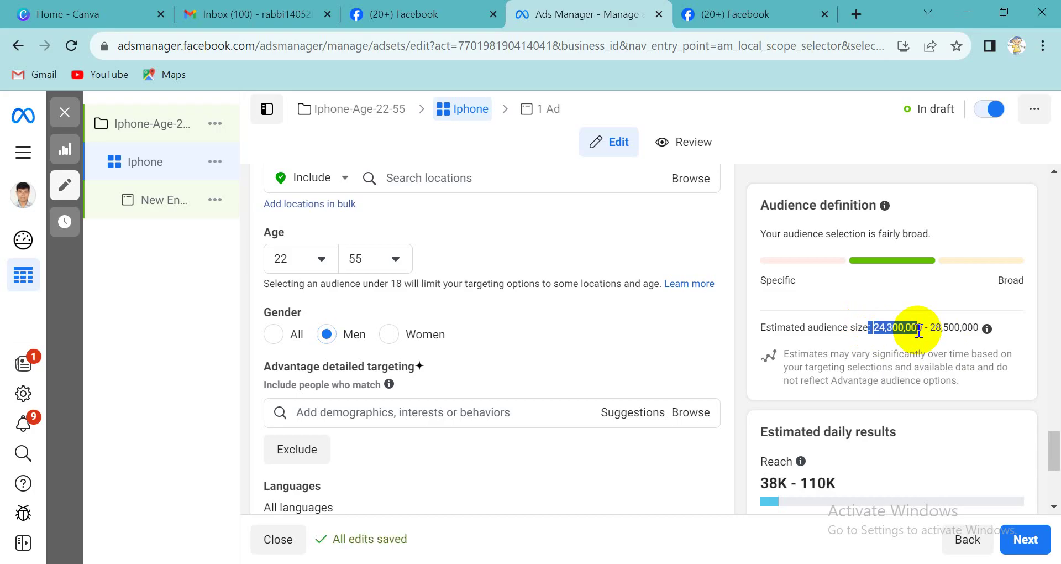
click(919, 330)
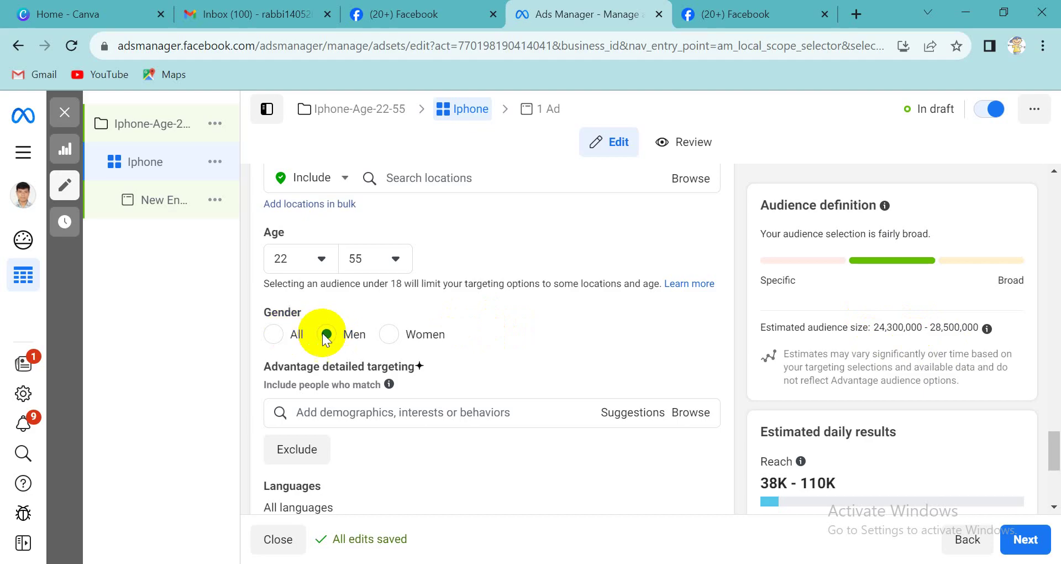
- Try Women as the audience's gender, check the estimated audience size, and set the gender back to All
click(389, 333)
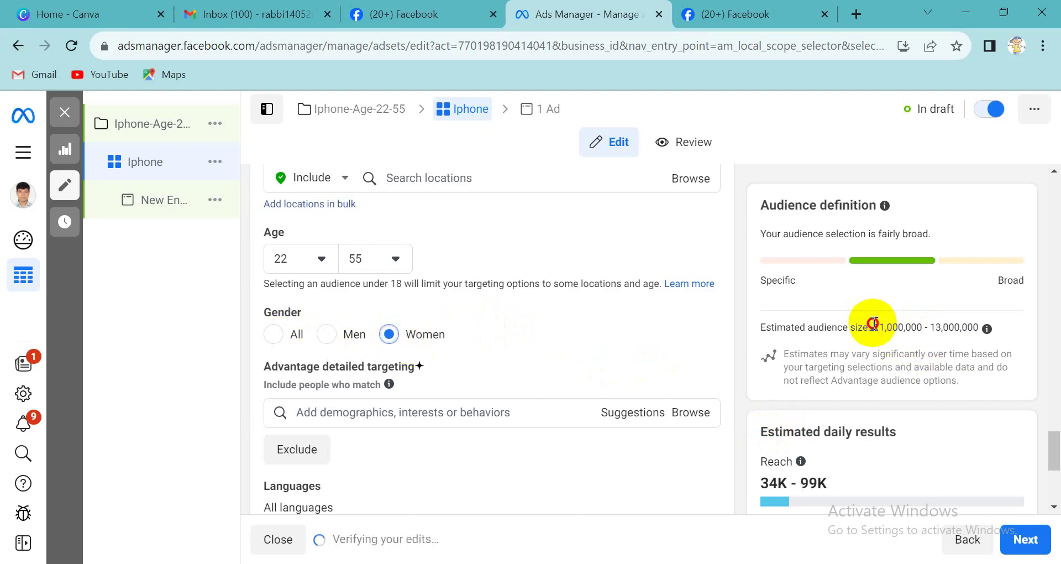
drag(873, 326, 916, 330)
click(909, 337)
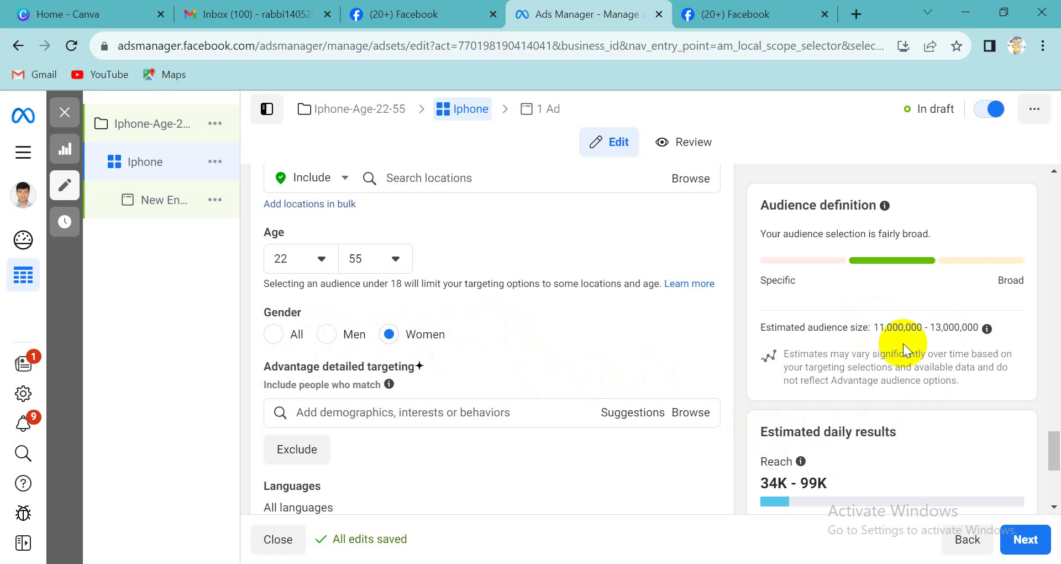
click(273, 335)
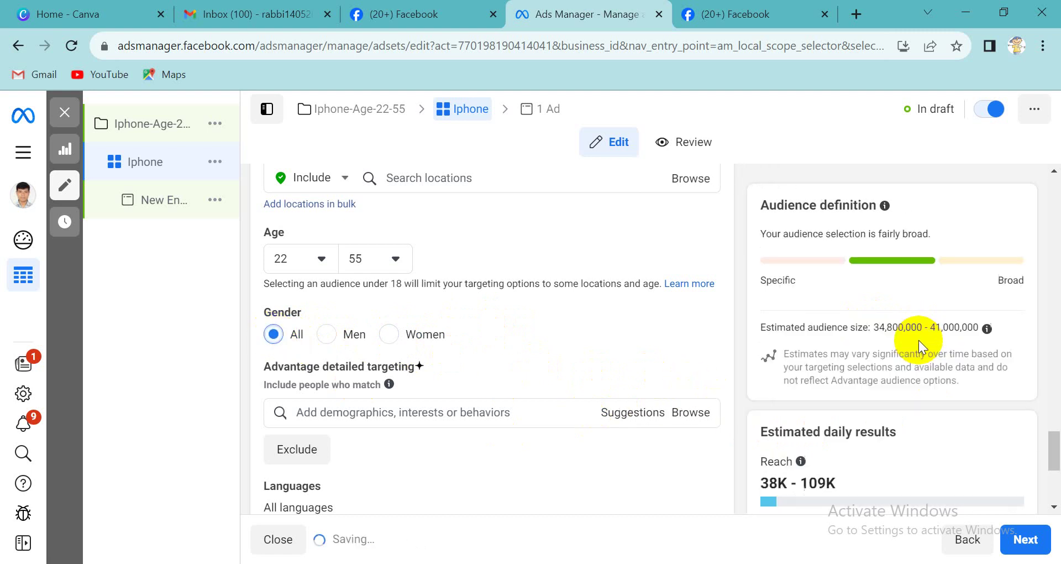
drag(867, 327, 922, 327)
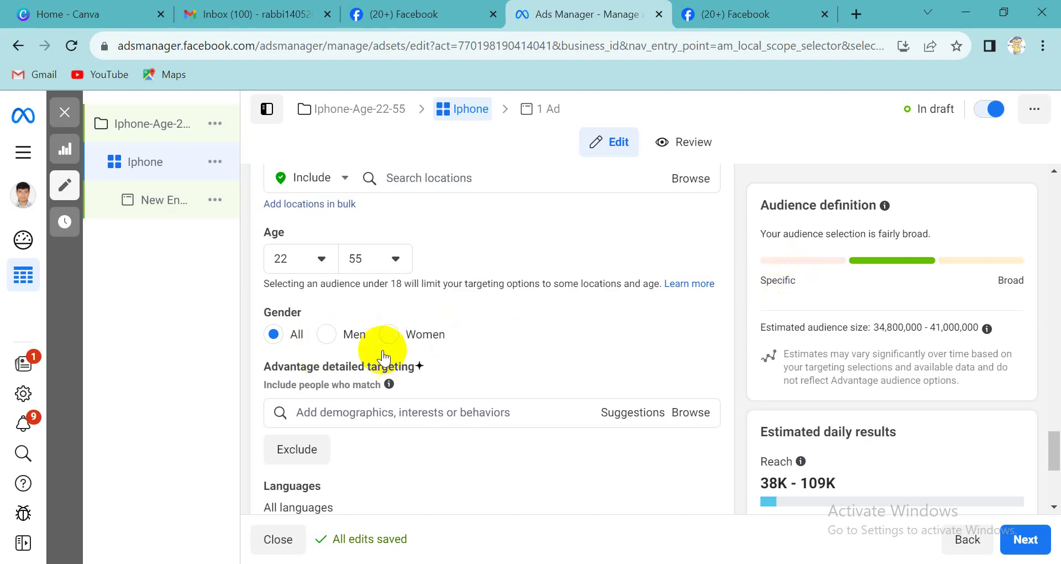
- Look at the Advantage detailed targeting section, its search field, and the categories offered for browsing
scroll(753, 319, down, 1)
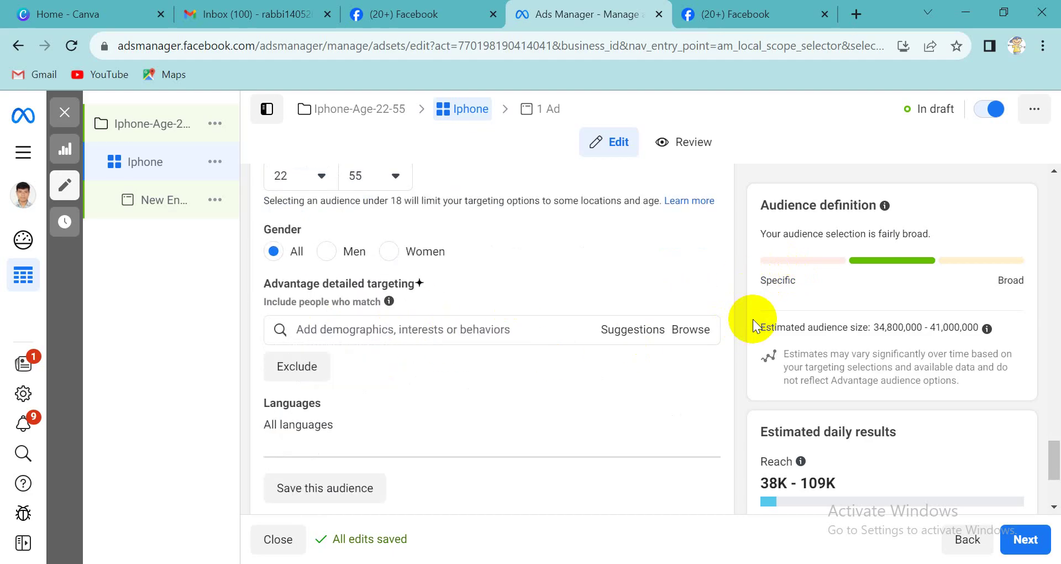
click(308, 328)
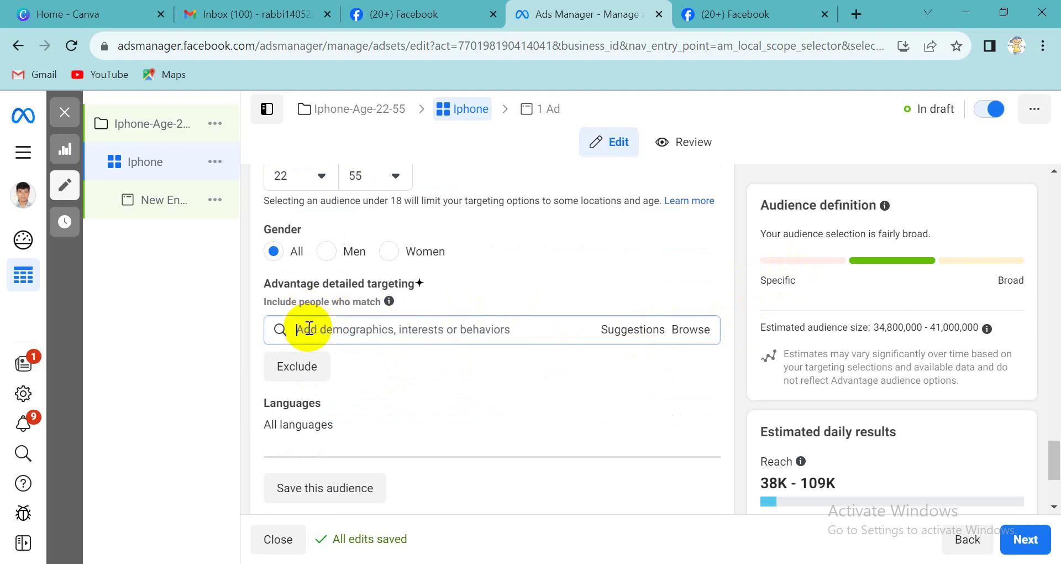
click(269, 295)
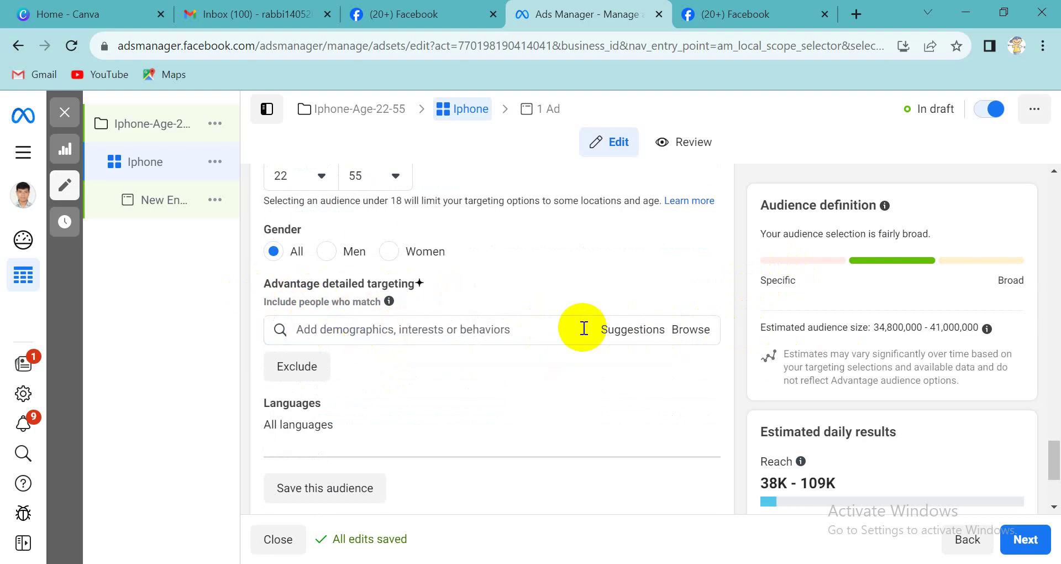
click(326, 330)
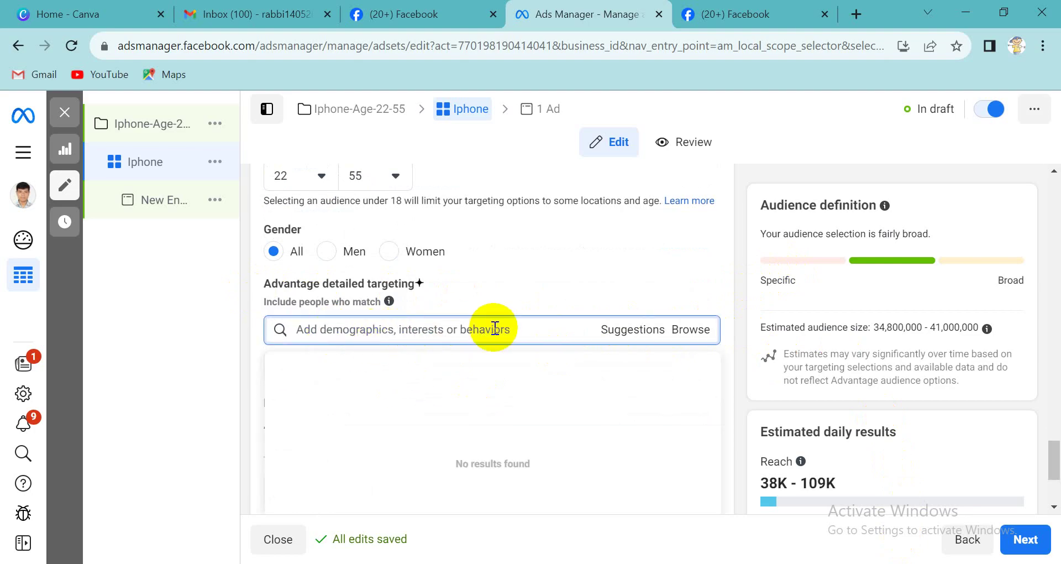
click(751, 311)
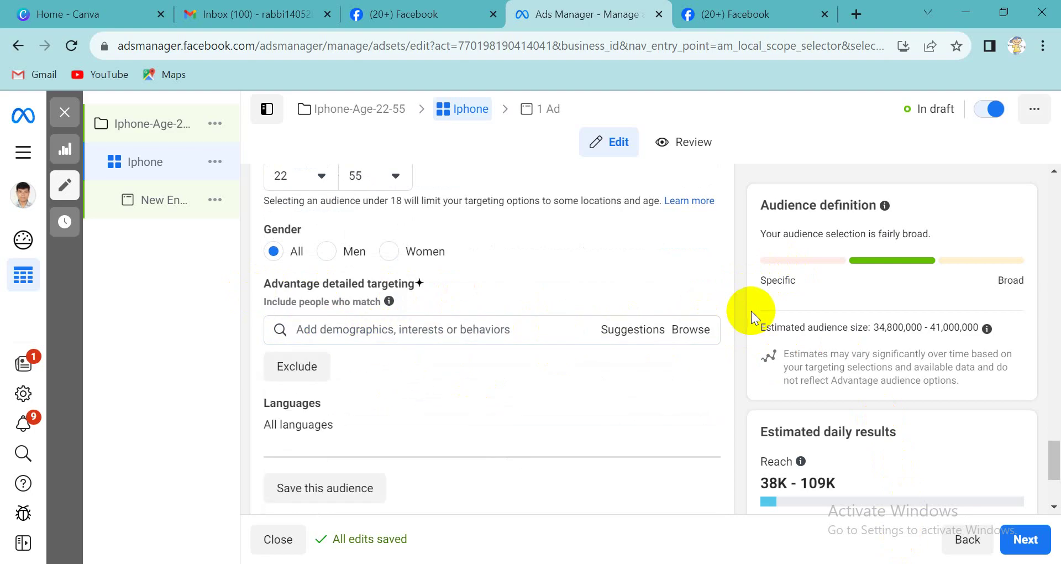
click(495, 326)
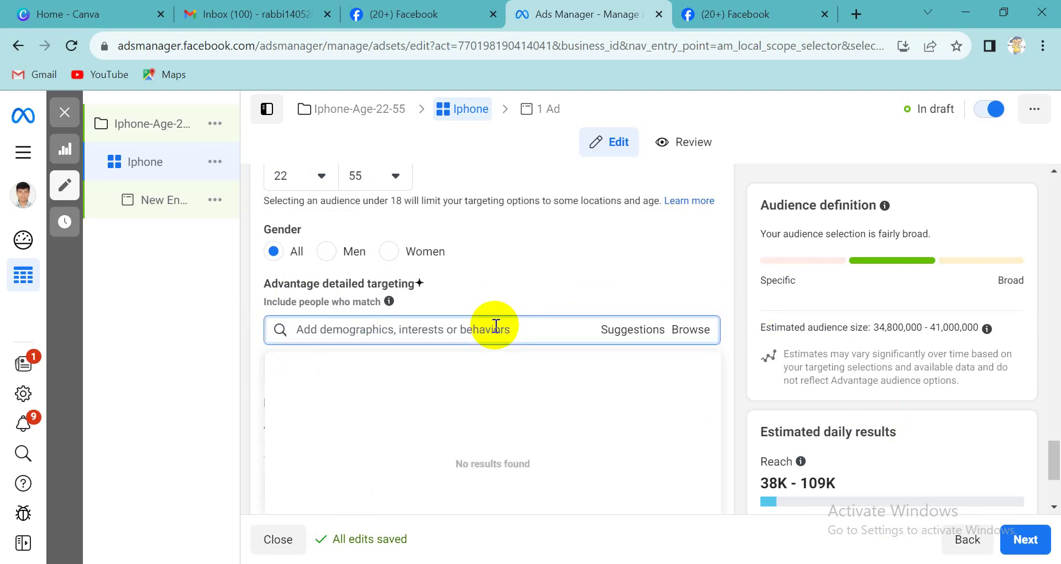
click(697, 332)
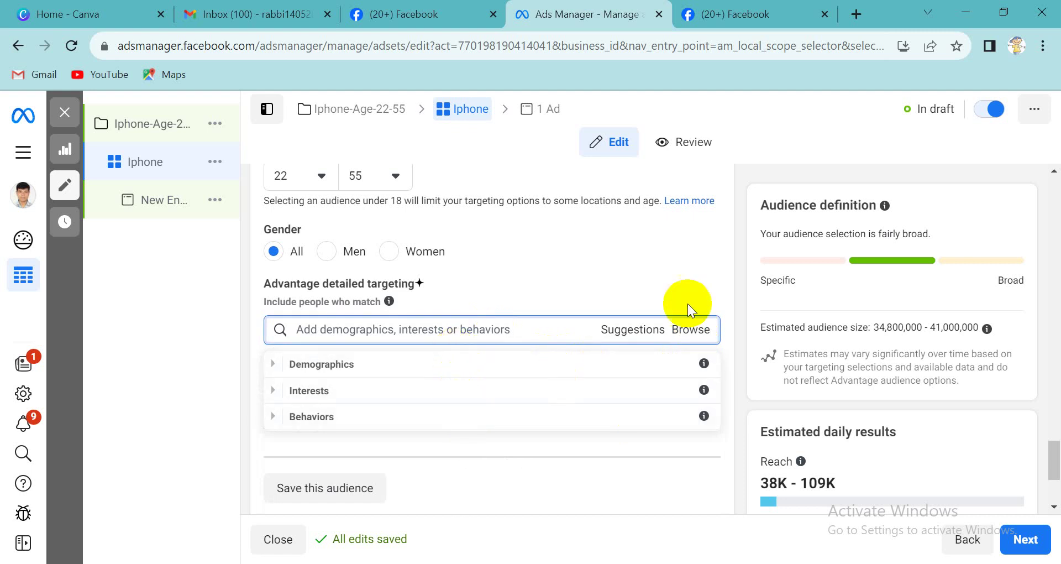
click(727, 250)
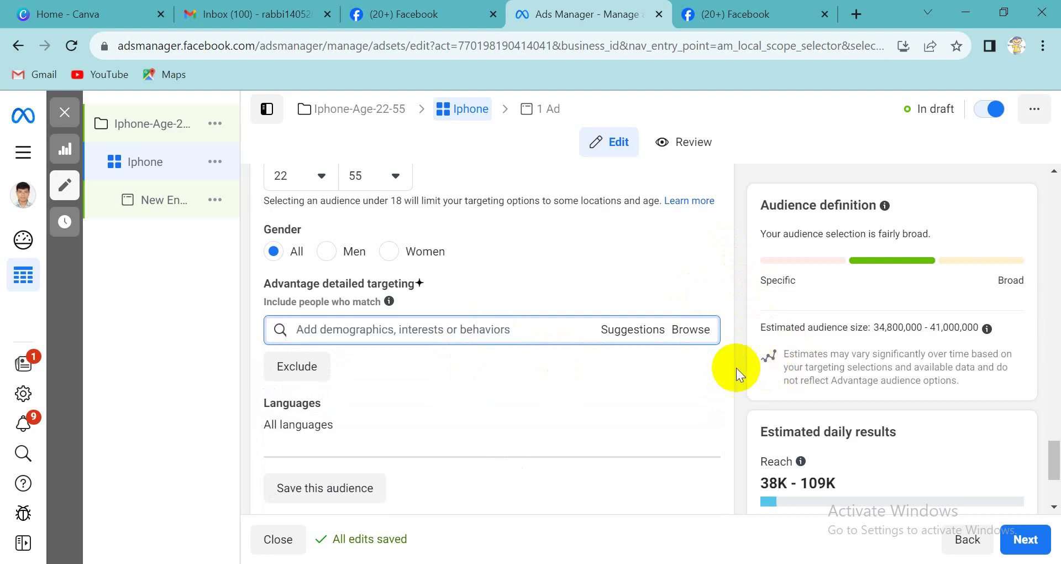
click(270, 285)
drag(269, 285, 418, 286)
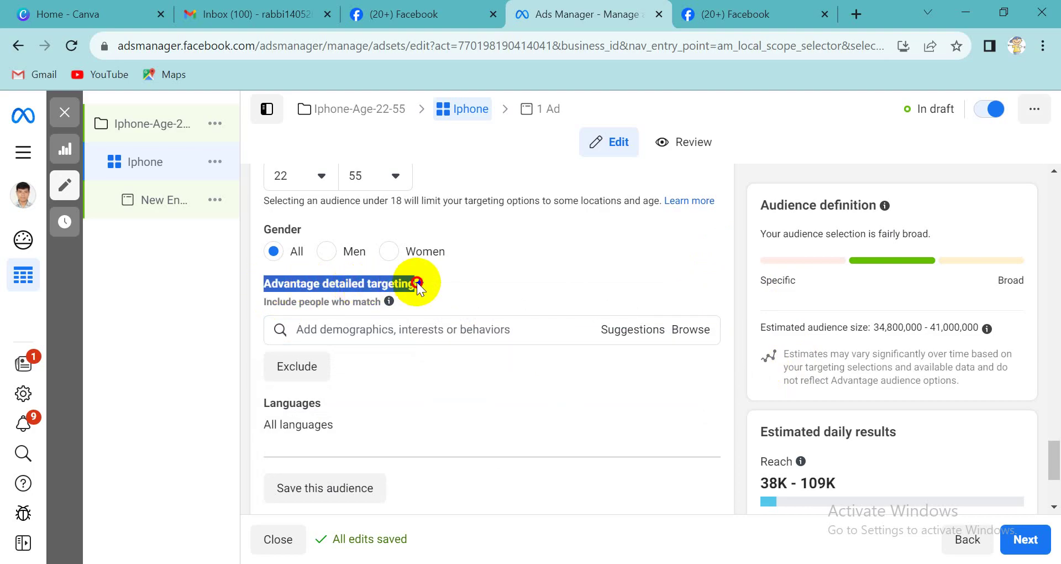
click(753, 279)
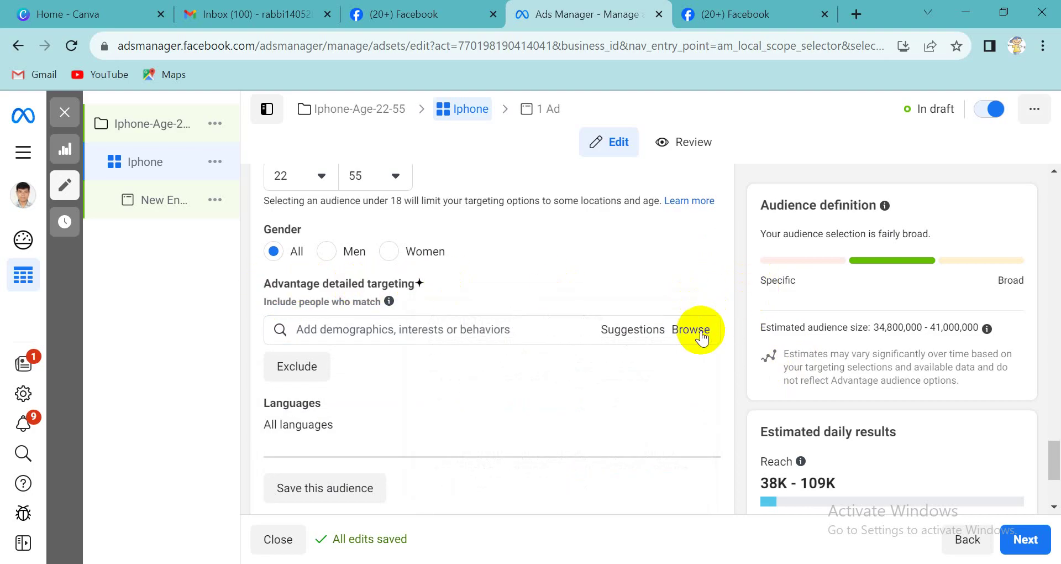
- Browse the detailed targeting categories and look at the Education options under Demographics
click(481, 328)
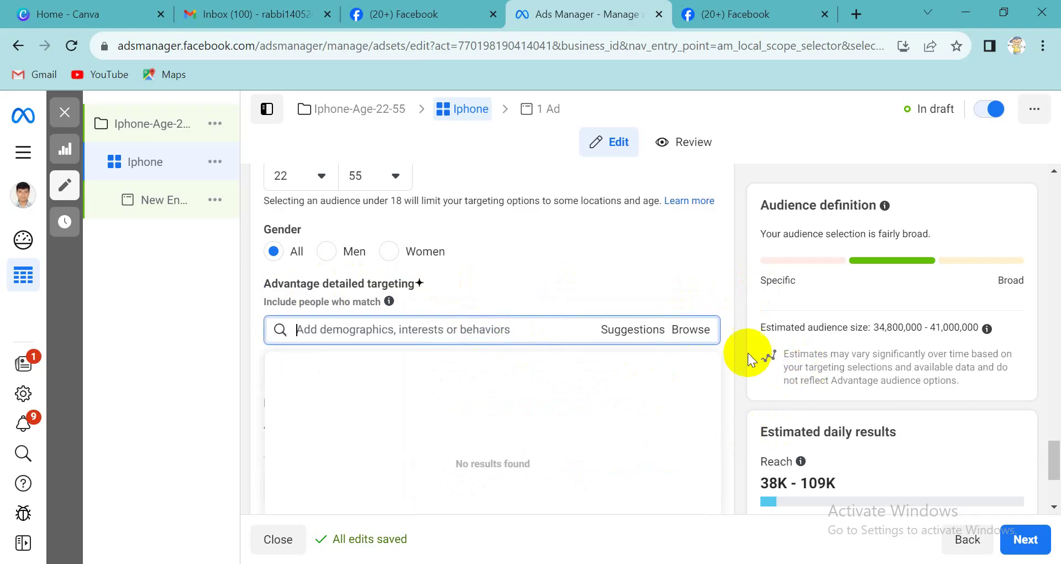
click(692, 330)
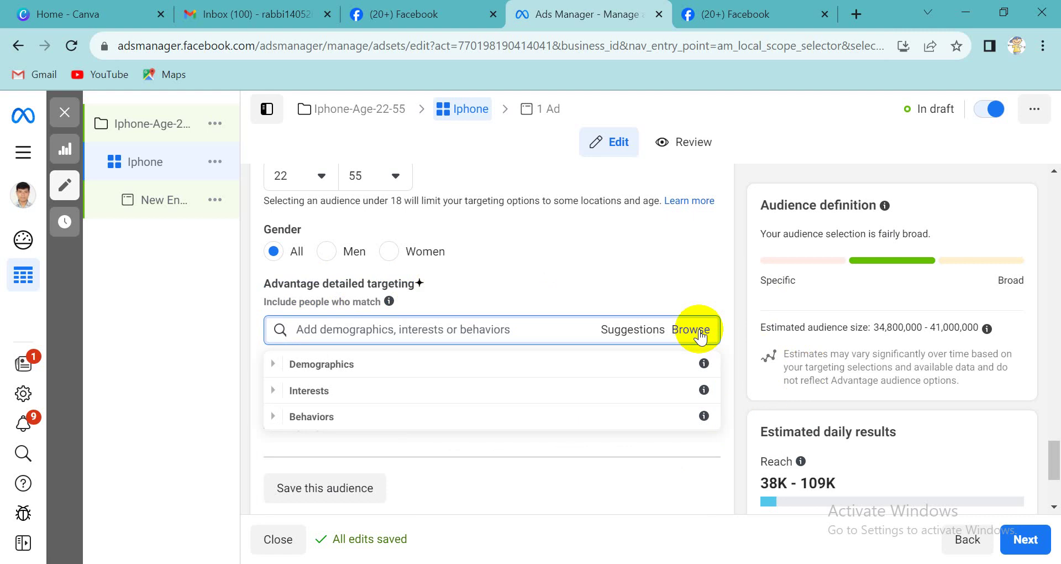
click(273, 363)
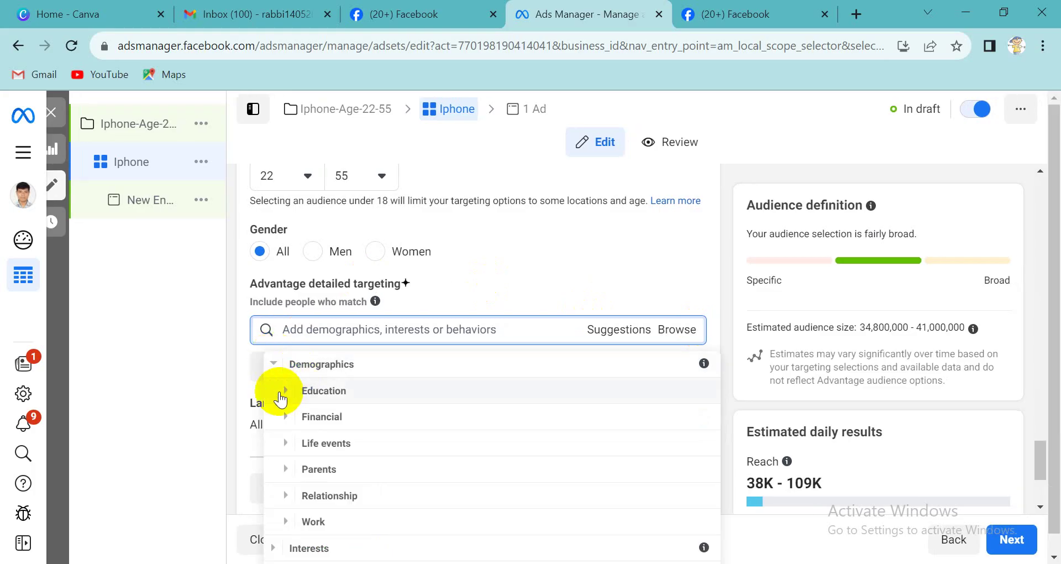
click(282, 393)
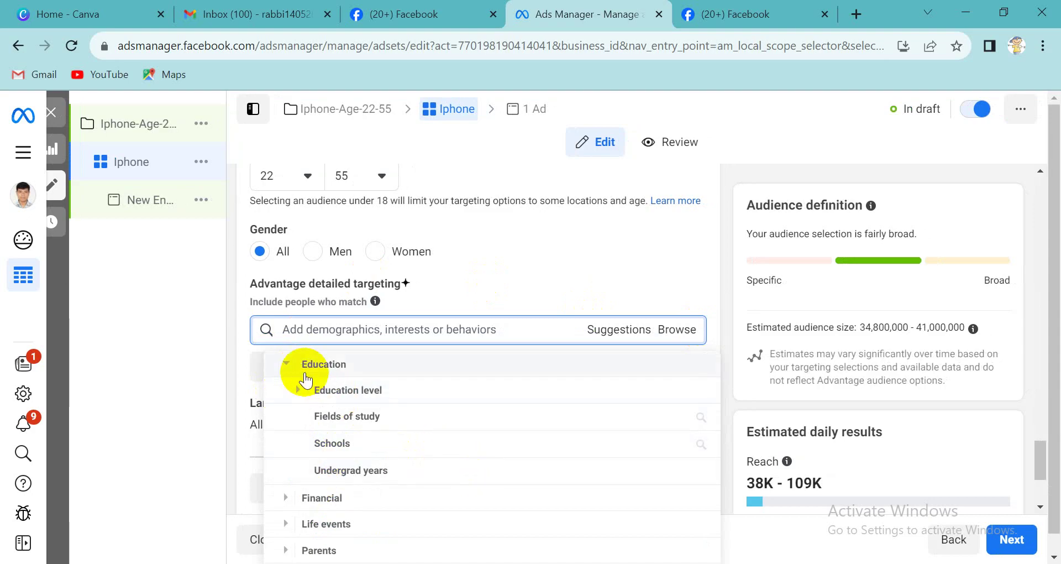
click(289, 367)
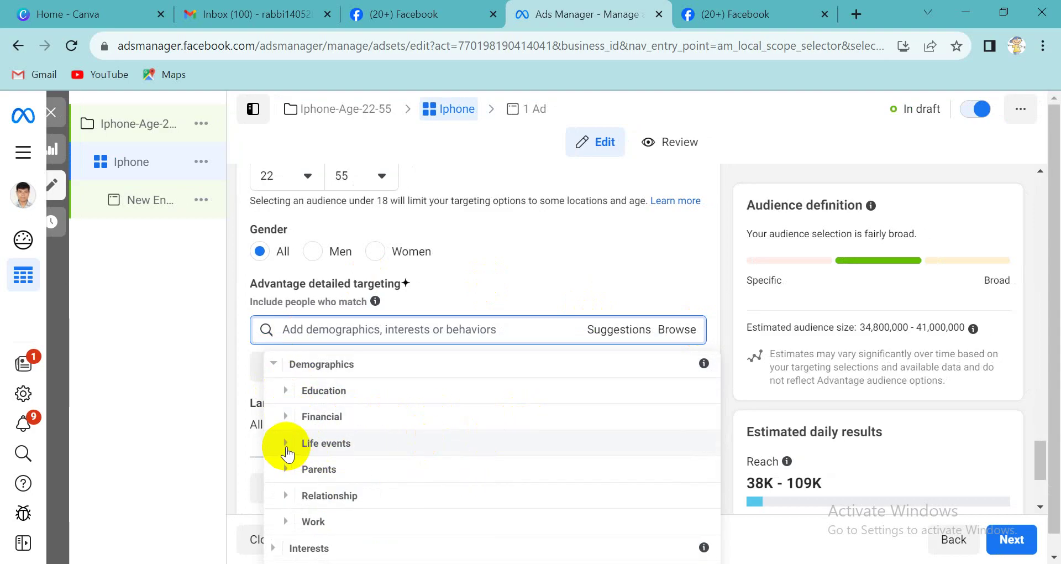
- Expand Life events under Demographics and read the details of the Away from family option
click(286, 448)
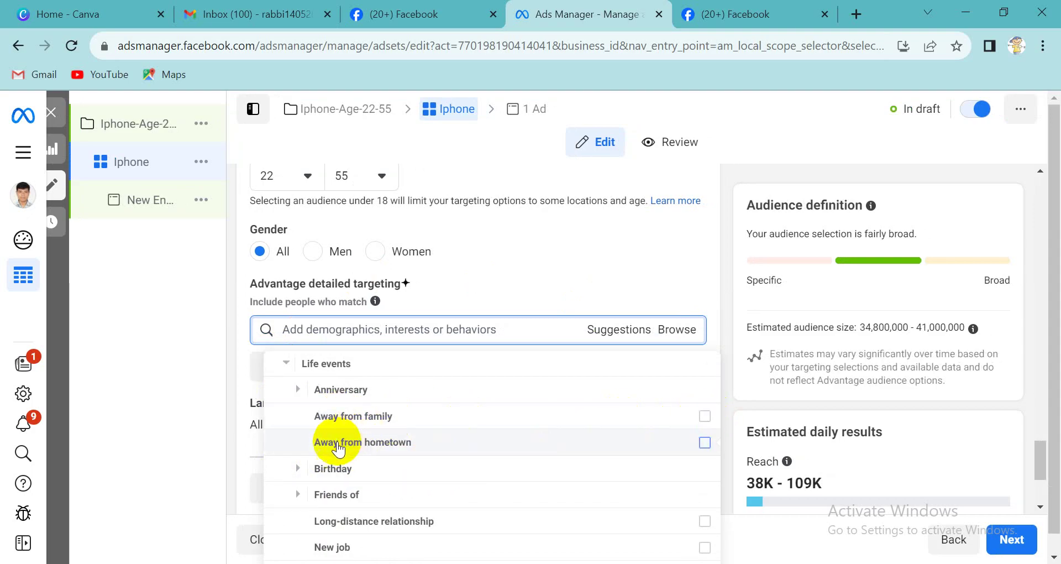
mouse_move(602, 450)
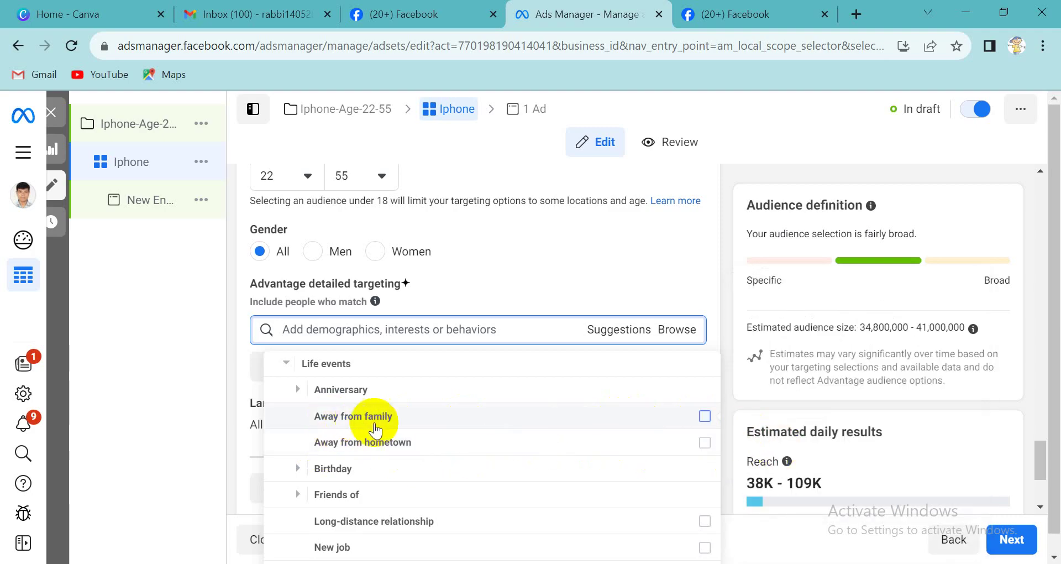
mouse_move(711, 415)
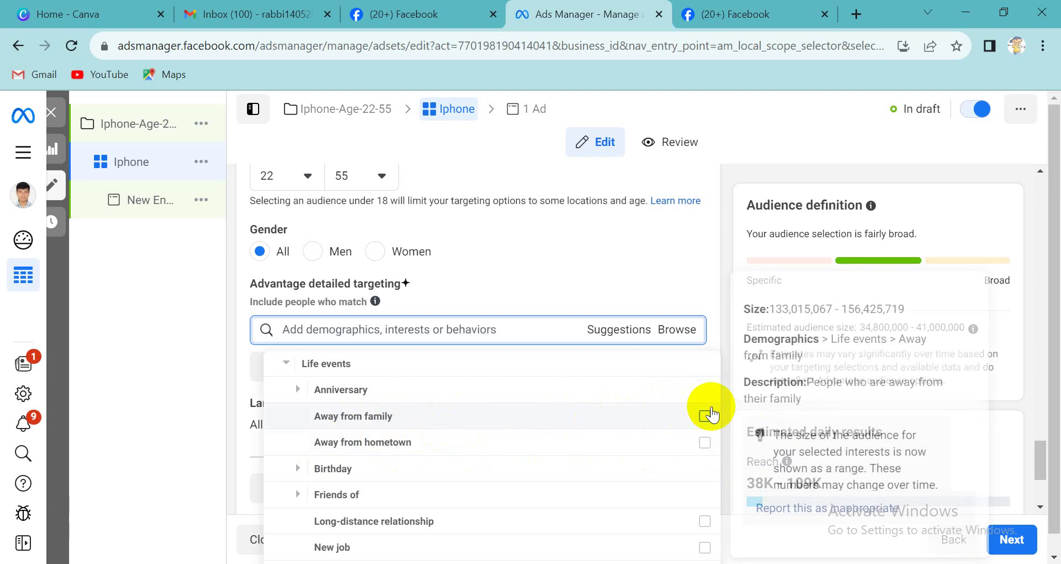
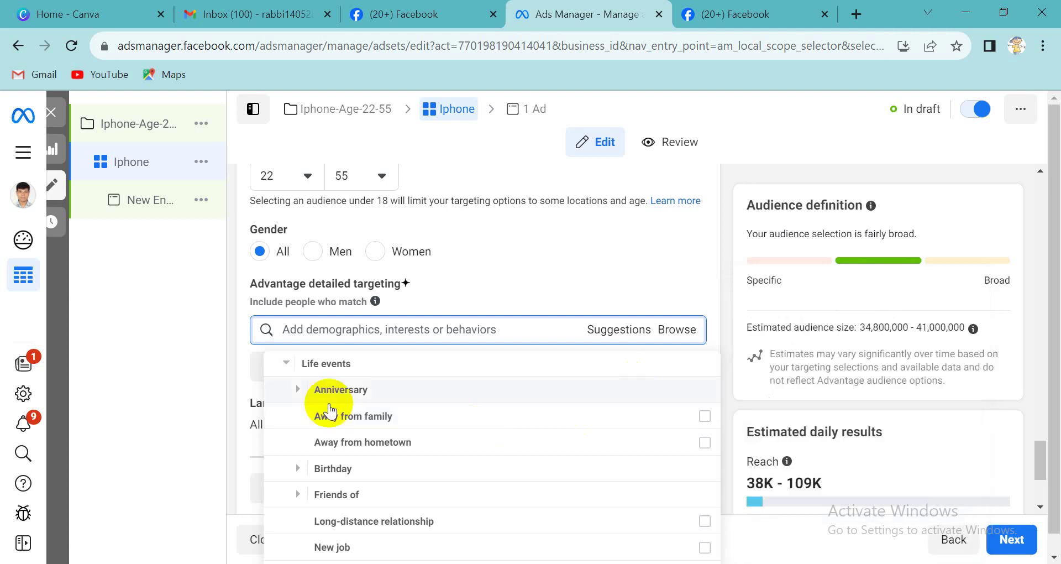
- Expand Education under Demographics, look through the Education level options, and read the details of In grad school
click(282, 365)
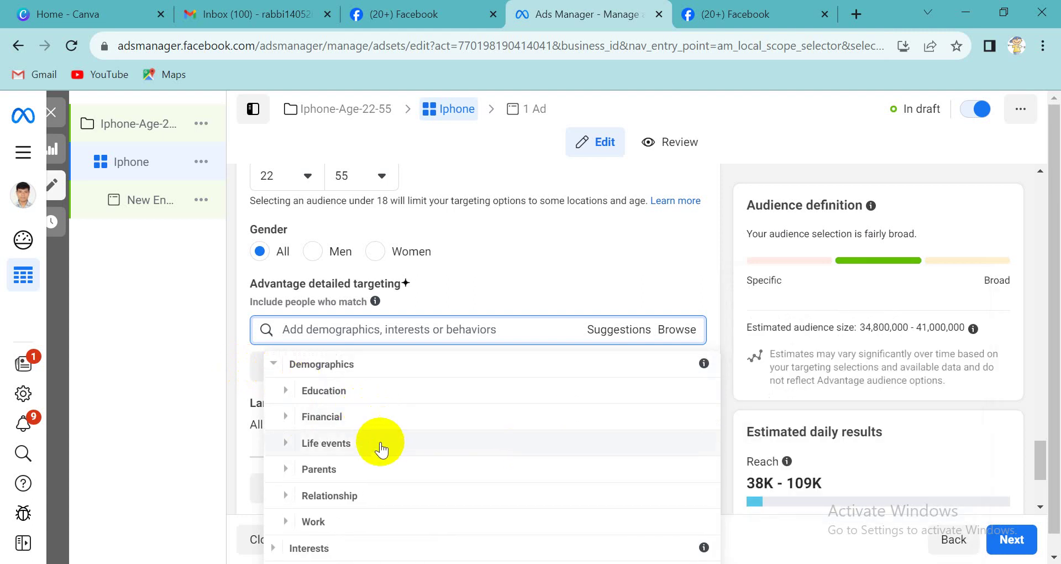
click(290, 389)
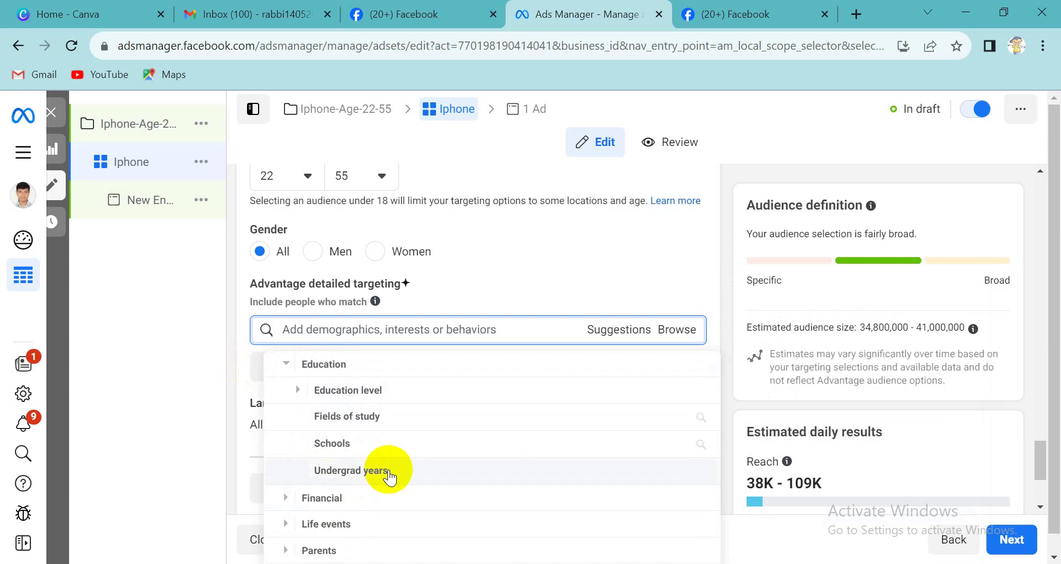
scroll(308, 491, down, 2)
scroll(312, 491, up, 2)
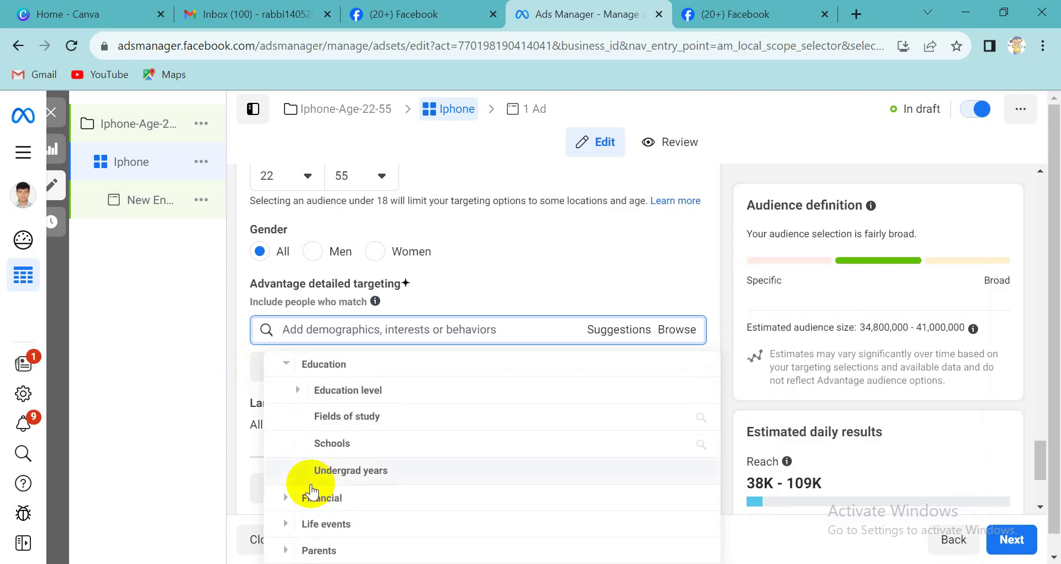
click(293, 391)
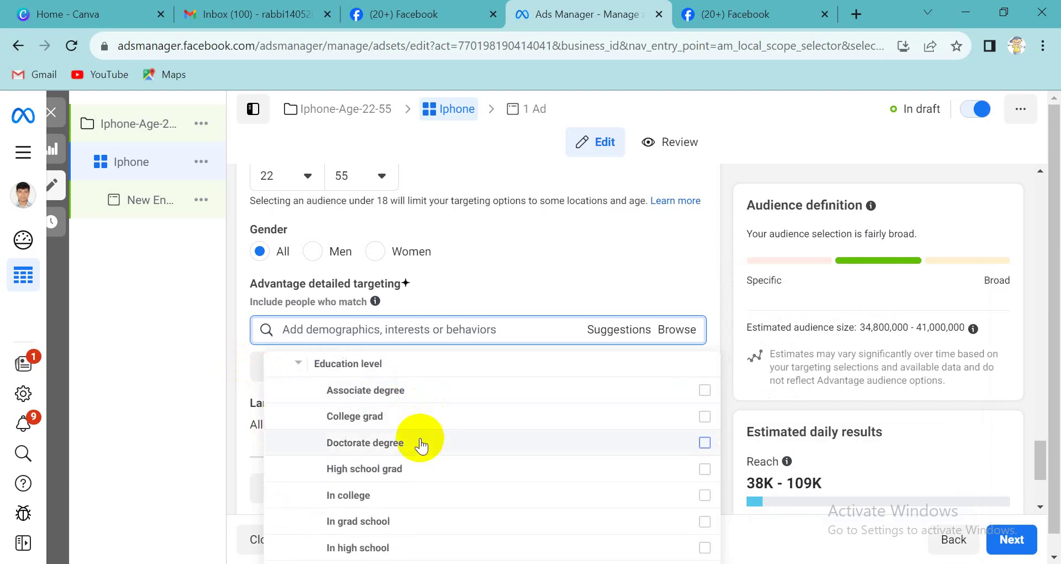
mouse_move(412, 518)
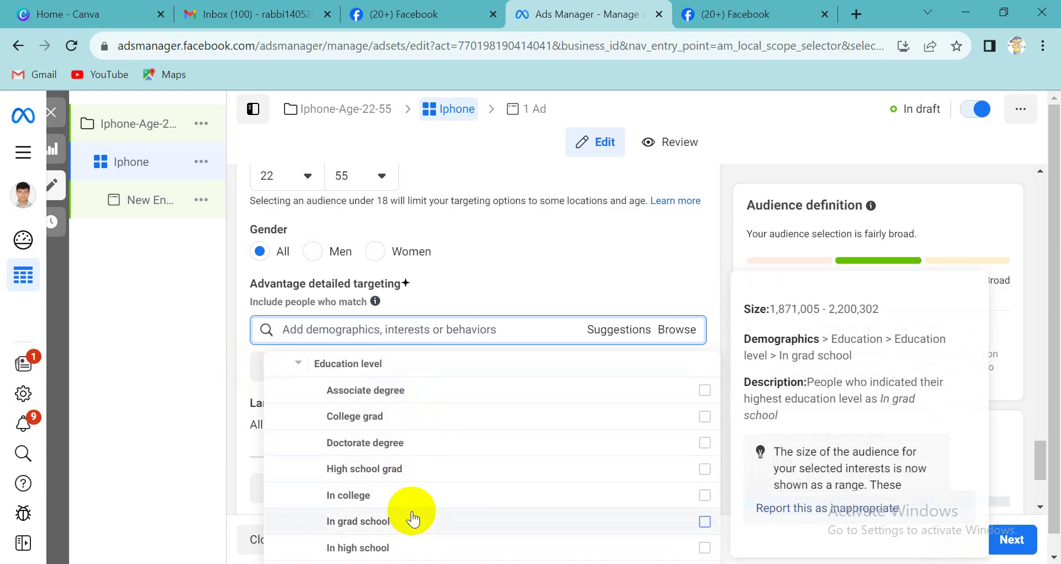
scroll(412, 518, up, 3)
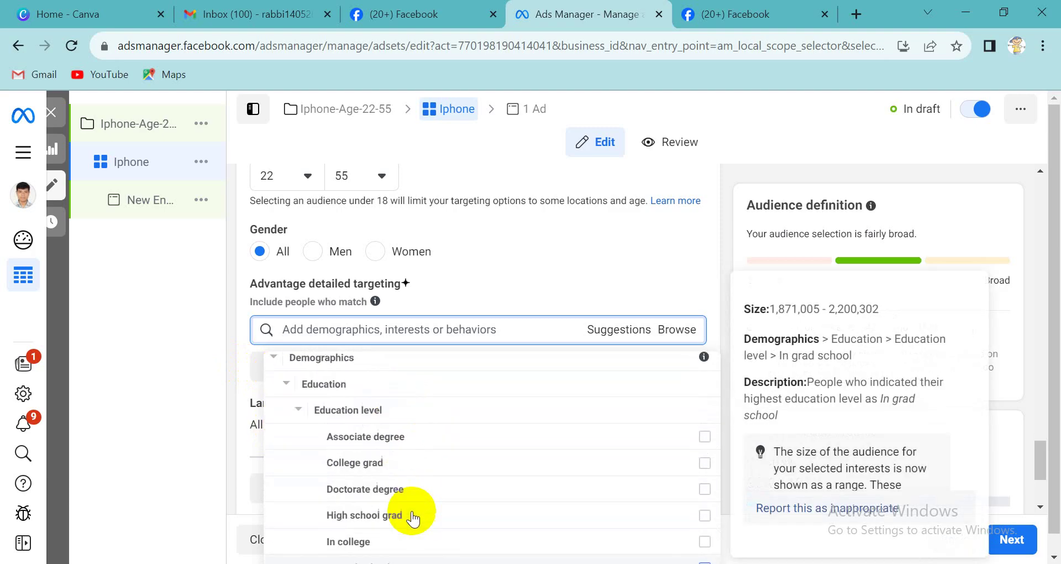
click(296, 386)
- Look through the Life events options, including Birthday, and read the details of Newly engaged (1 year) and Recently moved
click(292, 446)
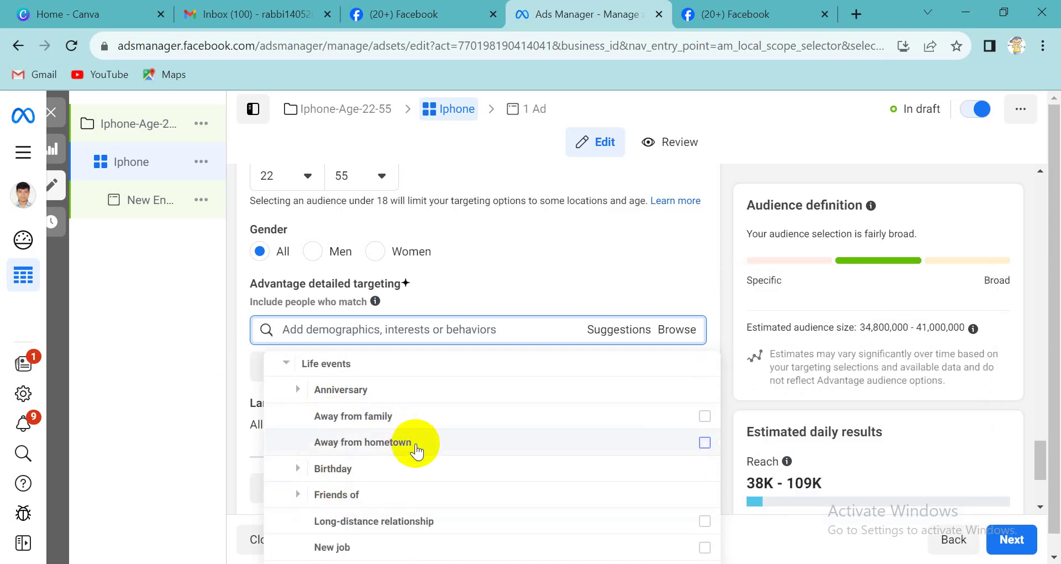
click(312, 467)
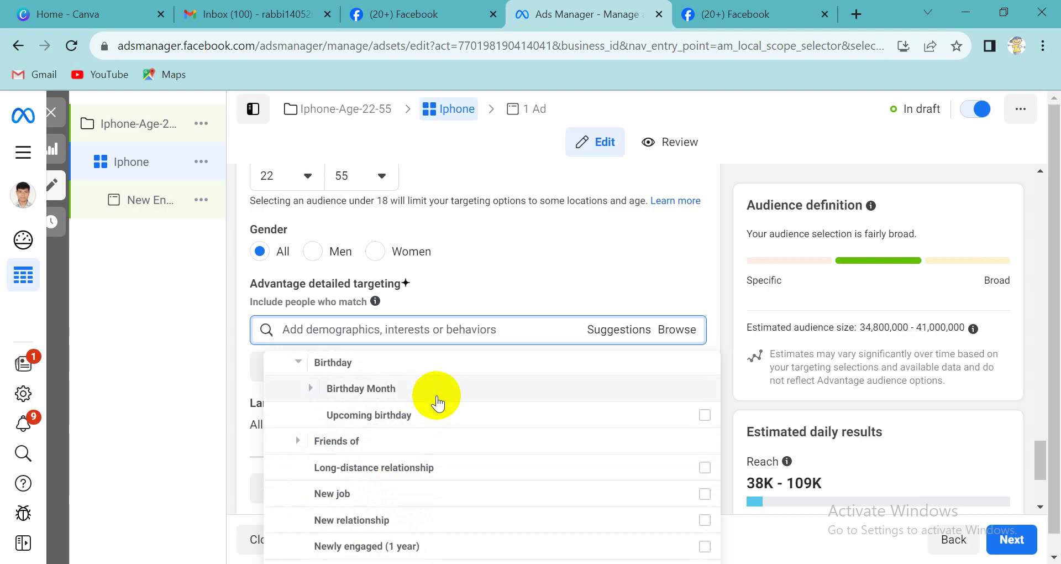
scroll(414, 406, down, 3)
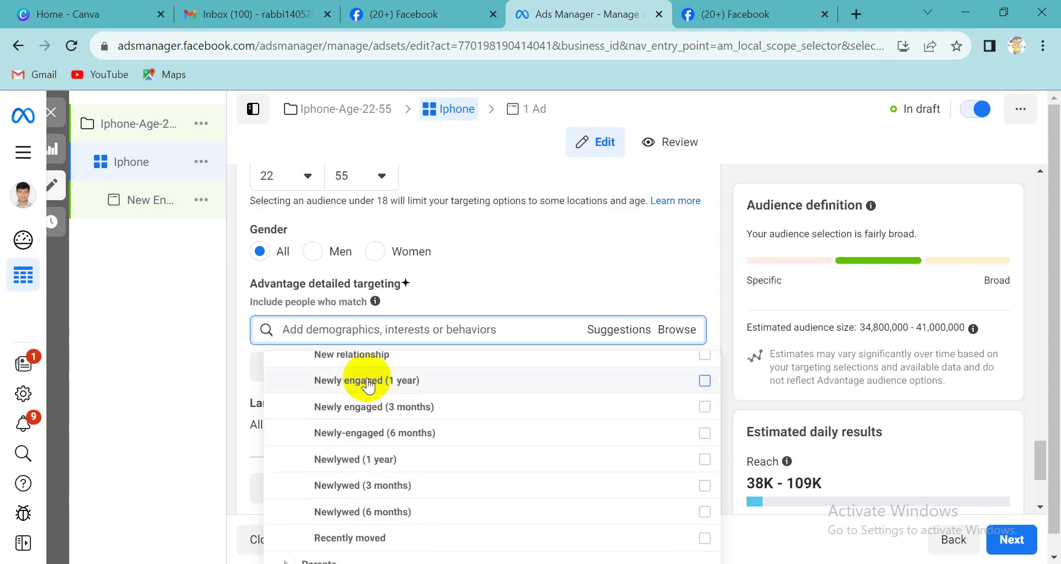
mouse_move(369, 394)
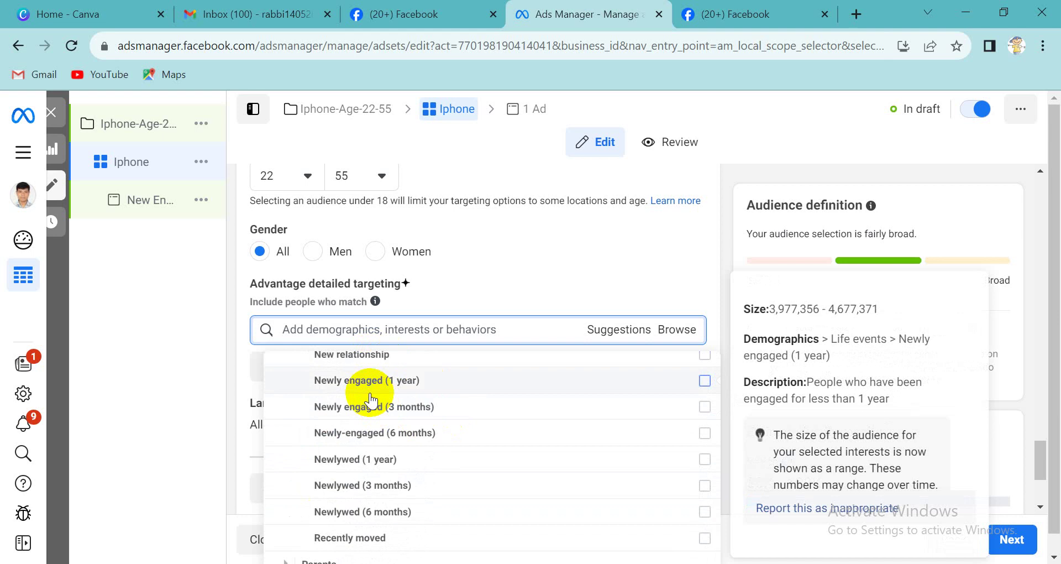
scroll(371, 399, down, 2)
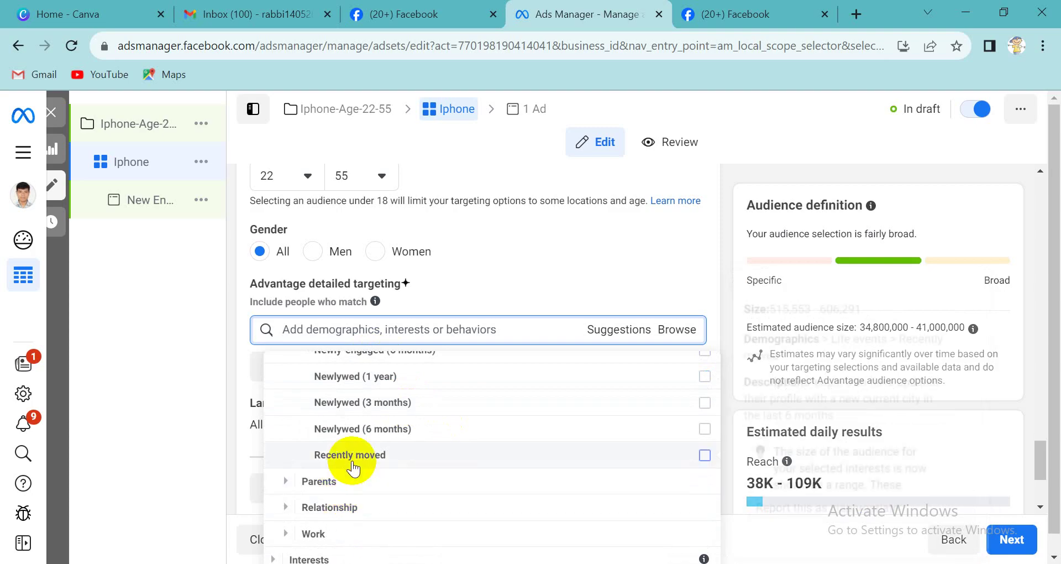
mouse_move(353, 468)
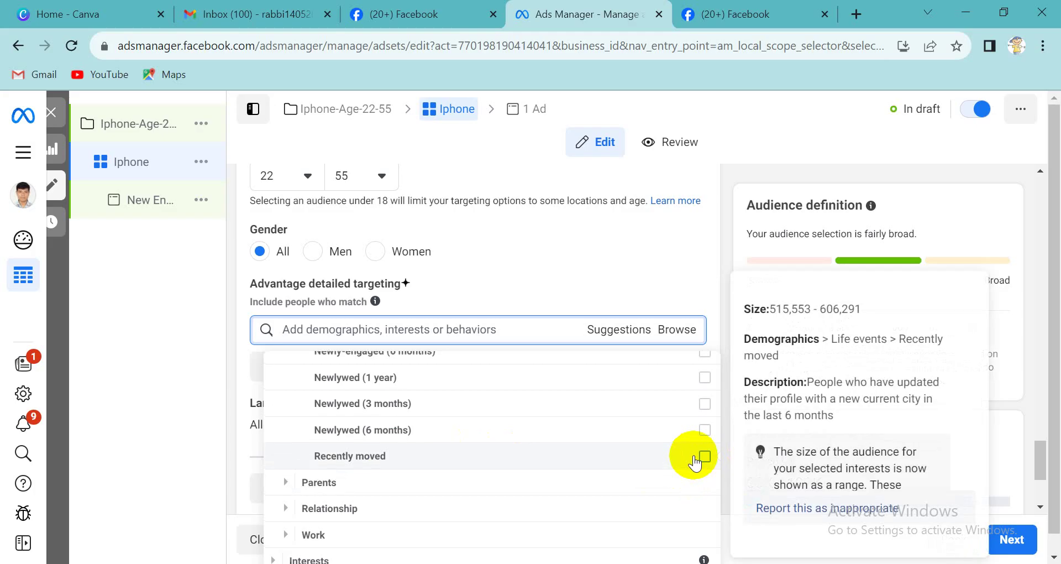
scroll(691, 458, up, 6)
scroll(375, 422, up, 1)
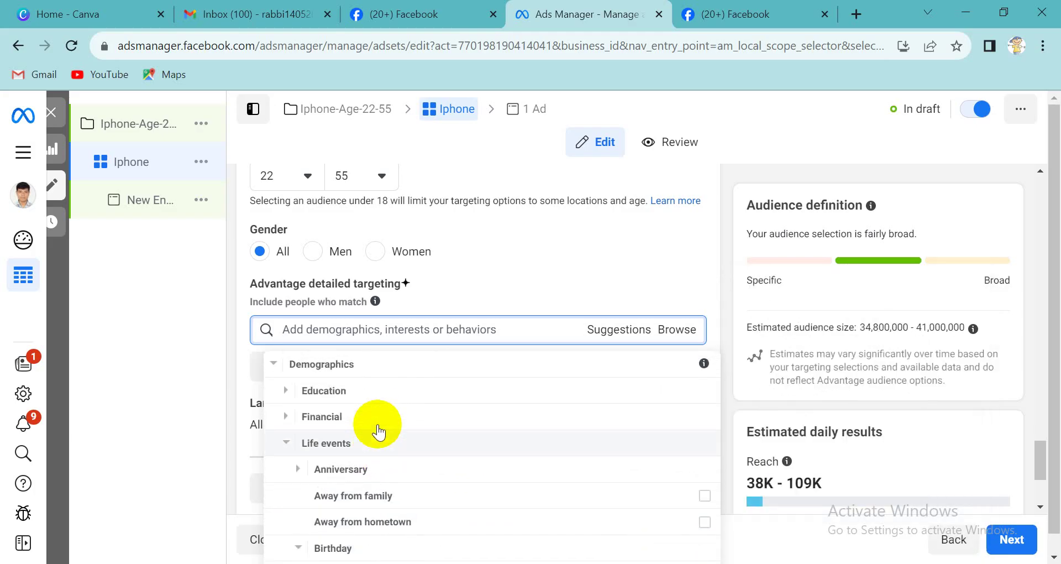
click(299, 367)
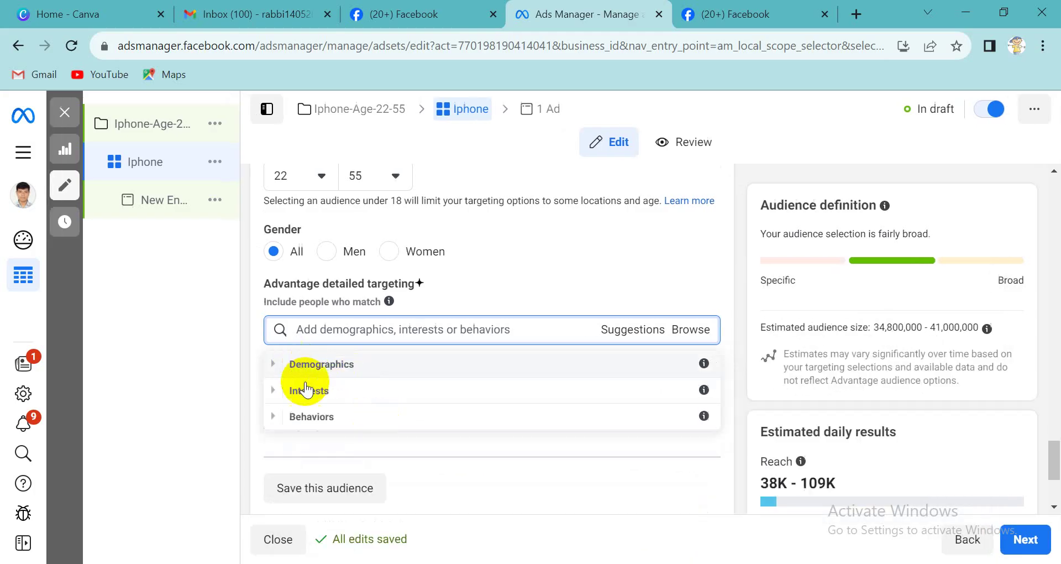
- Add Upcoming birthday from Demographics > Life events > Birthday to the detailed targeting
click(278, 369)
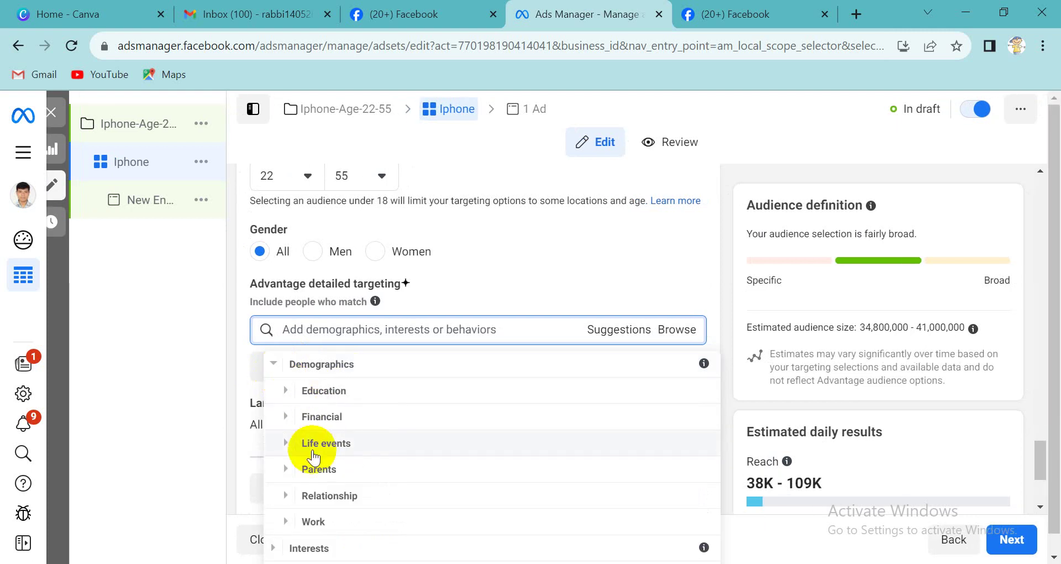
click(283, 444)
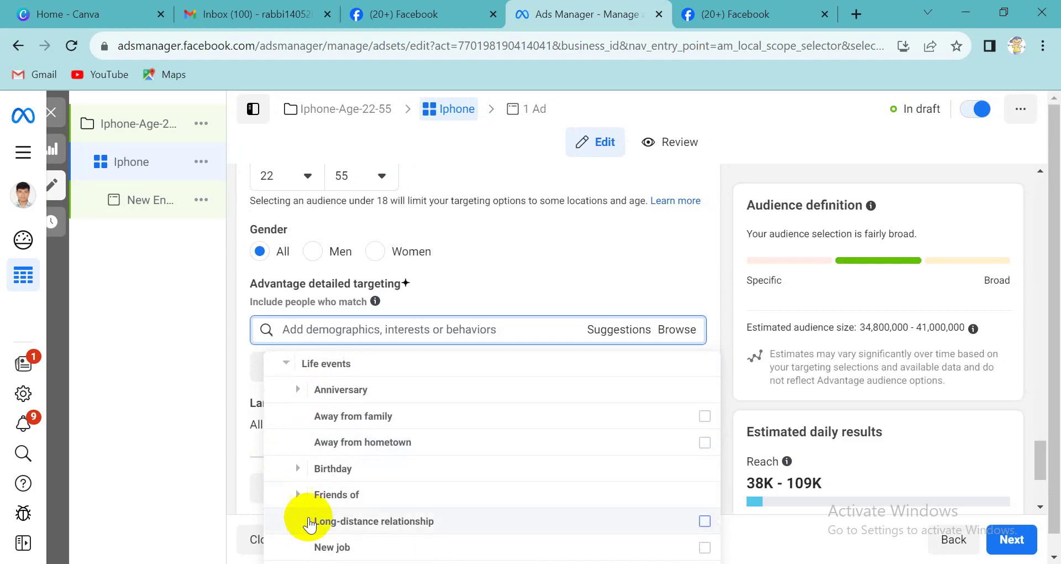
click(308, 470)
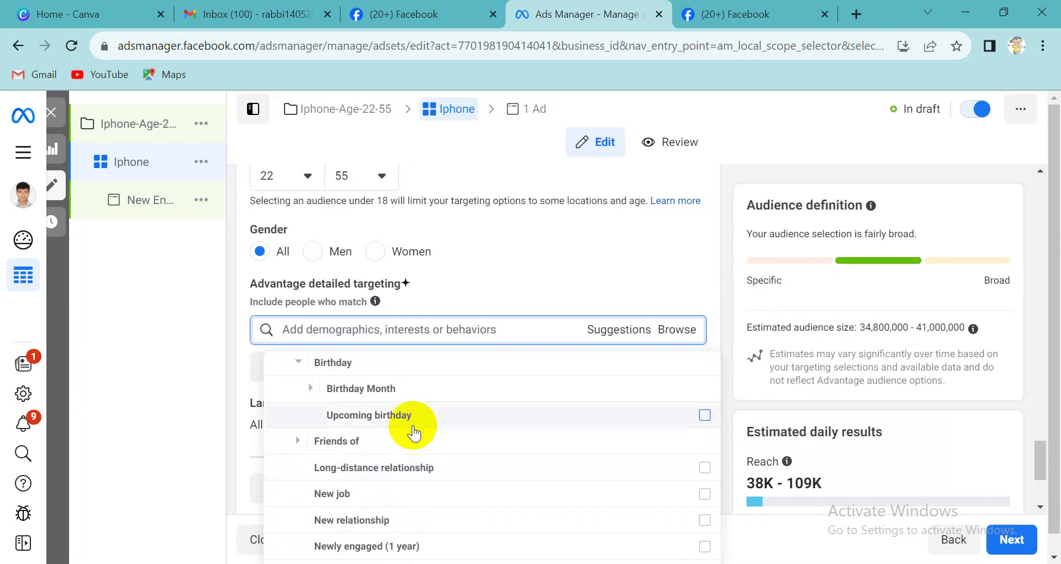
mouse_move(382, 423)
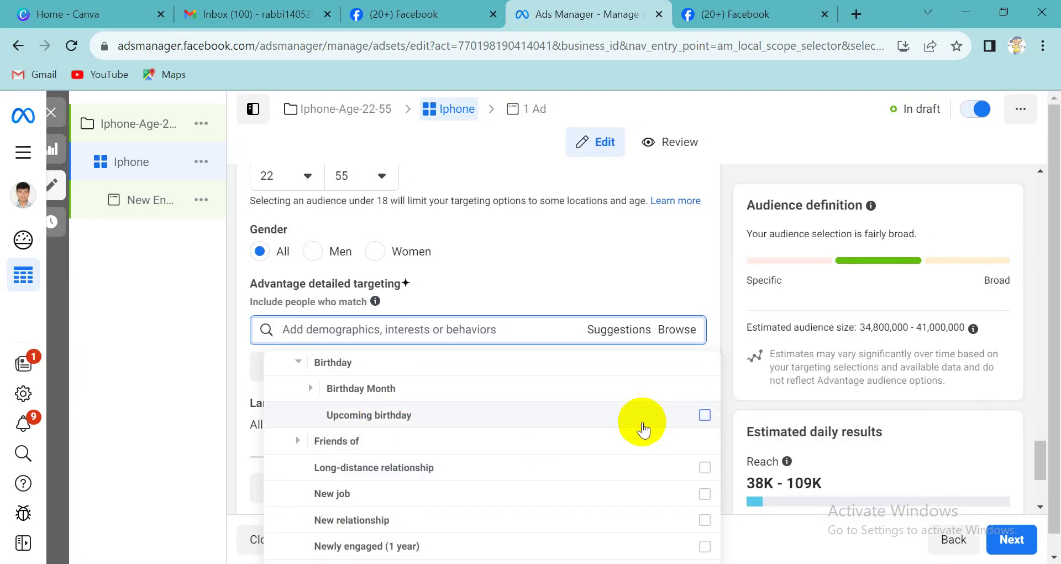
click(702, 419)
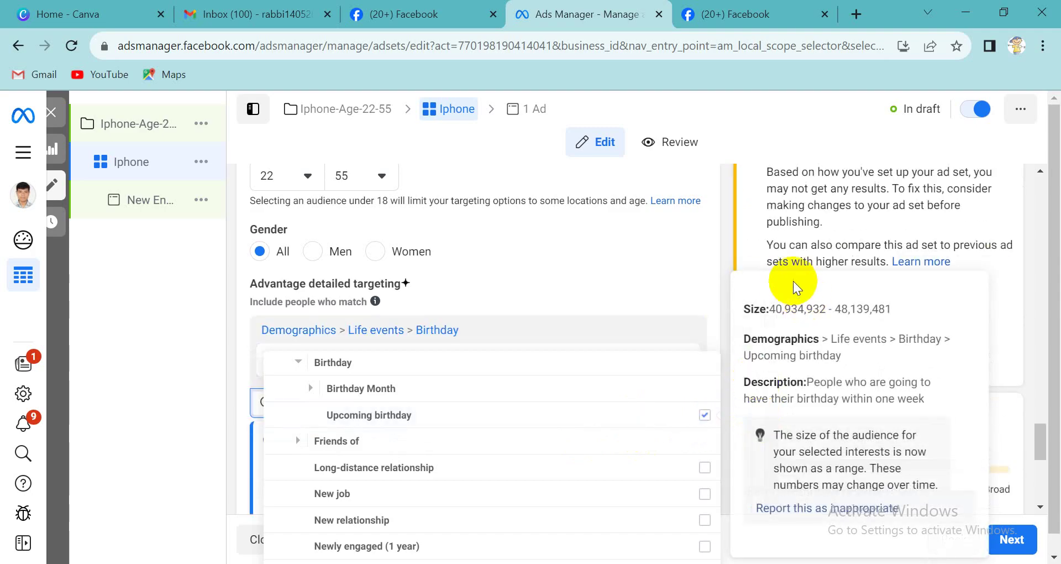
click(960, 396)
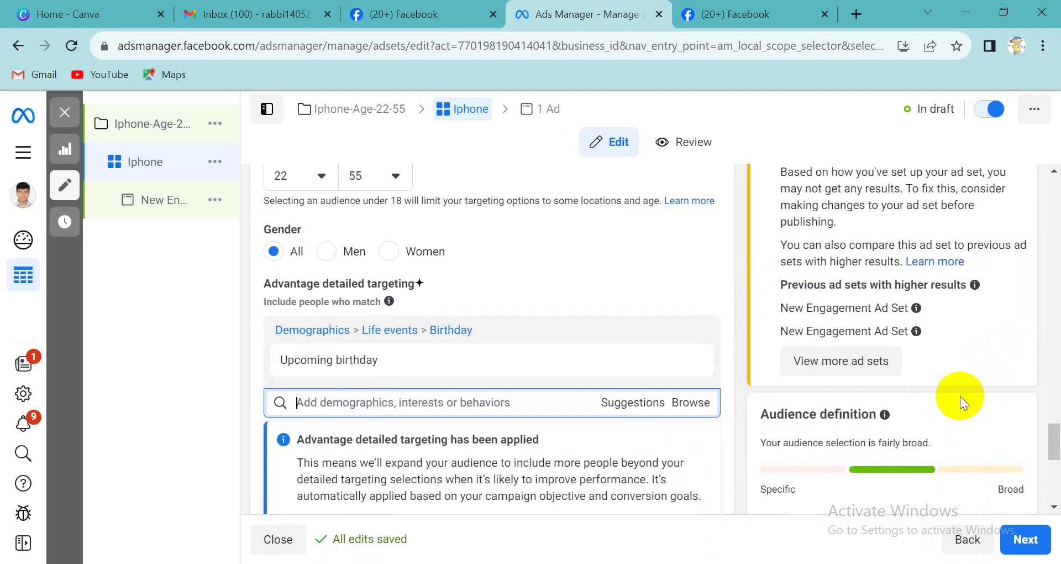
- Check the estimated audience size for the Upcoming birthday selection and remove that option from the detailed targeting
scroll(957, 395, down, 2)
click(879, 453)
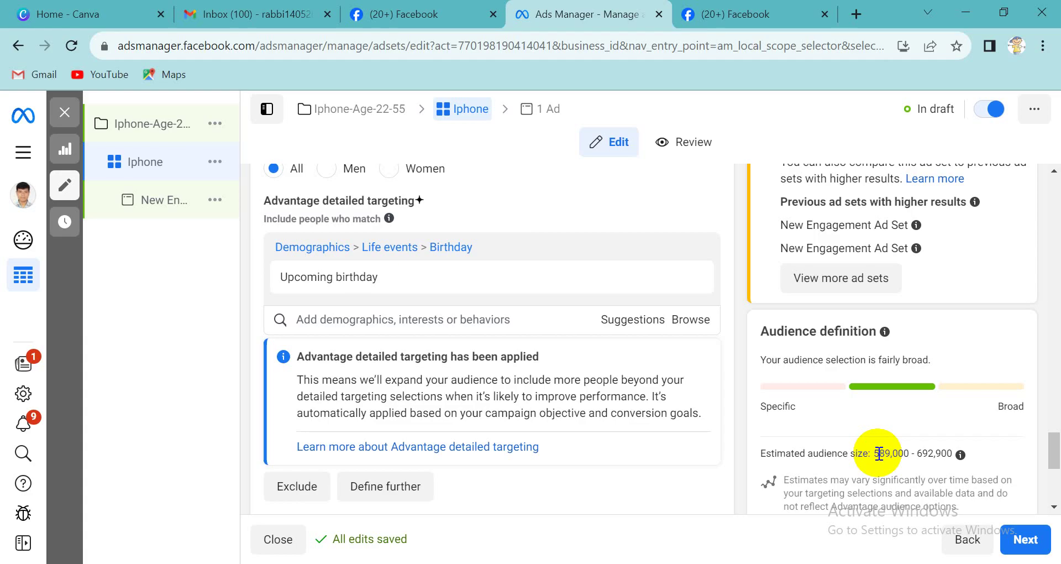
scroll(879, 453, down, 4)
scroll(698, 422, up, 10)
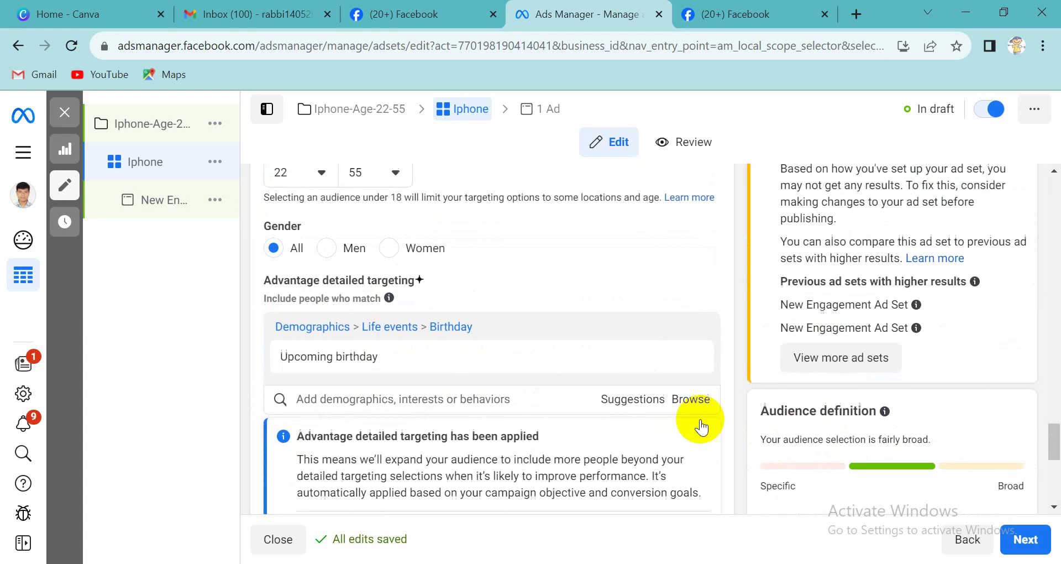
scroll(606, 376, down, 4)
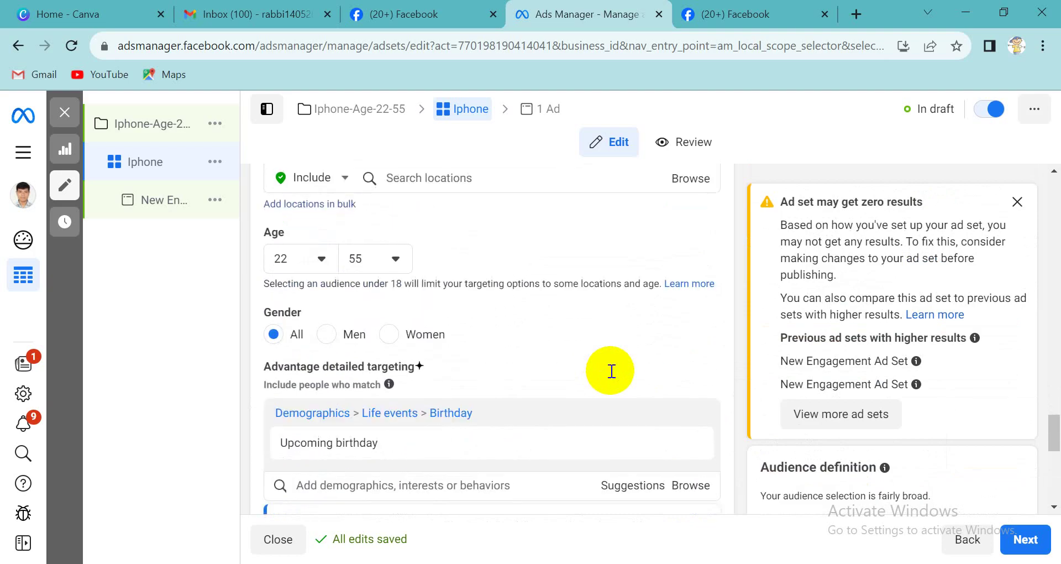
click(691, 442)
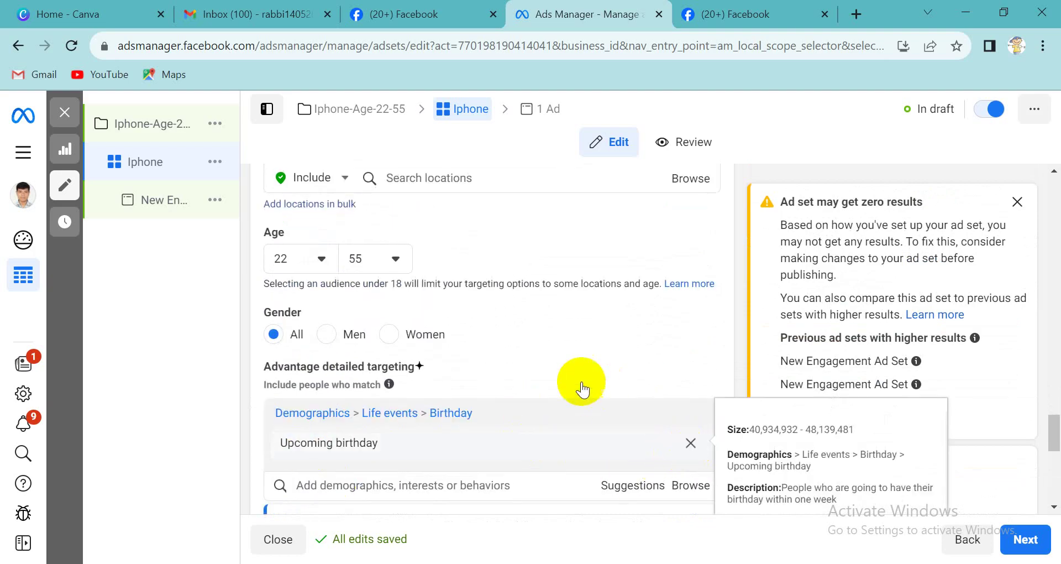
- Browse the detailed targeting categories again and review the subcategories listed under Demographics
click(675, 331)
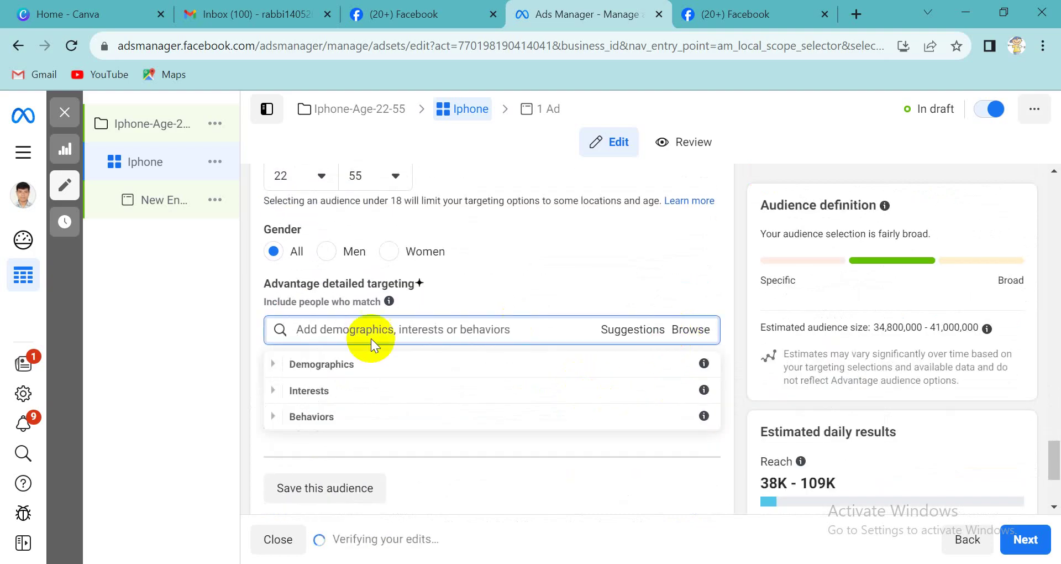
click(316, 364)
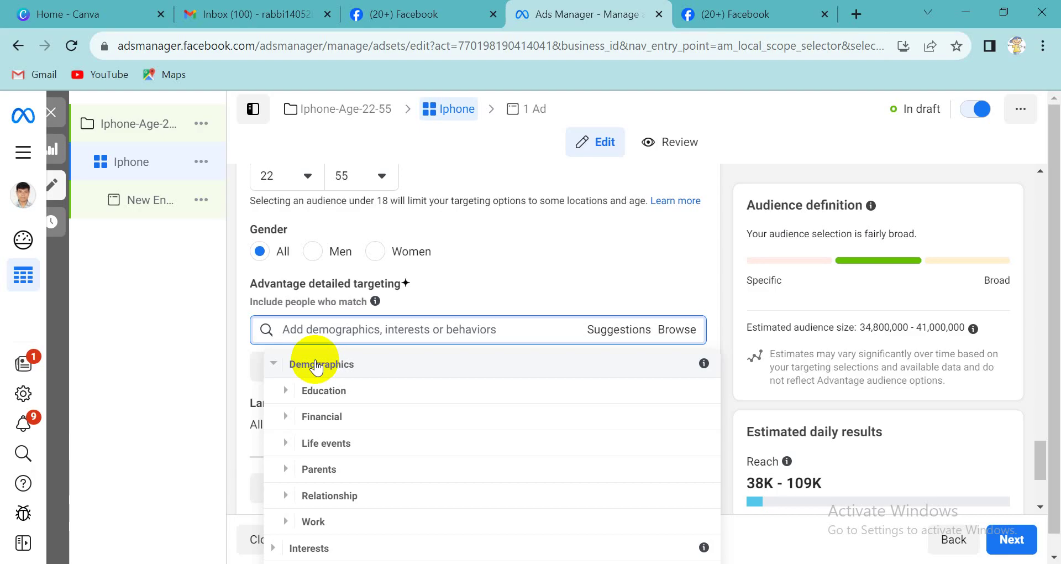
click(678, 328)
click(286, 363)
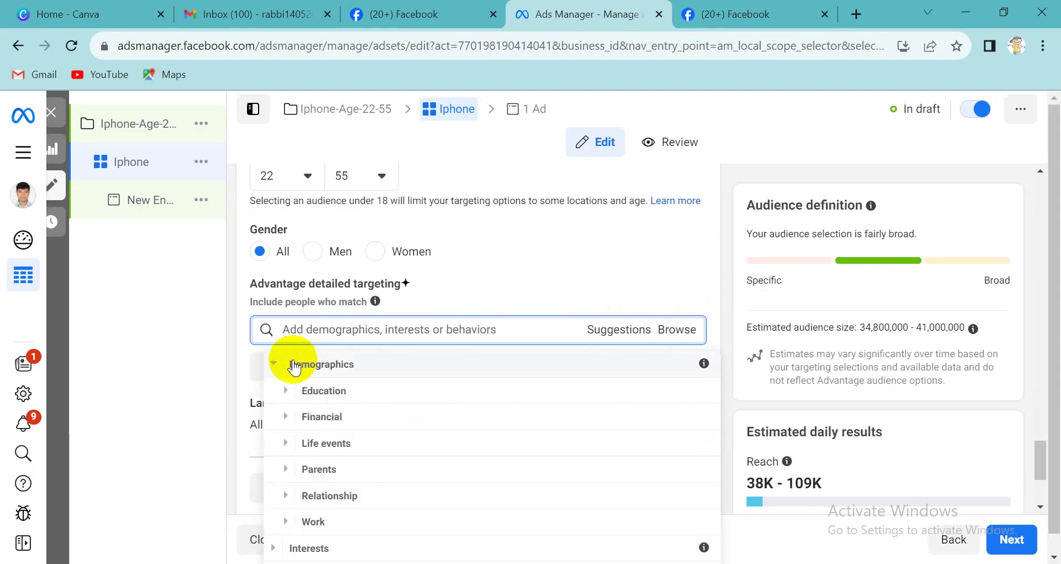
scroll(303, 381, down, 2)
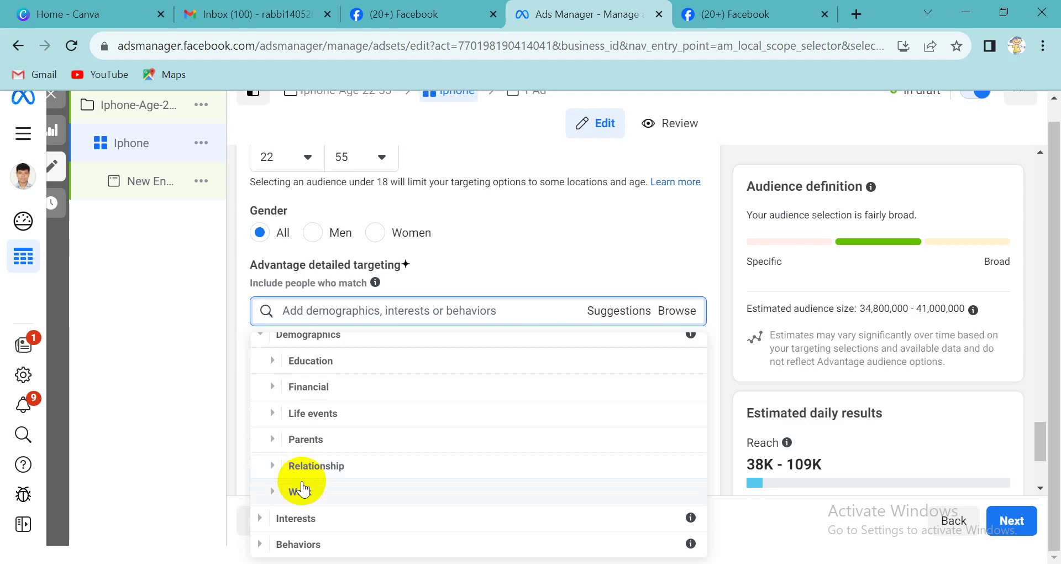
click(267, 342)
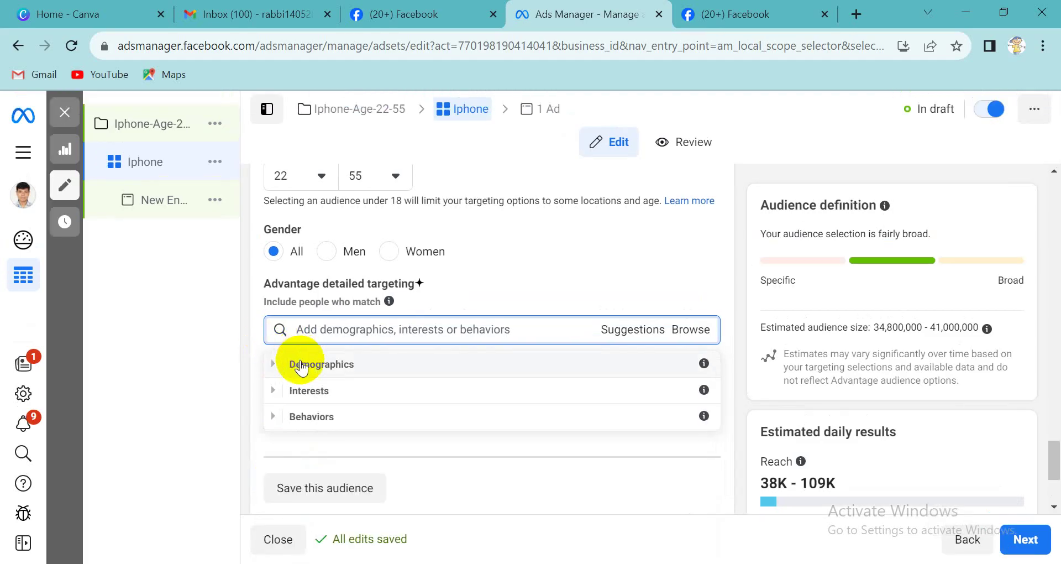
- Expand Interests in the detailed targeting categories and look through the Food and drink (consumables) subcategories
click(278, 393)
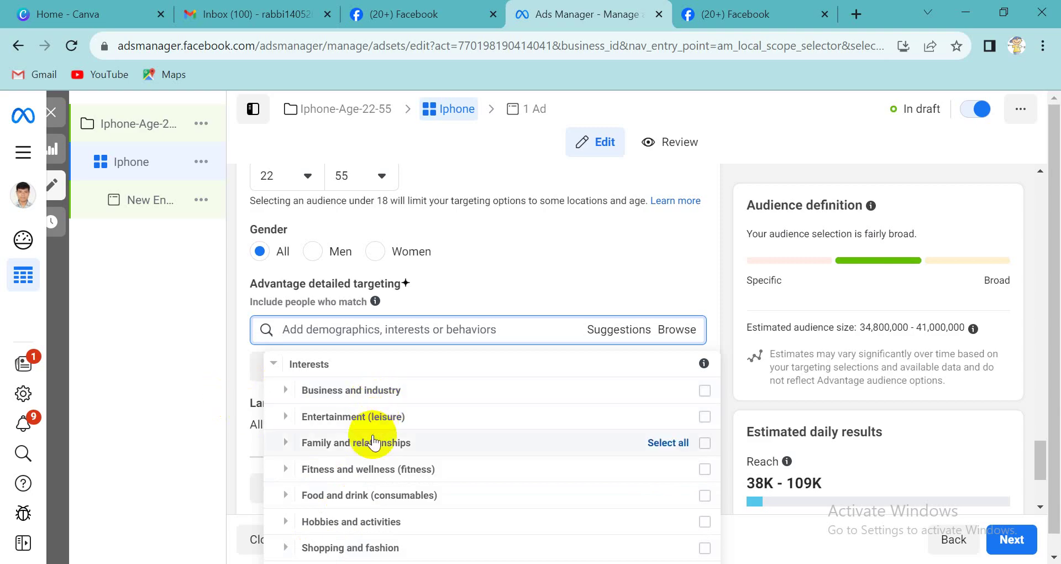
click(285, 499)
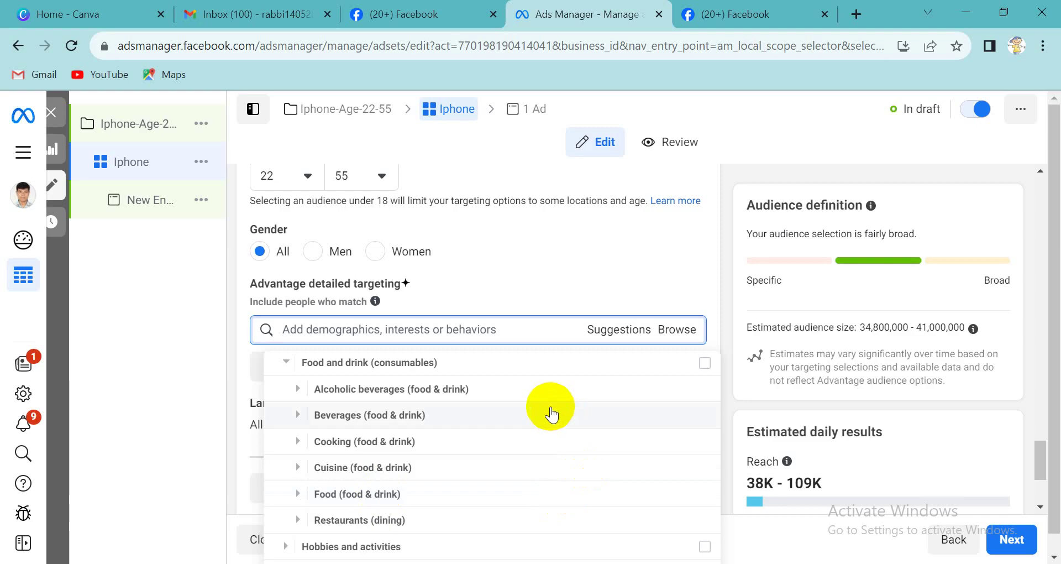
scroll(452, 412, down, 1)
scroll(436, 431, down, 2)
scroll(418, 445, up, 5)
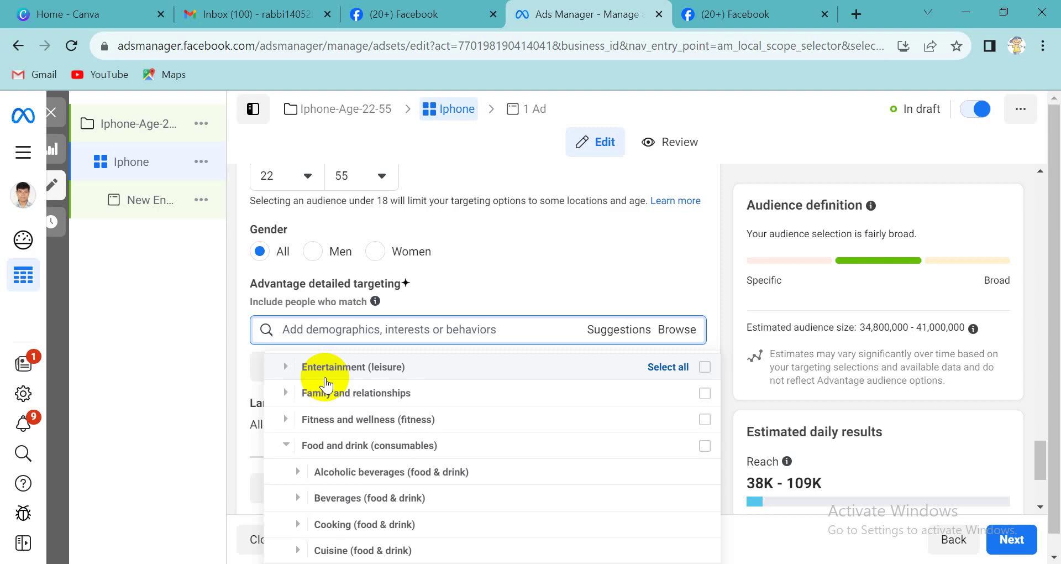
- Switch to the Facebook home page, open its Privacy policy, and look at the section on what information is collected
click(718, 12)
scroll(95, 484, down, 3)
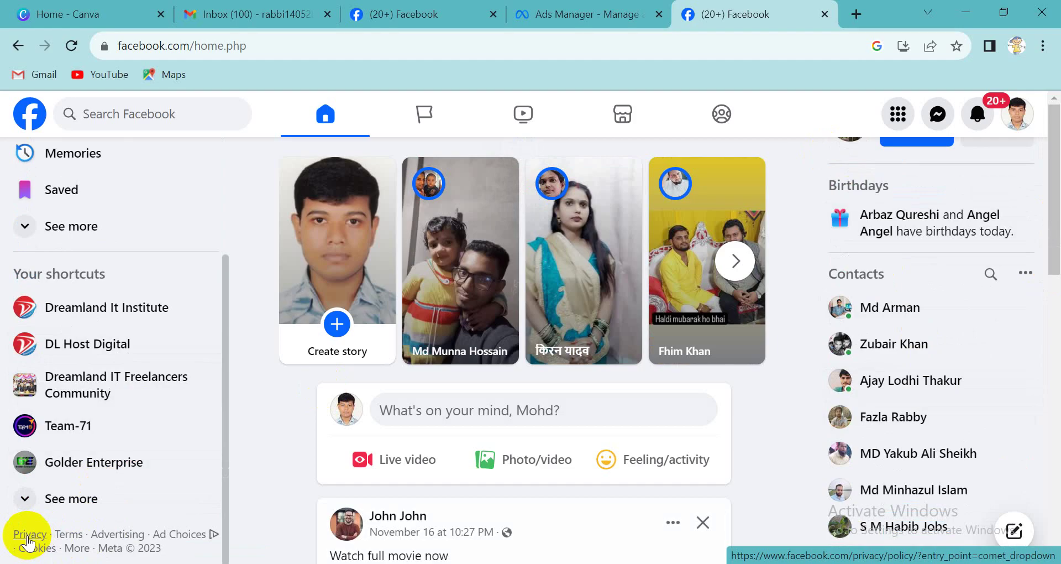
click(28, 535)
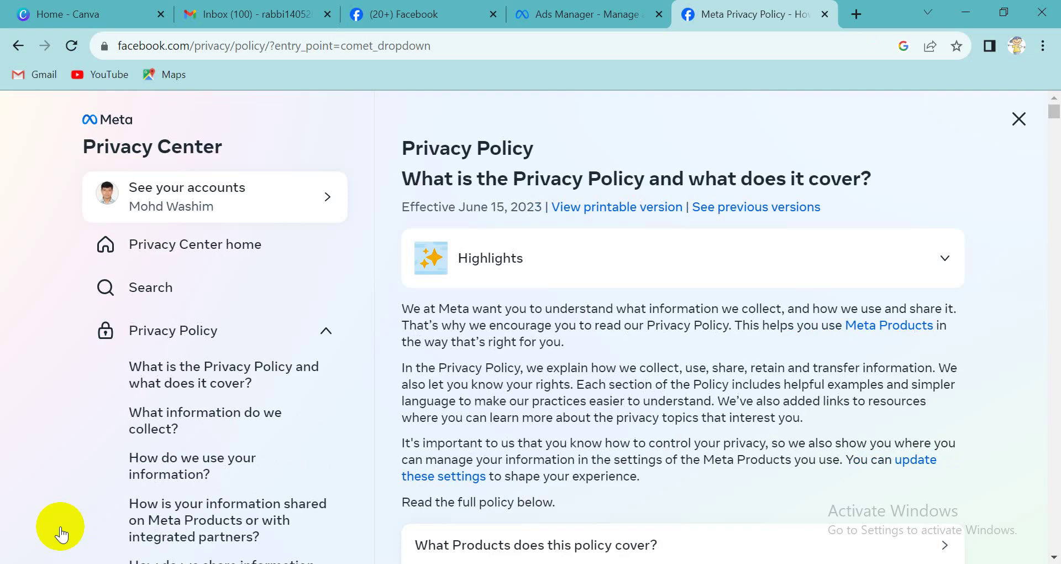
scroll(533, 326, down, 6)
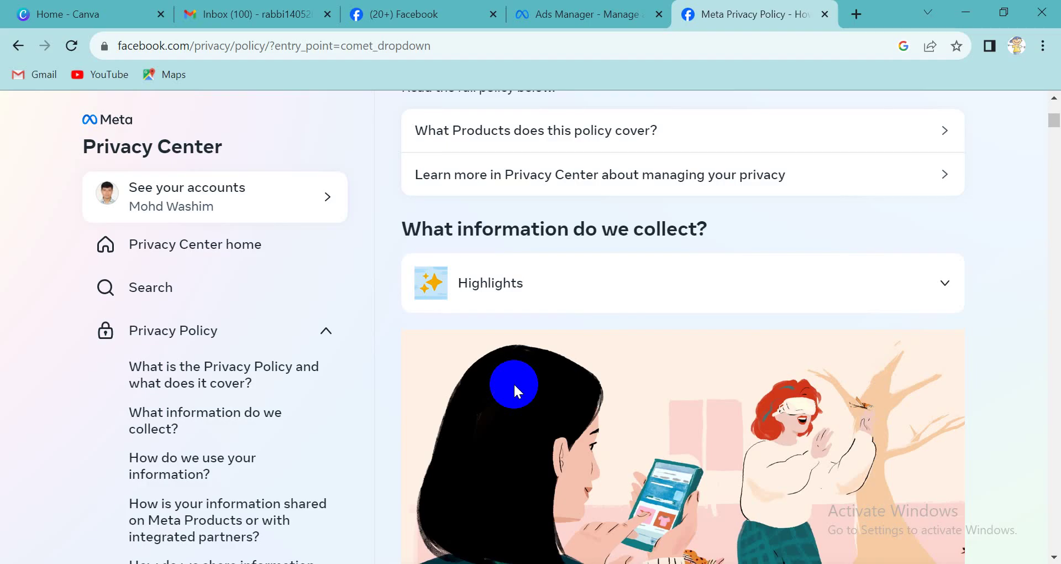
- Switch back to Ads Manager, browse the detailed targeting categories, and look through the subcategories under Interests
click(635, 10)
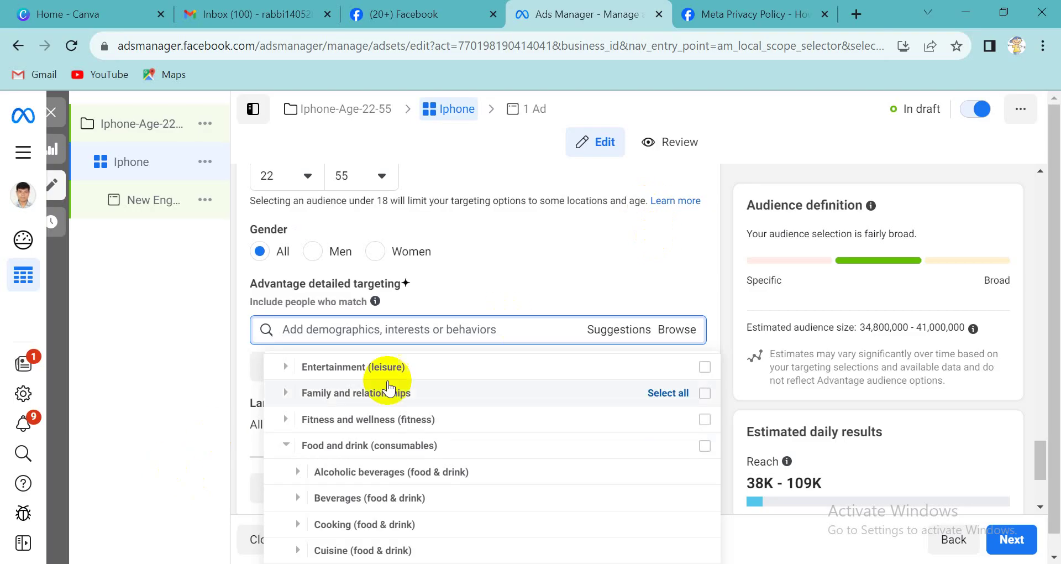
click(668, 331)
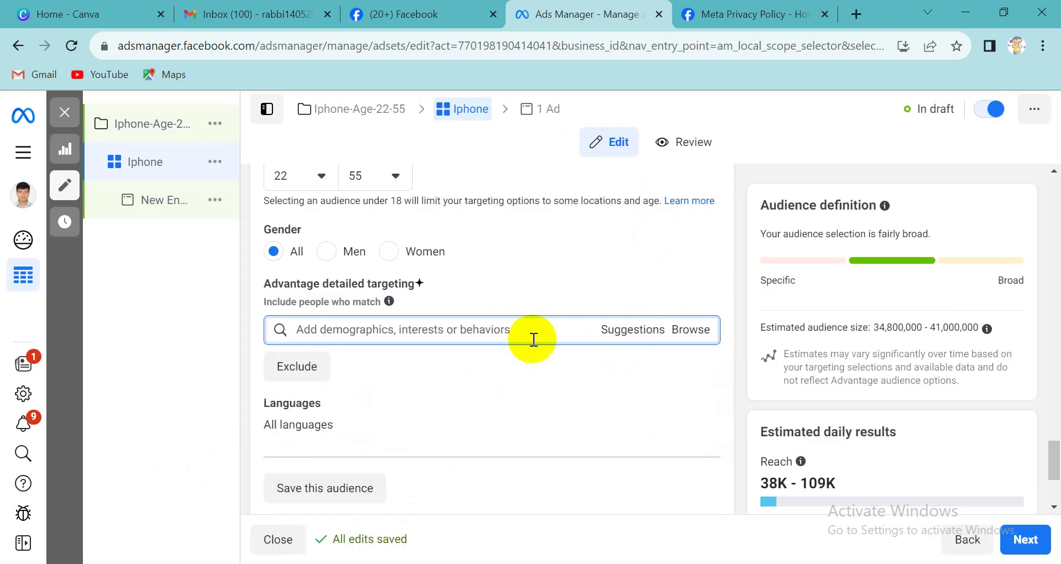
click(698, 340)
click(308, 390)
scroll(293, 398, down, 1)
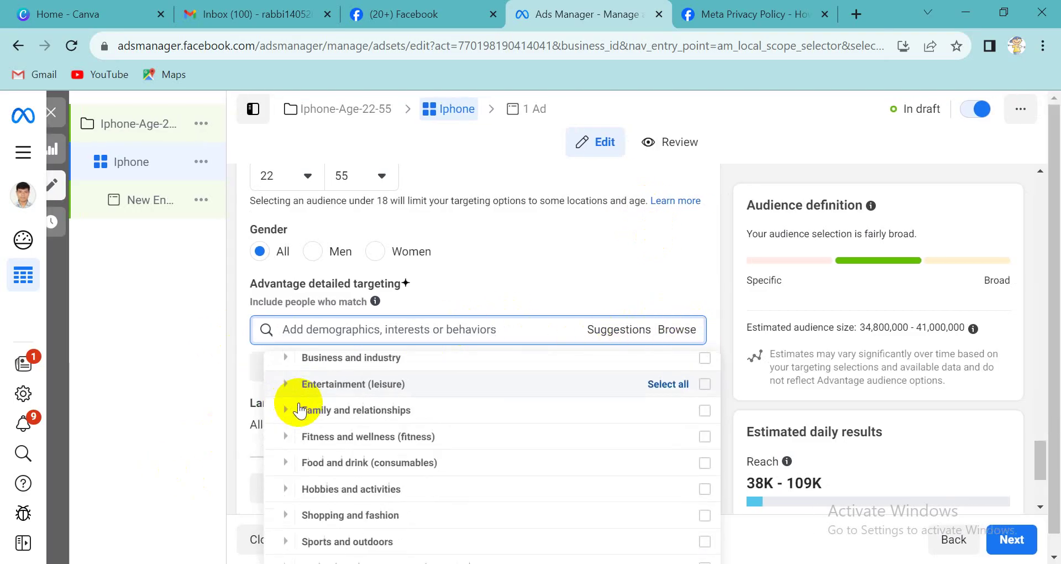
scroll(299, 409, down, 1)
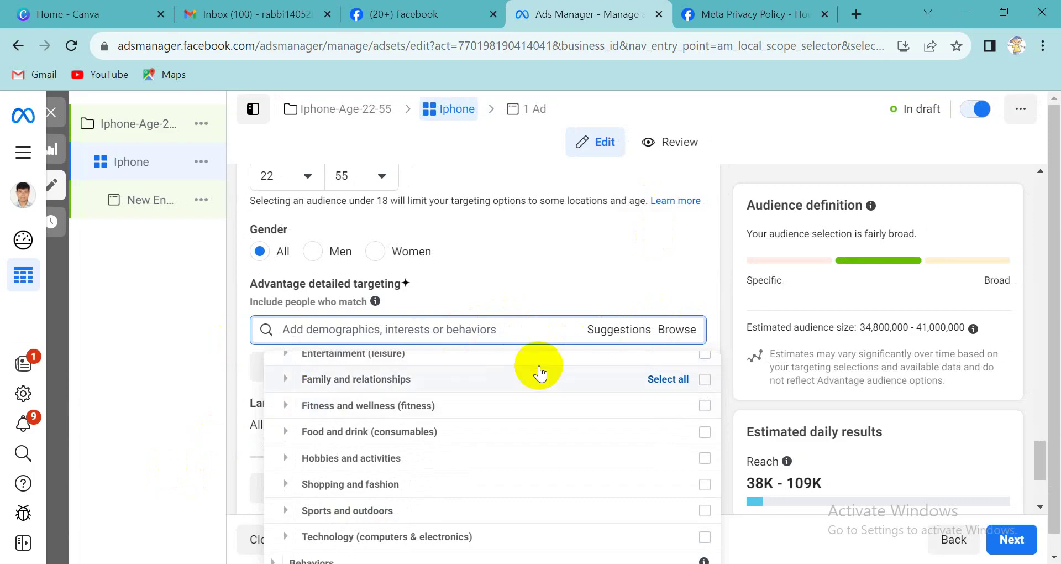
- Browse the detailed targeting categories again, expand Behaviors, and look at its subcategories and the Anniversary option
click(688, 333)
click(680, 339)
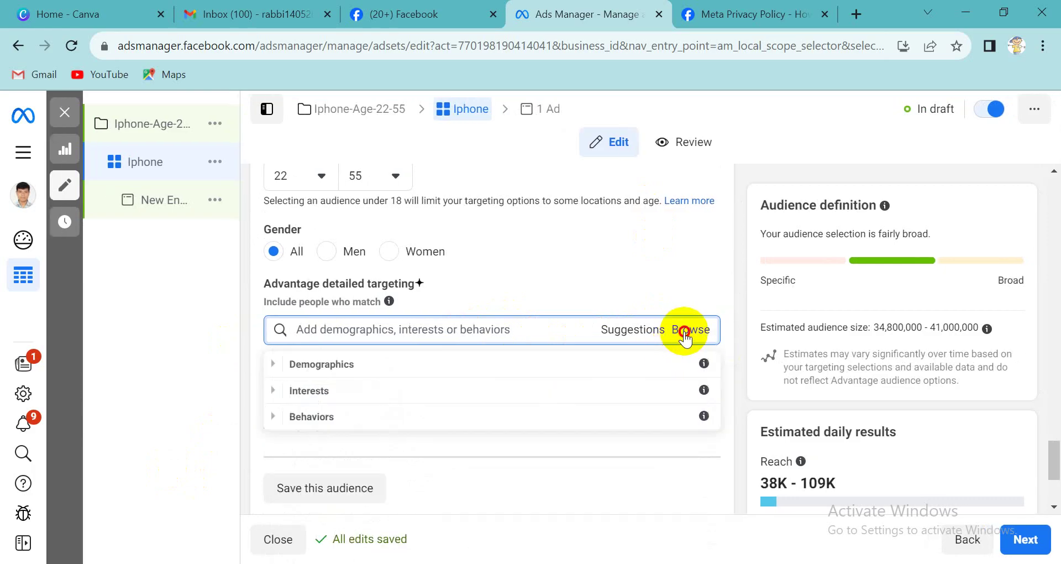
click(272, 420)
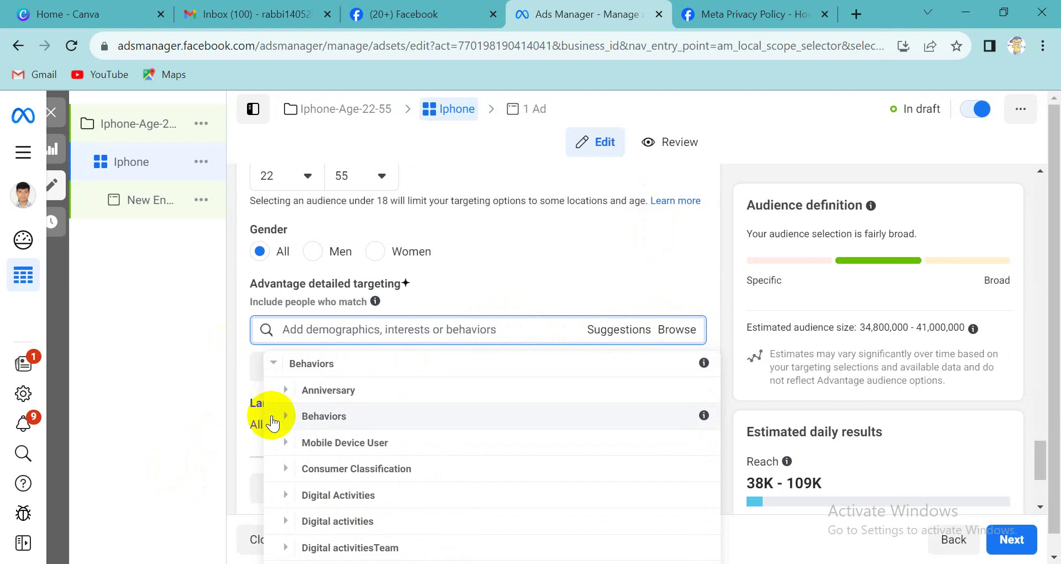
click(289, 391)
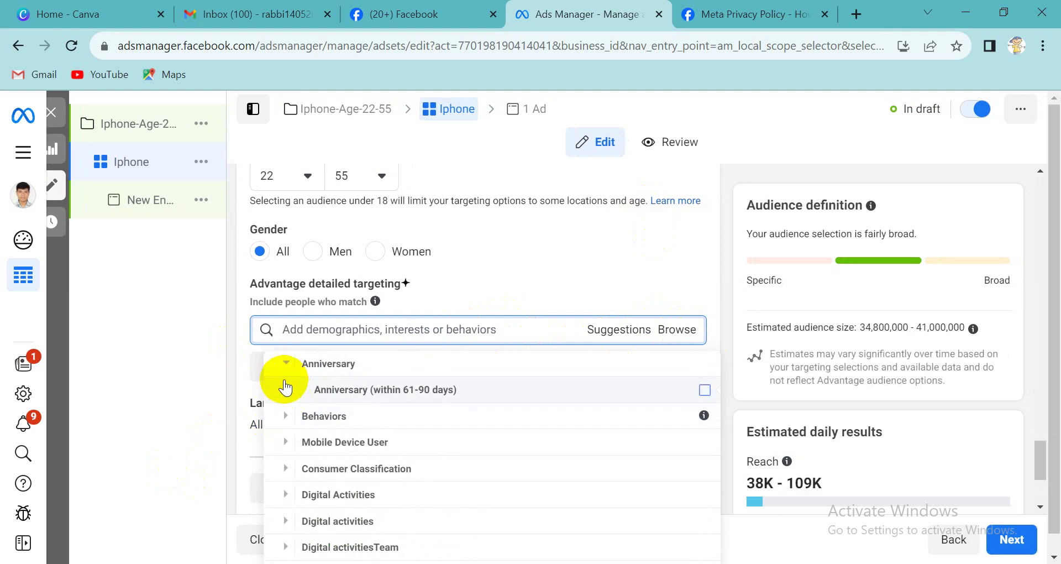
mouse_move(285, 387)
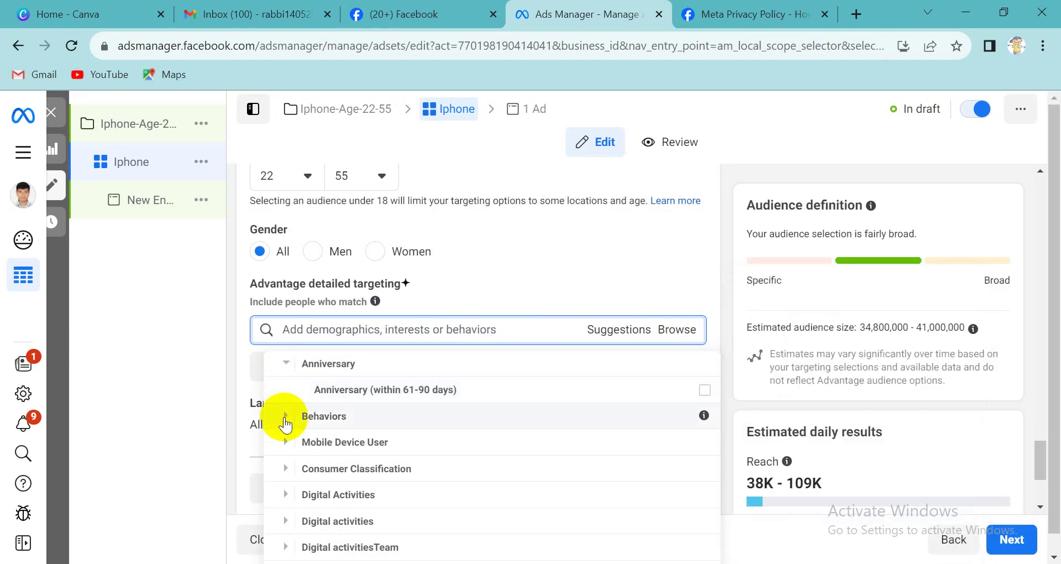
scroll(293, 421, down, 2)
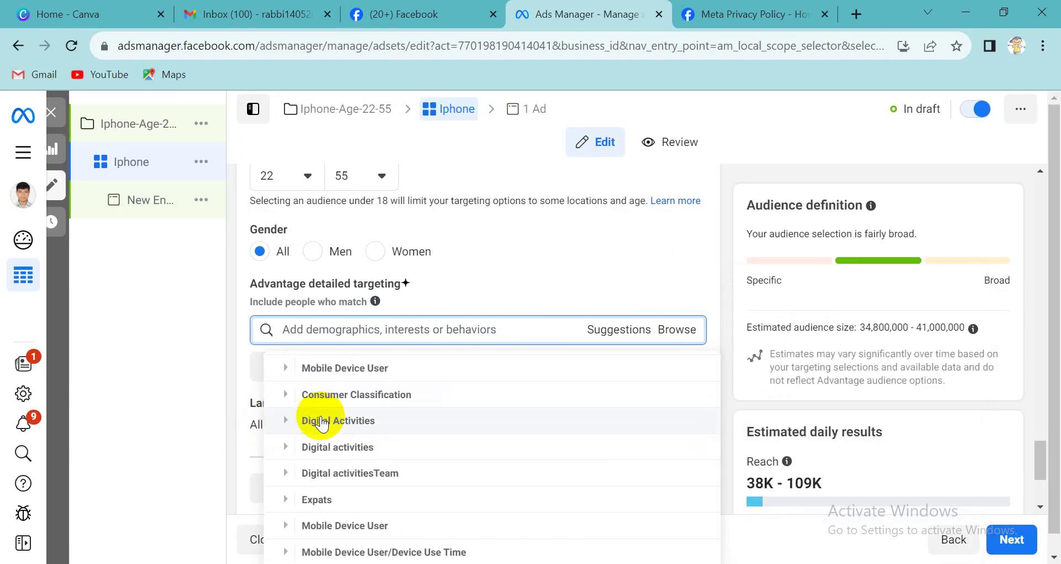
- Expand Mobile Device User by operating system down to Facebook access (mobile) and read the details of Recently Detected Iphone 14 Devices
click(290, 360)
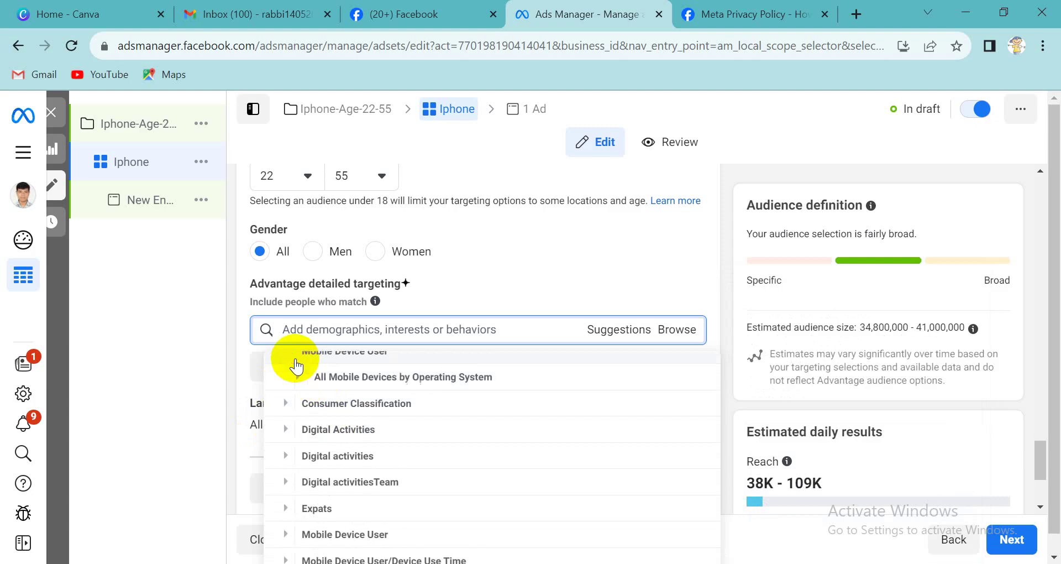
click(294, 391)
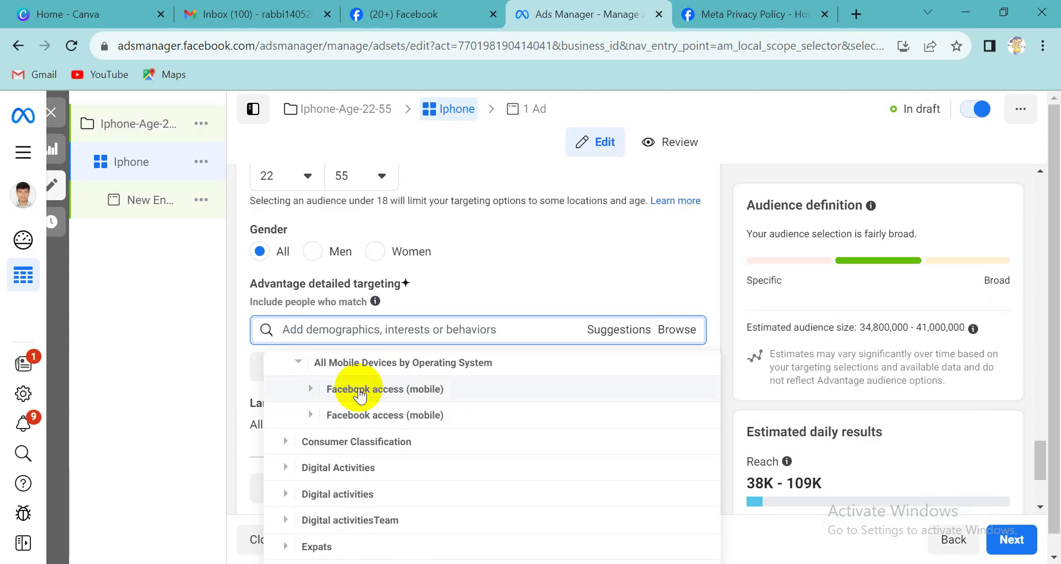
scroll(310, 389, up, 2)
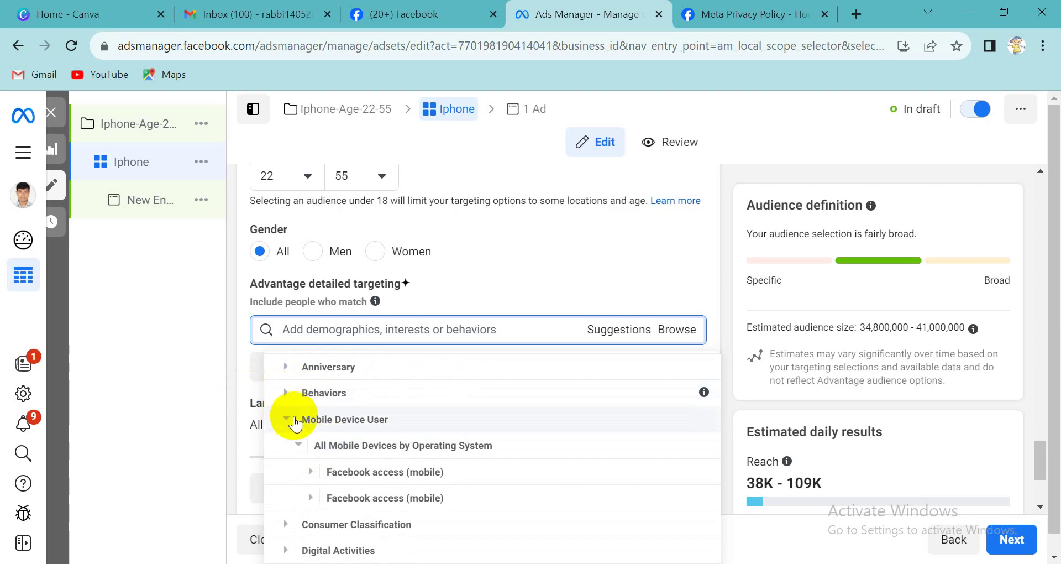
click(287, 419)
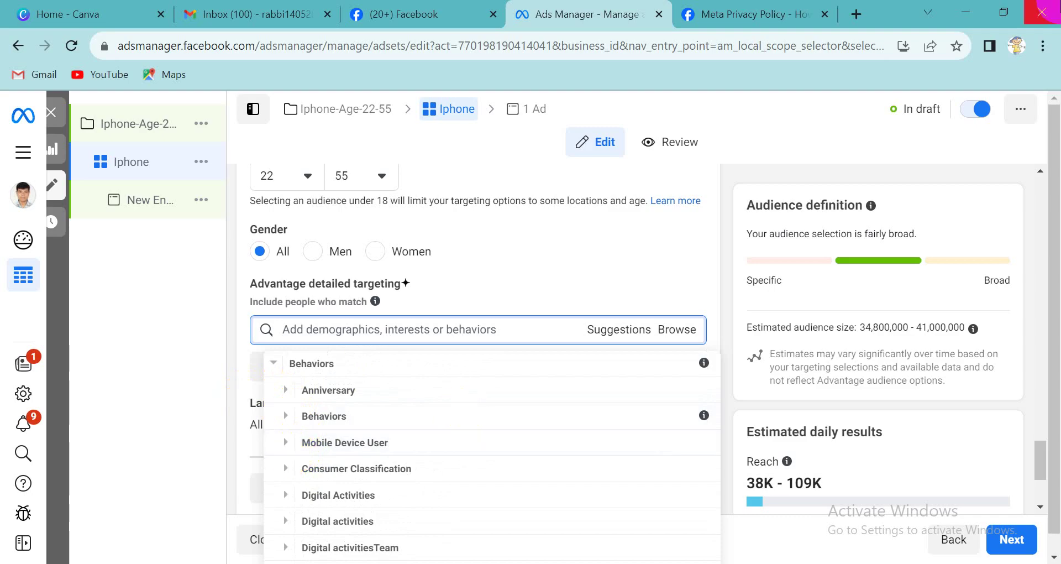
scroll(360, 473, down, 2)
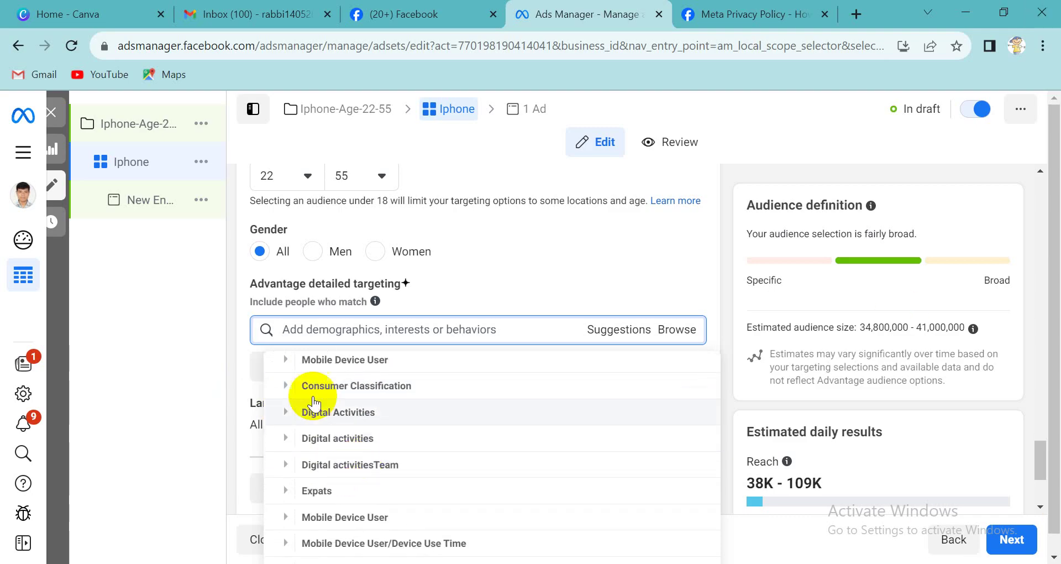
click(286, 362)
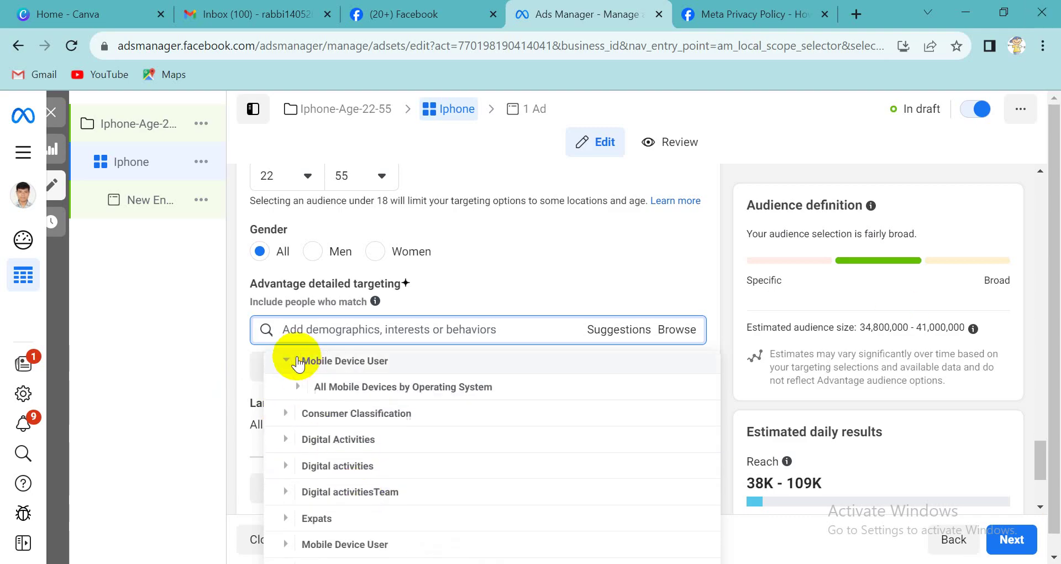
click(294, 394)
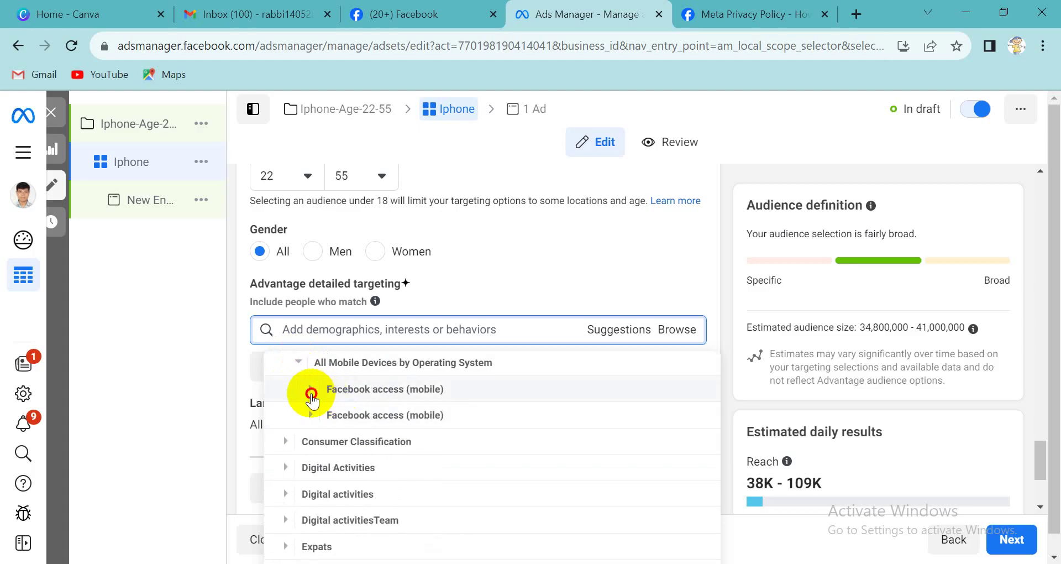
click(312, 395)
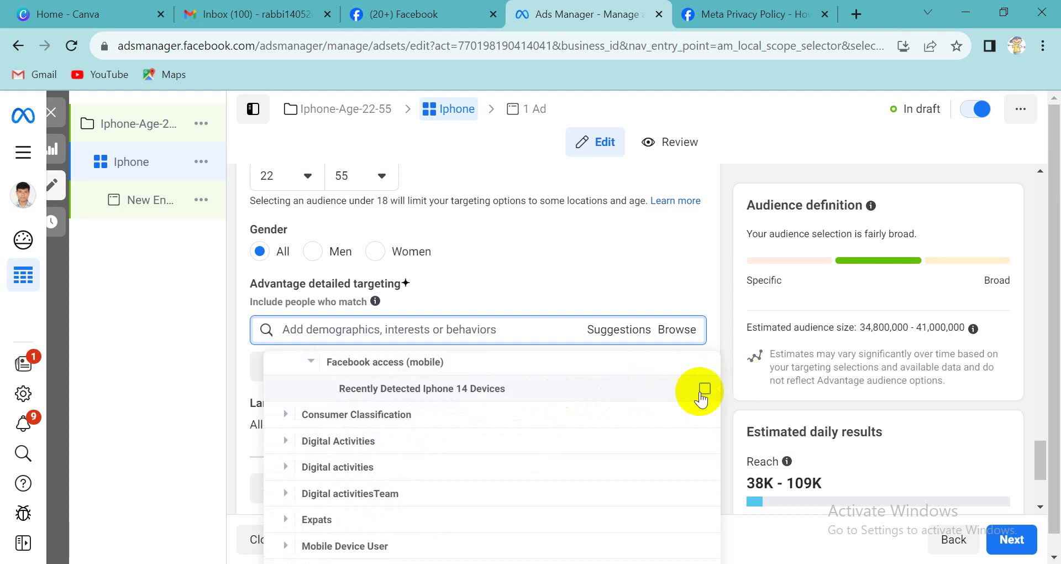
mouse_move(422, 397)
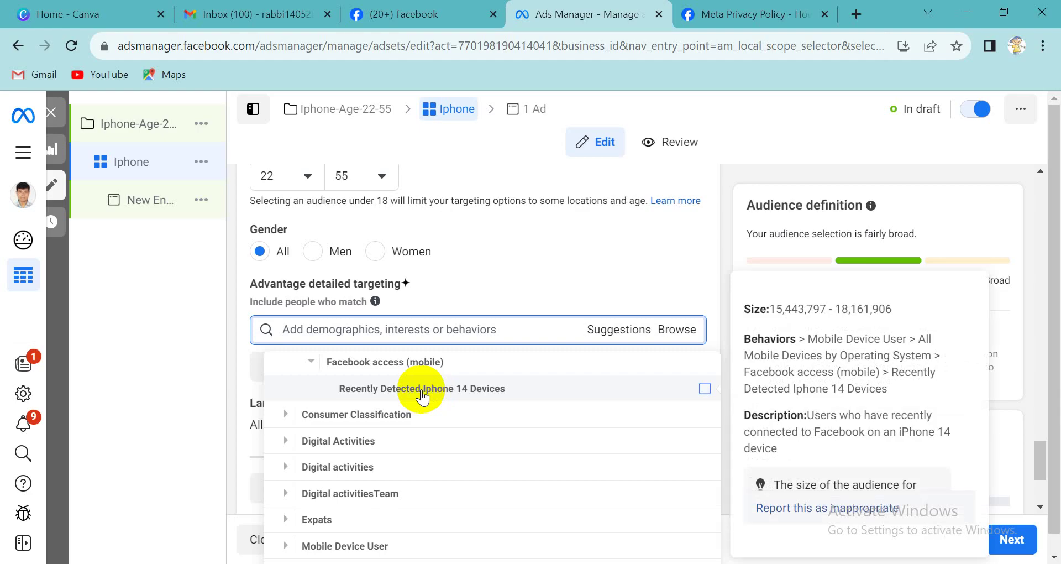
- Look at the countries under Consumer Classification and read the New Active Business option details under Digital Activities
click(303, 418)
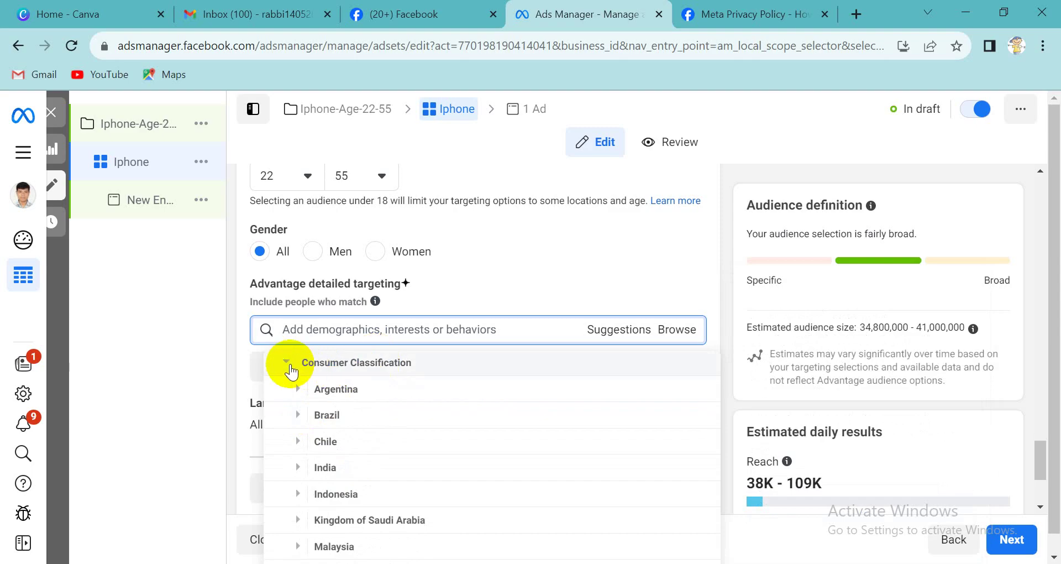
click(288, 364)
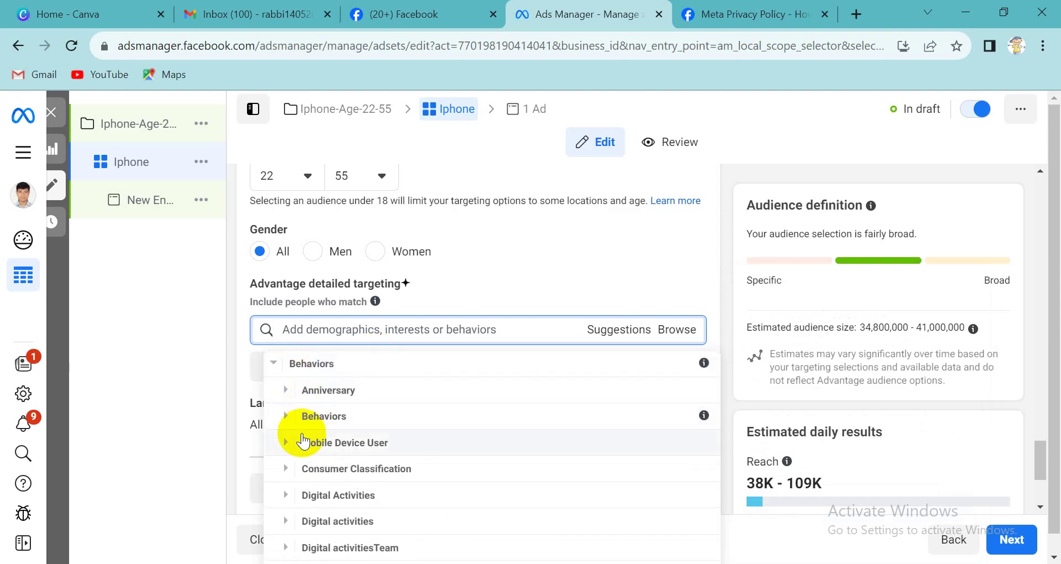
scroll(282, 459, down, 2)
click(285, 415)
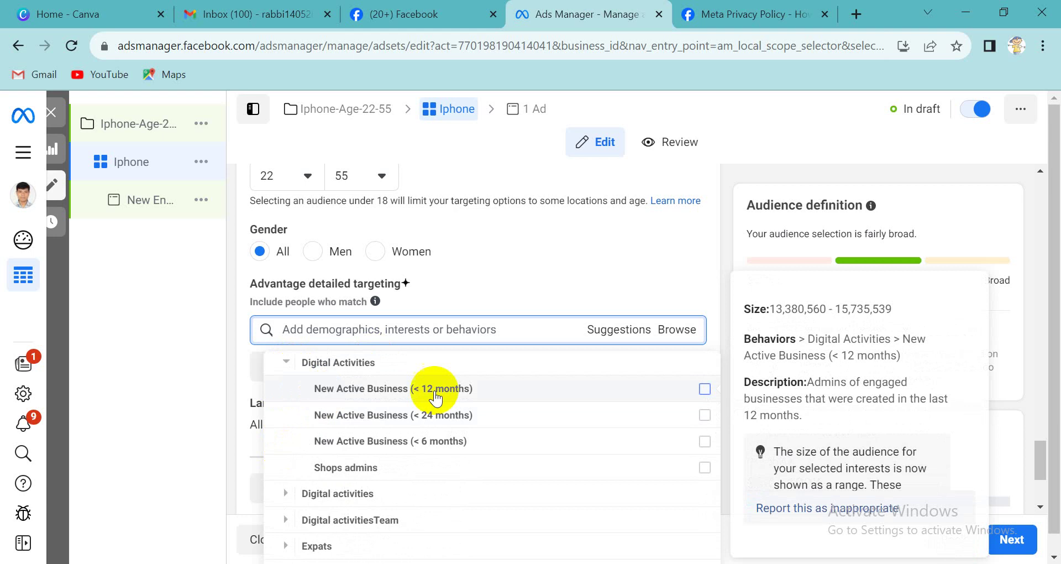
mouse_move(346, 451)
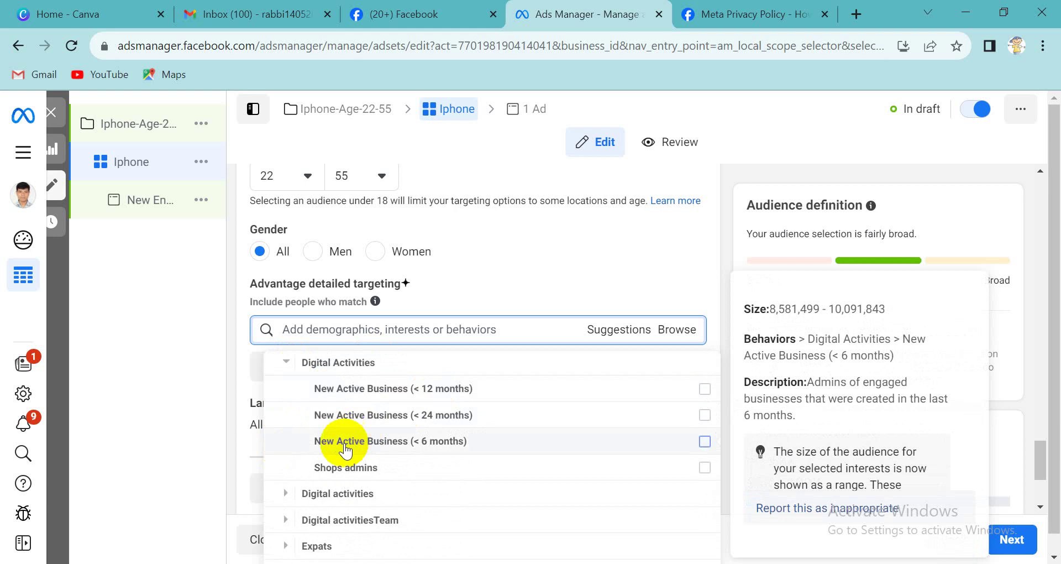
- Expand the second Digital activities category and look through its options, including the Facebook page admins types
click(285, 495)
scroll(290, 442, down, 2)
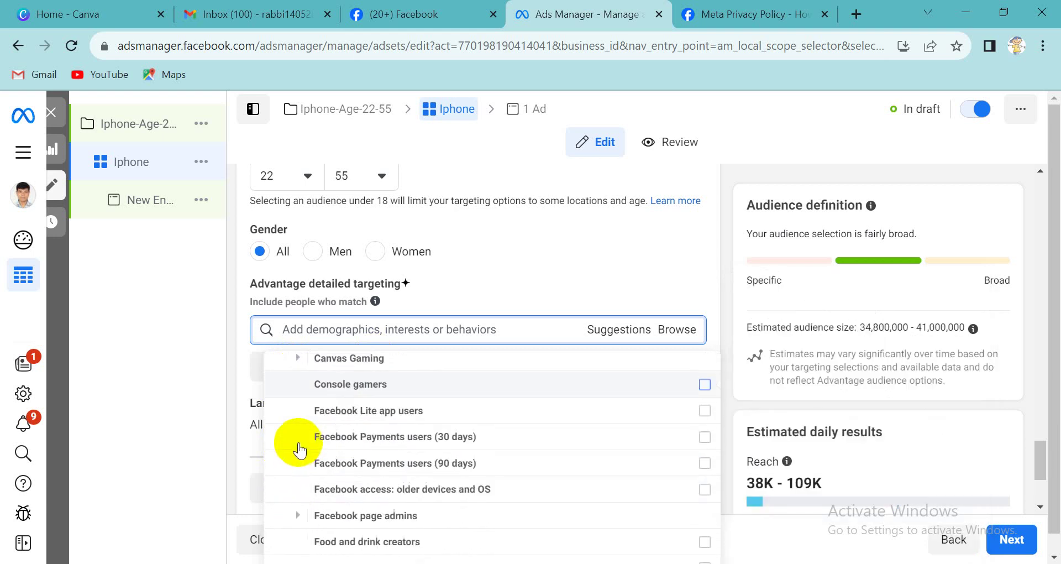
scroll(305, 489, down, 2)
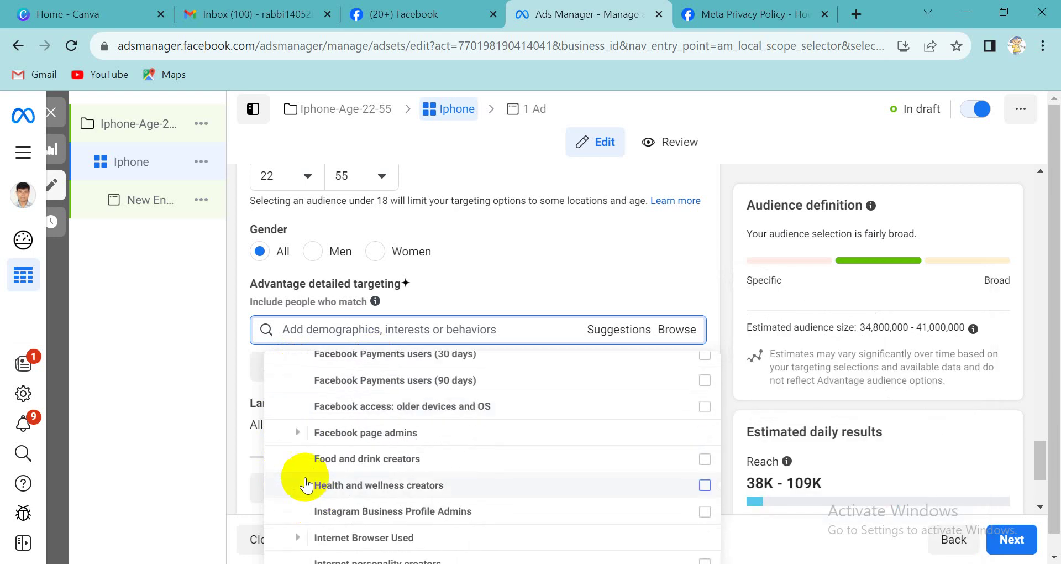
click(296, 431)
scroll(436, 489, down, 4)
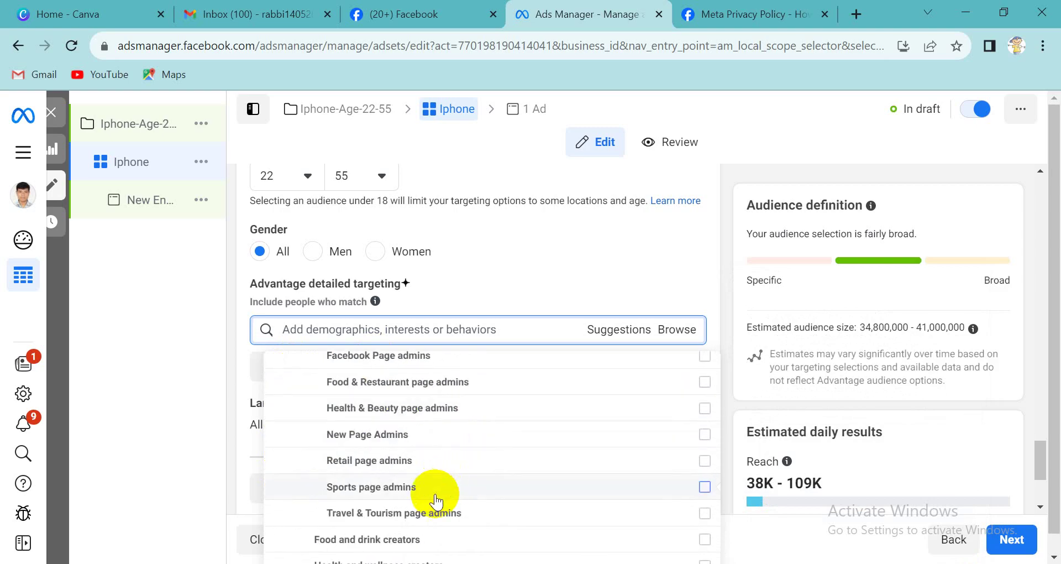
scroll(298, 497, down, 2)
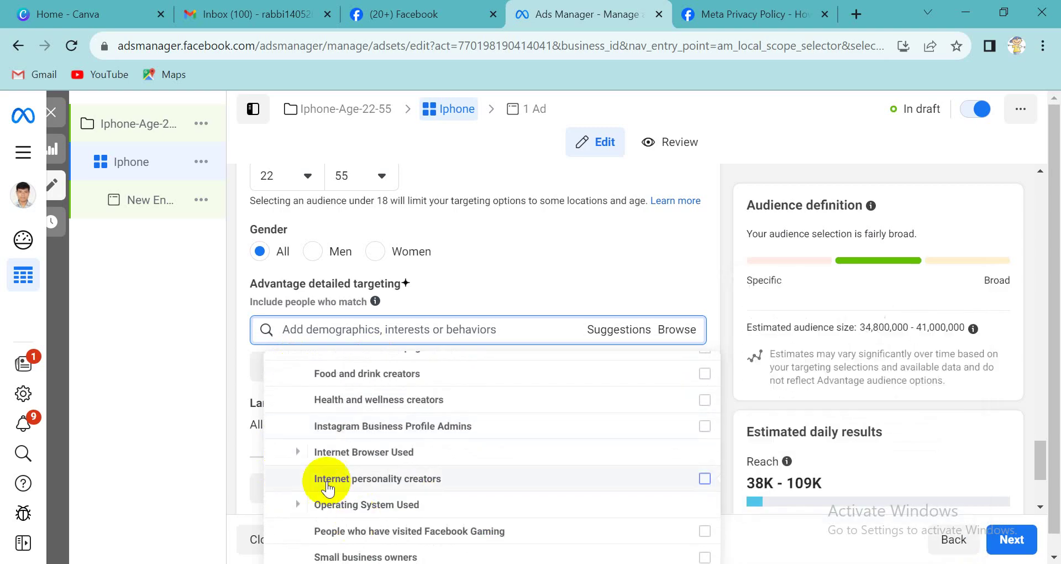
- Review the browsers listed under Internet Browser Used and the remaining Digital activities options
click(298, 450)
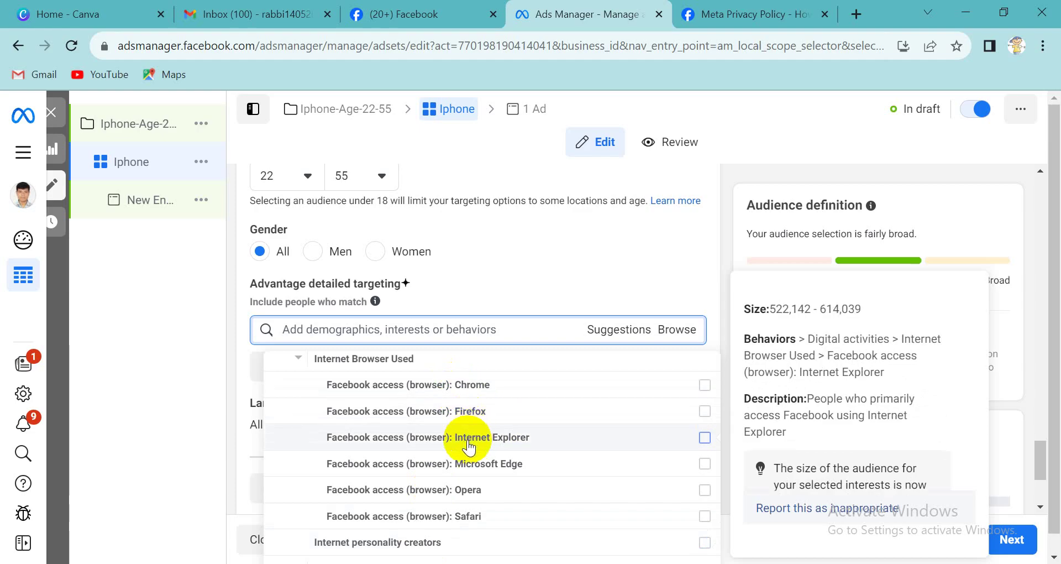
scroll(462, 477, down, 2)
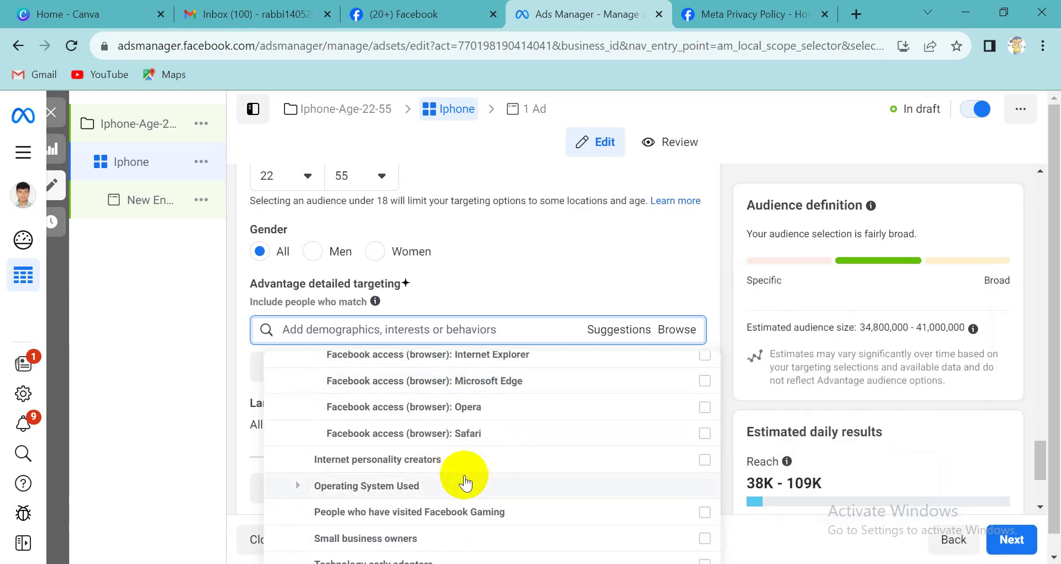
scroll(464, 481, down, 2)
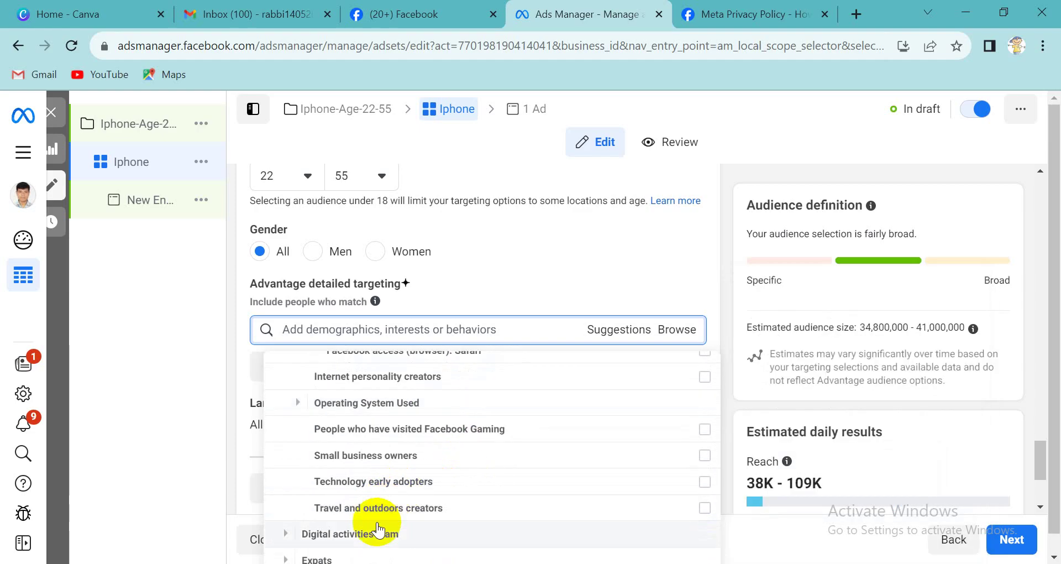
scroll(362, 519, down, 2)
scroll(362, 520, down, 2)
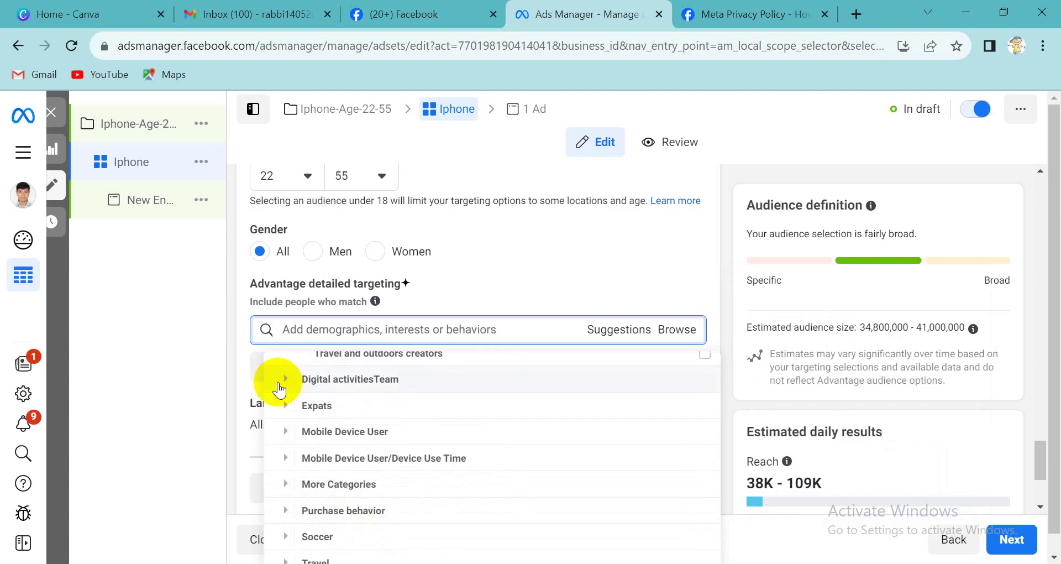
- Expand the second Mobile Device User category and review its device options and the Network Connection types
click(286, 430)
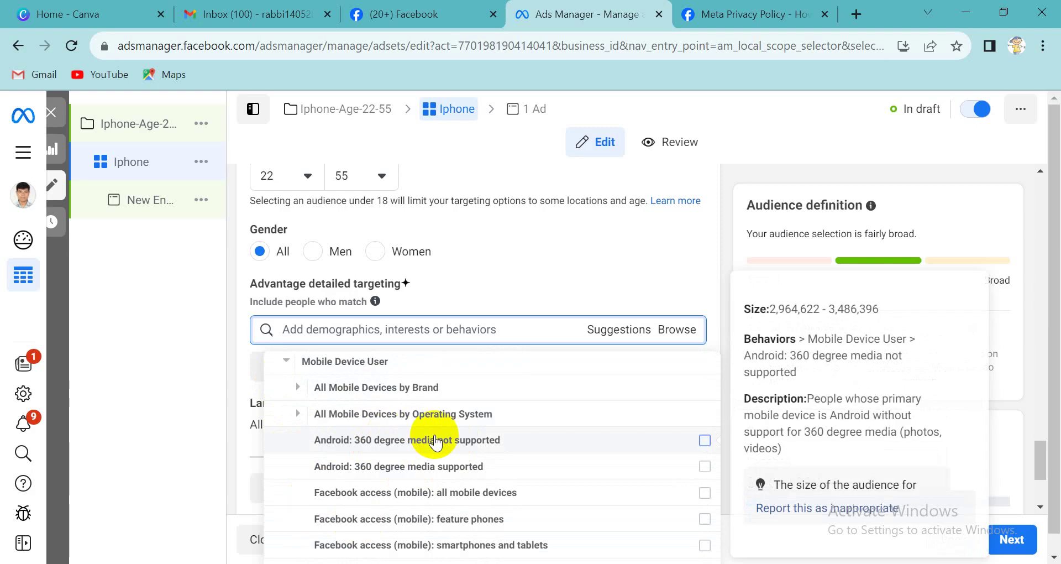
scroll(442, 439, down, 2)
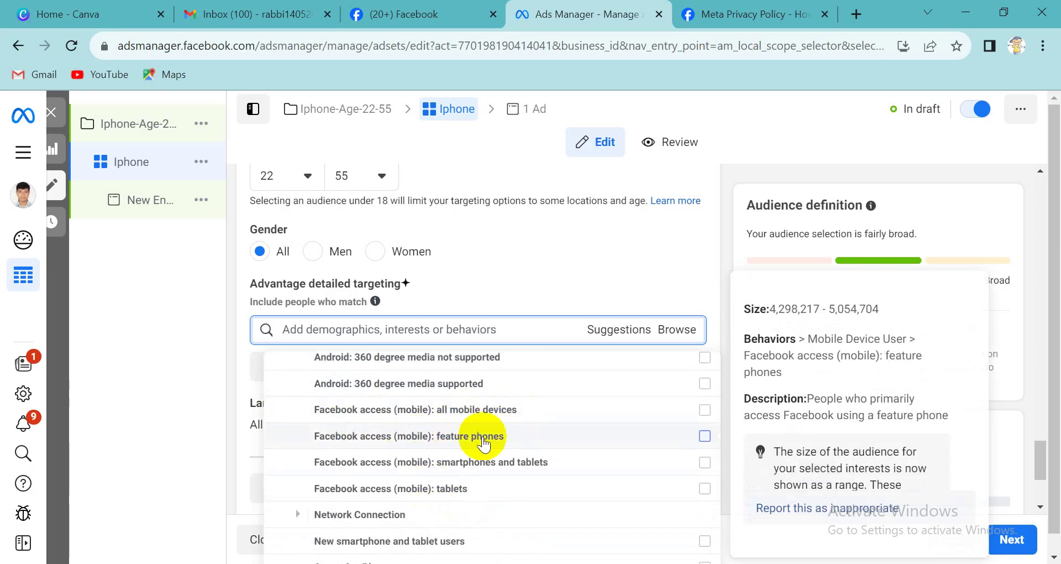
scroll(308, 486, down, 2)
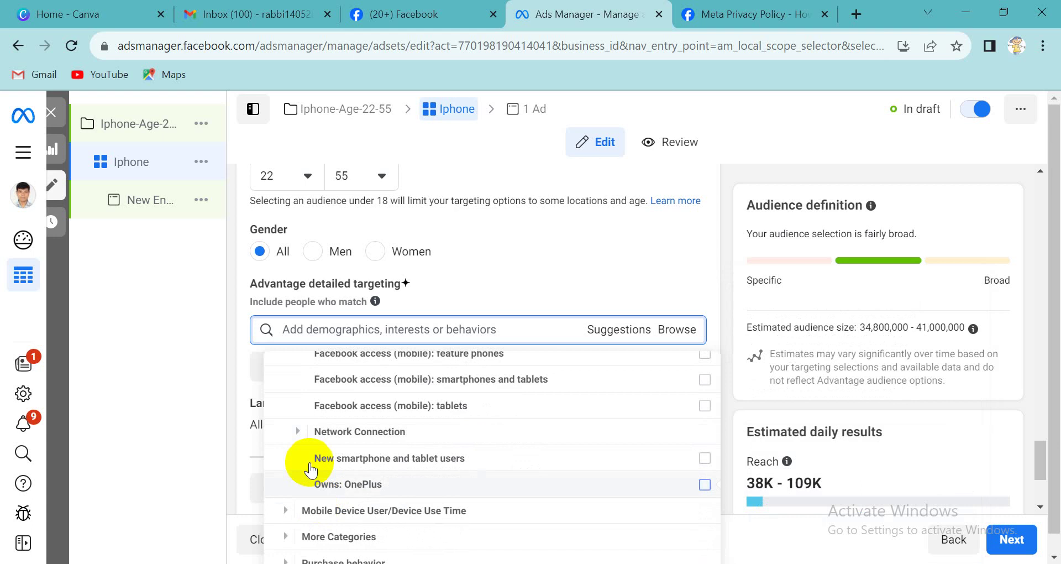
click(296, 432)
scroll(298, 436, down, 2)
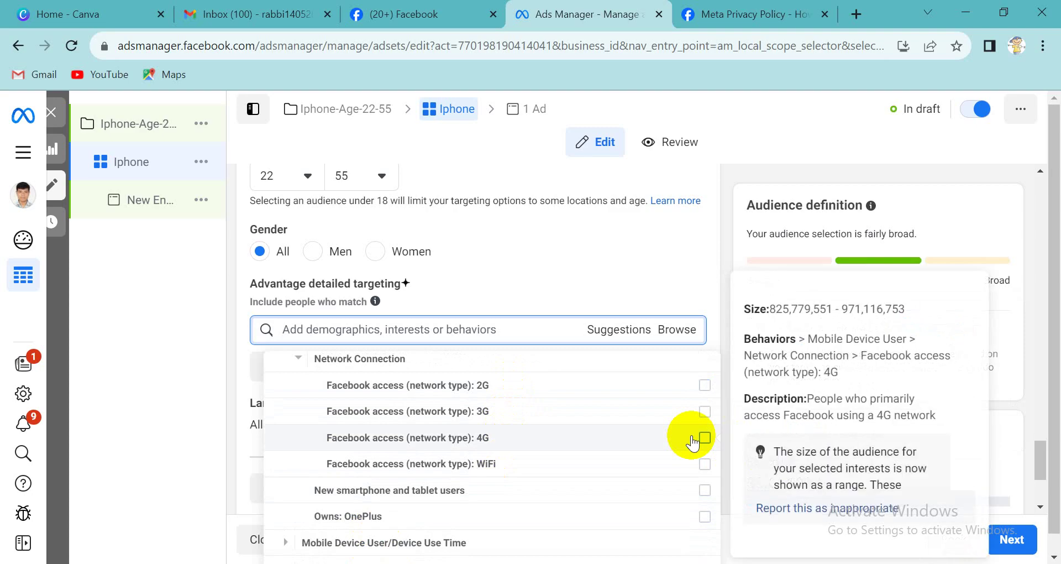
scroll(451, 489, down, 2)
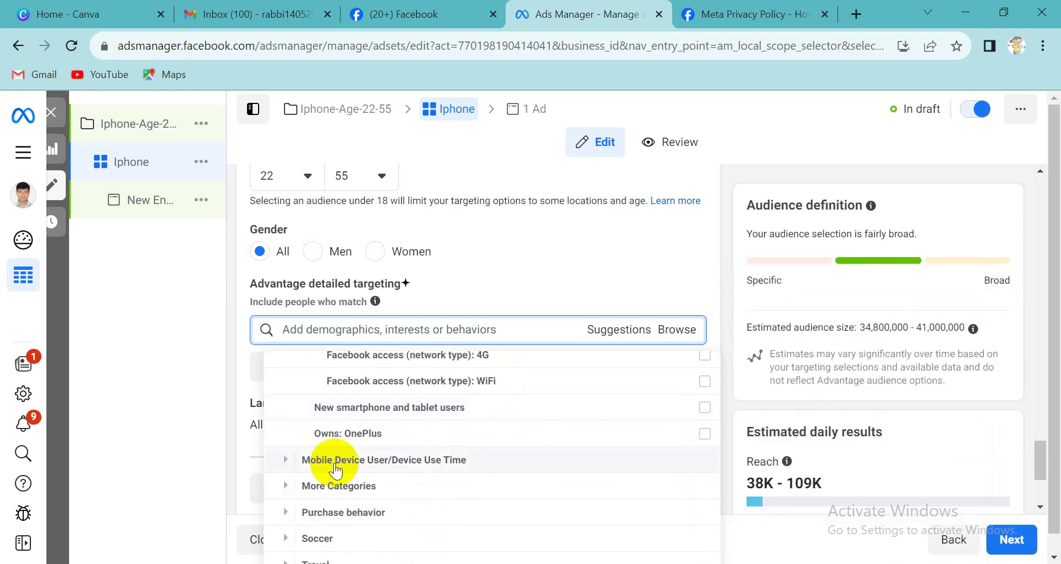
- Expand the Mobile Device User/Device Use Time category, review its usage-duration options, and close the targeting list
click(294, 463)
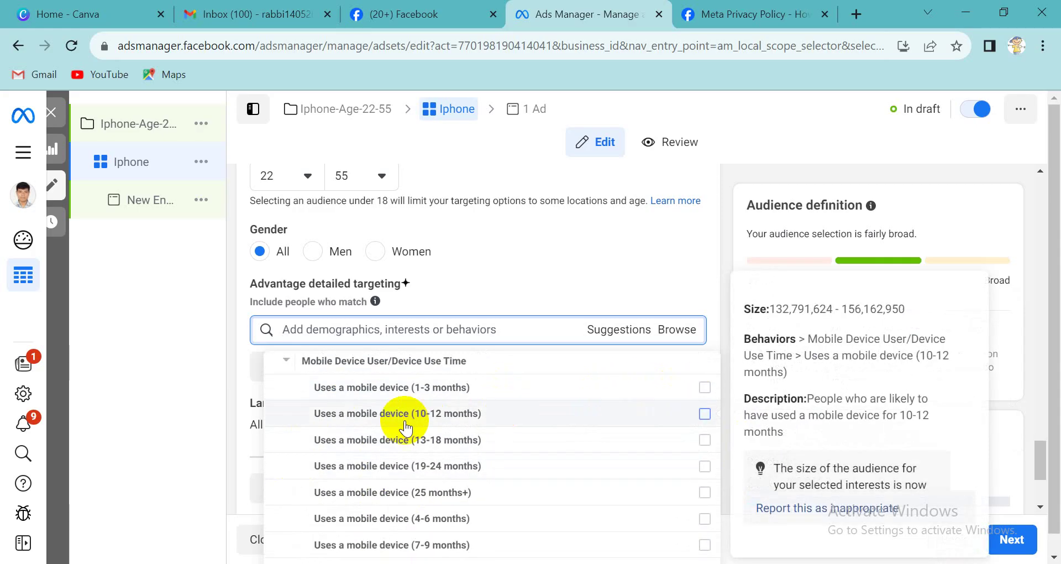
scroll(551, 459, down, 2)
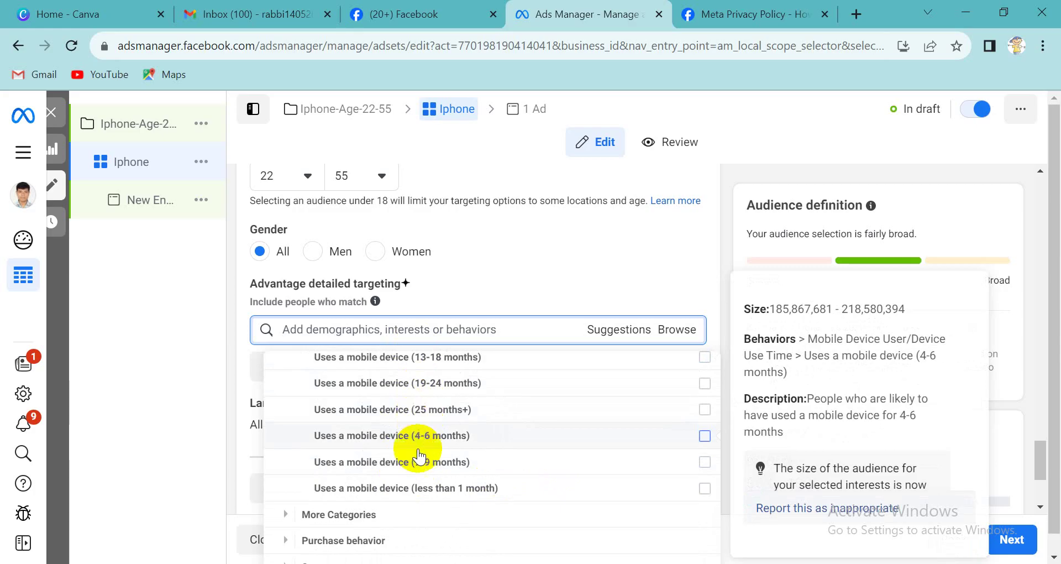
scroll(410, 473, down, 2)
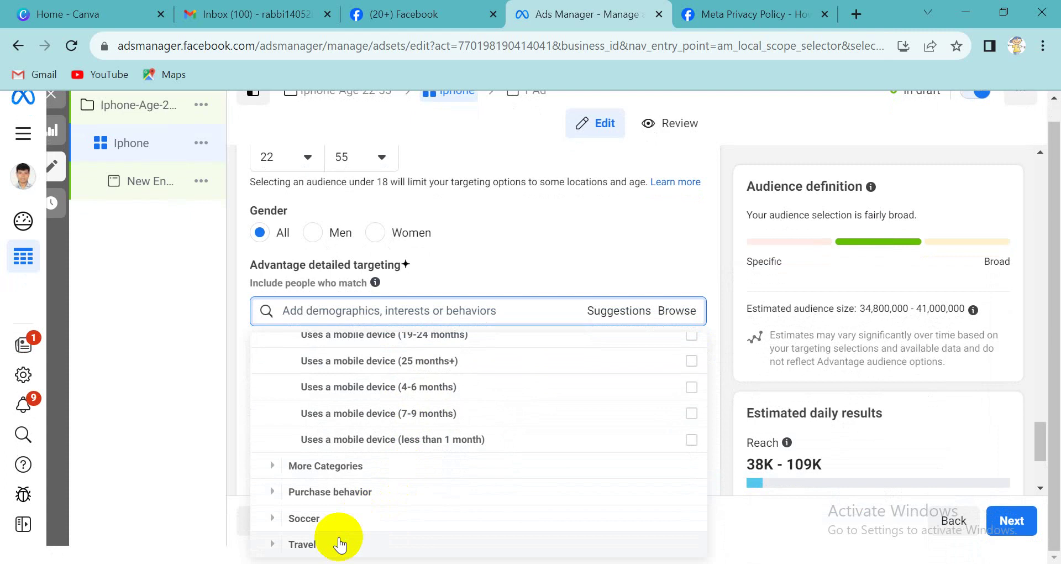
scroll(384, 500, up, 5)
click(678, 310)
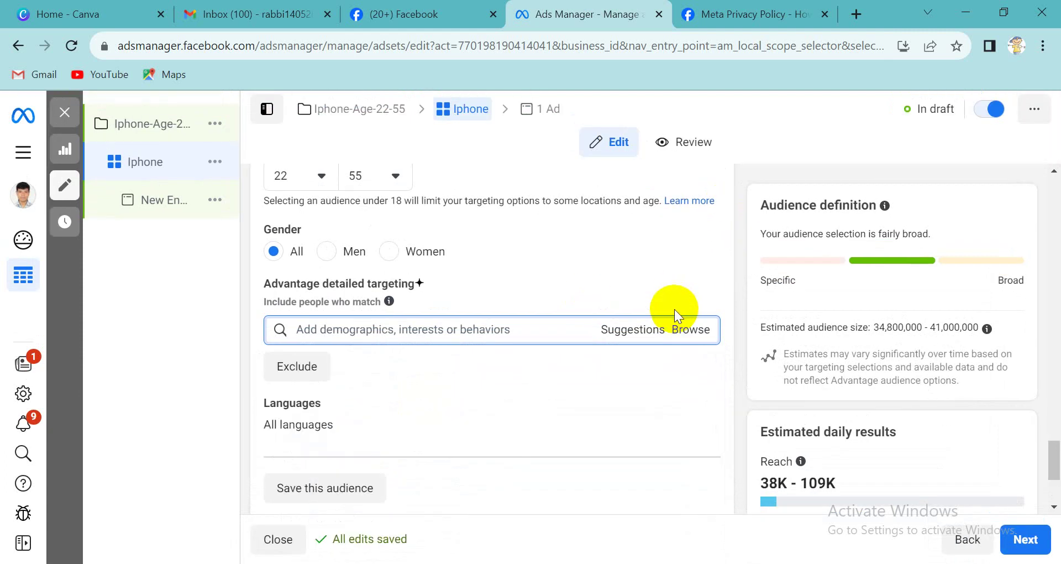
- Search the detailed targeting for "iphone" and add the IPhone (smart phone) interest to the audience
click(697, 330)
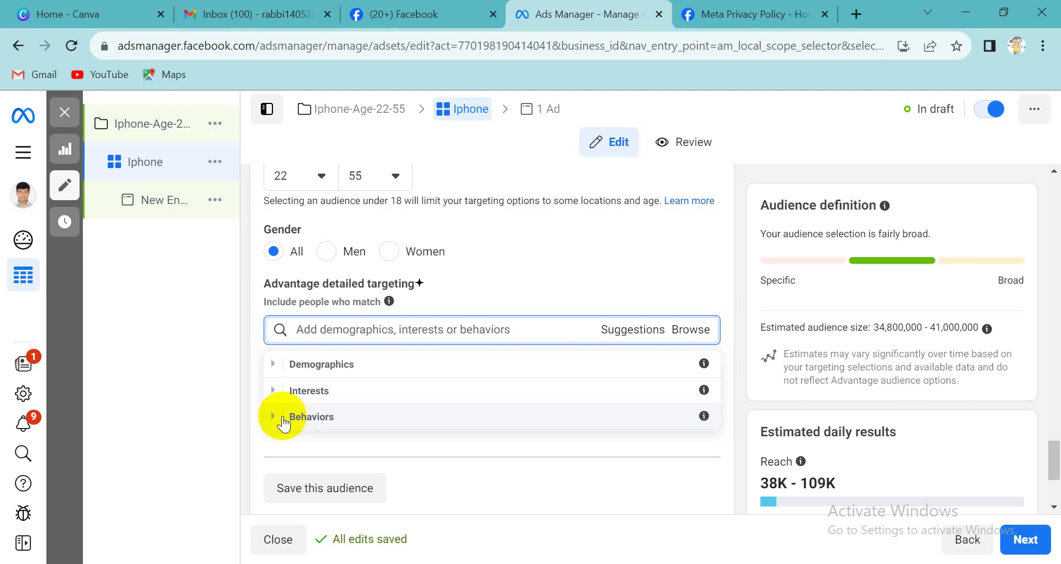
click(354, 330)
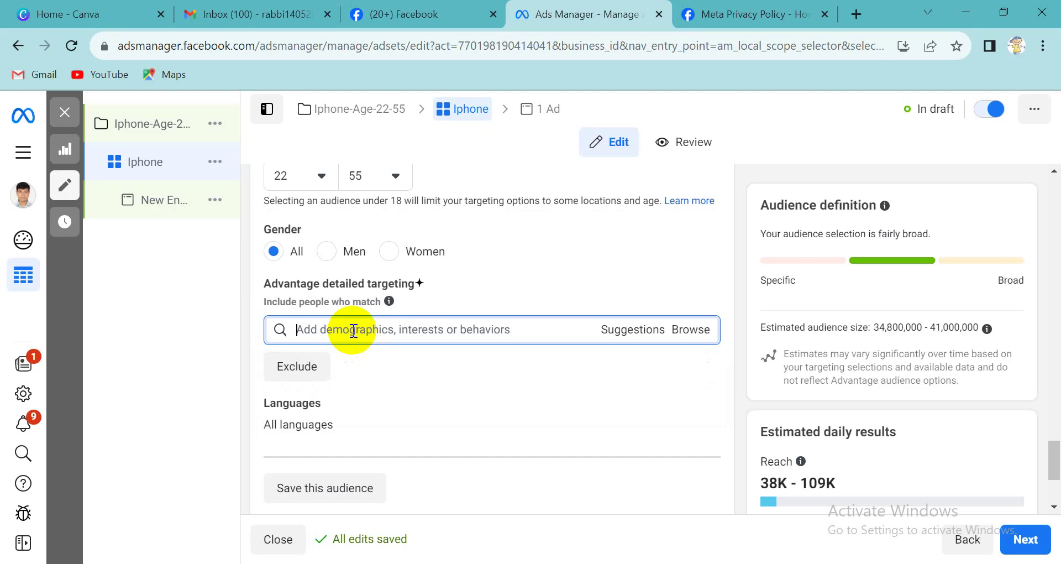
text(iphone)
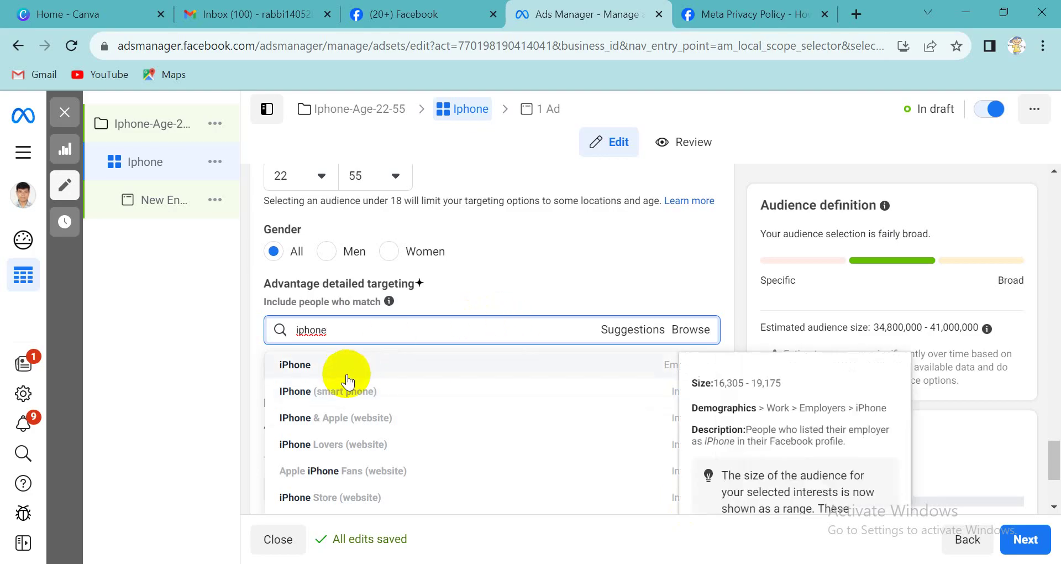
click(347, 393)
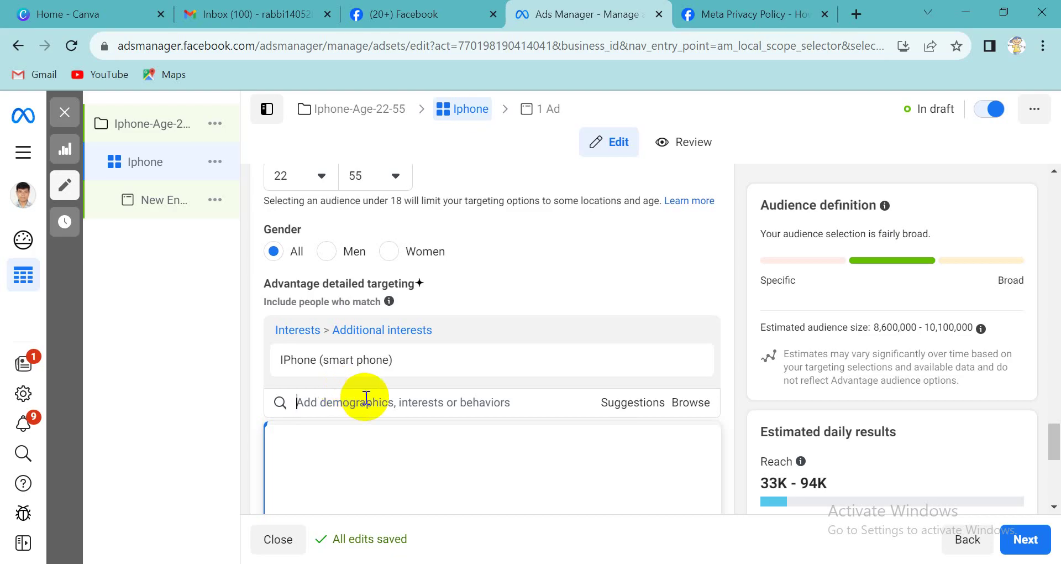
- Search the detailed targeting for "samsung", look through the suggestions, and clear the search without adding any
text(sa)
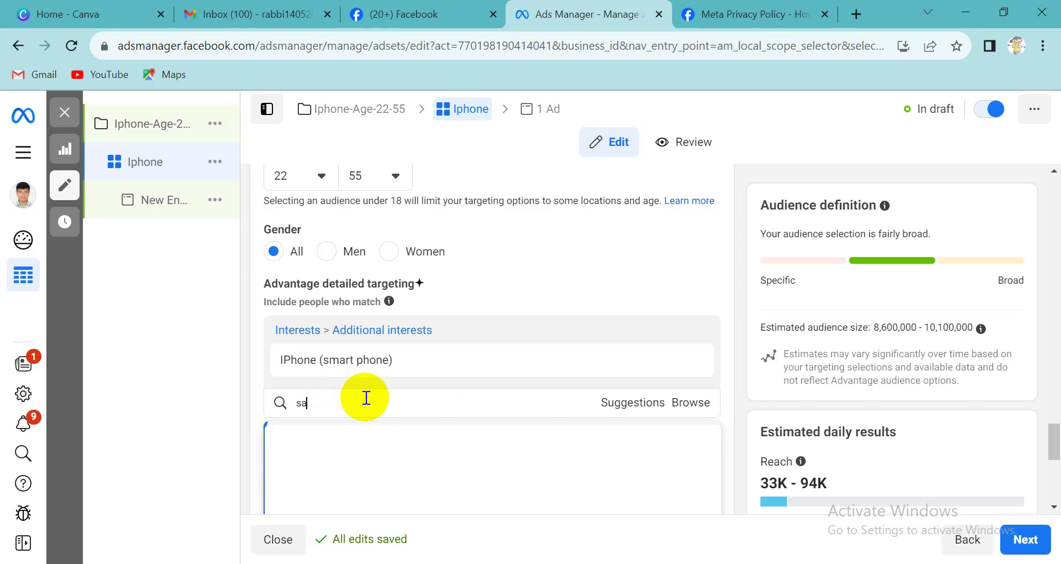
text(msund)
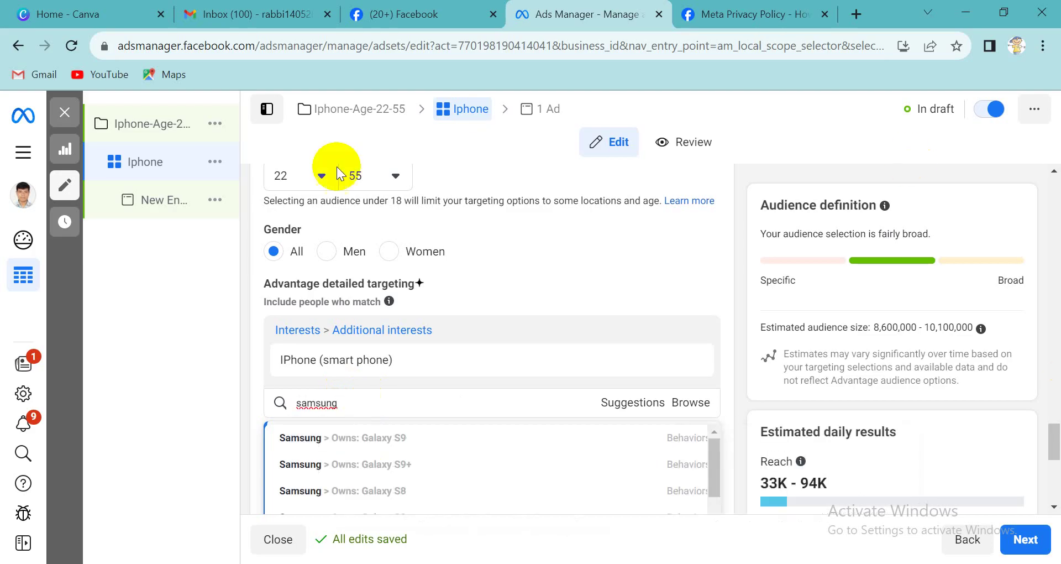
scroll(452, 473, down, 1)
scroll(451, 472, up, 1)
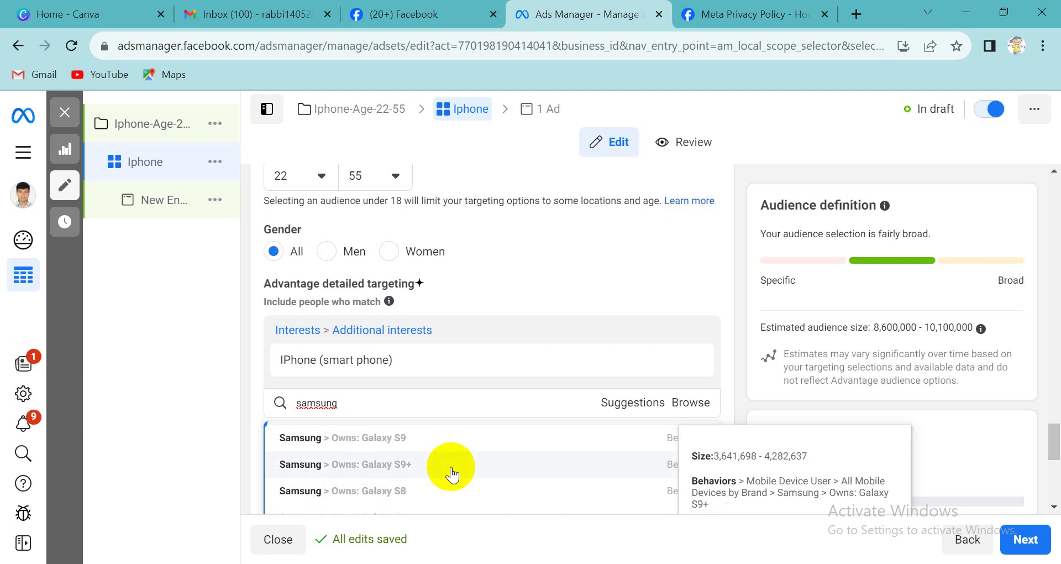
key(BackSpace)
text(g)
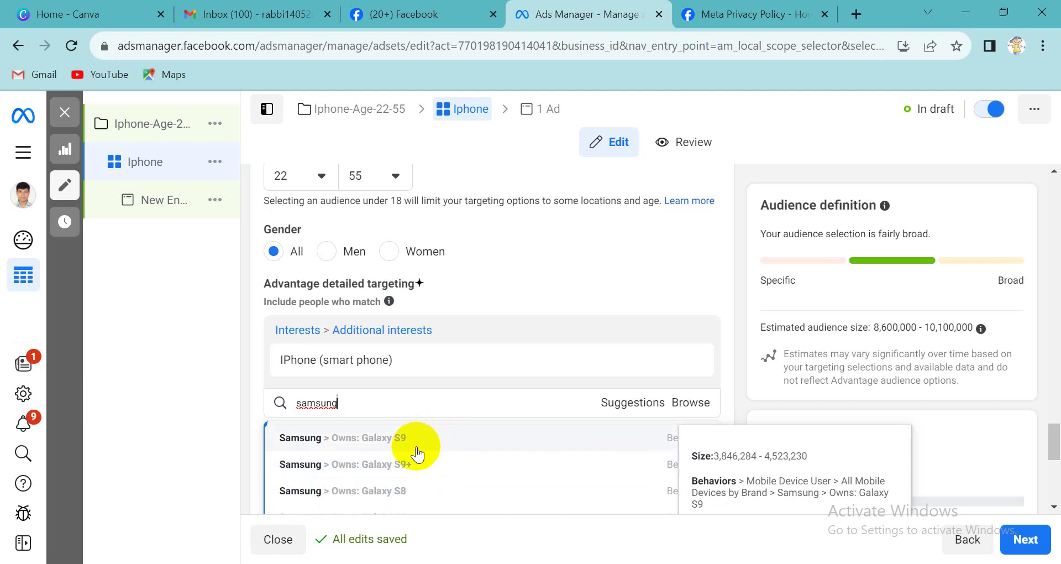
scroll(410, 446, down, 4)
scroll(416, 481, down, 2)
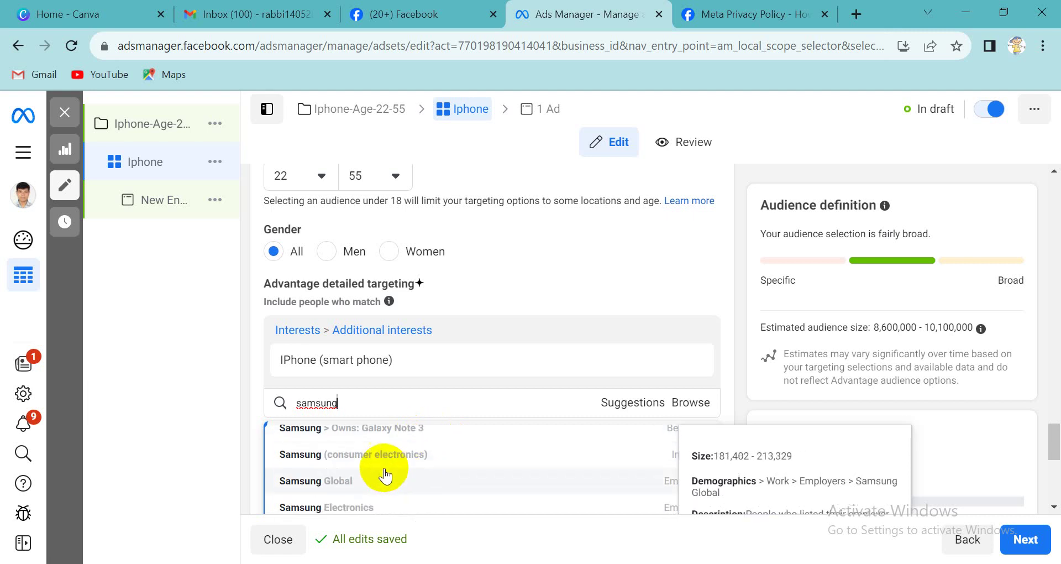
click(730, 395)
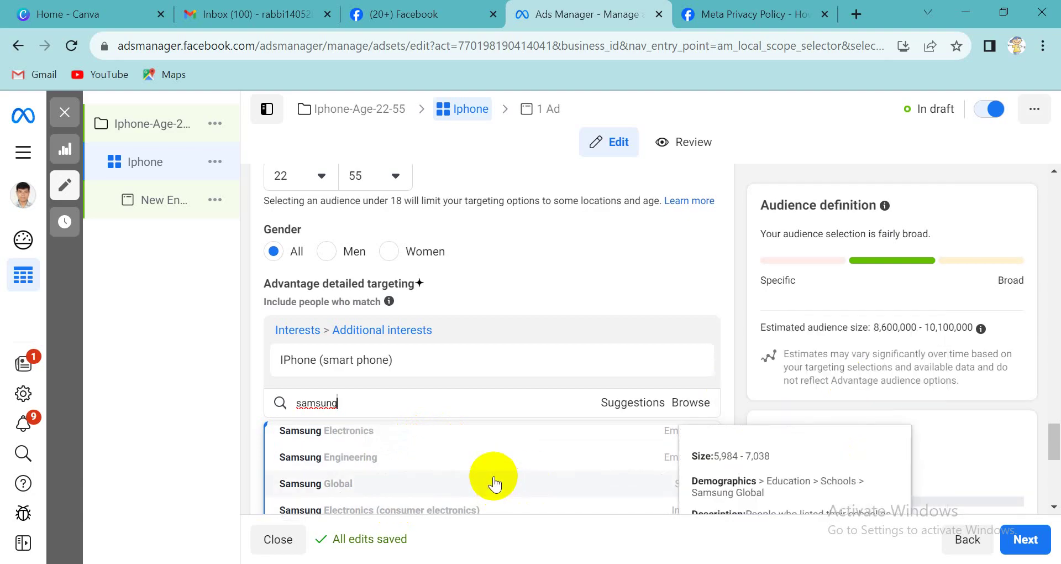
scroll(493, 482, down, 5)
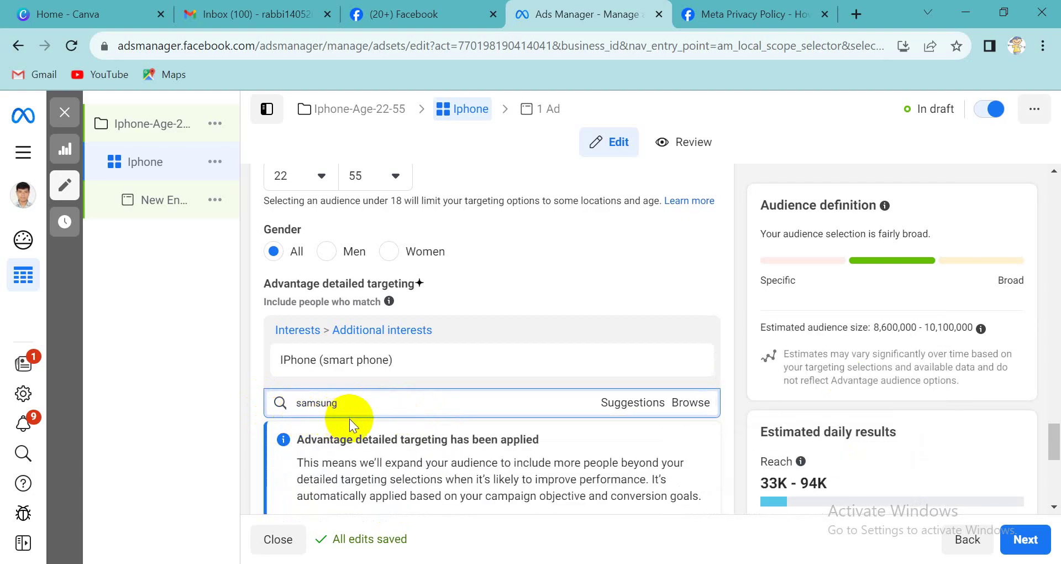
drag(361, 409, 267, 380)
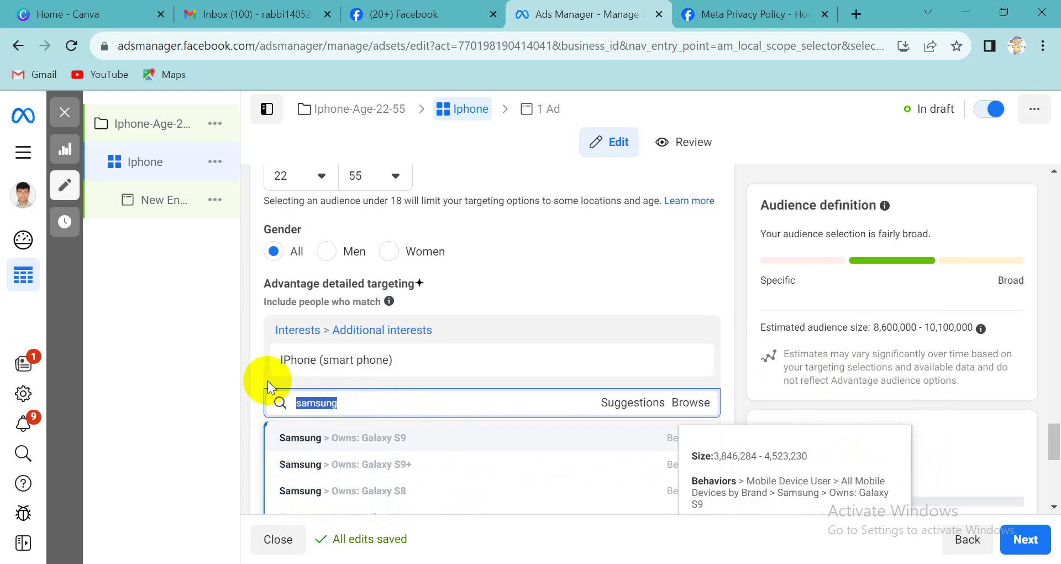
key(BackSpace)
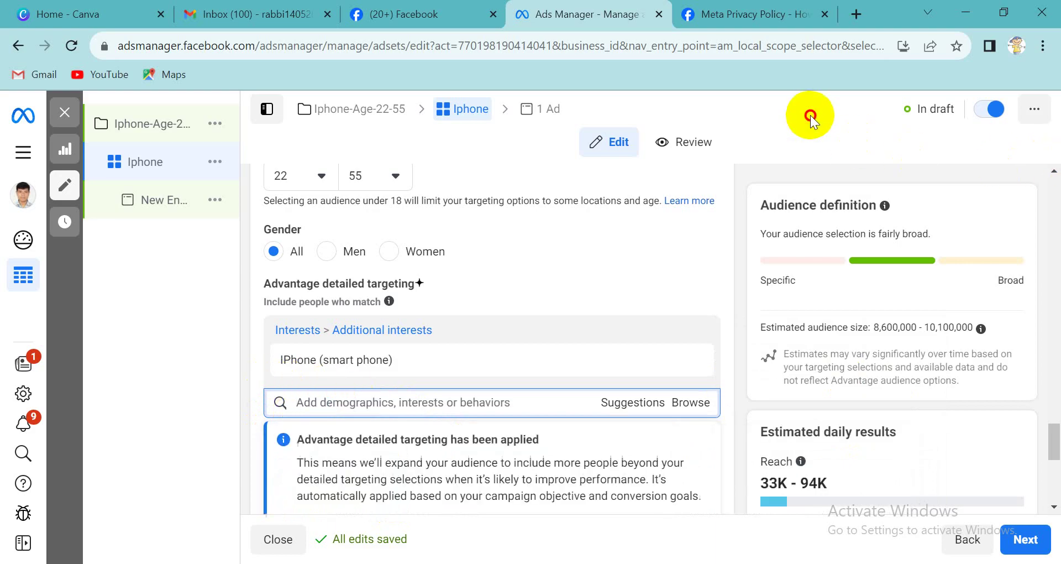
click(810, 115)
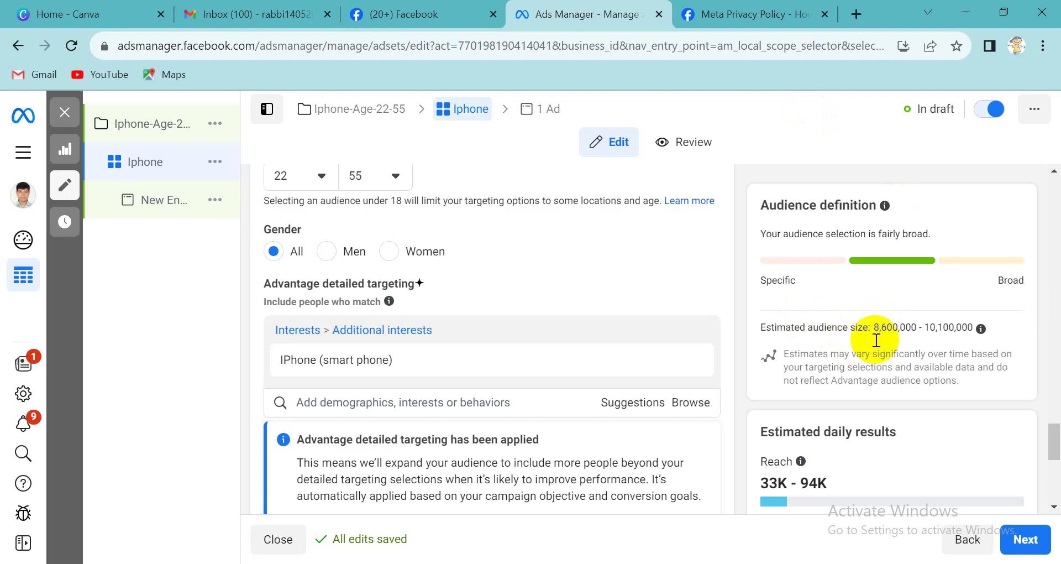
- Proceed from the Iphone ad set to the New Engagement Ad level and dismiss the recommendation to import ads
scroll(807, 327, down, 5)
scroll(791, 327, up, 1)
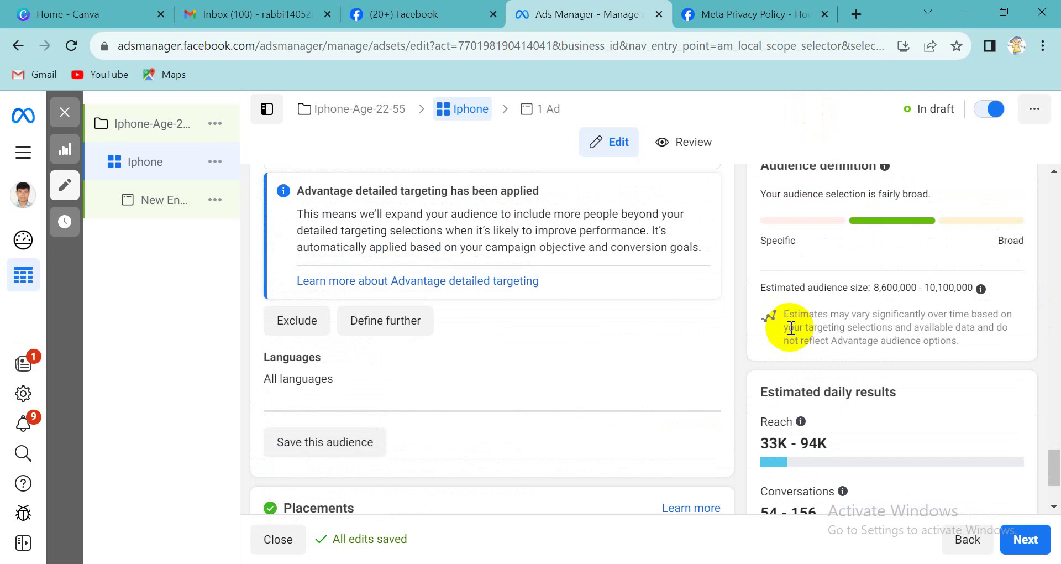
scroll(791, 328, down, 2)
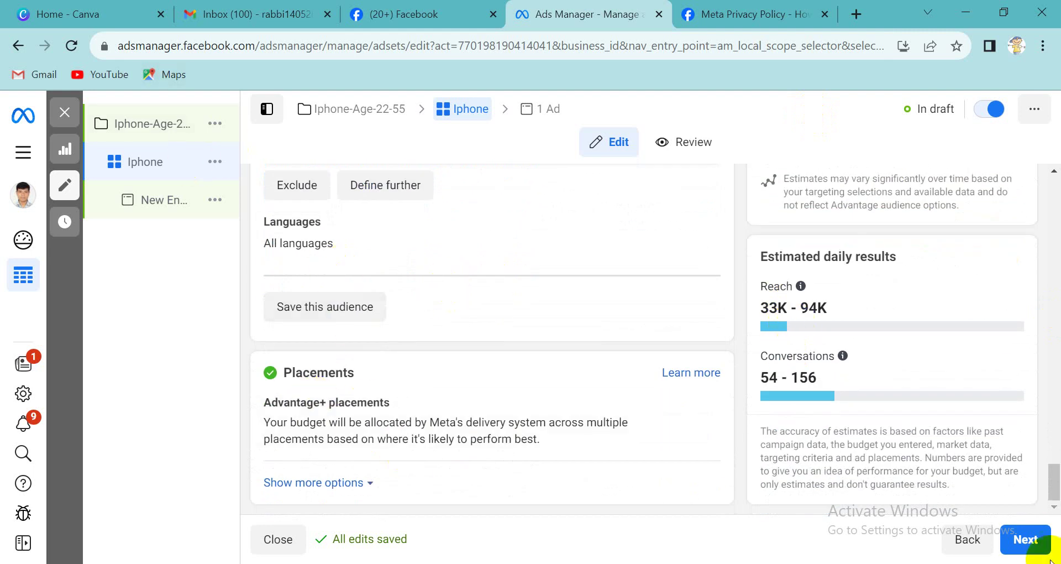
click(1025, 539)
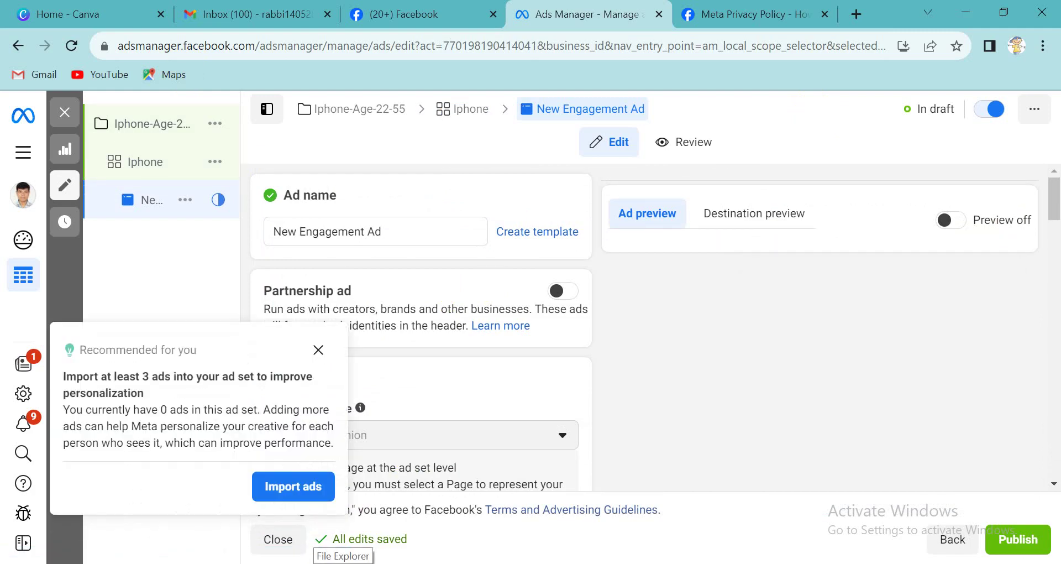
click(319, 350)
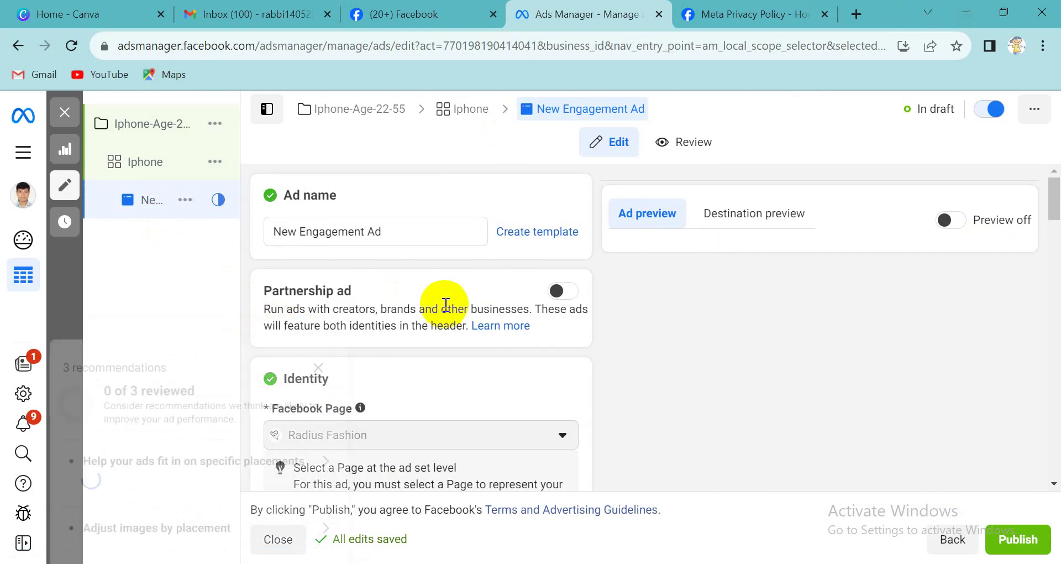
click(330, 275)
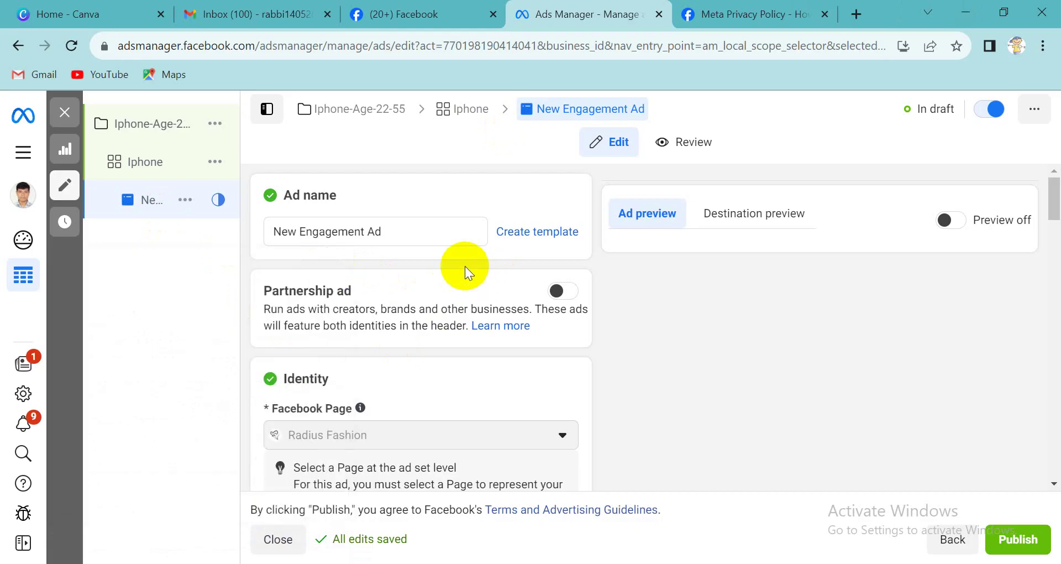
- In the Ad setup section, try the Carousel format and return to Single image or video
scroll(338, 211, down, 2)
scroll(341, 215, down, 3)
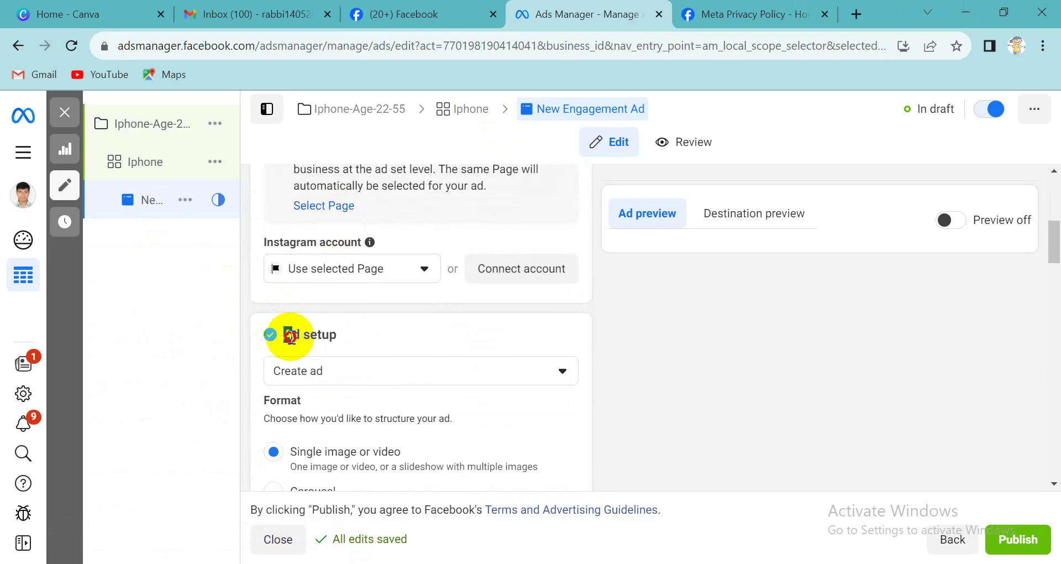
drag(283, 334, 336, 335)
scroll(613, 310, down, 2)
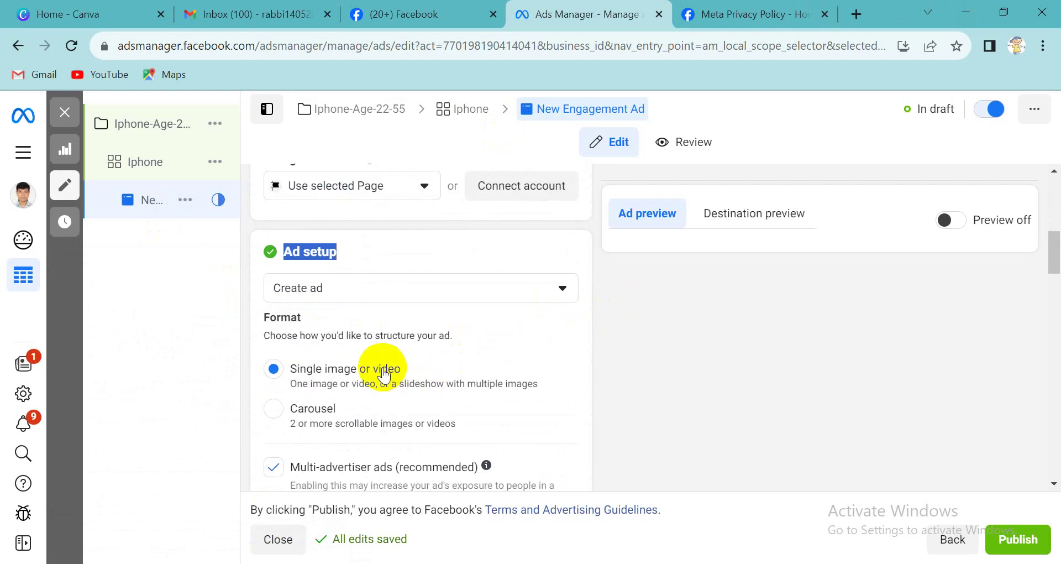
scroll(288, 354, down, 2)
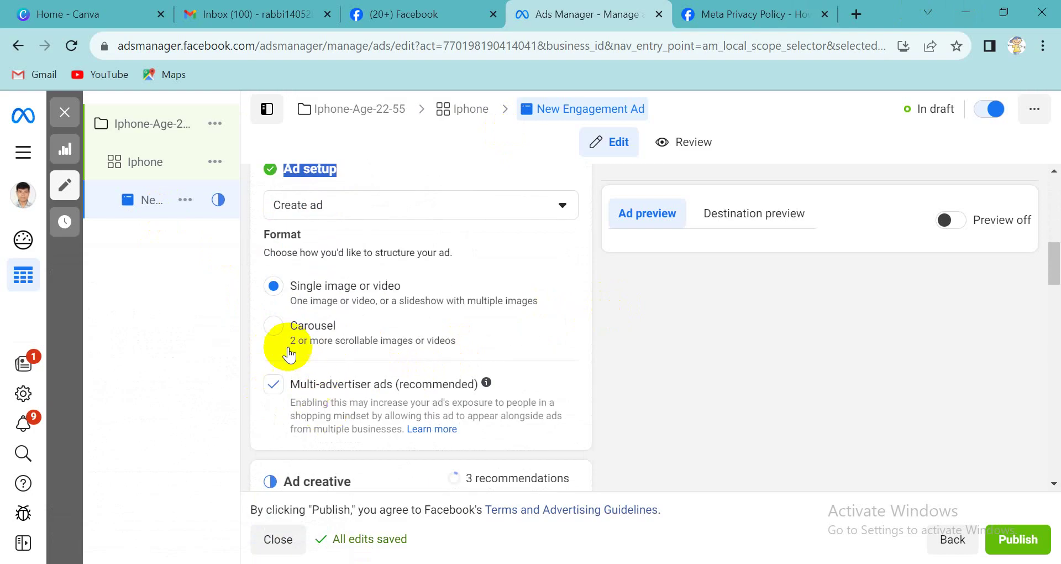
click(273, 326)
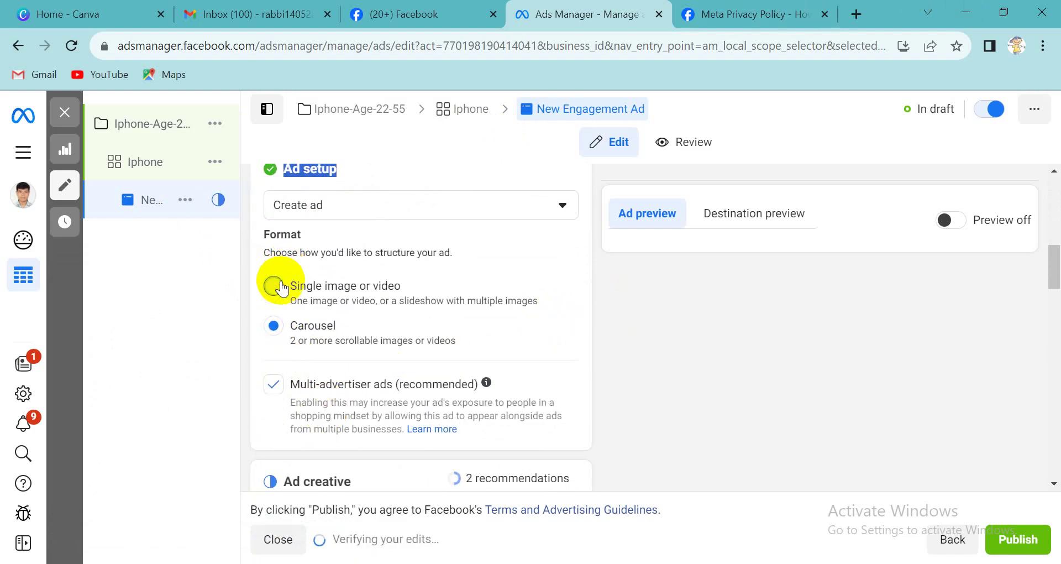
click(281, 286)
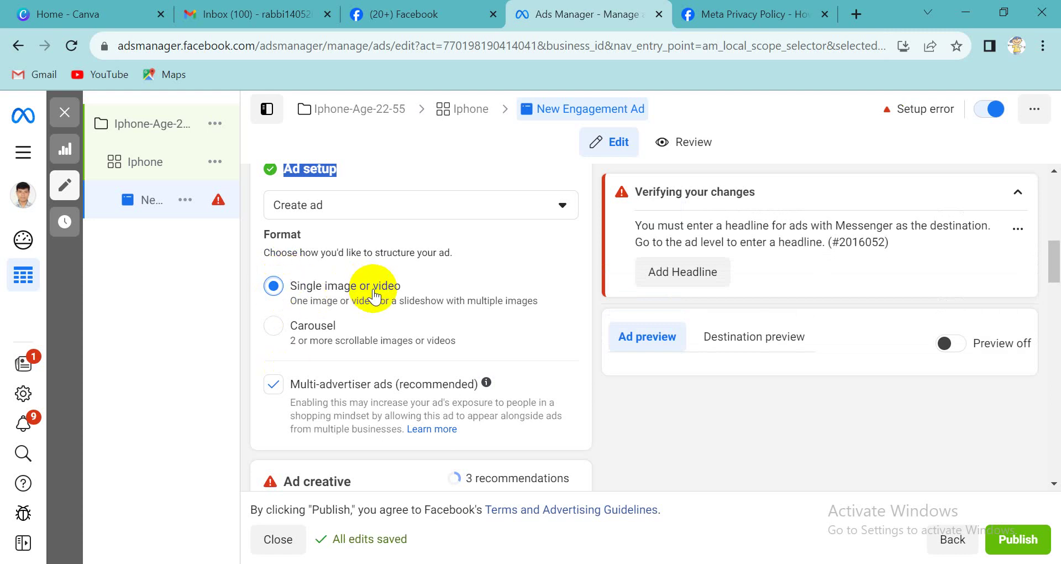
- Read the Ad creative section's description of the media, text and destination
scroll(374, 296, down, 3)
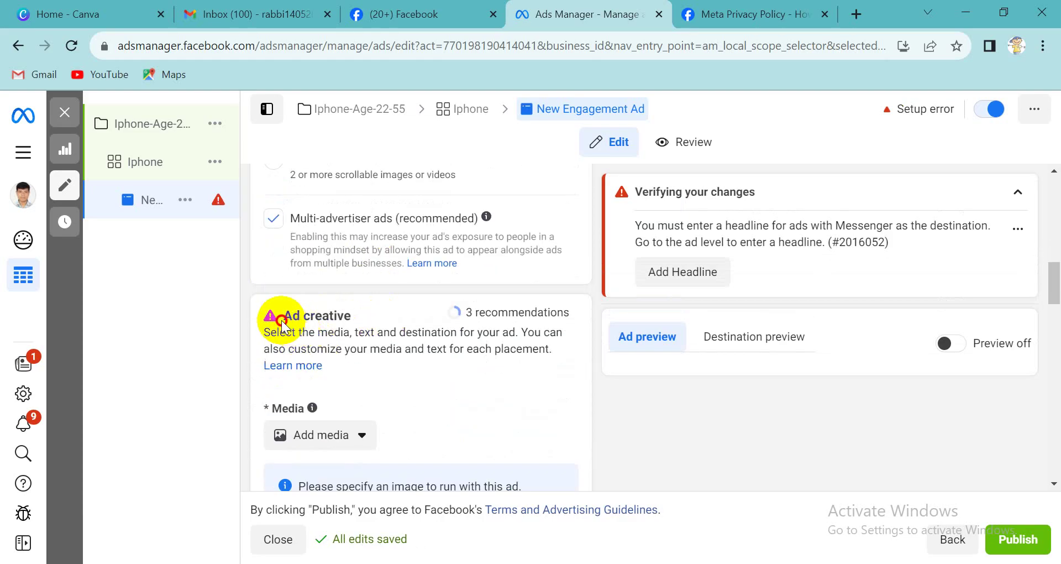
drag(282, 315, 346, 316)
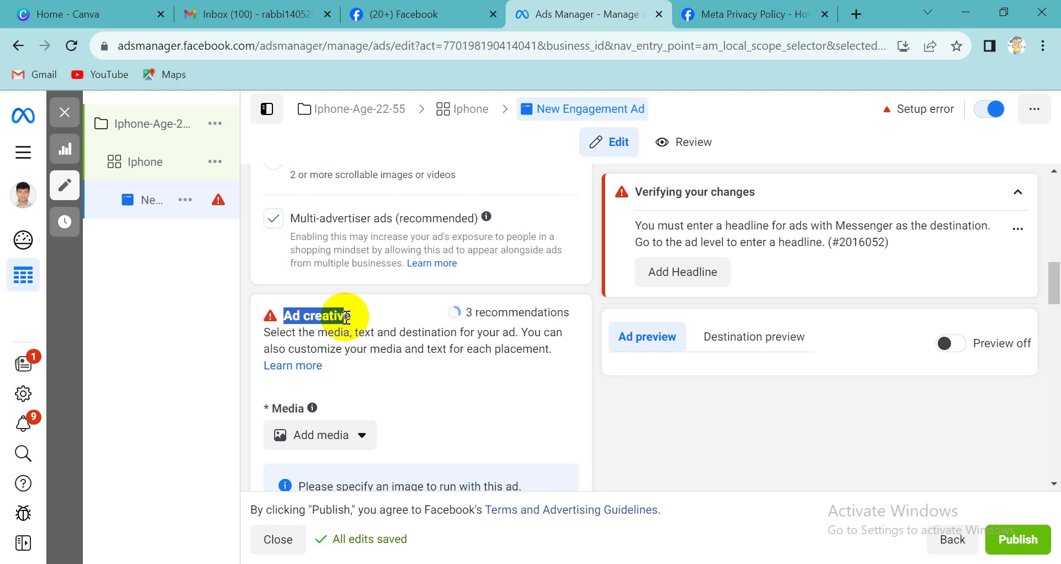
click(500, 371)
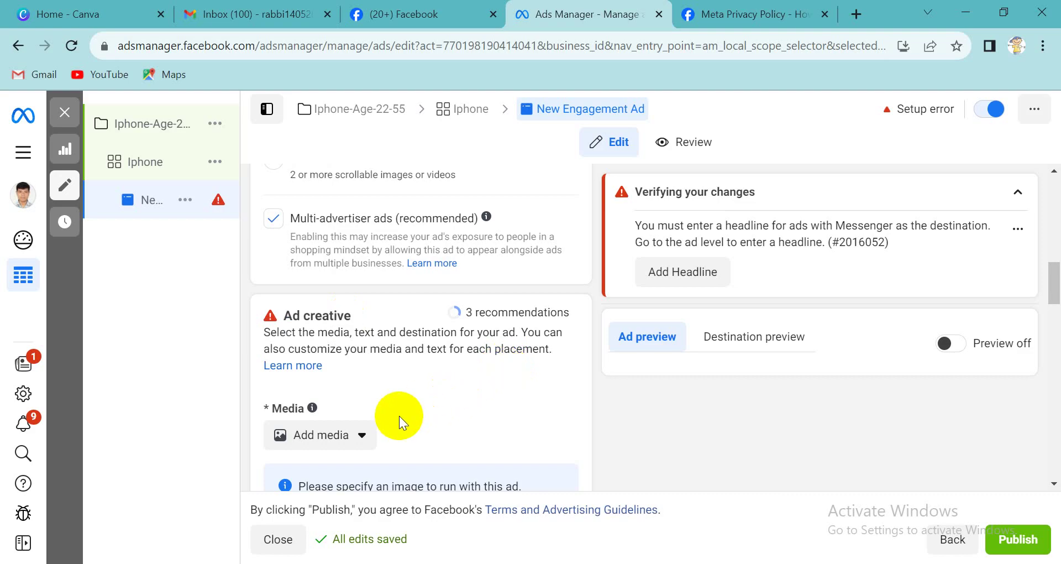
- Review the ad source choices in the Ad setup section and keep Create ad selected
scroll(345, 428, up, 4)
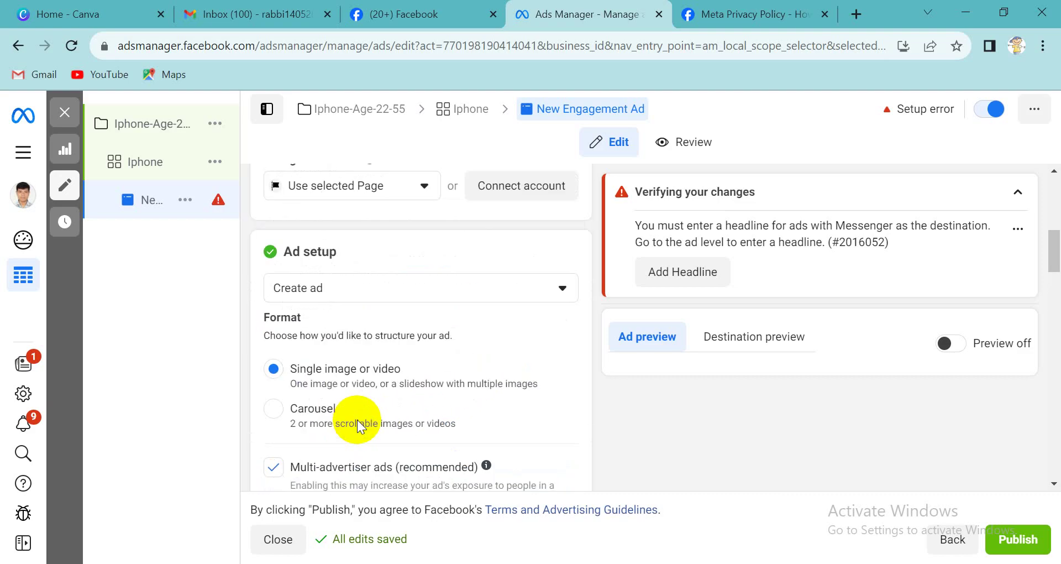
scroll(354, 421, down, 2)
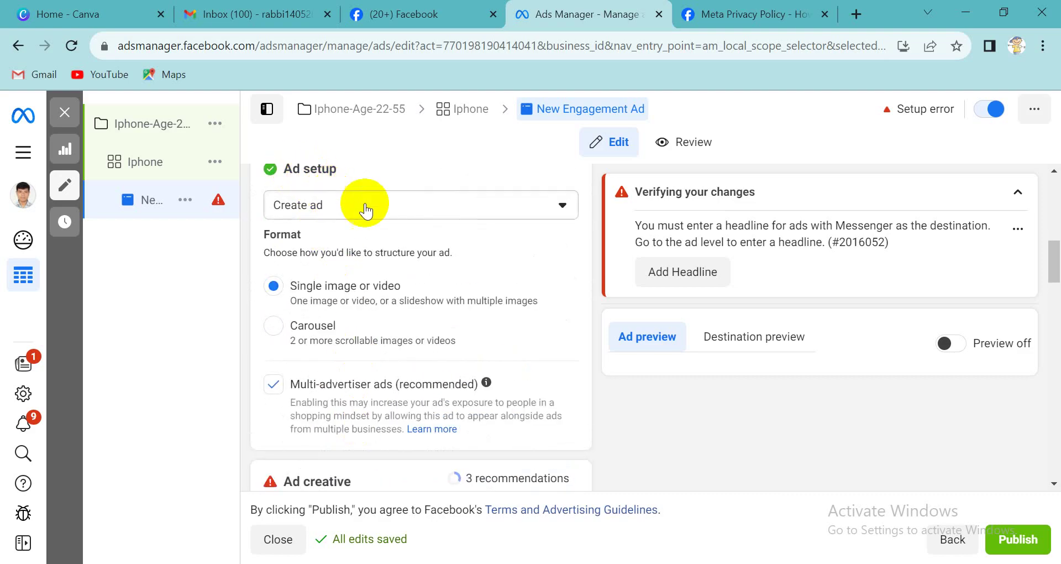
click(391, 209)
click(344, 208)
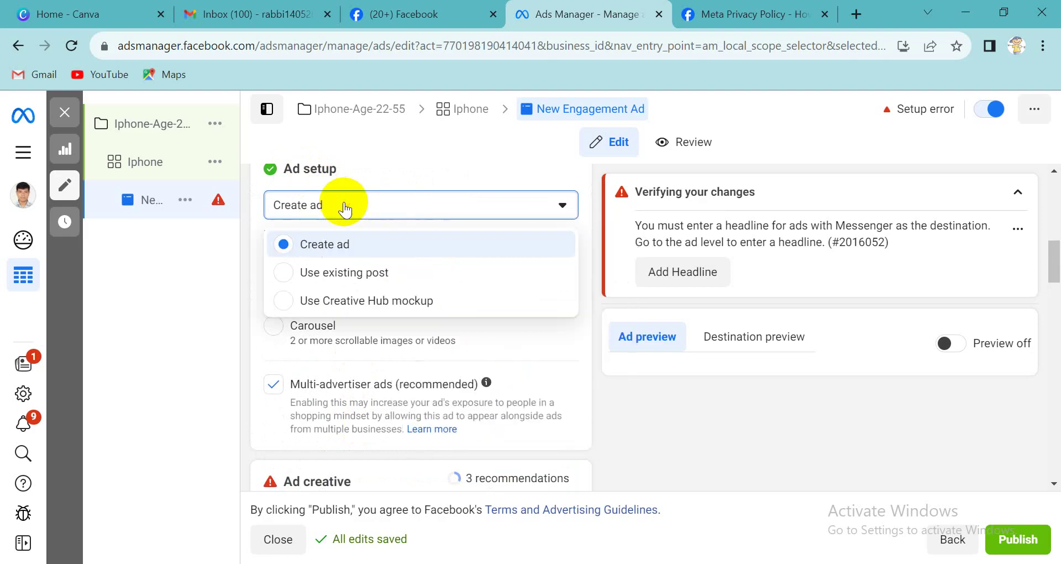
click(409, 244)
scroll(406, 343, down, 5)
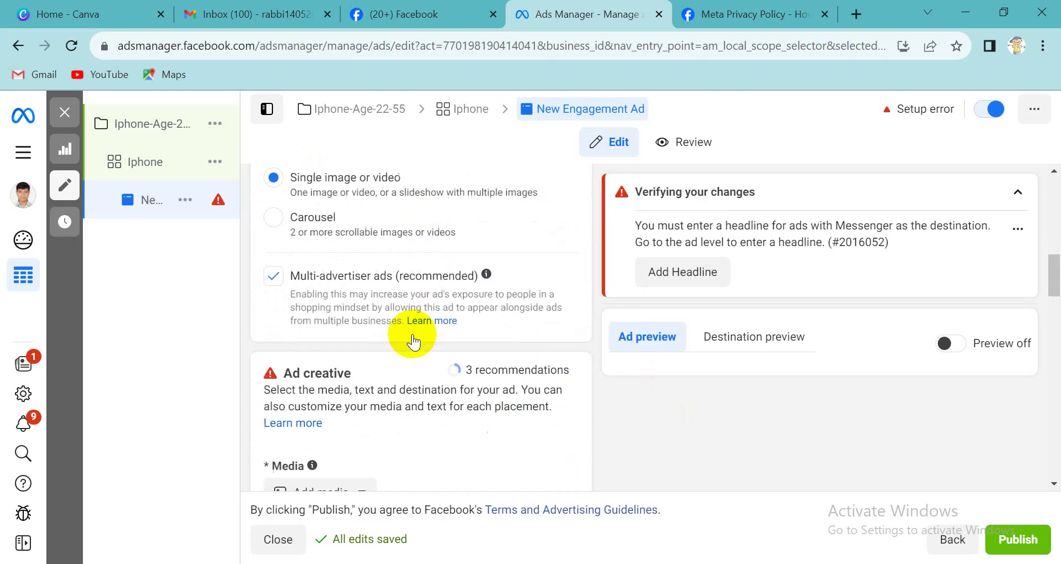
- Look over the ad's setup and creative sections and open the choices for adding media to the ad
scroll(402, 346, down, 1)
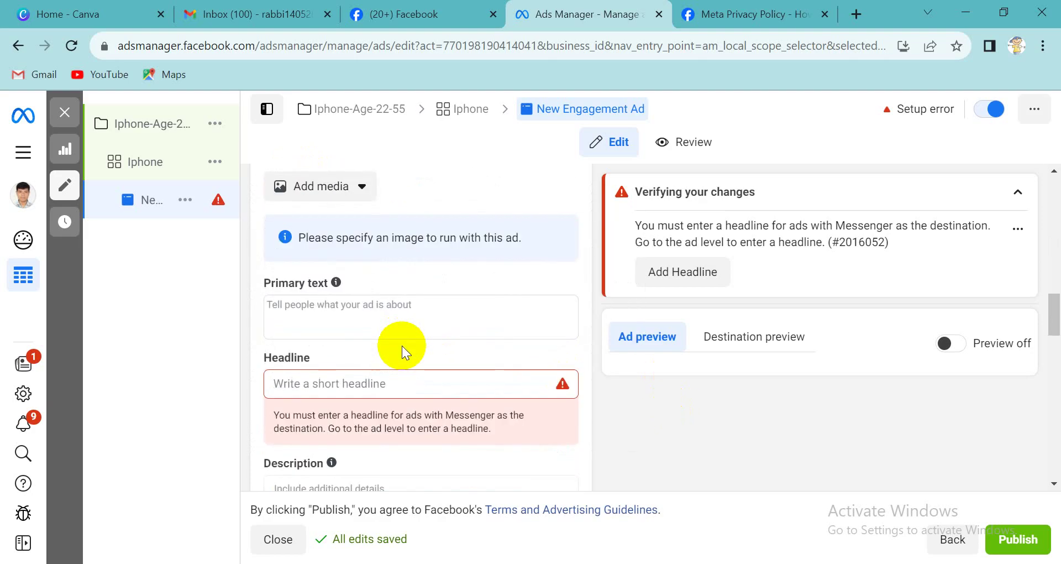
scroll(402, 346, up, 5)
scroll(398, 318, up, 1)
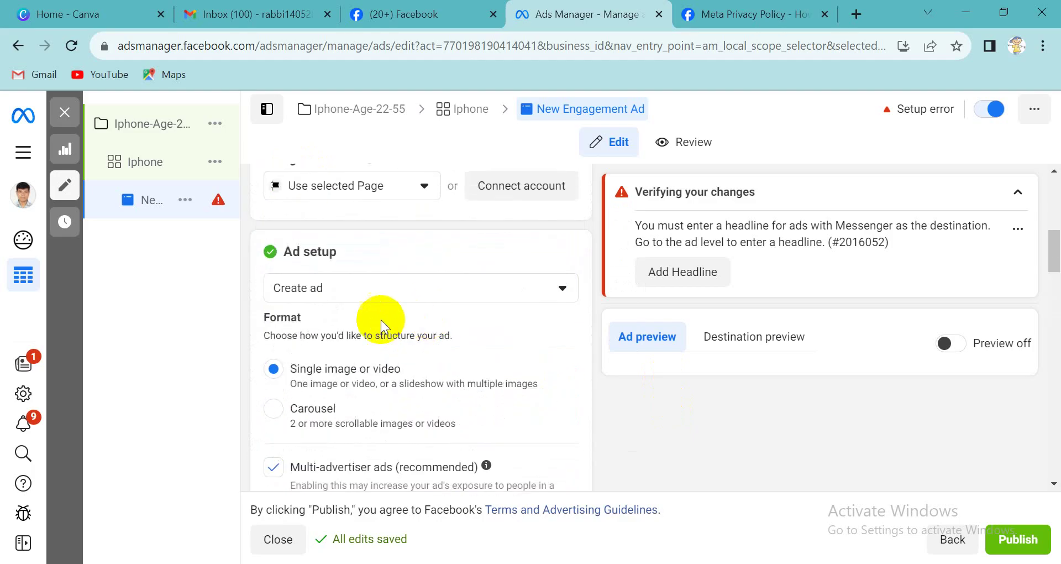
scroll(387, 288, down, 1)
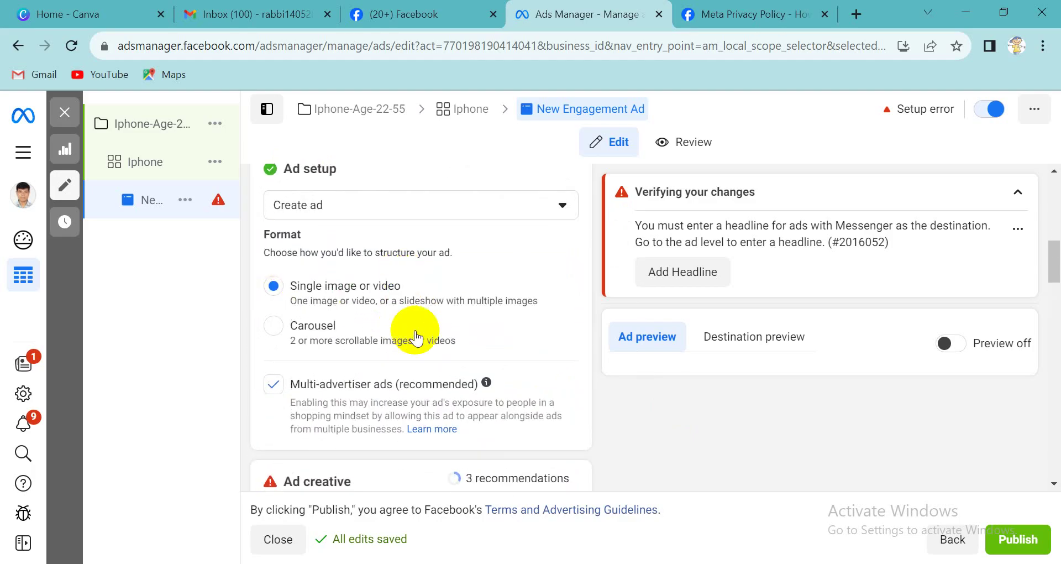
scroll(498, 277, down, 2)
scroll(355, 425, down, 2)
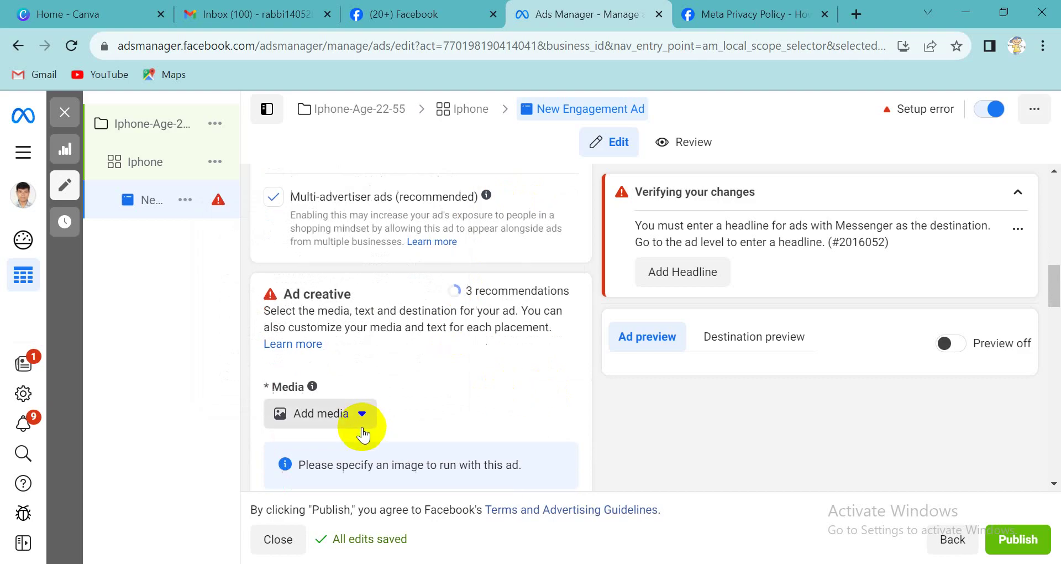
click(360, 353)
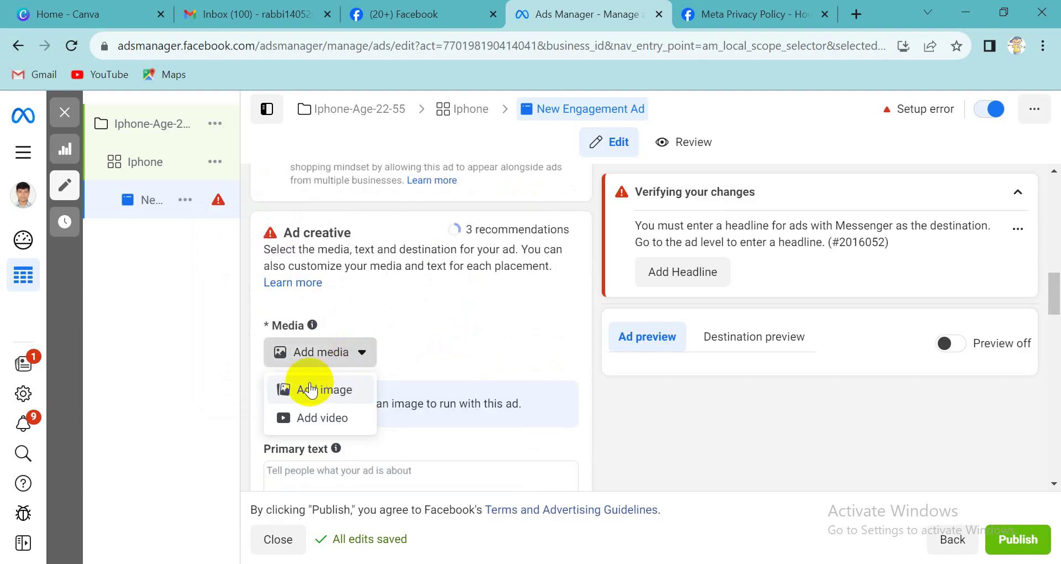
- Search Google Images for "iphone" in a new browser tab
click(856, 14)
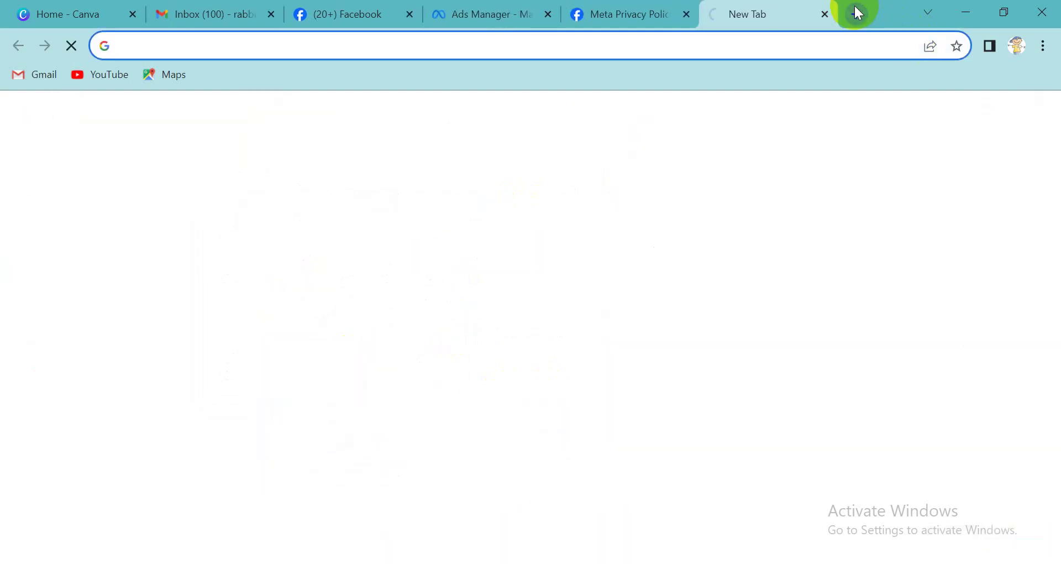
text(iphone)
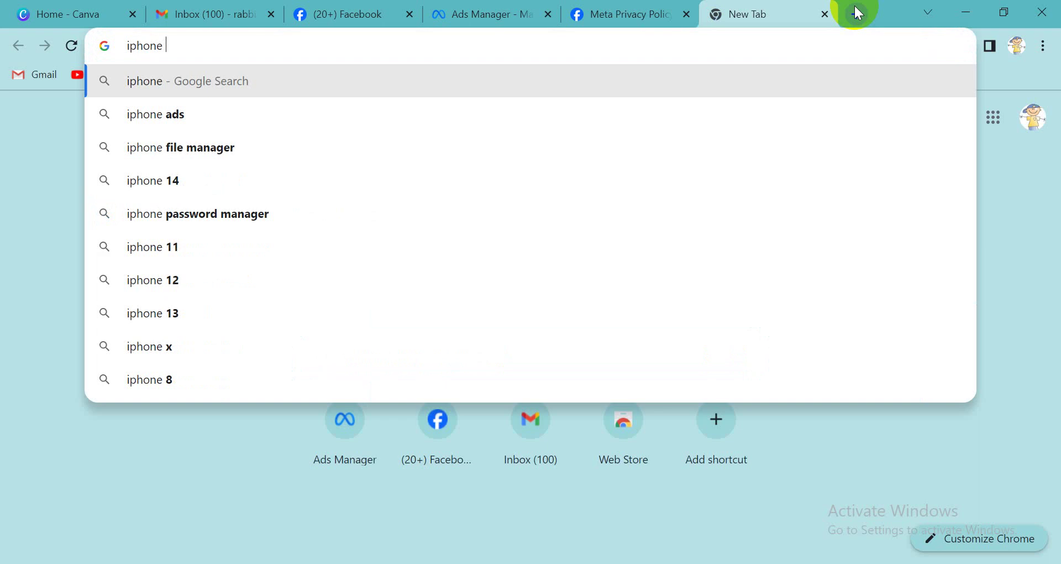
key(Return)
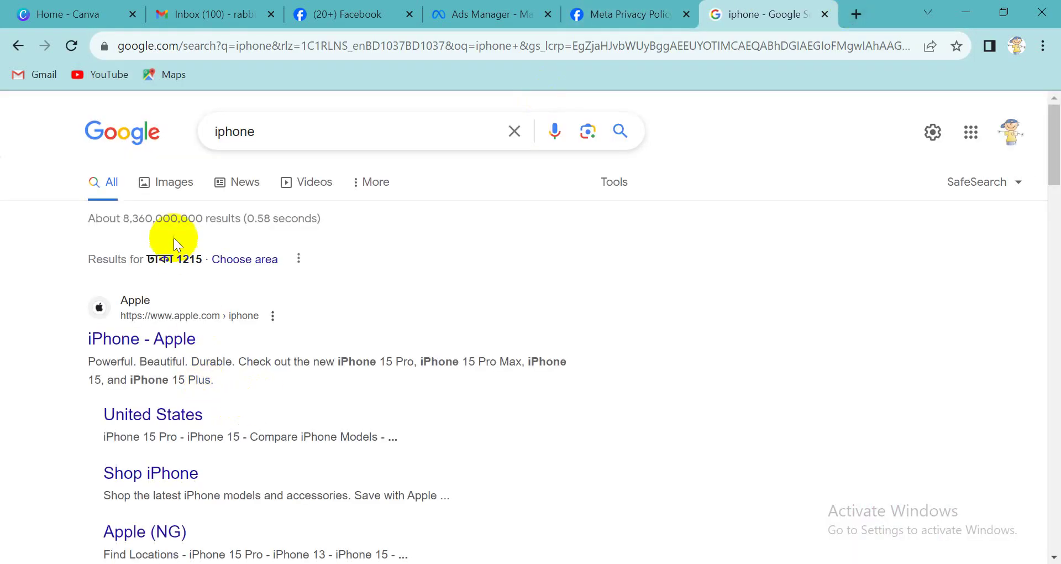
click(166, 184)
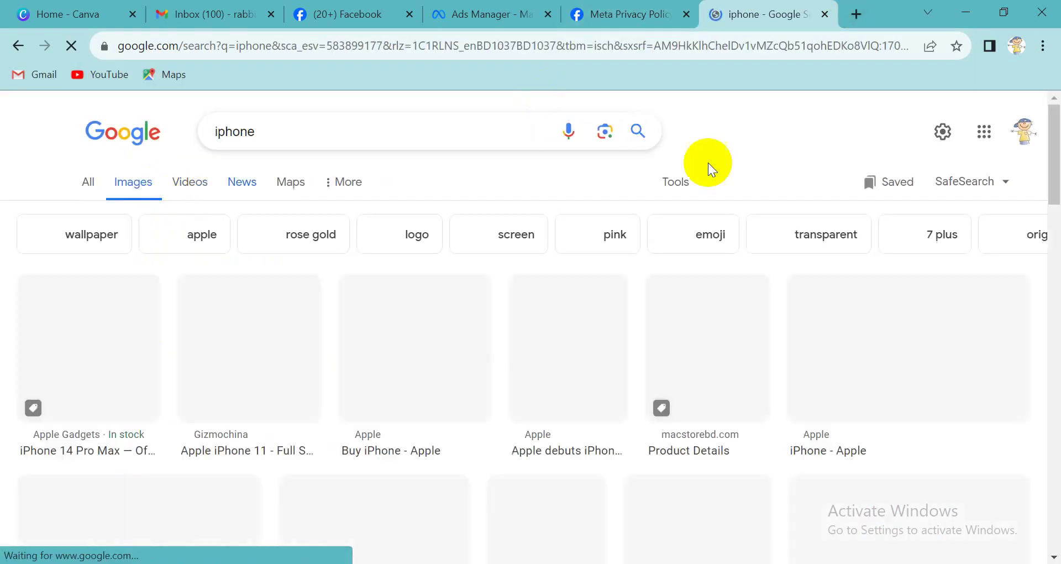
- Save the Gizmochina picture of the Apple iPhone 11 to Downloads as Apple-iPhone-11-1.webp
click(265, 332)
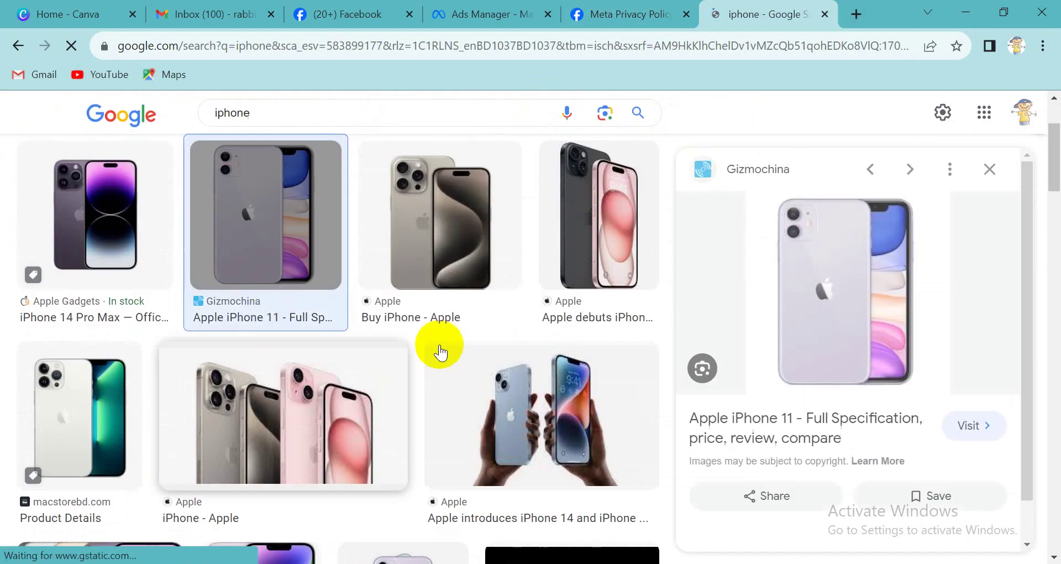
right_click(802, 258)
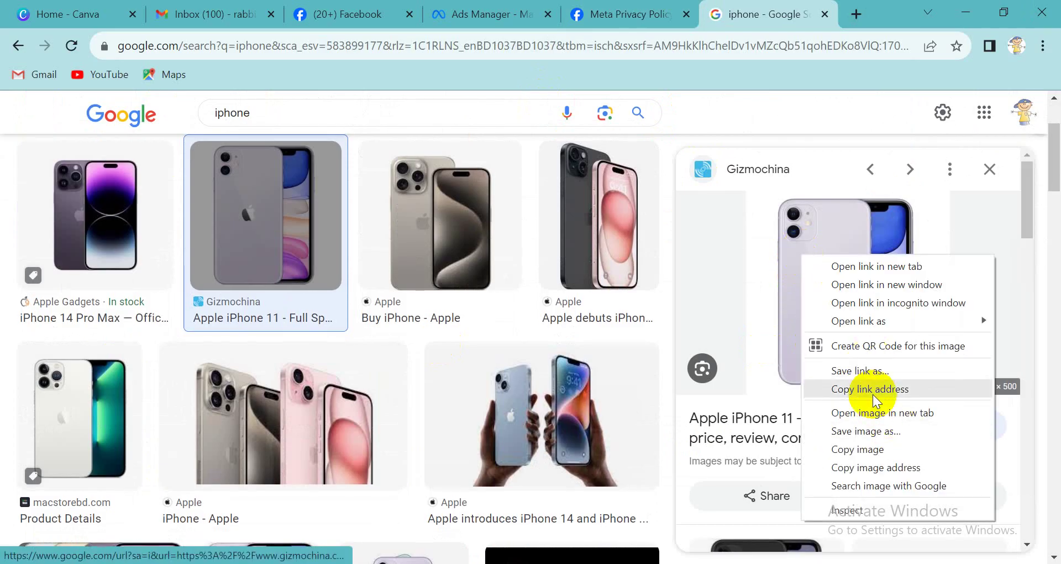
click(883, 432)
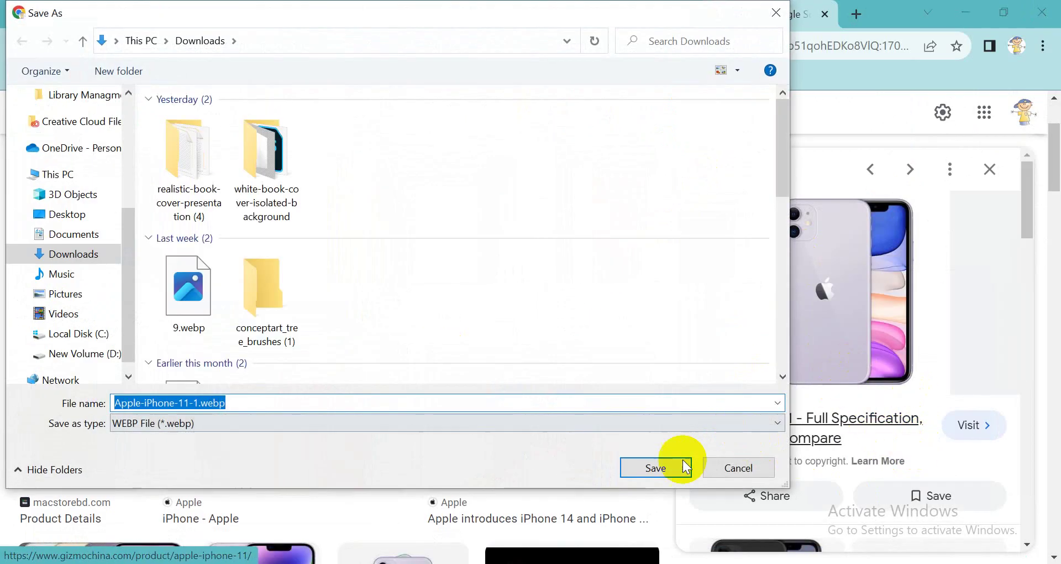
click(685, 467)
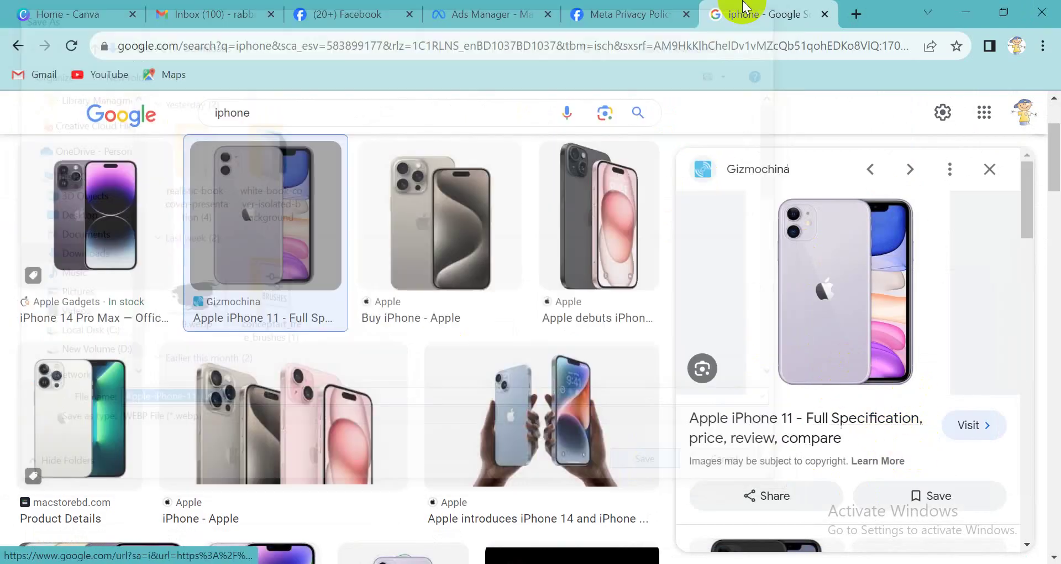
- Return to Ads Manager and upload Apple-iPhone-11-1.webp from Downloads as the ad's image
click(593, 13)
click(472, 16)
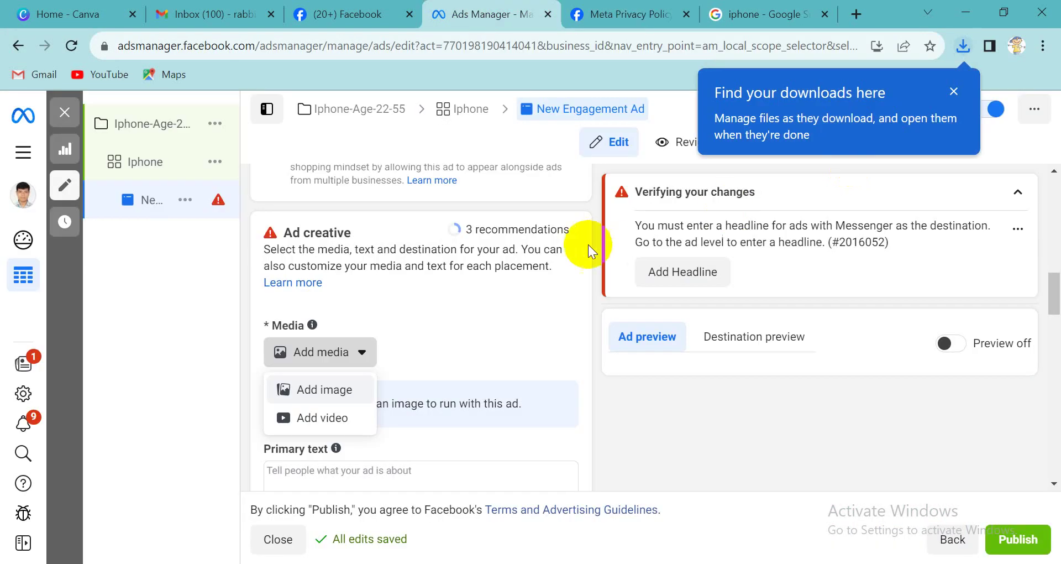
click(342, 388)
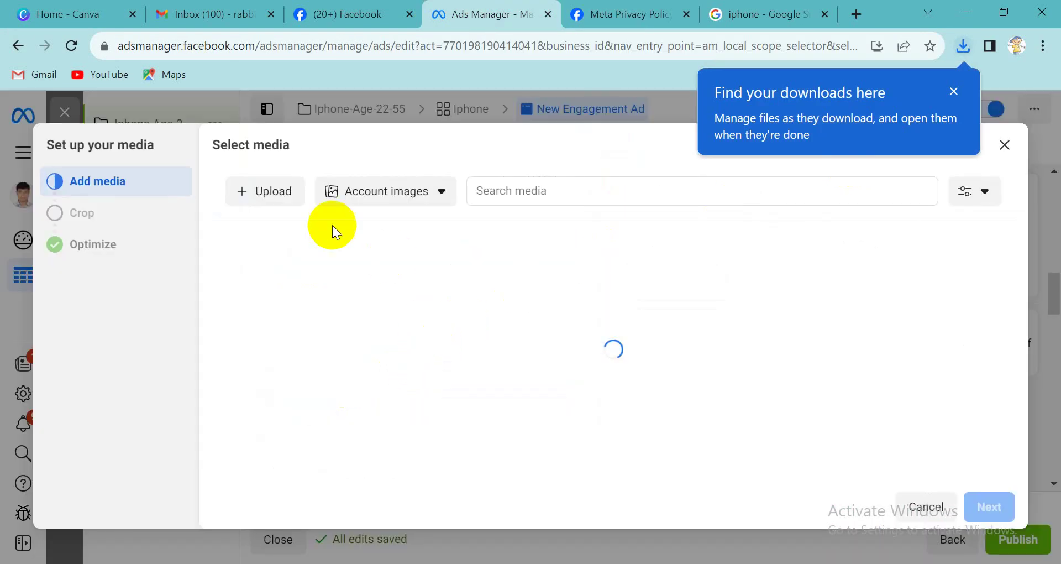
click(269, 192)
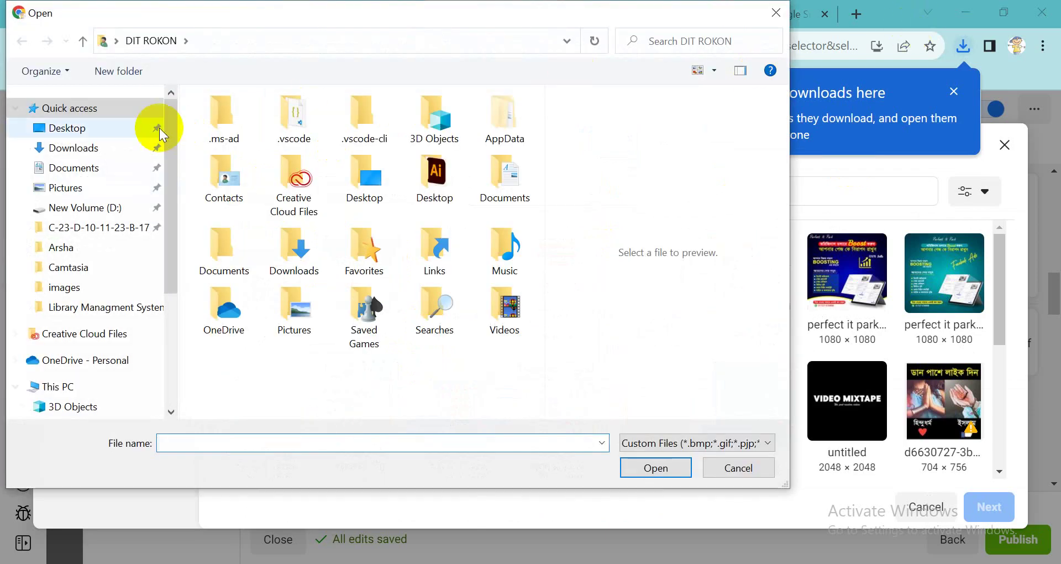
click(73, 147)
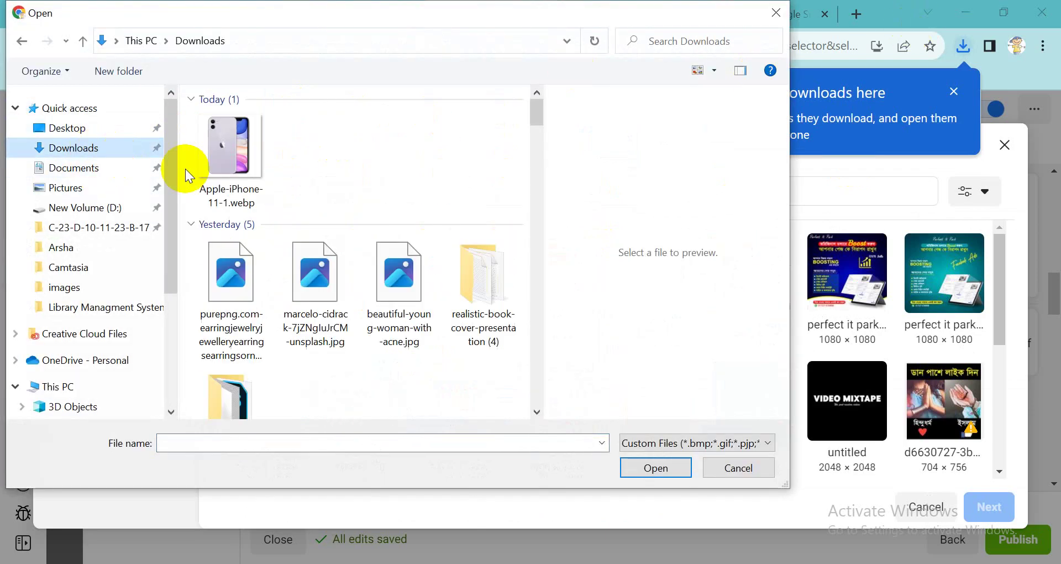
click(243, 147)
click(671, 471)
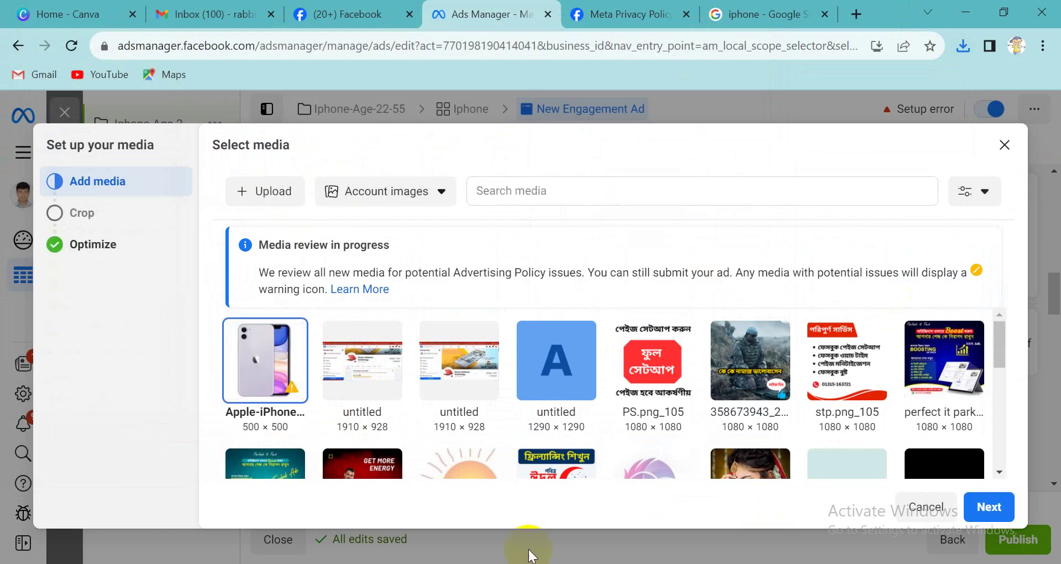
- Finish the media setup with the original crop for every placement and all Advantage+ creative optimizations on
click(989, 507)
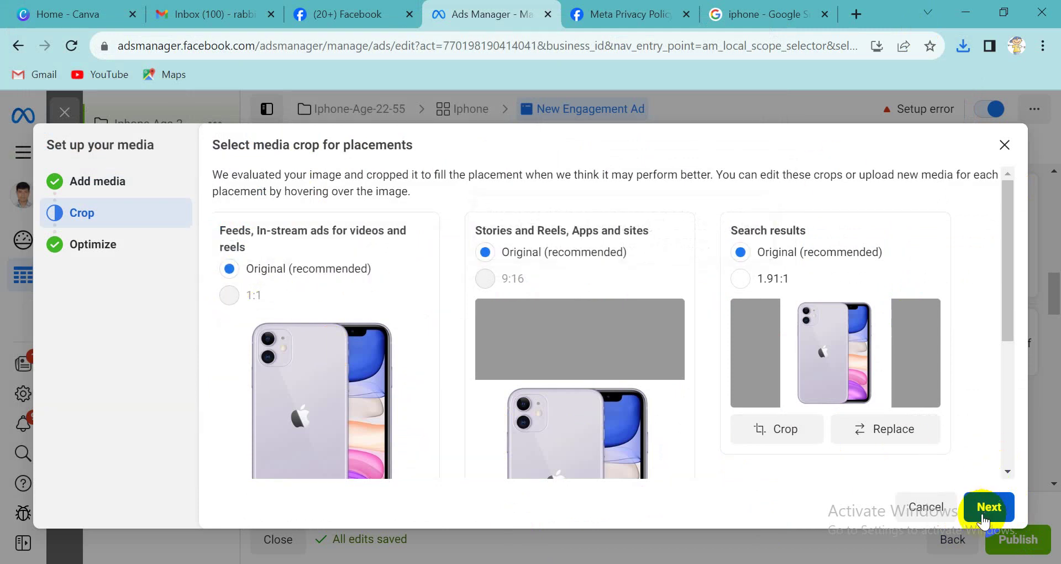
click(992, 498)
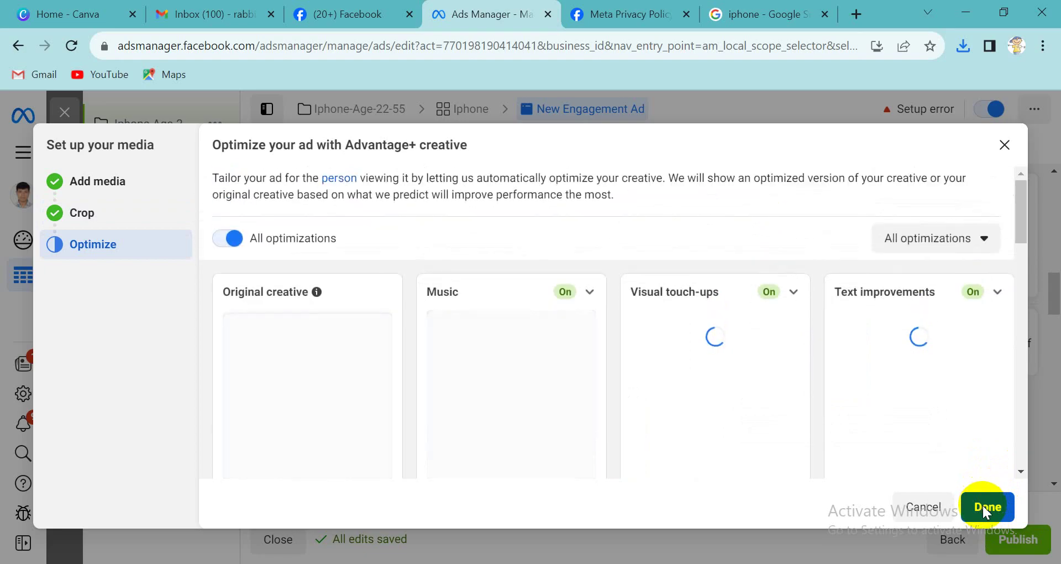
click(985, 506)
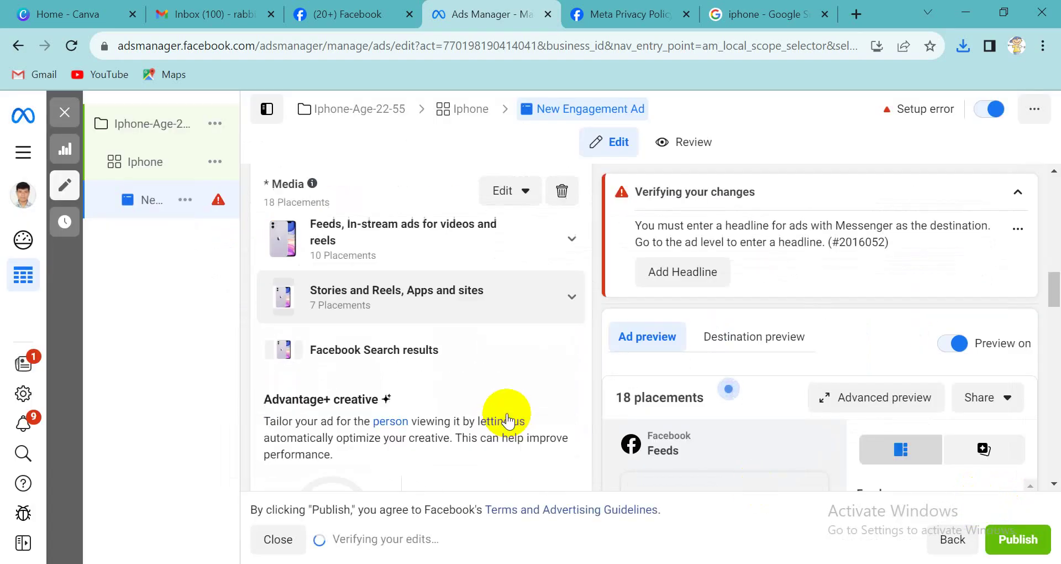
- Copy the wording of the missing-headline error and paste it as the ad's primary text
scroll(507, 420, down, 3)
scroll(505, 417, down, 10)
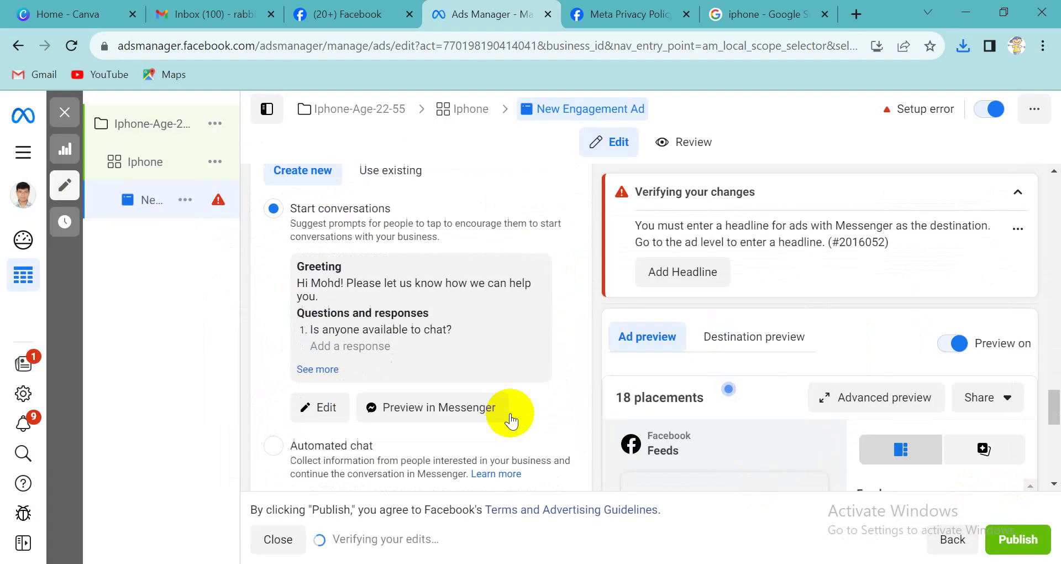
scroll(692, 423, down, 5)
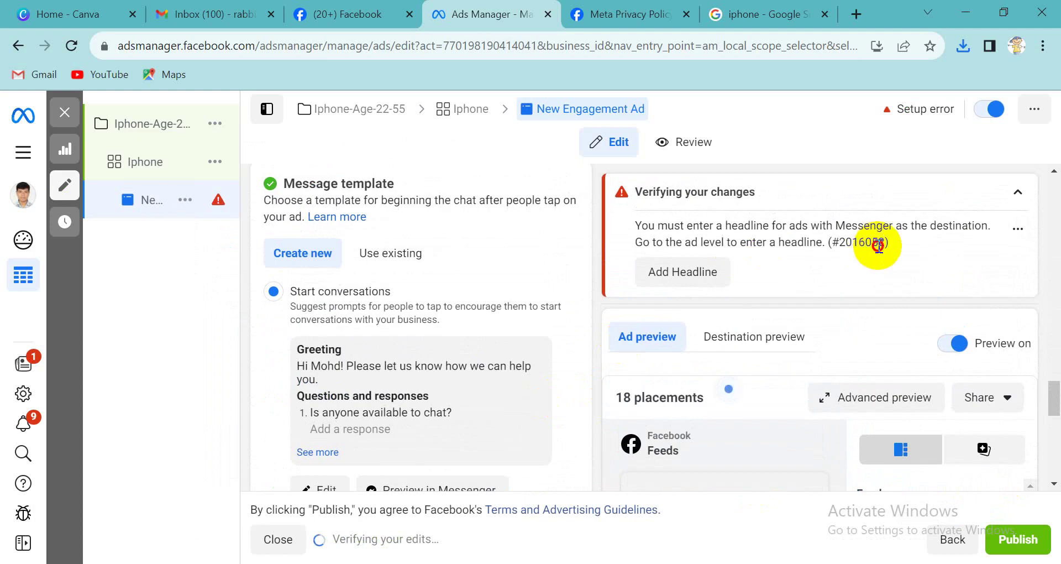
drag(878, 243, 640, 228)
key(ctrl+c)
scroll(449, 320, up, 4)
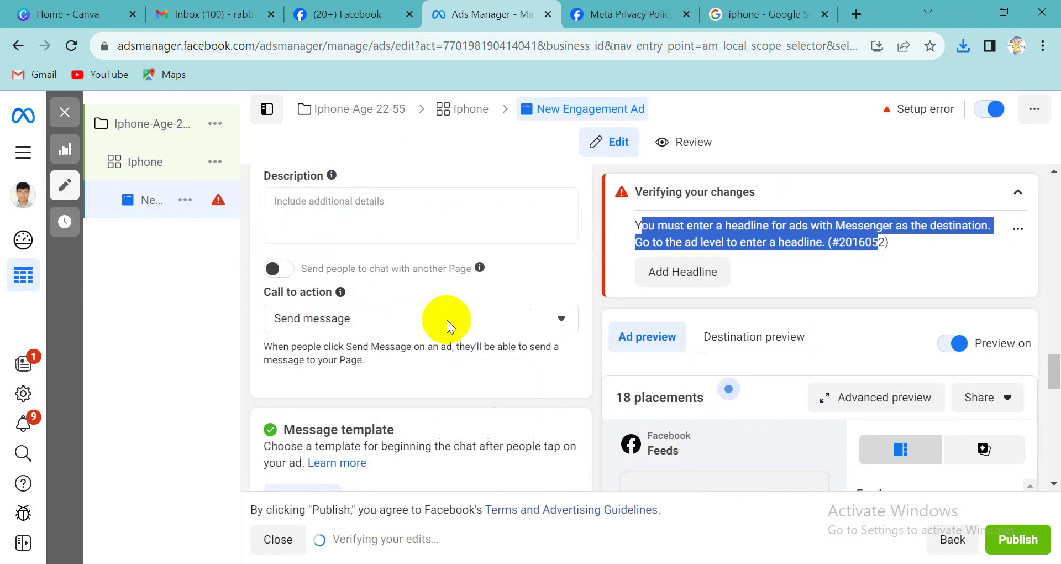
scroll(398, 253, up, 2)
click(320, 298)
scroll(320, 298, up, 3)
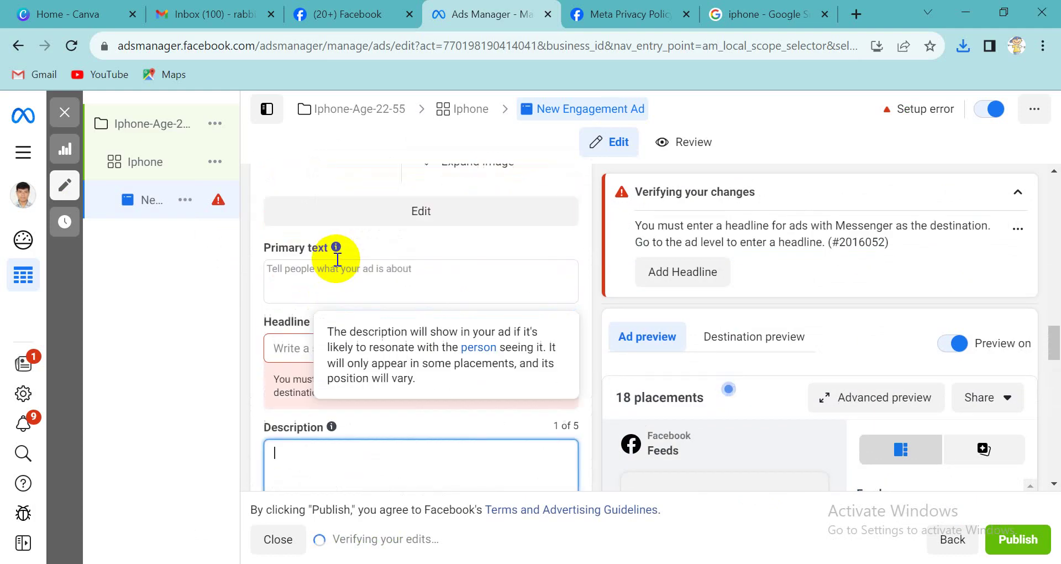
click(319, 272)
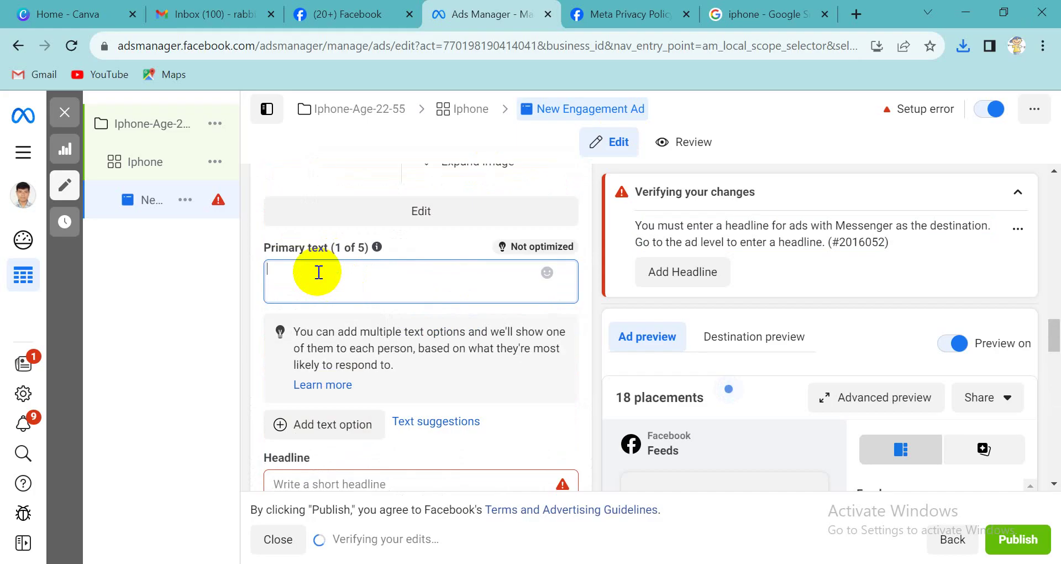
key(ctrl+v)
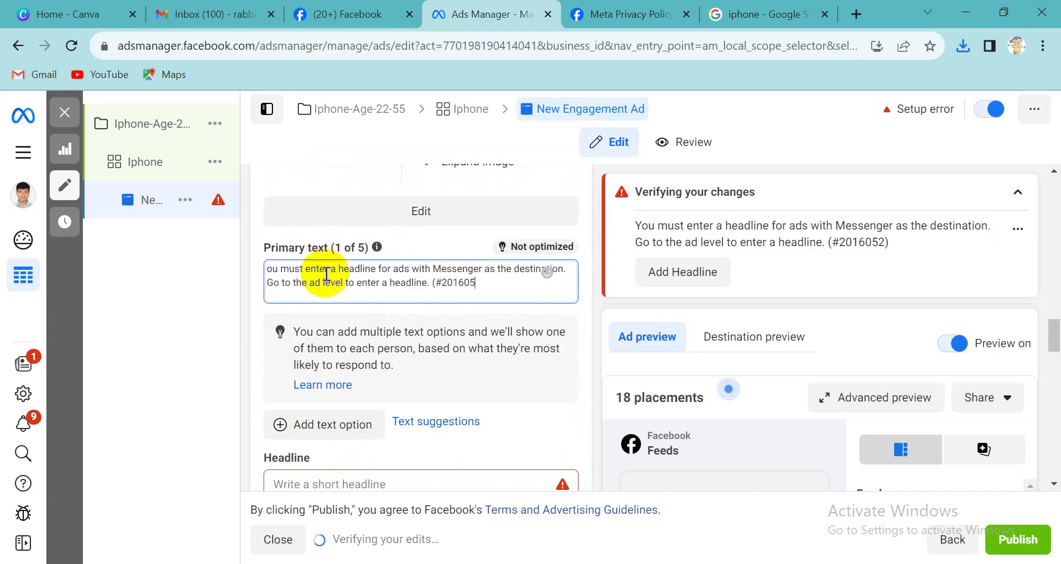
- Enter "iphone 14" as the ad's headline
scroll(451, 300, down, 2)
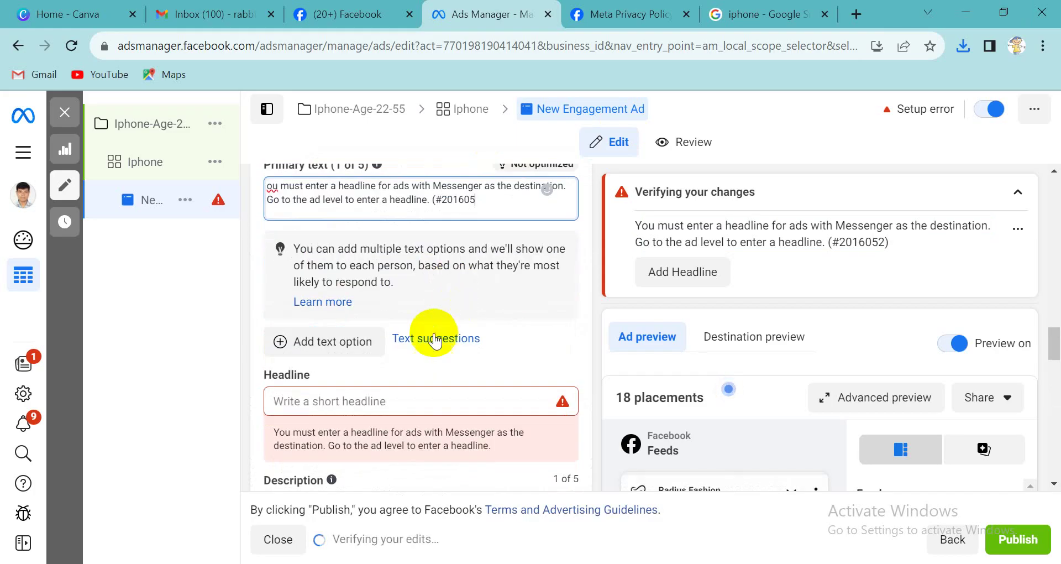
click(306, 400)
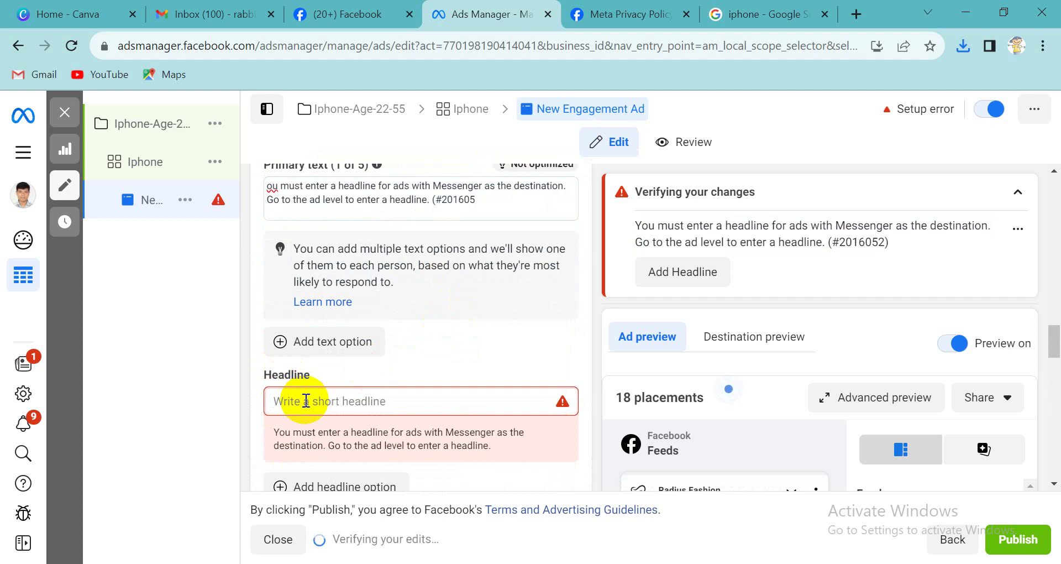
text(iphp)
key(F11)
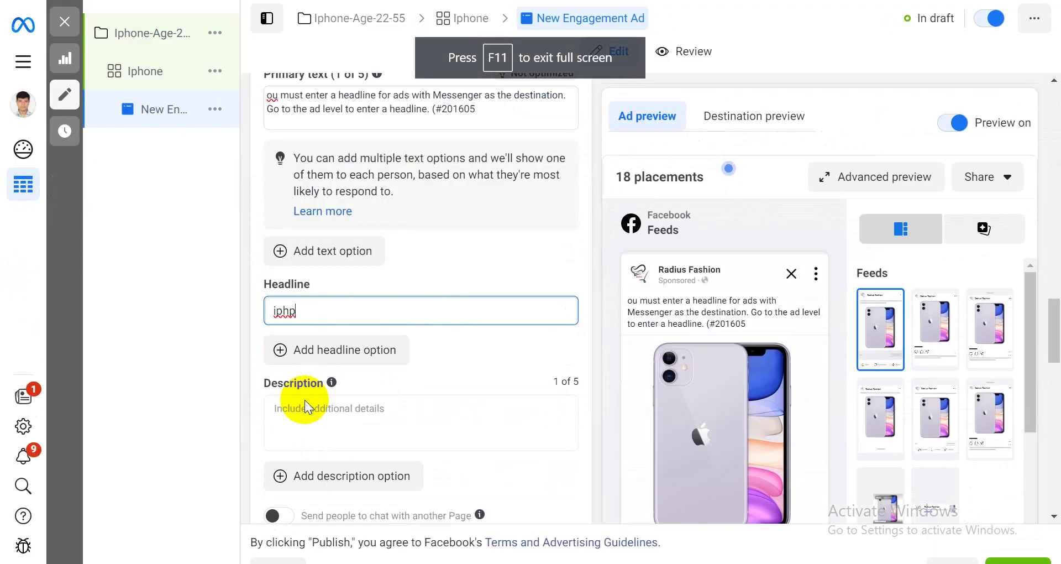
key(F11)
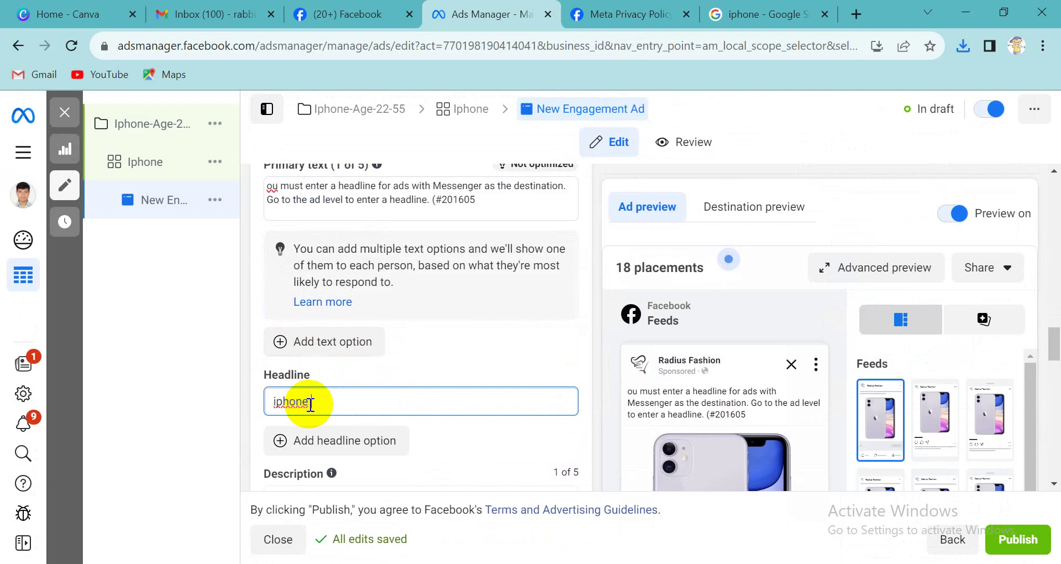
key(BackSpace)
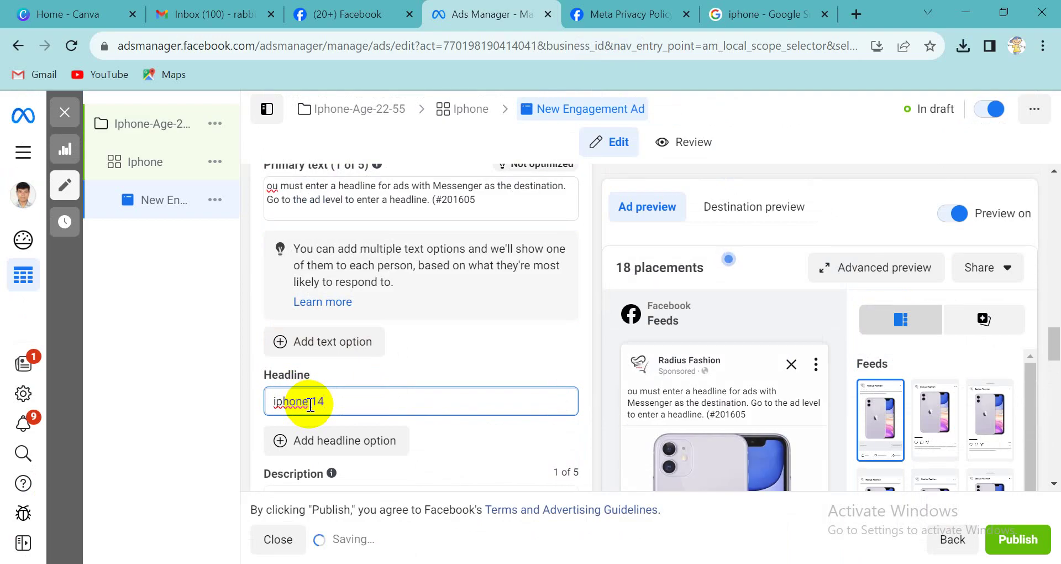